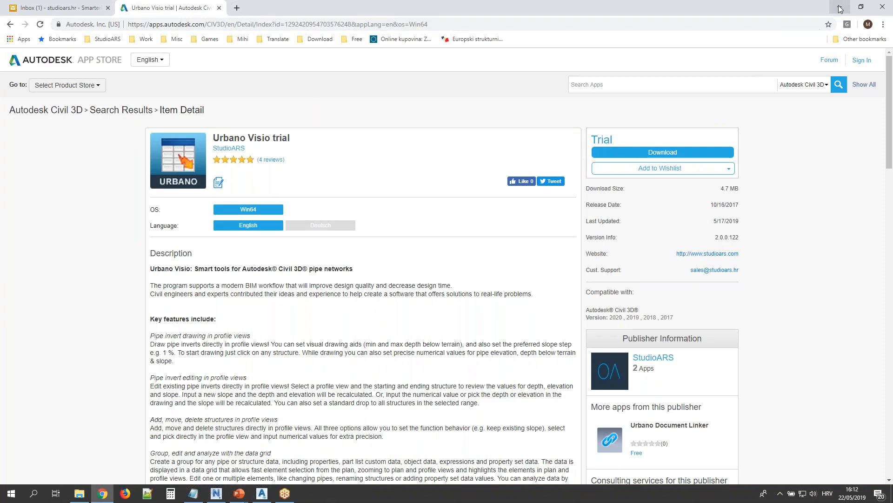
End the slide show and switch to the Grid_2019 drawing in AutoCAD Civil 3D, showing the network plan and alignment profiles
left_click(431, 155)
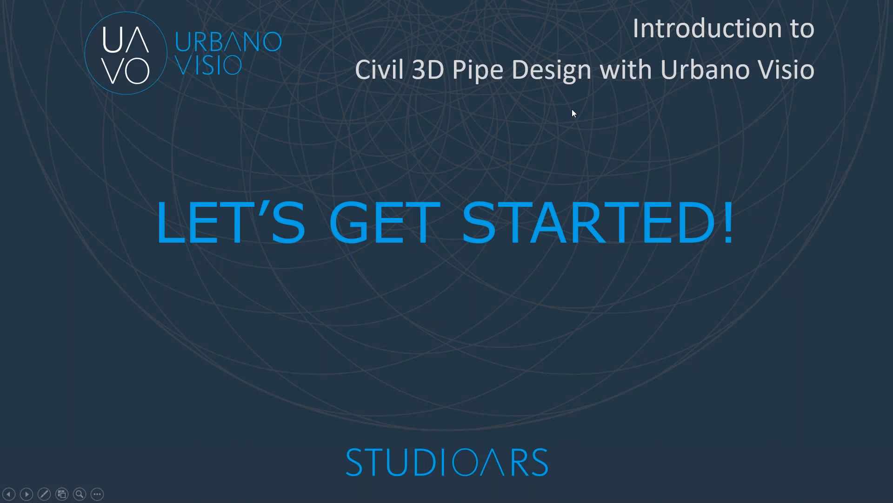
key("Escape")
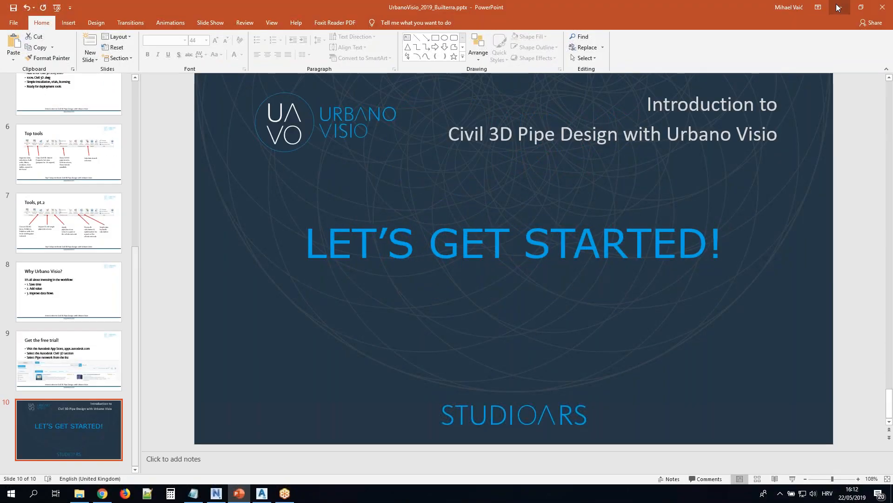
left_click(838, 7)
left_click(264, 501)
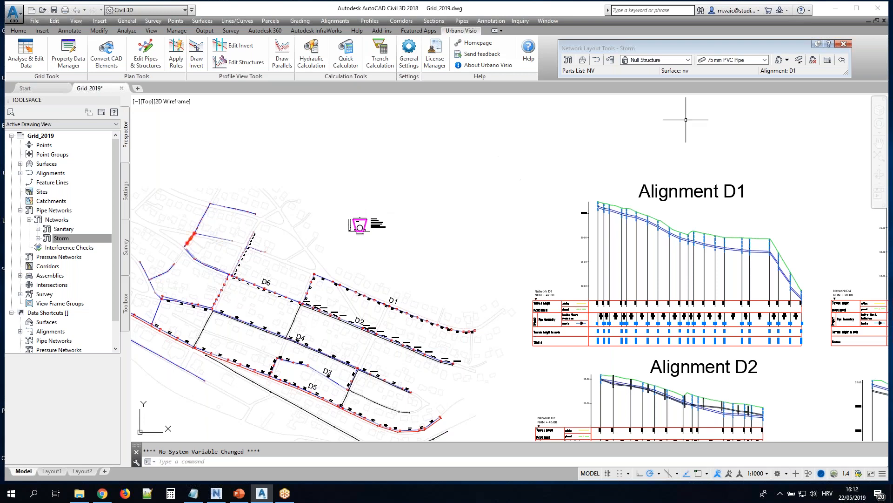
scroll(361, 105, "down", 3)
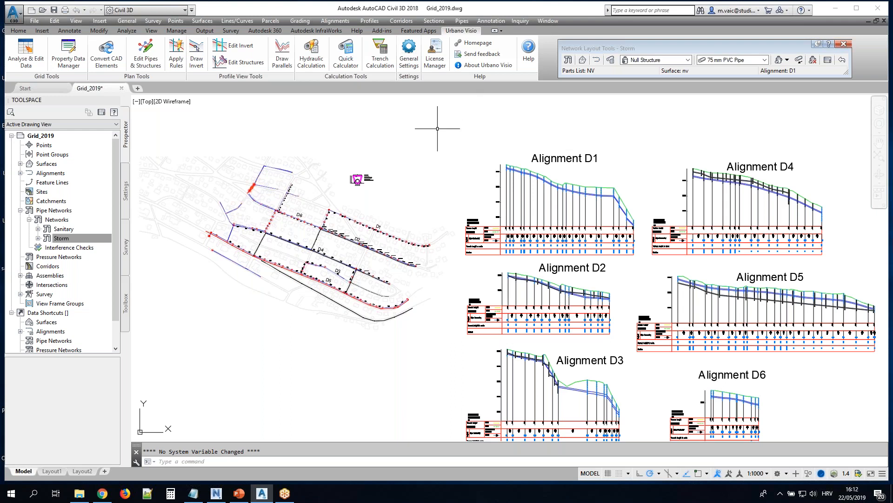
scroll(312, 229, "up", 2)
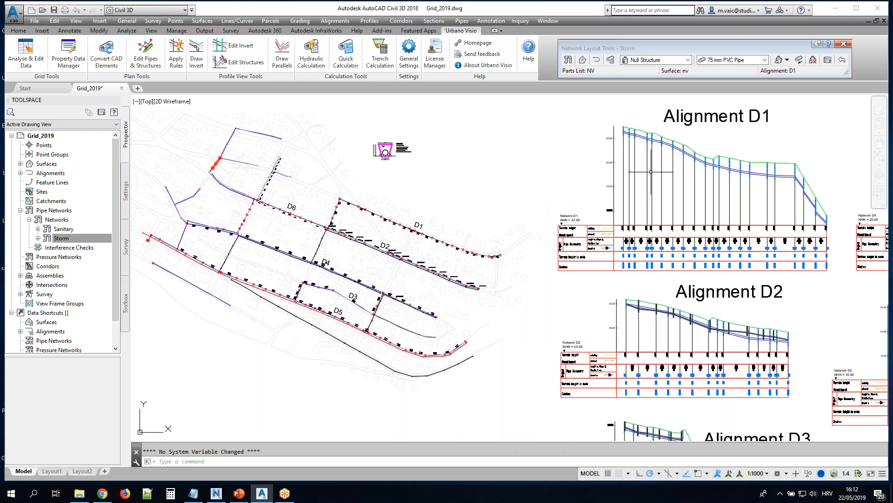
Open the Storm network's pipe and structure tables and examine the columns of pipe data
left_click(826, 60)
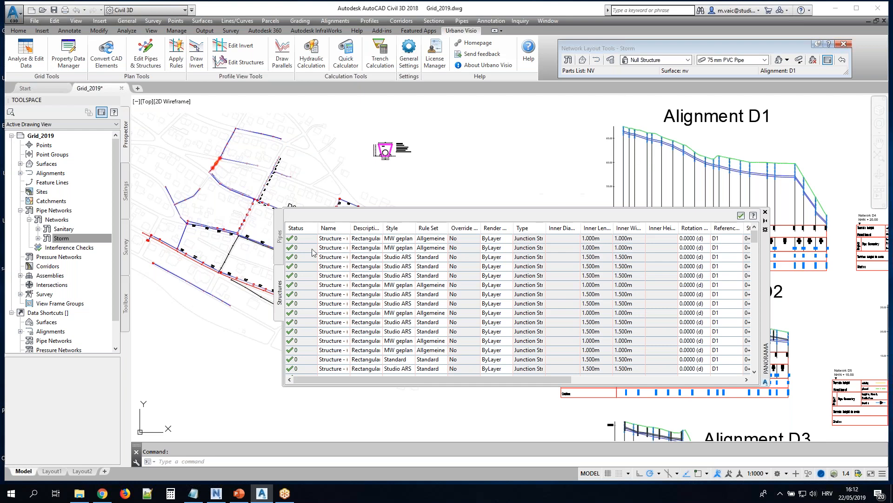
left_click(280, 237)
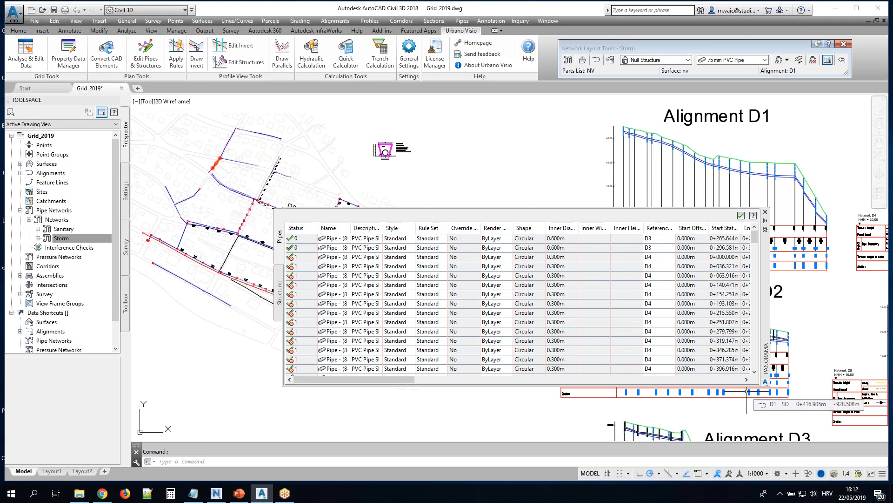
left_click_drag(406, 380, 473, 379)
left_click_drag(535, 380, 592, 380)
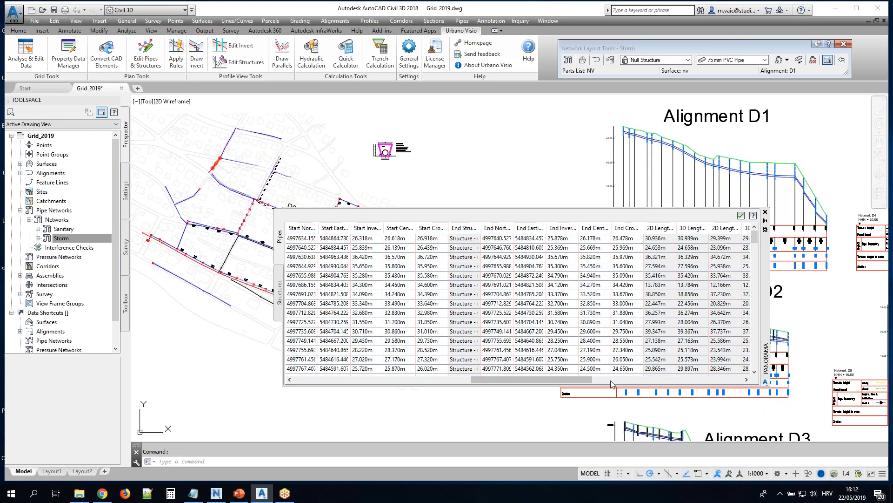
left_click_drag(514, 381, 321, 387)
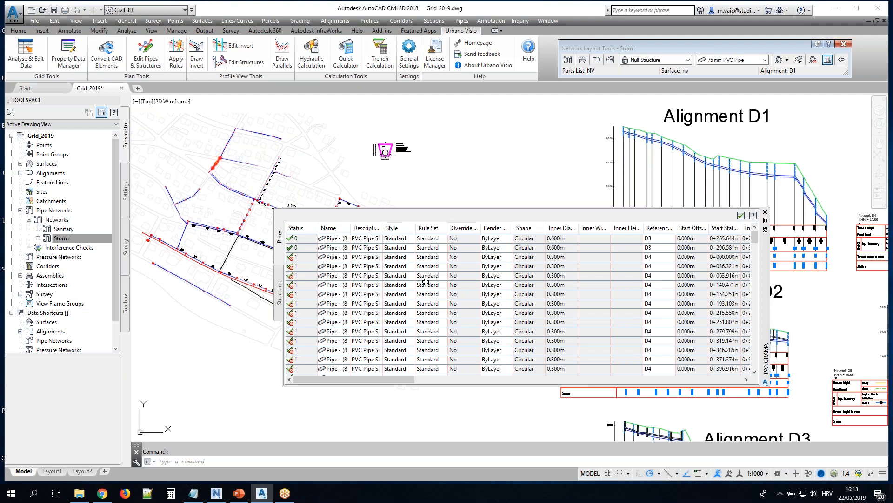
Move the pipe table clear of the plan and zoom the drawing to the second 0.600 m pipe on D3
left_click(370, 248)
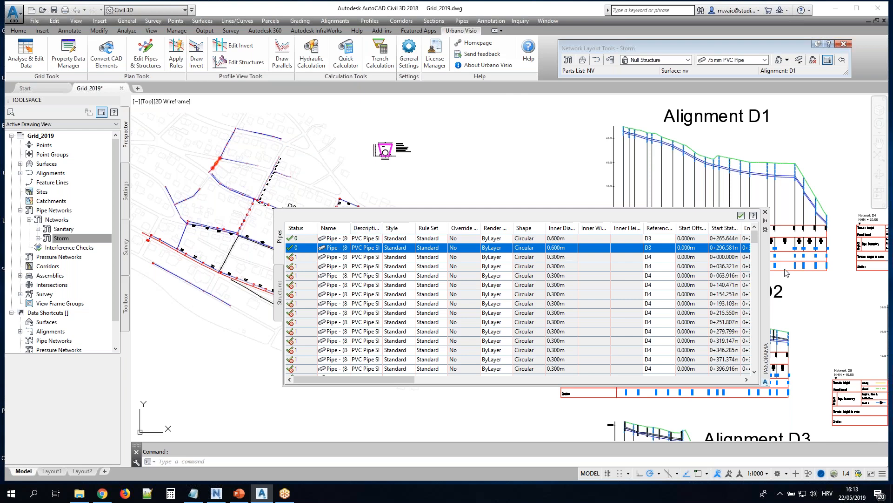
left_click_drag(761, 302, 738, 368)
left_click(364, 354)
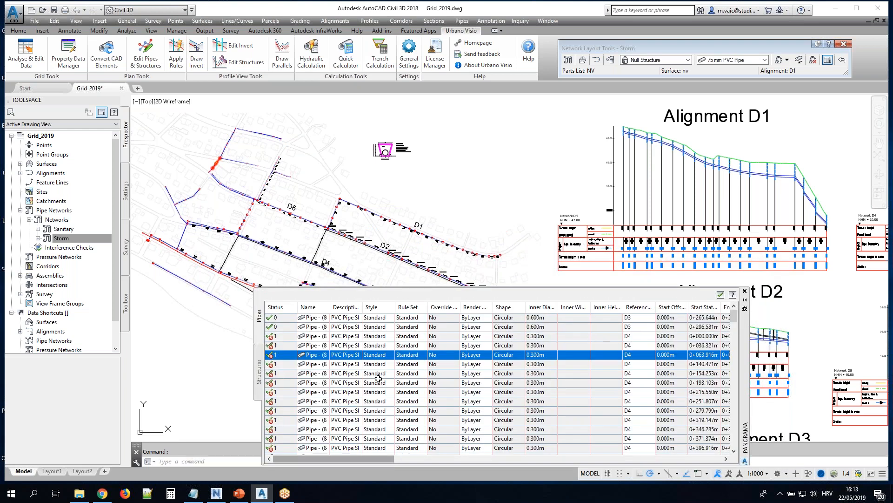
left_click(373, 401)
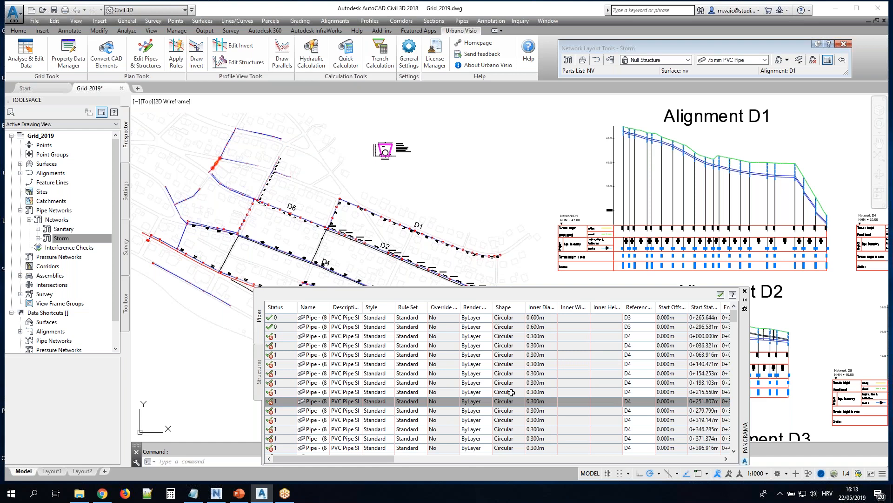
left_click(386, 327)
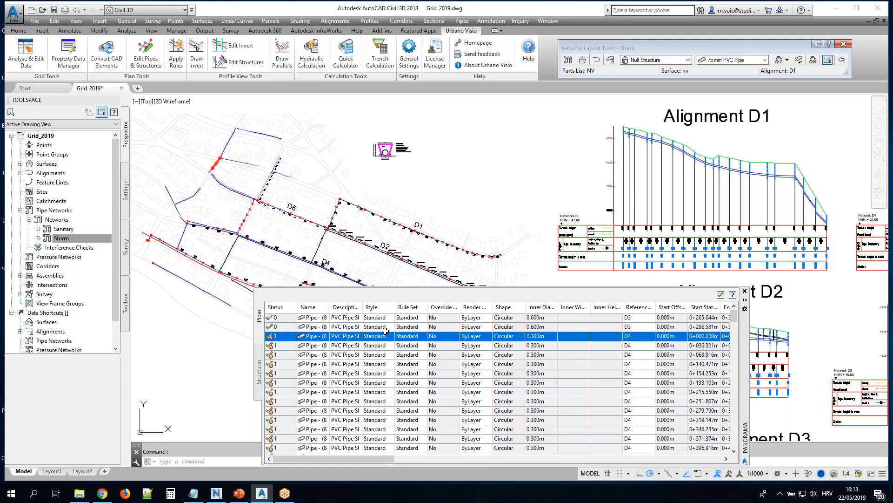
right_click(393, 329)
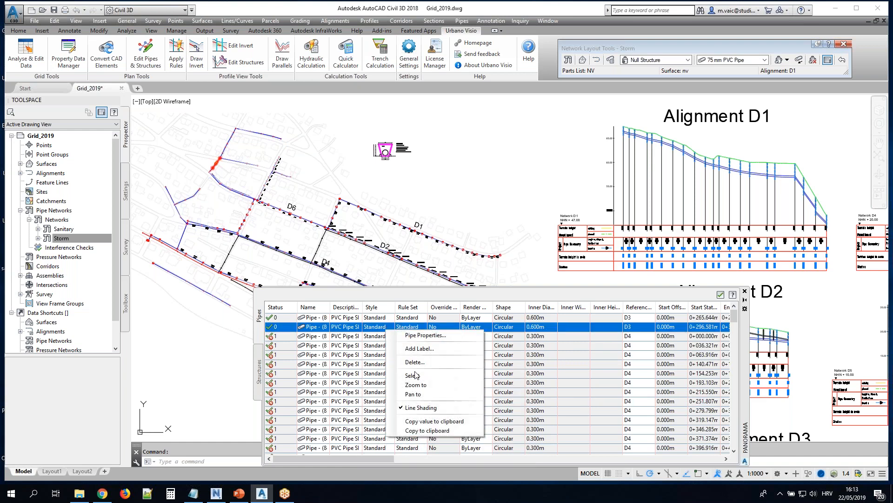
left_click(419, 384)
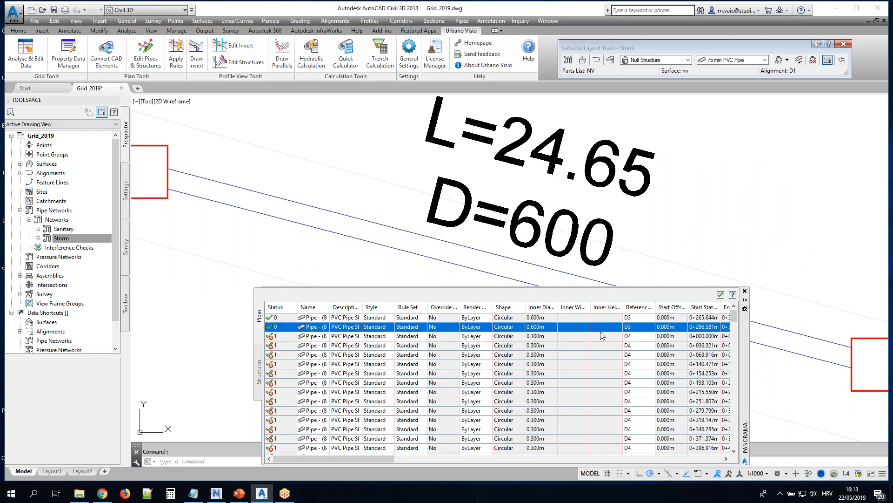
Close the pipe table and the Network Layout Tools, and zoom back out to the surrounding network
left_click(745, 291)
scroll(552, 260, "down", 5)
left_click(844, 44)
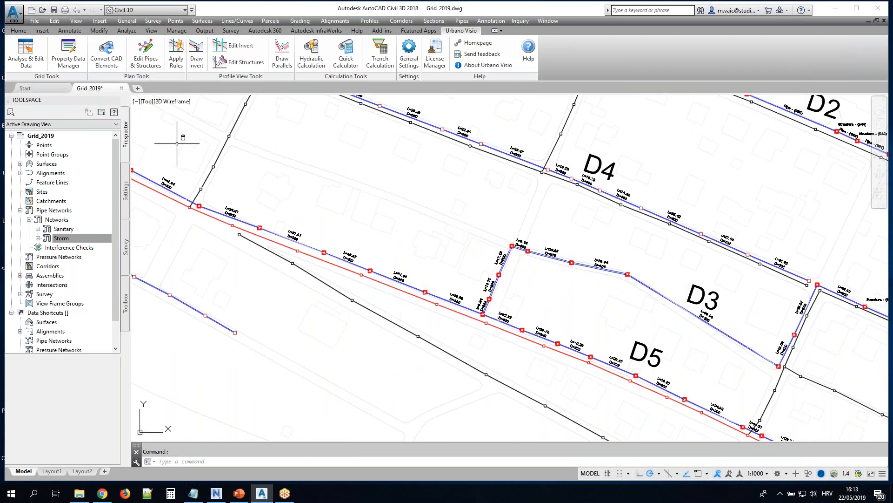
Open the Urbano Visio Analyse & Edit Data grid for the Storm network, with alignments D1 to D6 in view
left_click(28, 55)
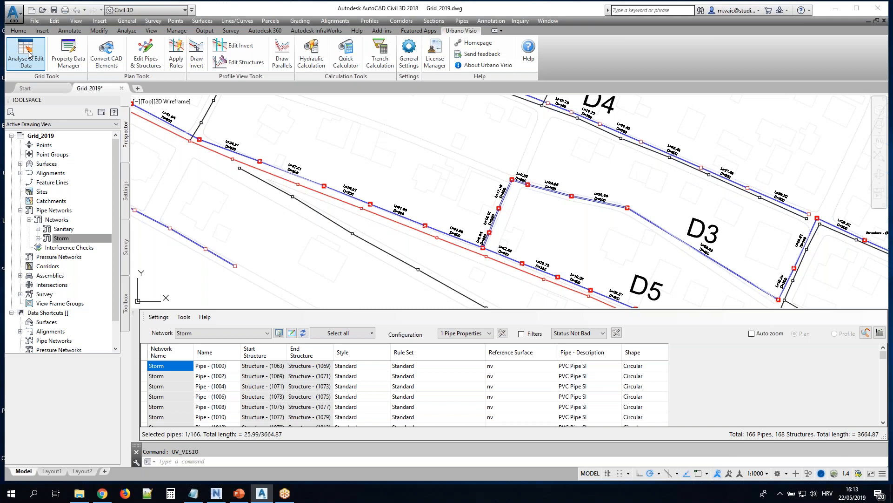
scroll(508, 191, "down", 2)
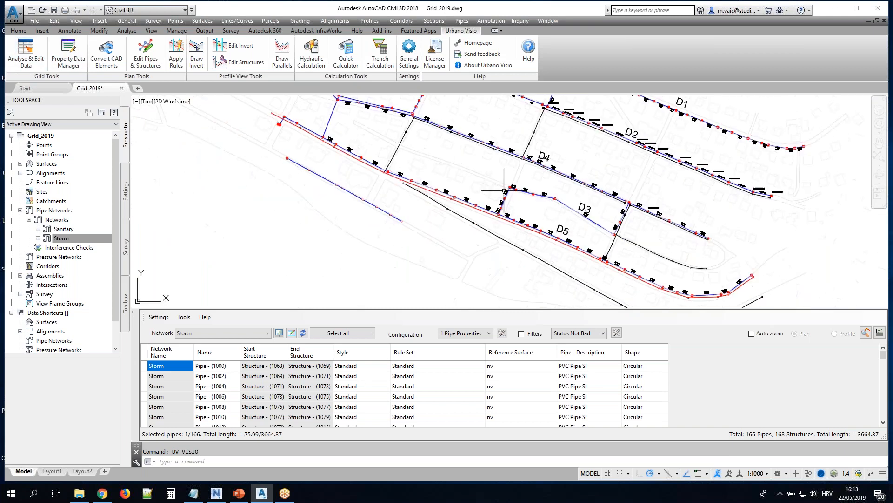
scroll(508, 191, "down", 4)
scroll(553, 169, "up", 2)
middle_click_drag(630, 165, 506, 215)
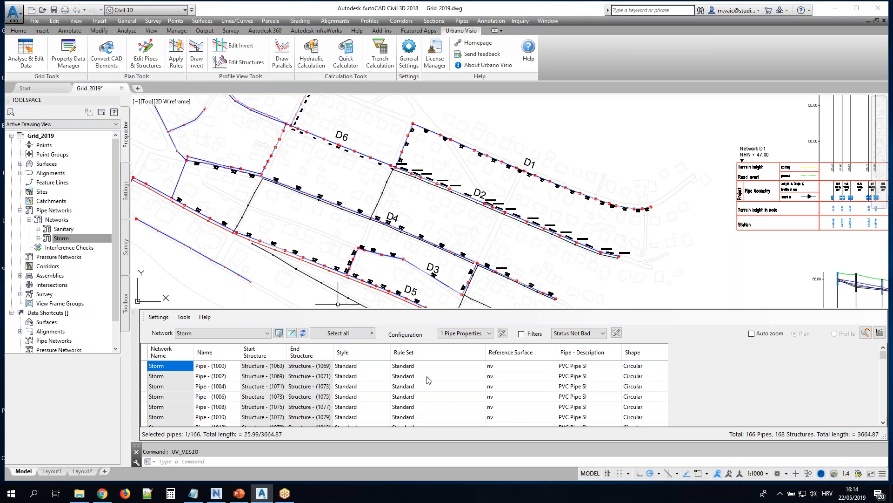
Compare the grid's Pipe Geometry, Pipe Hydraulics and Pipe Tooltip configurations, returning to Pipe Geometry
left_click(489, 333)
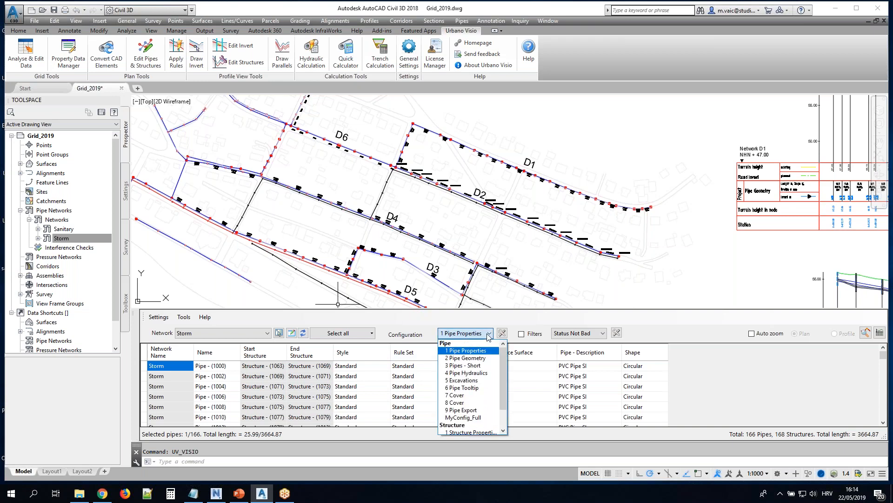
left_click(474, 359)
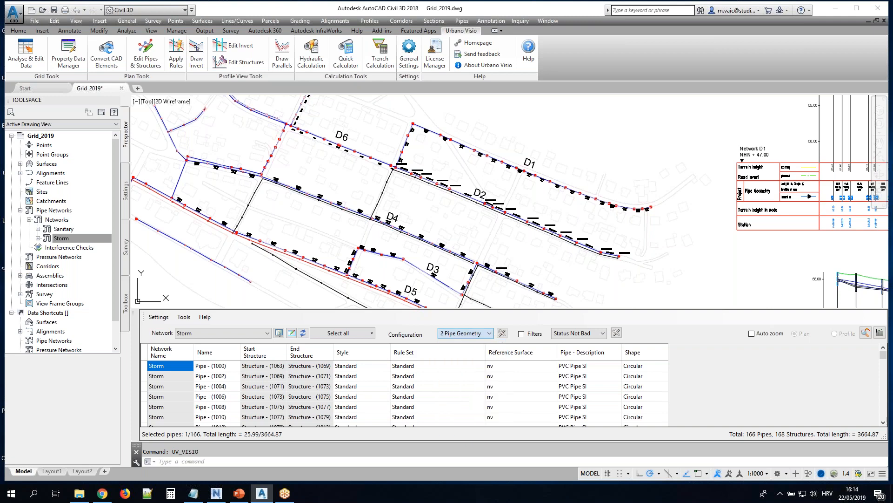
left_click(490, 333)
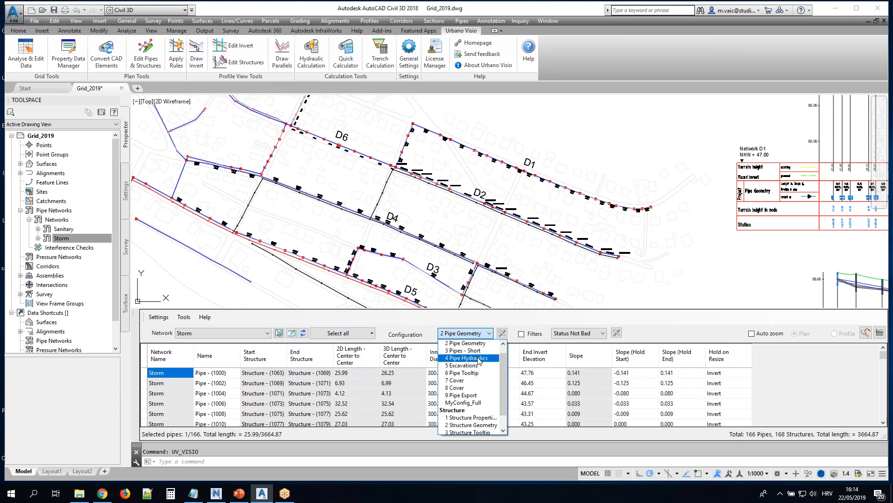
left_click(479, 358)
left_click(489, 334)
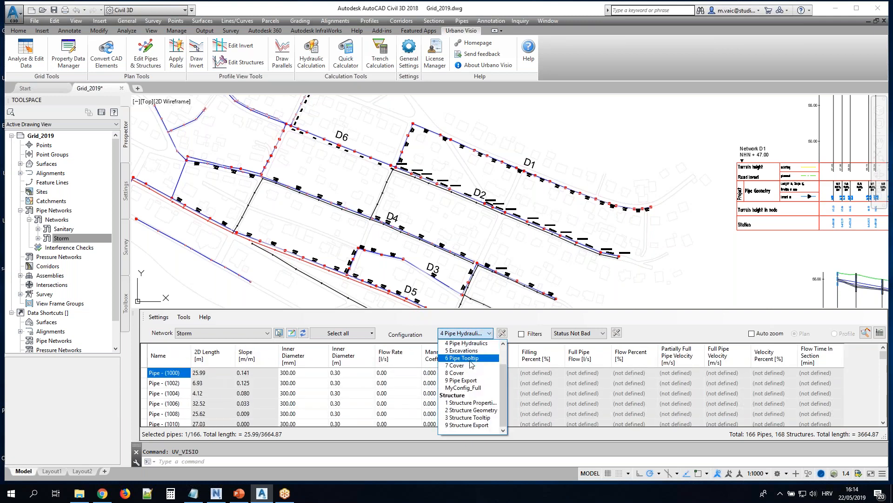
left_click(469, 359)
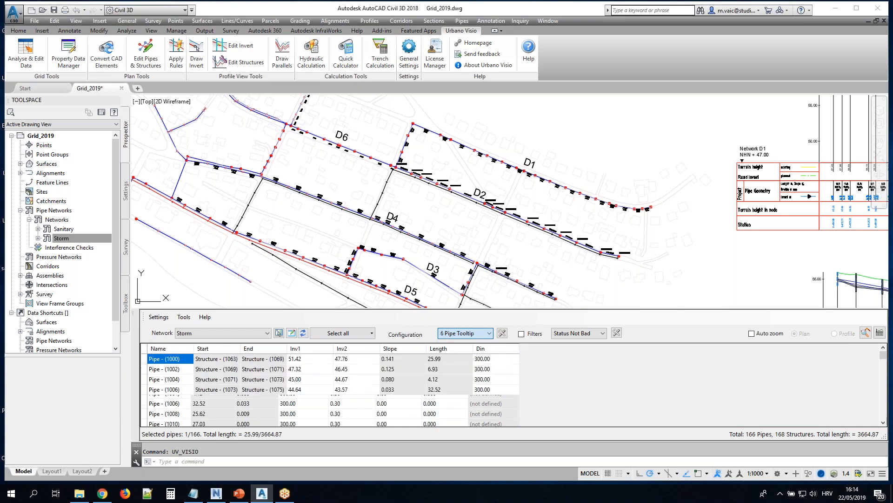
left_click(489, 333)
left_click(474, 358)
Show the 1 Structure Properties configuration in the grid and browse the list of available configurations
left_click(494, 335)
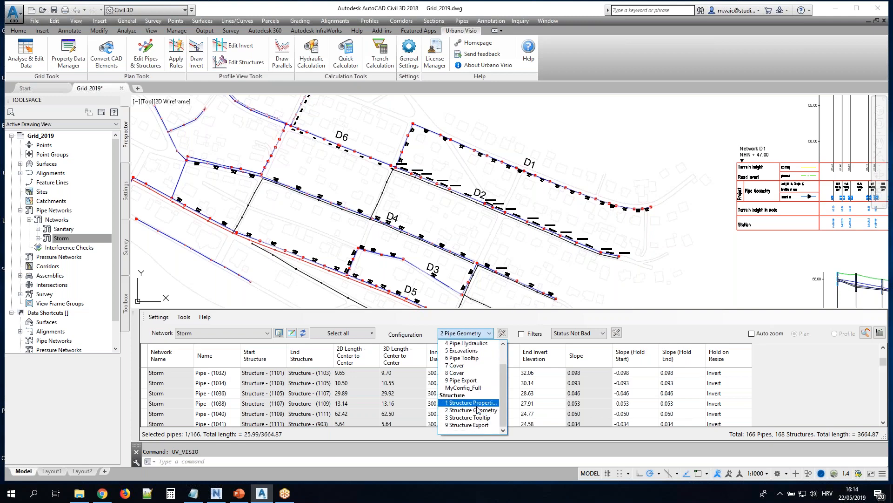
left_click(475, 404)
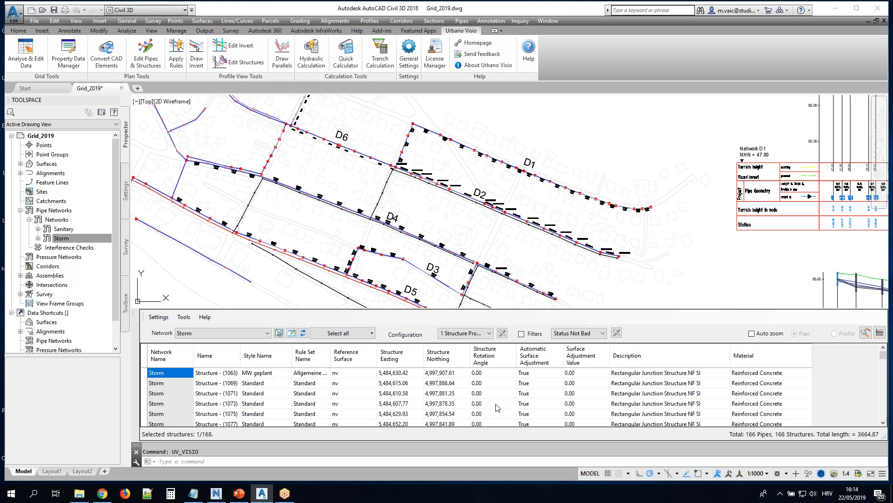
left_click(490, 334)
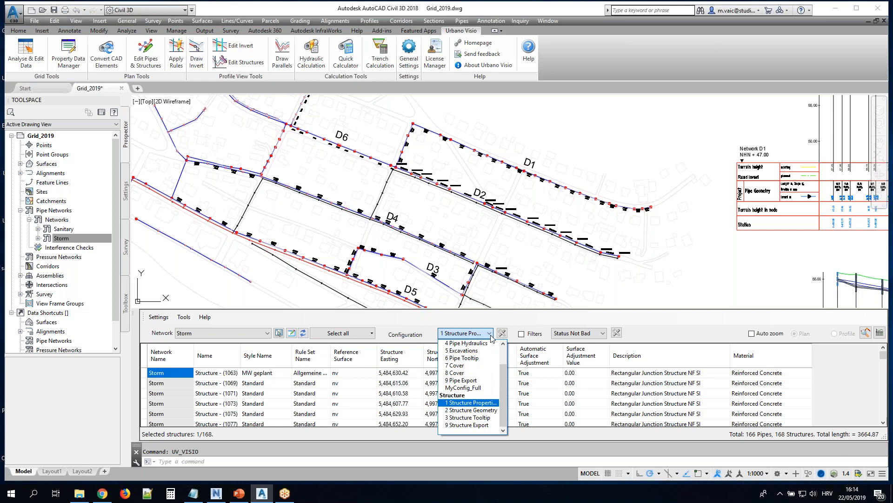
left_click_drag(505, 378, 507, 367)
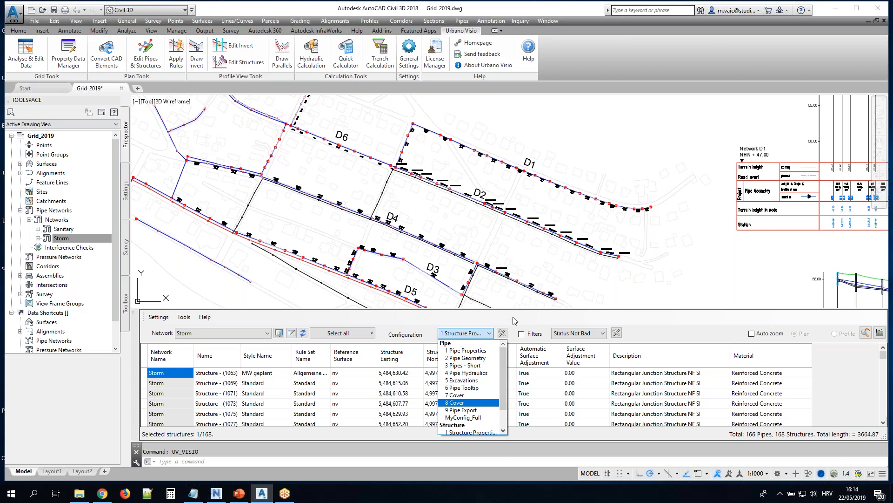
Create a new preview configuration for pipes named TestConfig
left_click(501, 336)
left_click(502, 333)
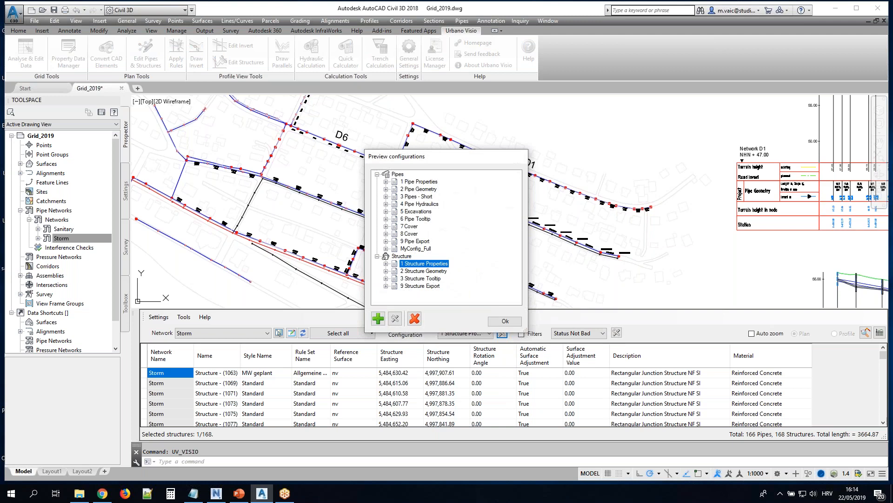
left_click(396, 175)
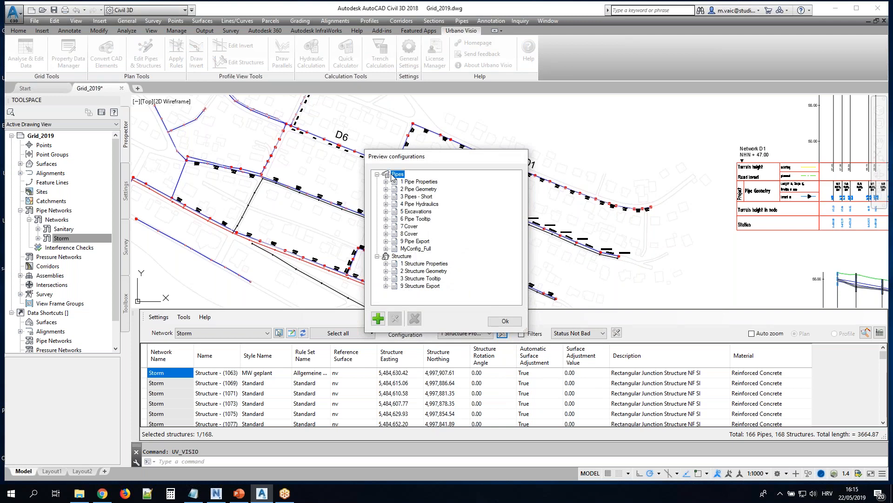
left_click(378, 319)
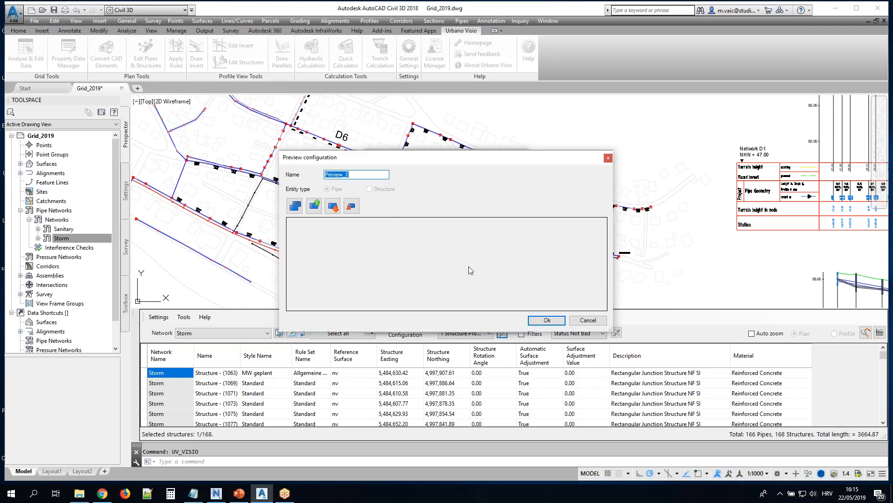
type("testConfigT")
Add the Network Name and Name general properties to the TestConfig pipe data selection
left_click(296, 206)
left_click(300, 205)
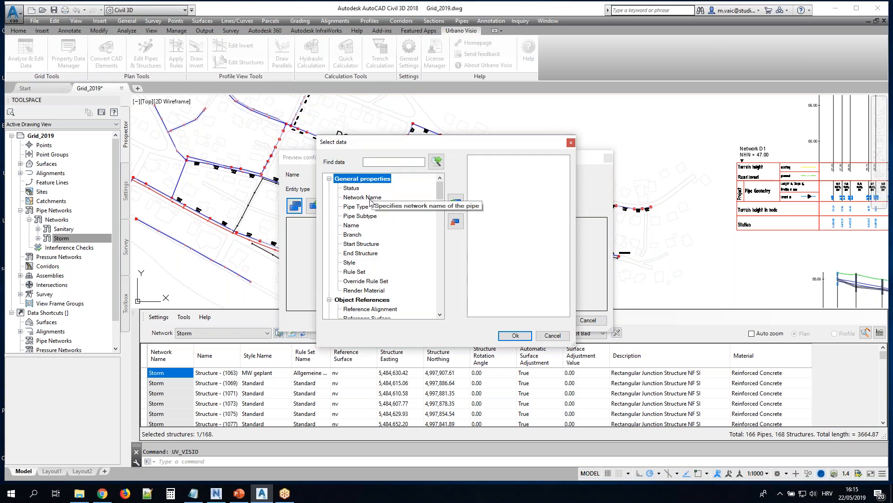
left_click_drag(439, 195, 443, 298)
left_click_drag(440, 202, 440, 189)
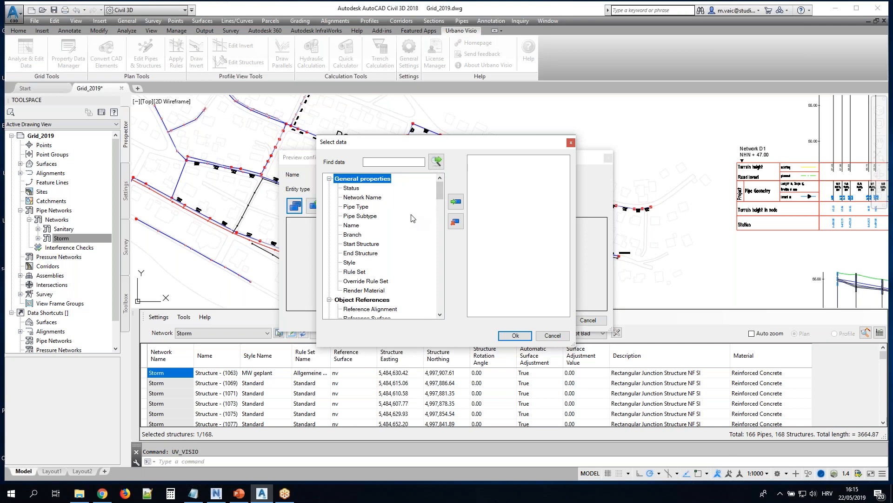
double_click(363, 197)
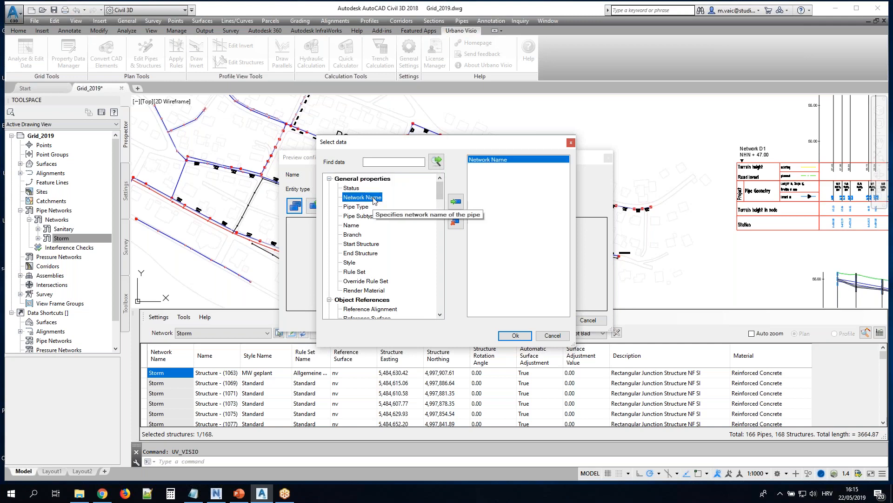
double_click(352, 226)
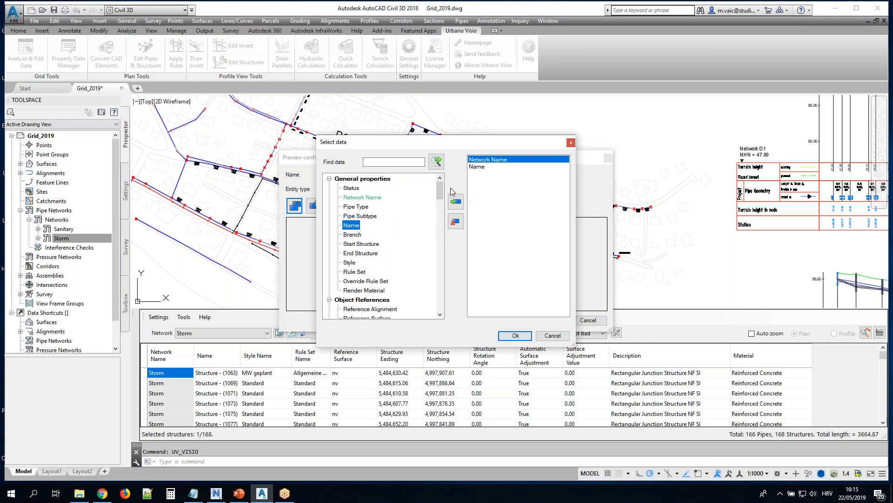
Add 3D Length - Center to Center, Inner Diameter and Pipe - Description to TestConfig, then save it and apply it to the grid
left_click_drag(444, 188, 442, 230)
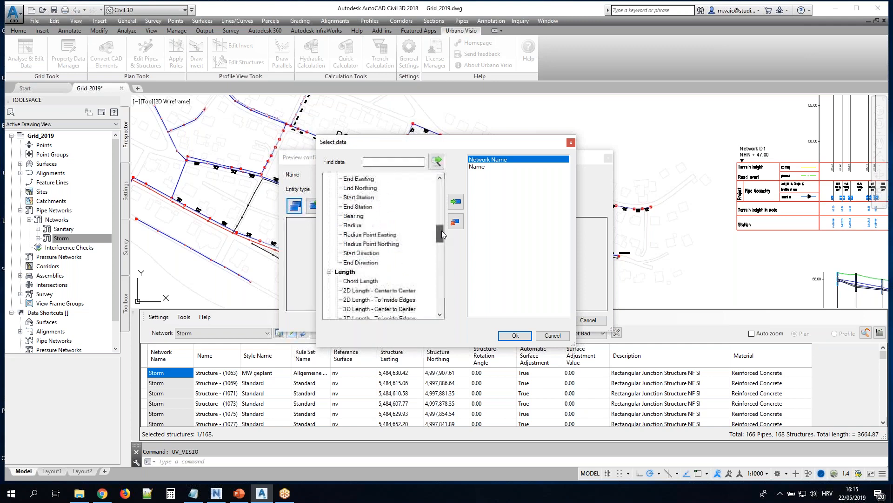
scroll(414, 270, "down", 1)
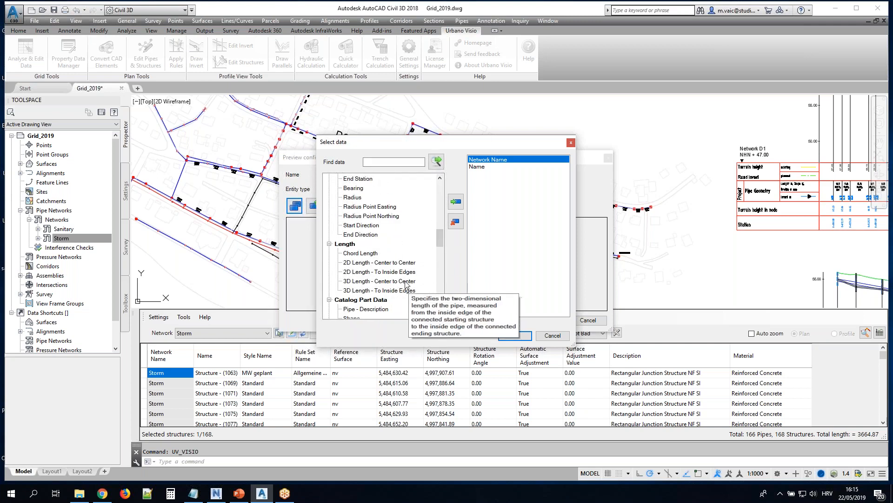
double_click(403, 282)
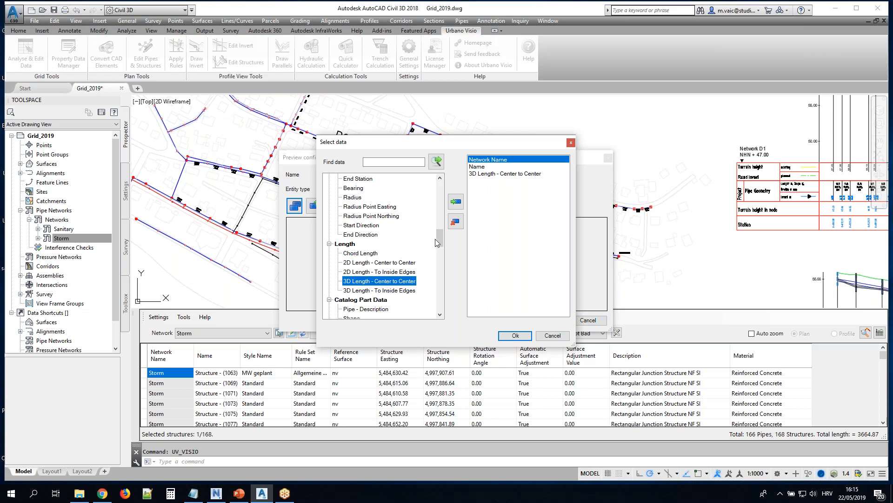
scroll(442, 239, "down", 3)
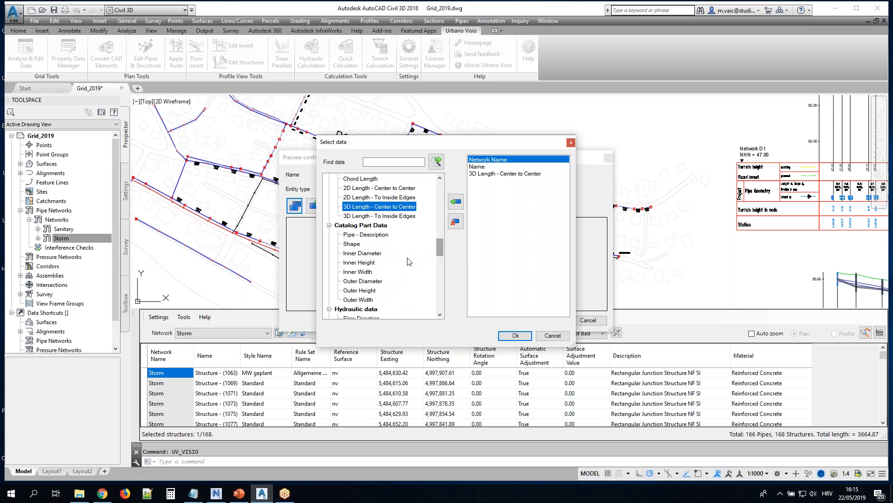
double_click(376, 254)
left_click_drag(443, 247, 444, 259)
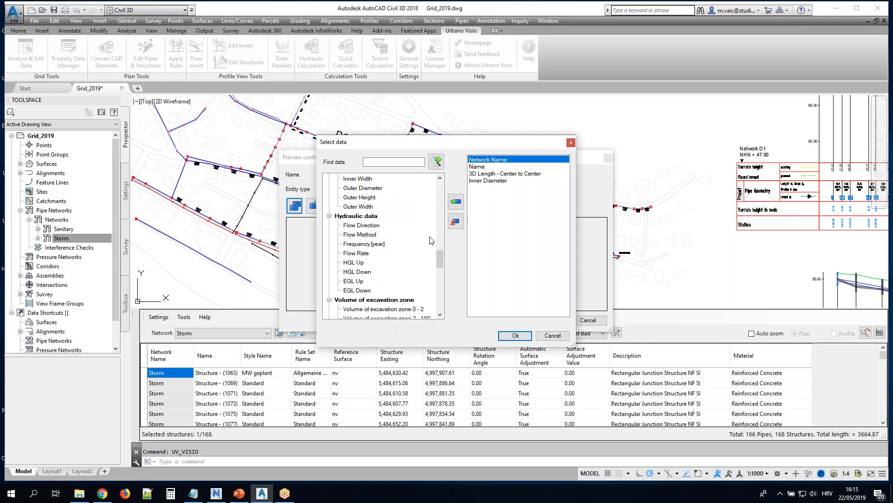
left_click_drag(439, 262, 439, 248)
double_click(381, 235)
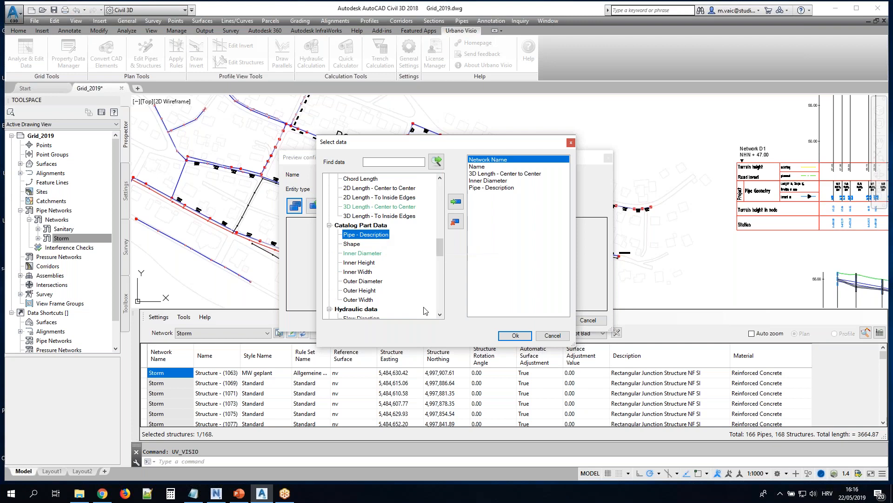
left_click(513, 336)
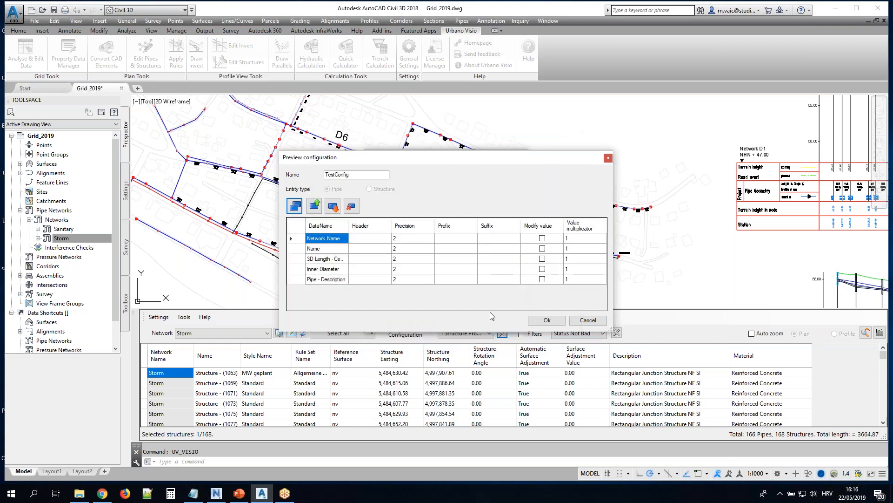
left_click(549, 321)
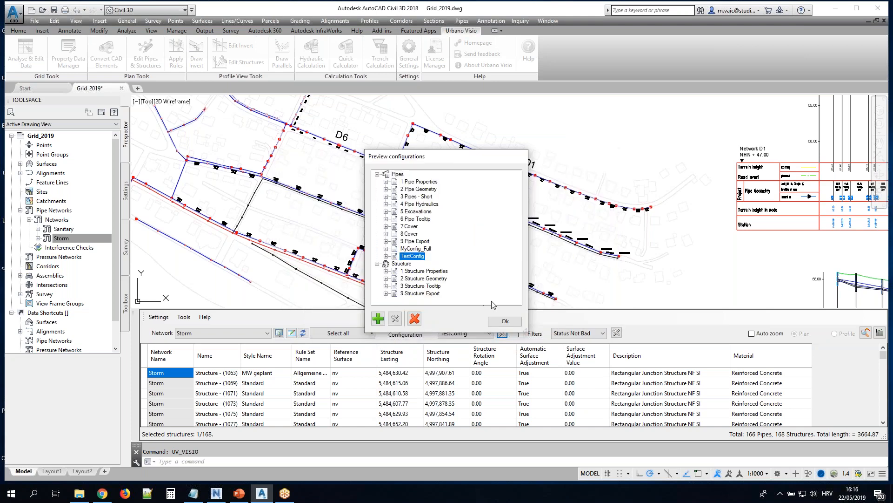
left_click(506, 322)
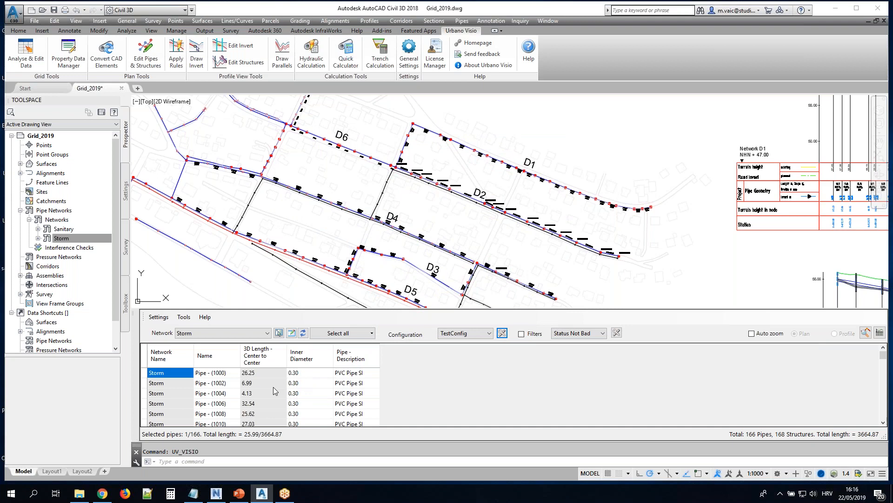
Review the pipe rows under TestConfig and look through the list of available pipe and structure configurations
left_click(229, 382)
scroll(226, 381, "down", 2)
scroll(227, 382, "down", 2)
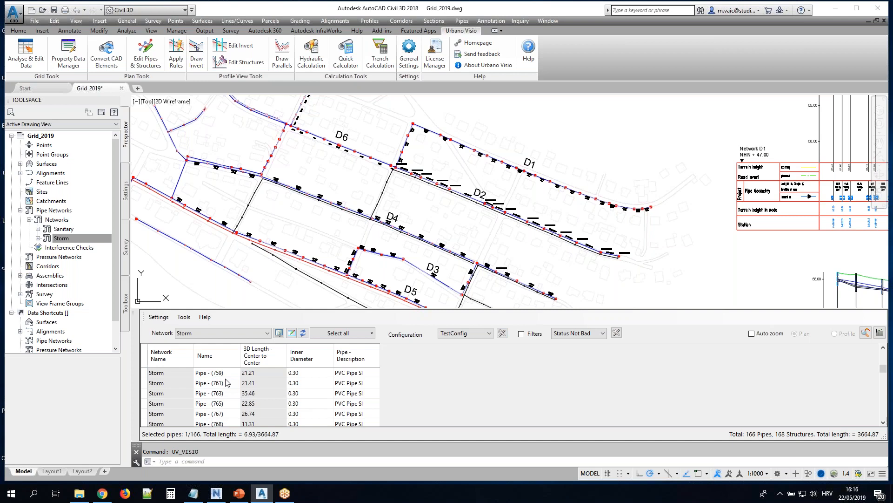
scroll(338, 397, "up", 3)
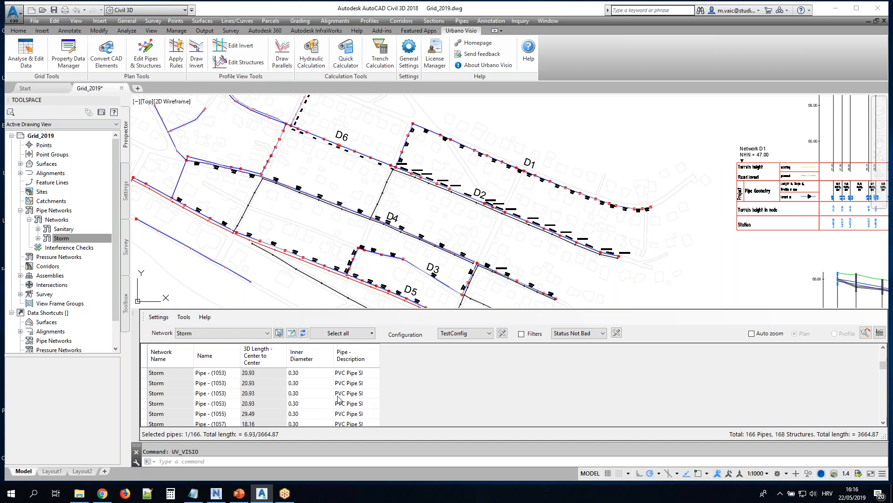
scroll(338, 398, "up", 1)
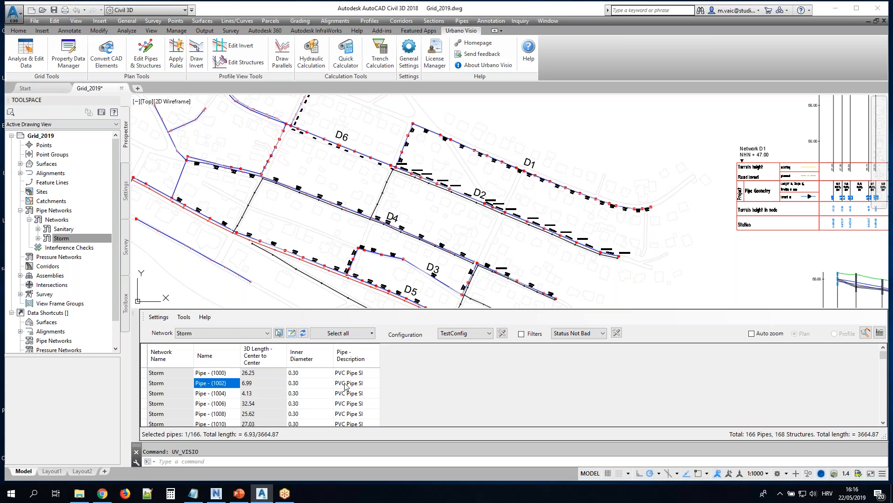
left_click(489, 333)
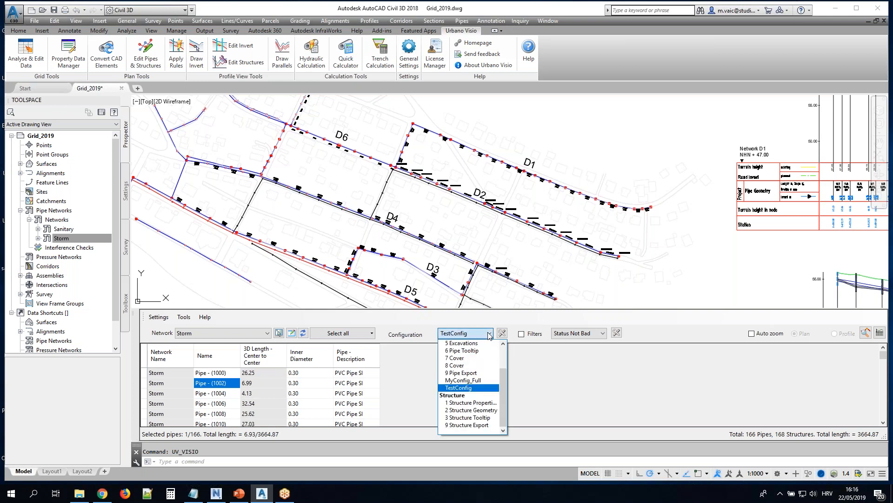
left_click_drag(505, 381, 516, 329)
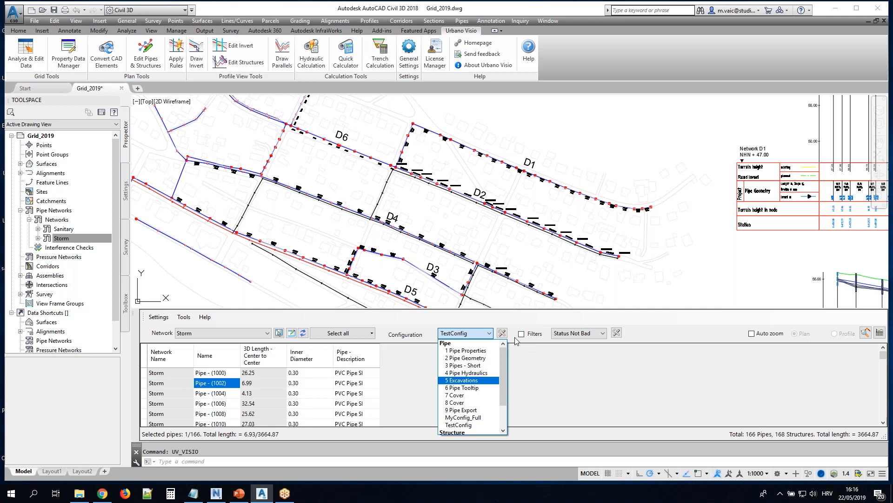
left_click(515, 341)
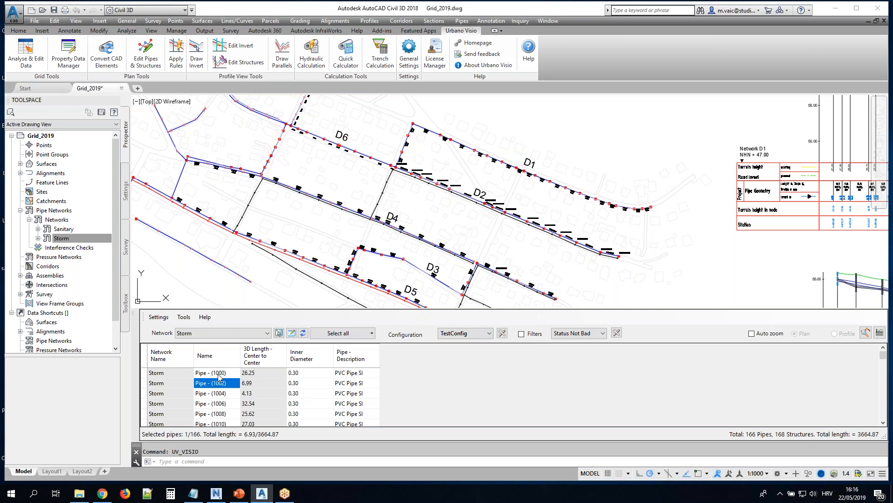
Highlight the first few Storm pipes in the drawing by selecting their grid cells, both as ranges and individually
left_click(220, 374)
left_click_drag(216, 376, 278, 399)
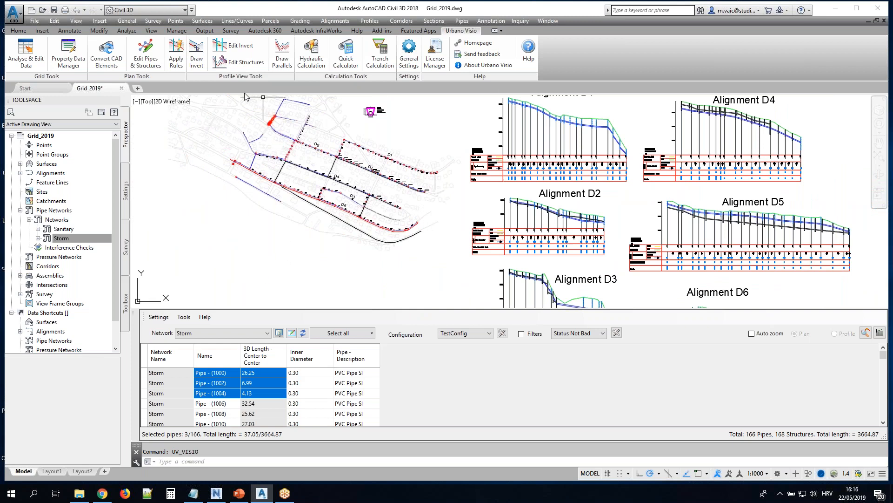
left_click(242, 382)
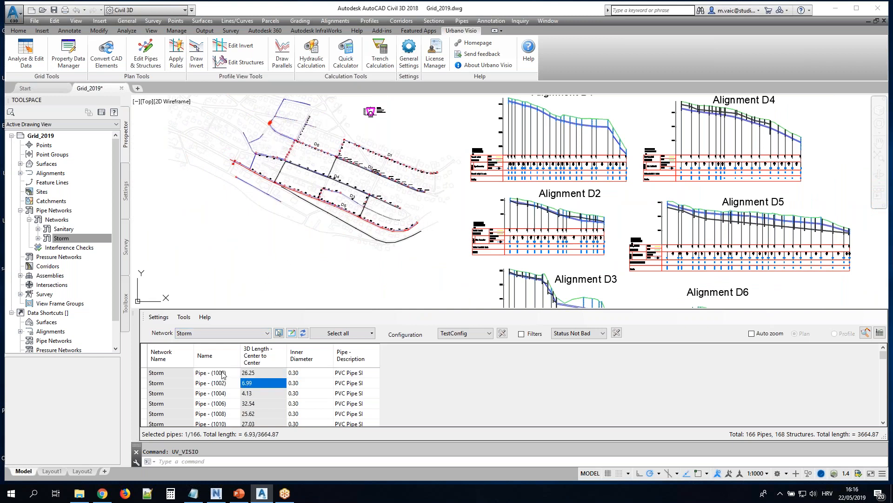
left_click_drag(224, 375, 279, 403)
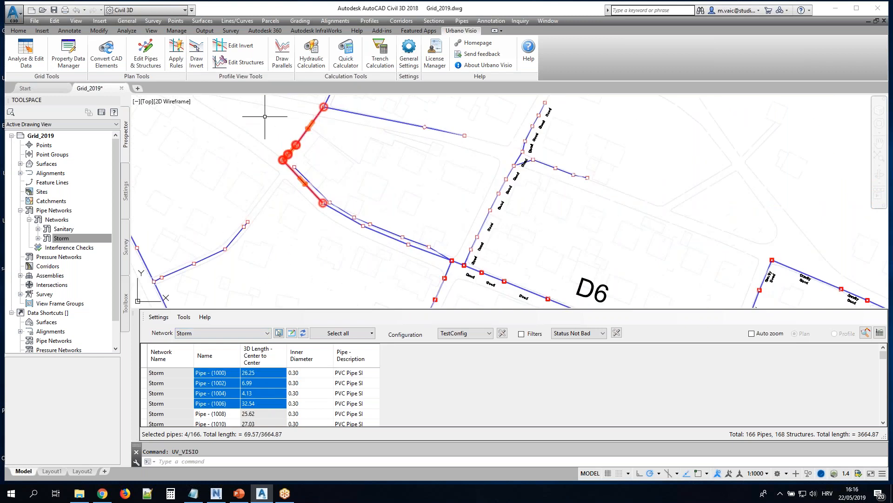
left_click(300, 372)
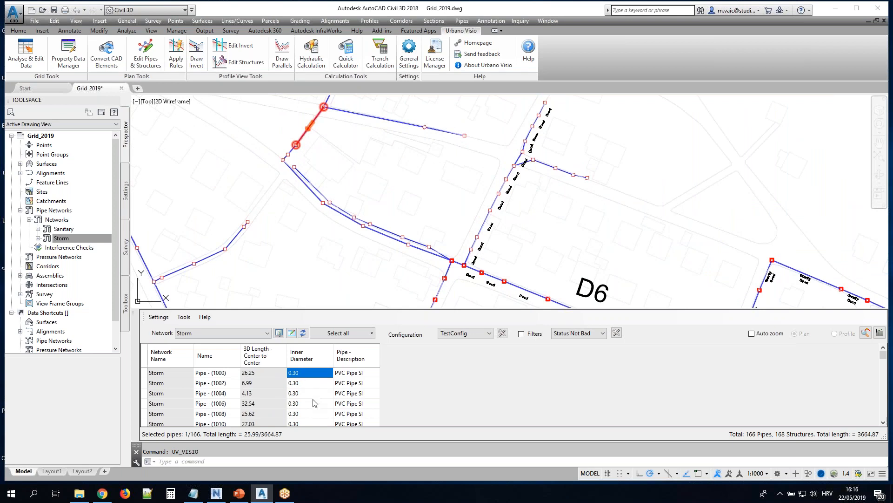
left_click(310, 393)
left_click(352, 404)
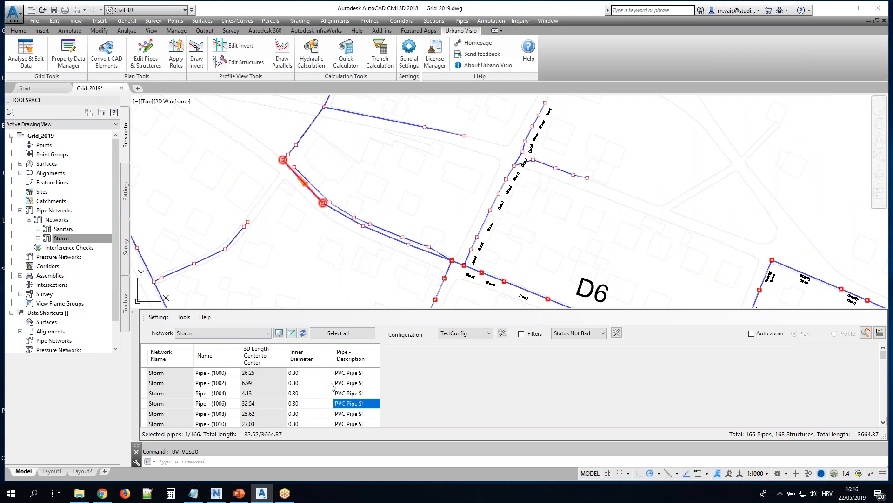
Select the Inner Diameter and Description cells of the first five pipes, zoom to them in the layout, and highlight Pipe - (1004) alone
mouse_move(294, 372)
left_mouse_down()
mouse_move(297, 403)
mouse_move(349, 410)
left_mouse_up()
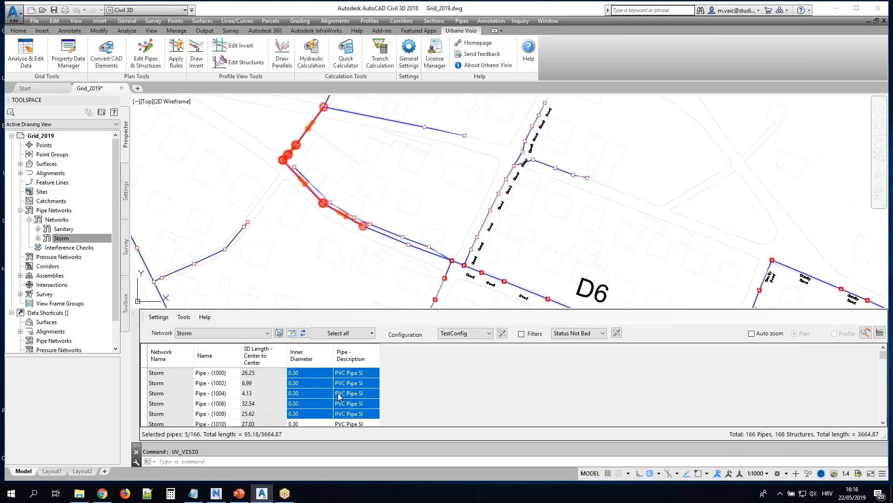
right_click(340, 394)
left_click(374, 335)
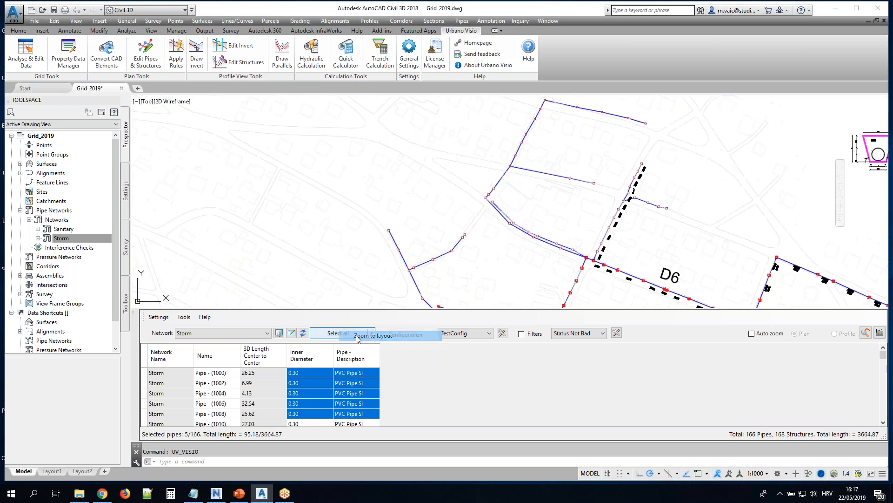
scroll(614, 201, "down", 3)
scroll(564, 234, "down", 4)
scroll(563, 233, "up", 4)
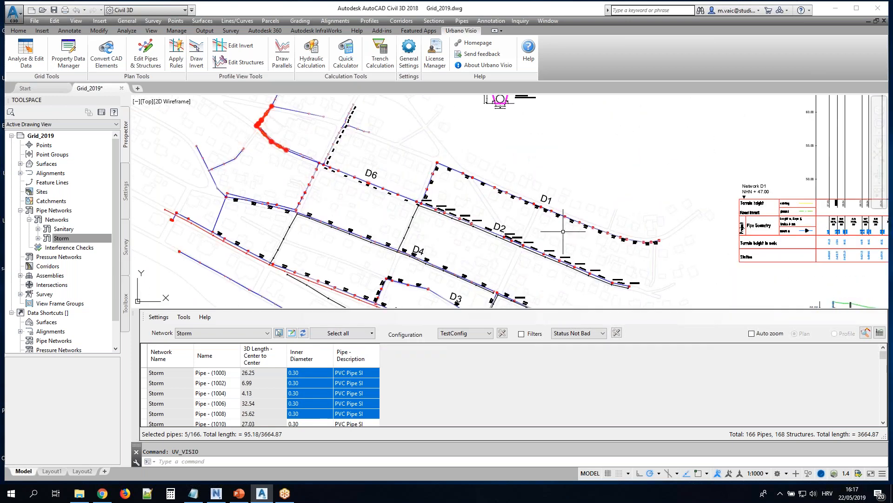
left_click(328, 393)
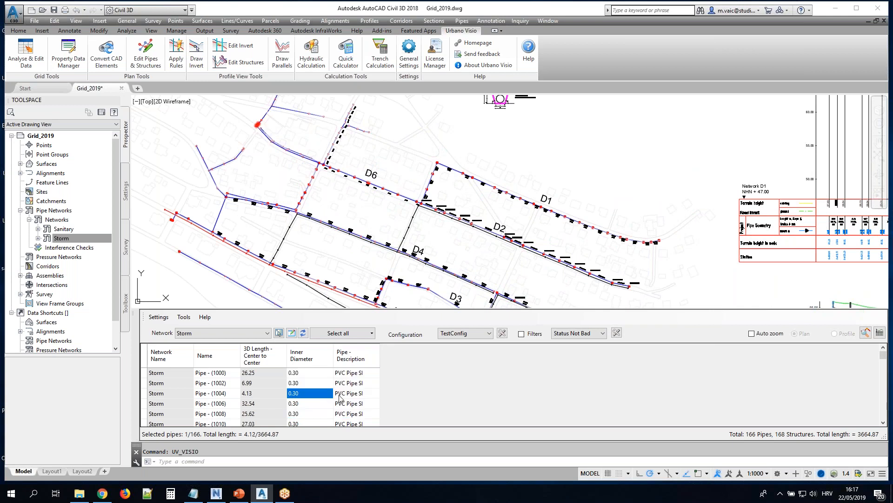
Limit the grid to a CAD selection of the pipes at the eastern end of alignment D1 using a crossing window
left_click(372, 333)
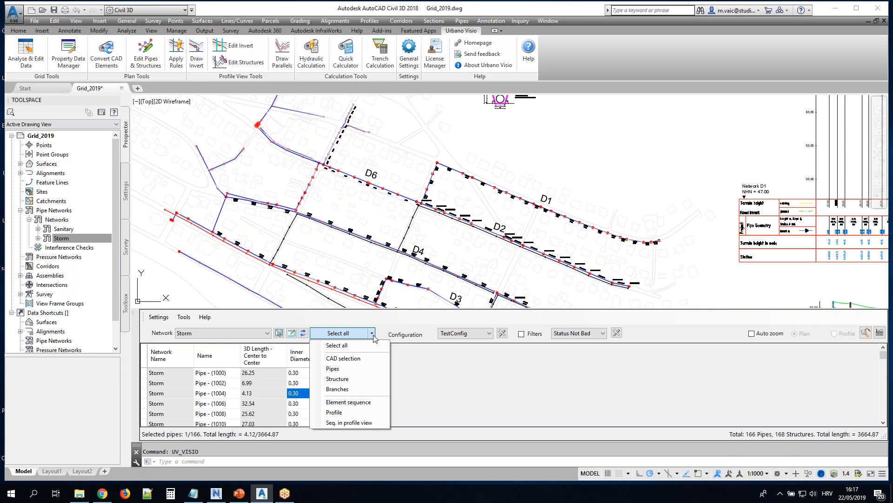
left_click(345, 357)
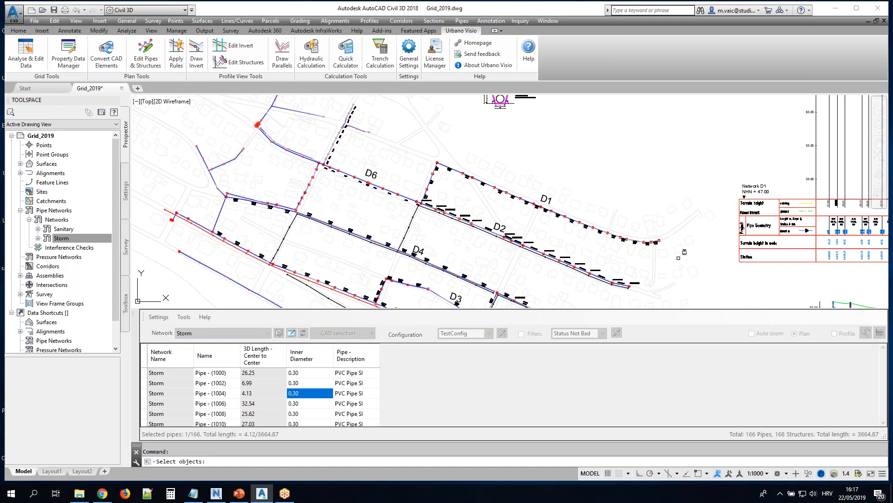
left_click(680, 259)
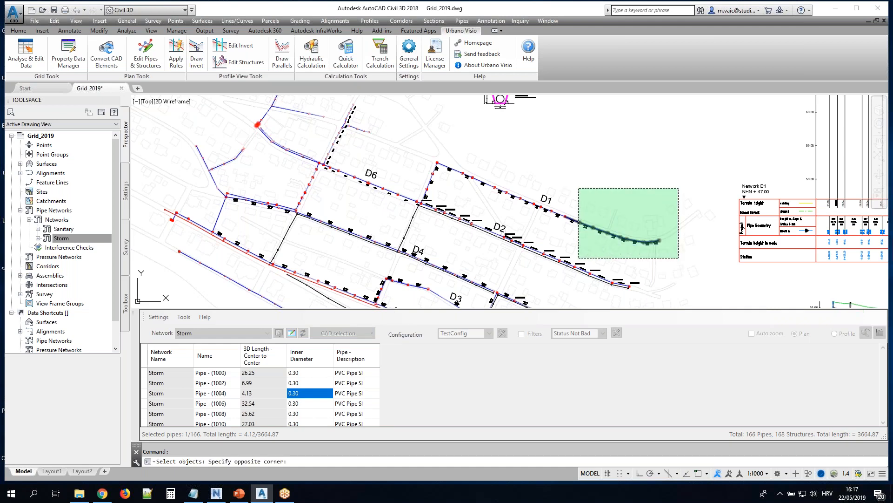
left_click(565, 187)
key("Return")
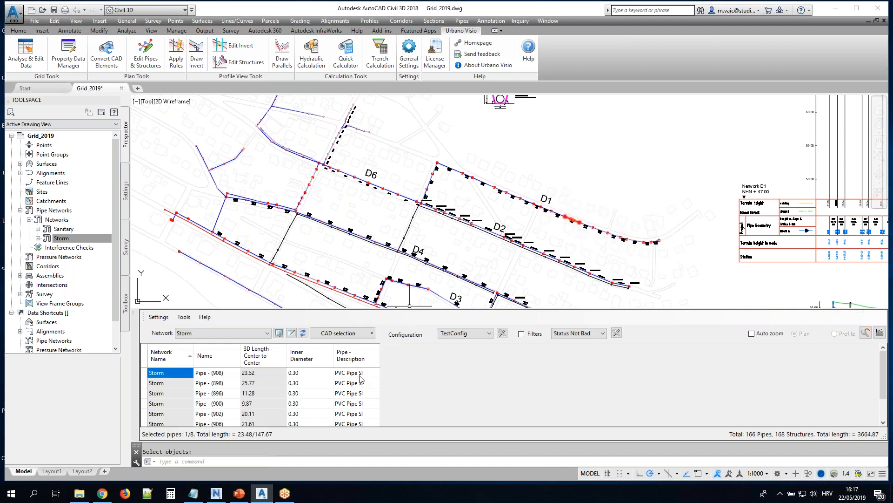
Check the CAD-selected D1 pipes in the drawing by selecting all their grid rows together and then individual rows
left_click_drag(360, 376, 370, 448)
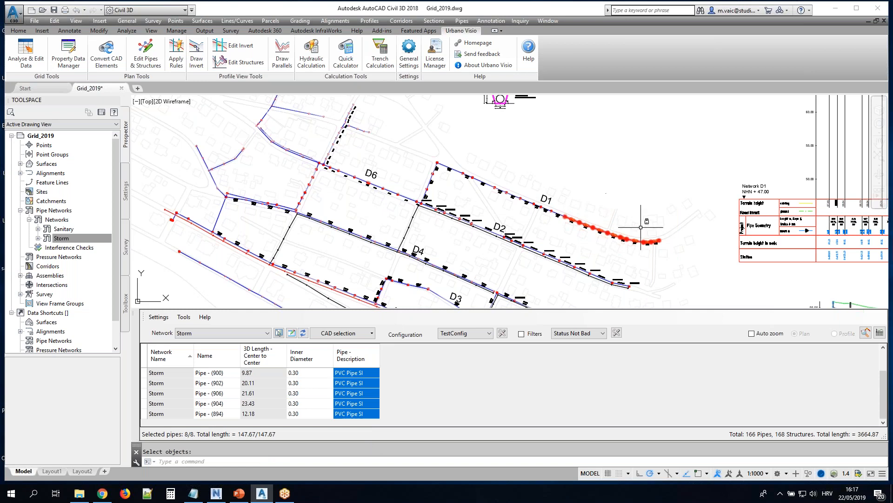
scroll(644, 226, "up", 2)
left_click(349, 393)
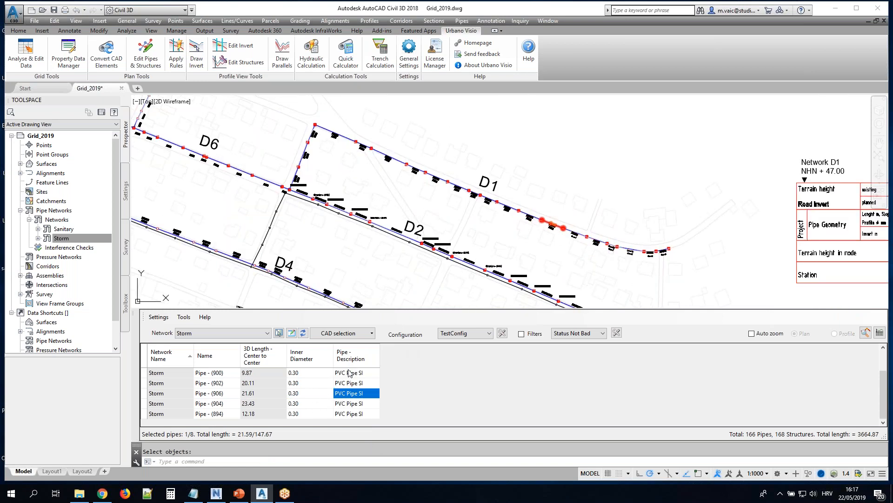
left_click(354, 383)
left_click(353, 394)
Limit the grid to four adjacent D1 pipes picked individually in the drawing, and highlight them through their Description cells
left_click(345, 334)
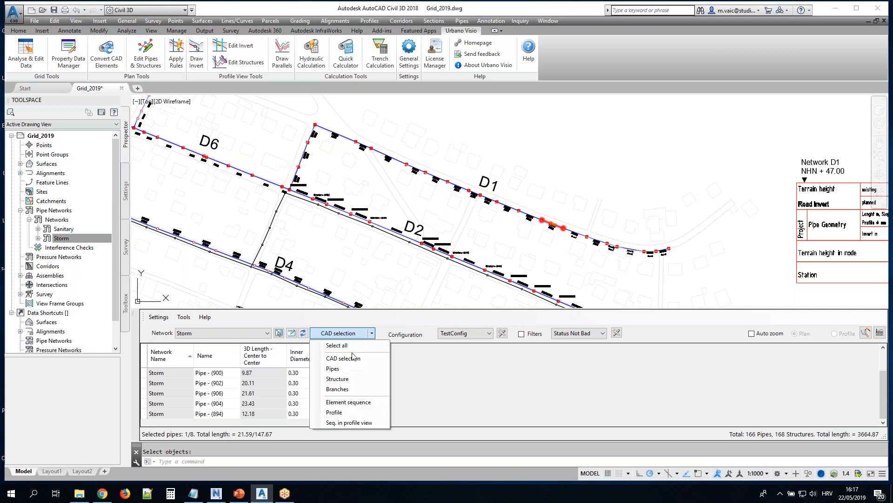
left_click(341, 369)
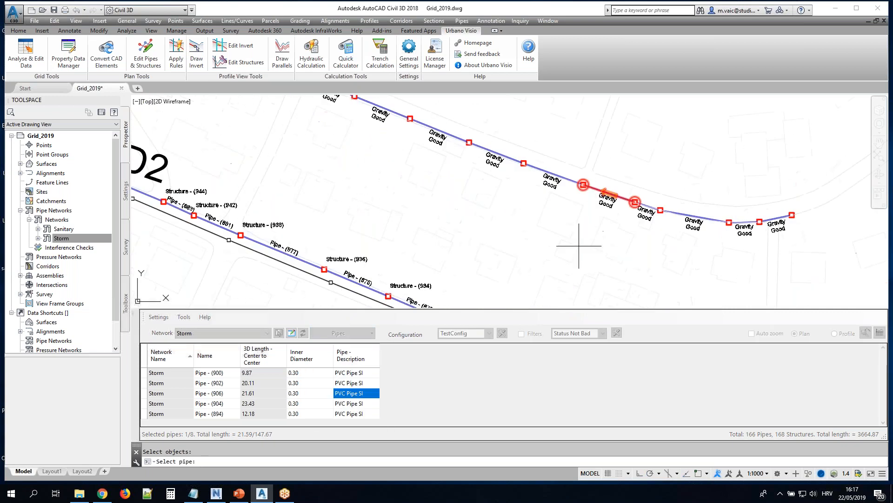
left_click(450, 136)
left_click(356, 356)
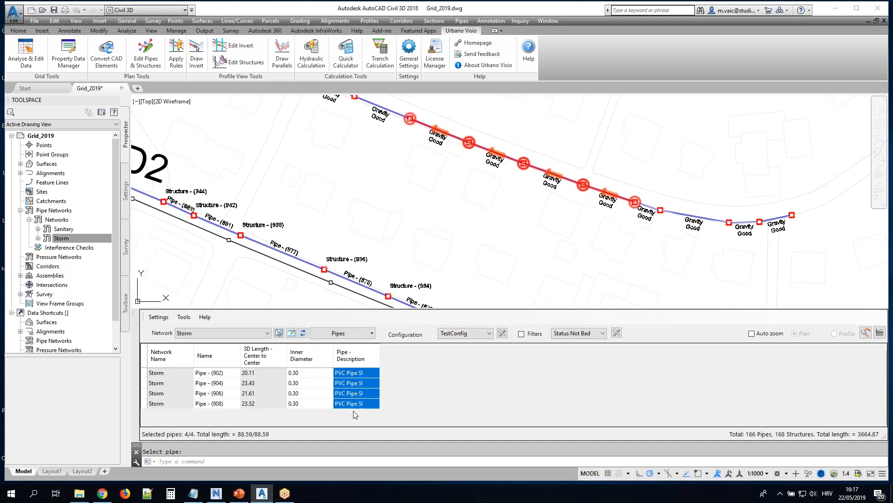
Limit the grid to the pipes connected to picked structures: three on D1 and Structure - (936) on D2
left_click(346, 333)
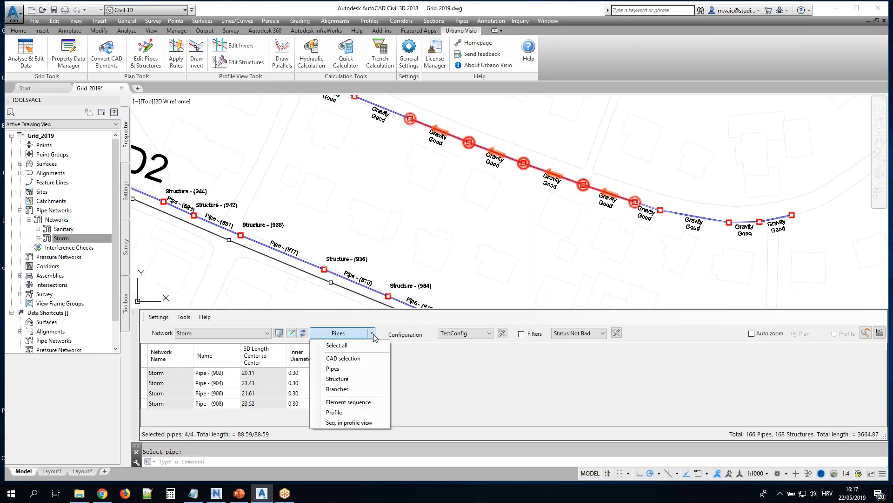
left_click(347, 379)
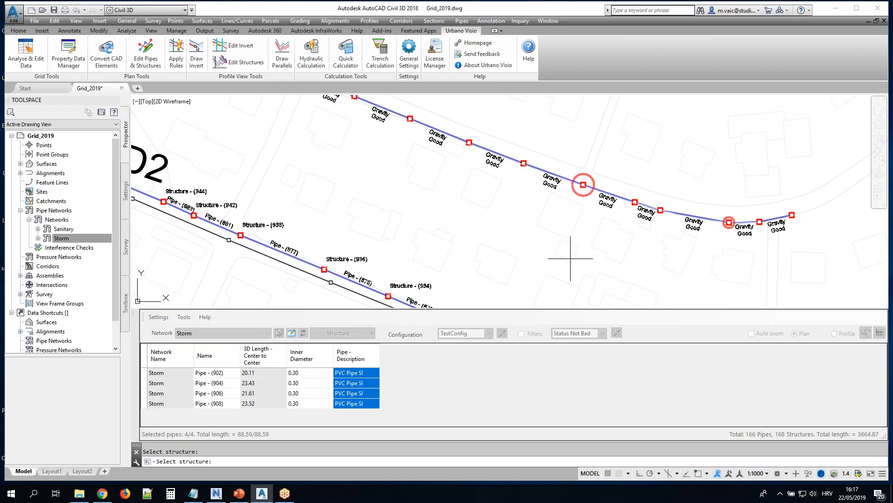
left_click(324, 269)
left_click(410, 118)
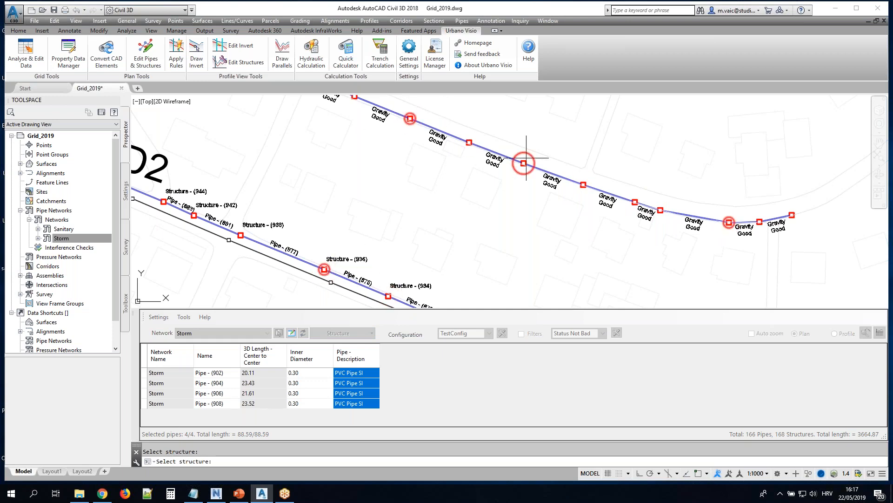
left_click(528, 157)
right_click(528, 158)
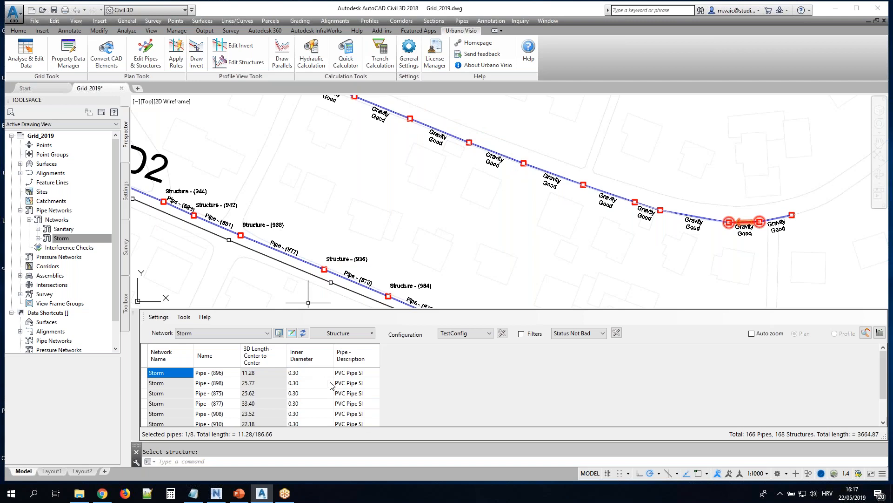
Limit the grid to the D6 branch of the Storm network and highlight its pipes by selecting their Description cells
left_click(372, 333)
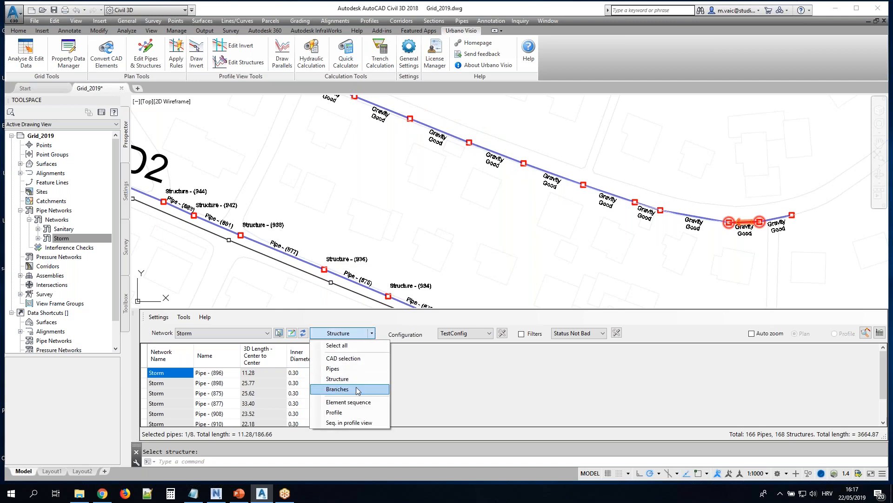
left_click(336, 389)
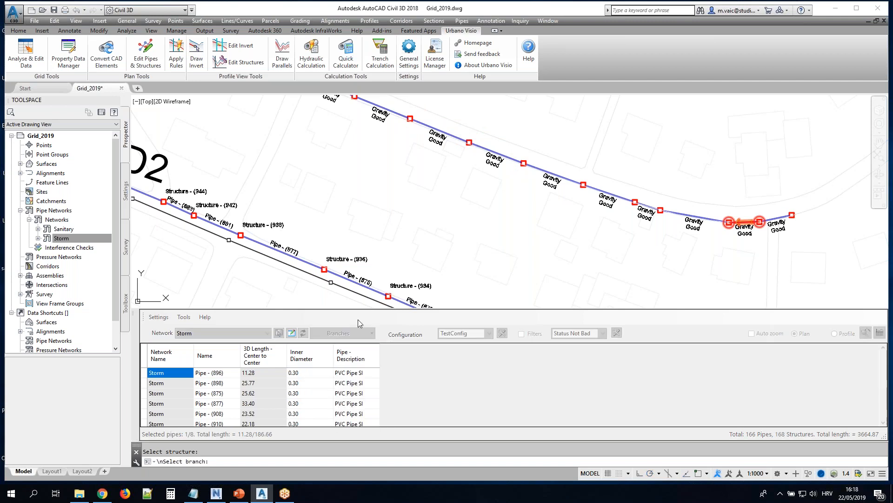
middle_click_drag(345, 189, 531, 266)
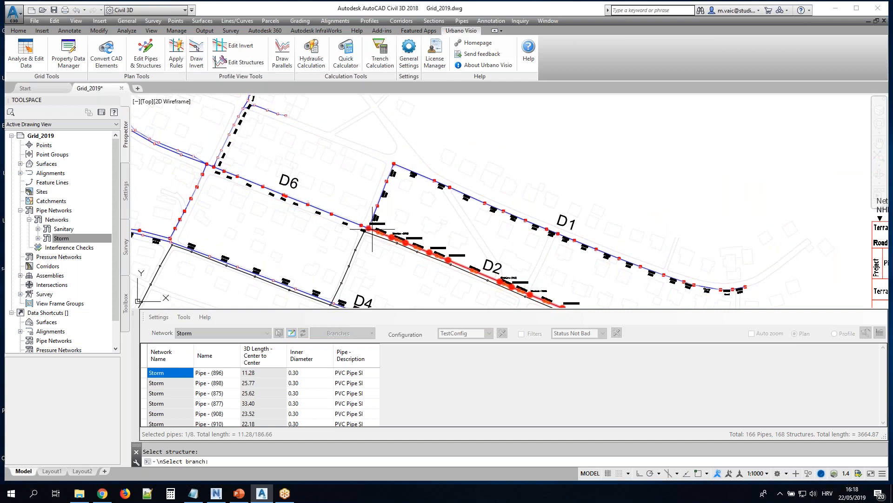
scroll(373, 228, "up", 5)
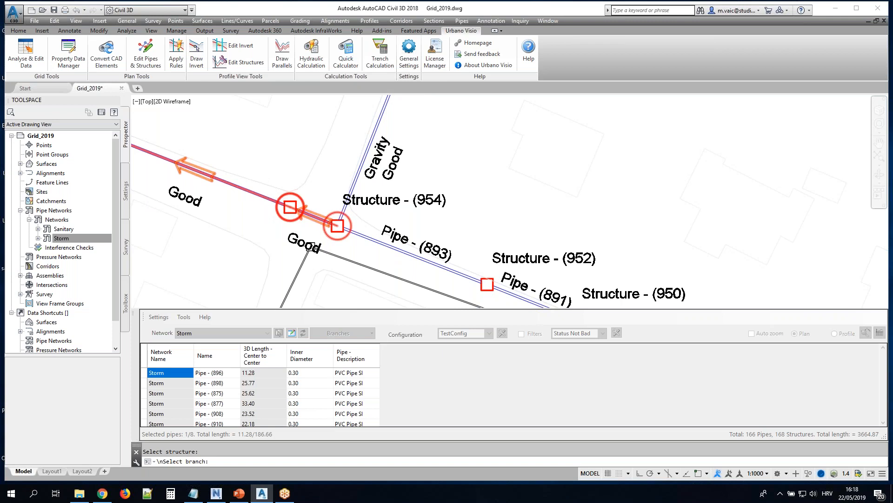
scroll(385, 242, "down", 4)
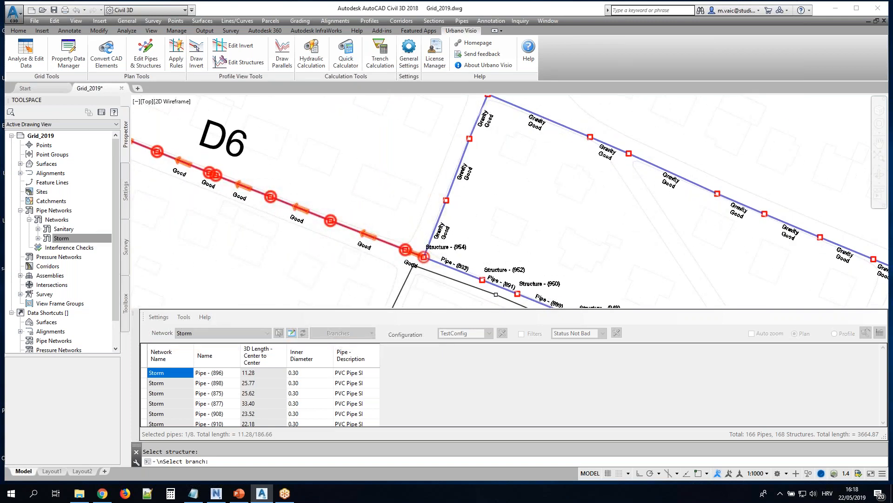
scroll(300, 156, "down", 2)
middle_click_drag(299, 156, 392, 218)
left_click(392, 217)
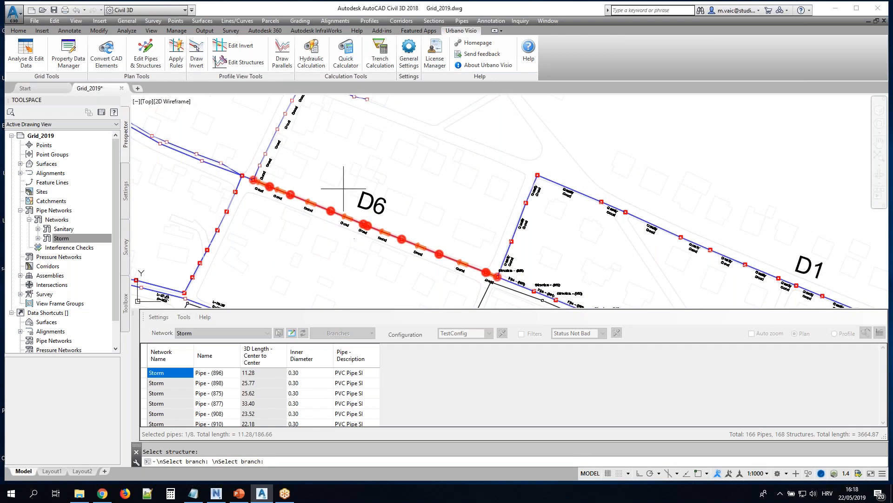
left_click(362, 348)
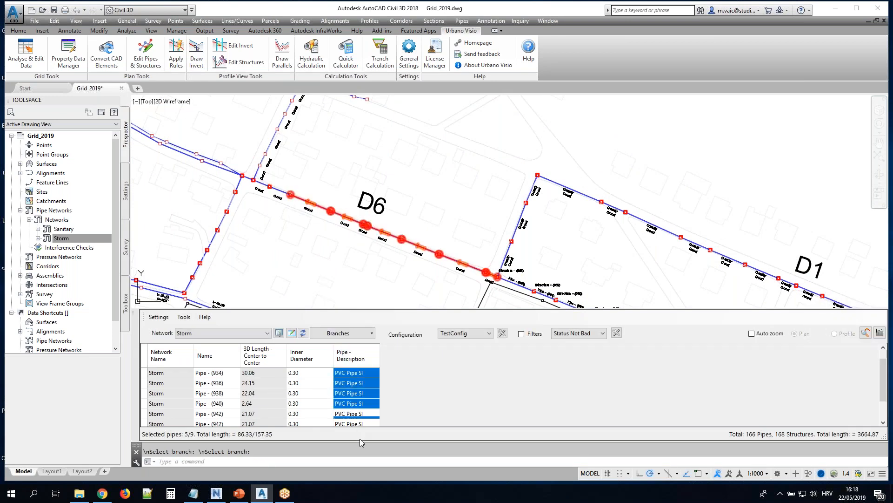
Use the Branches selection again to list several Storm branches picked together in plan
left_click(358, 334)
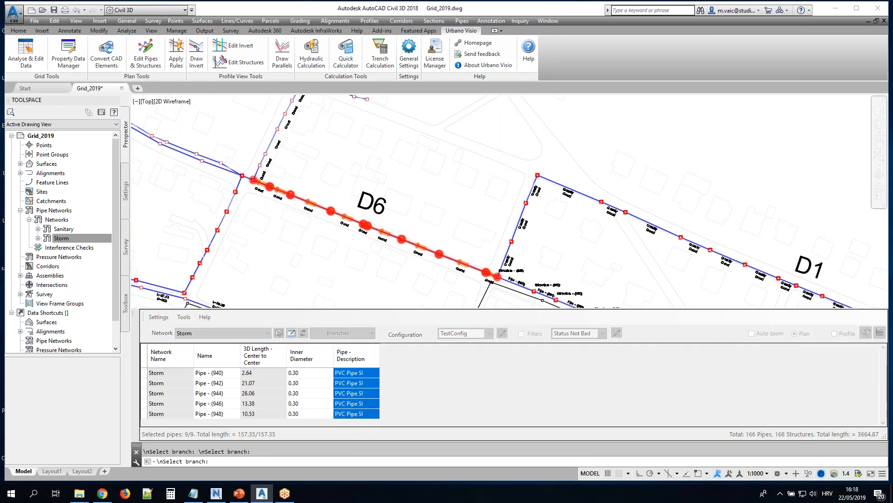
scroll(350, 251, "down", 4)
left_click(268, 204)
left_click(482, 232)
left_click(318, 247)
key("Return")
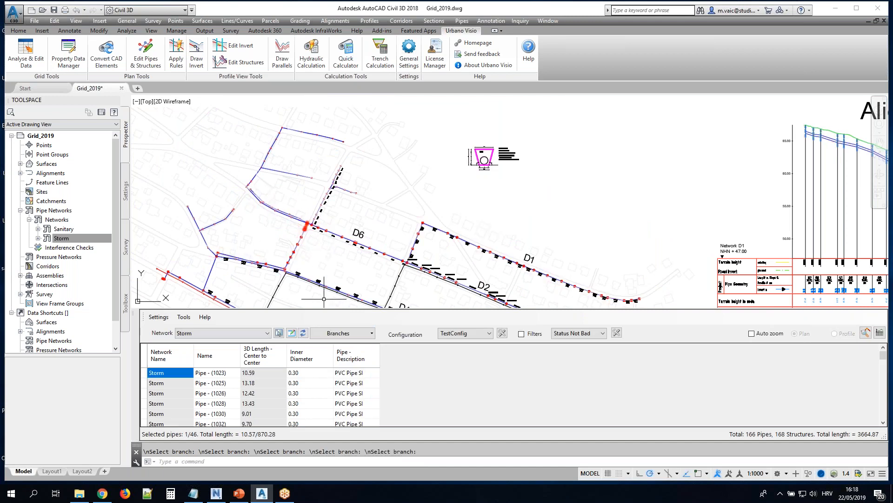
List an element sequence from a structure on D1 to a structure on D6 just past the D1–D2 junction
left_click(372, 333)
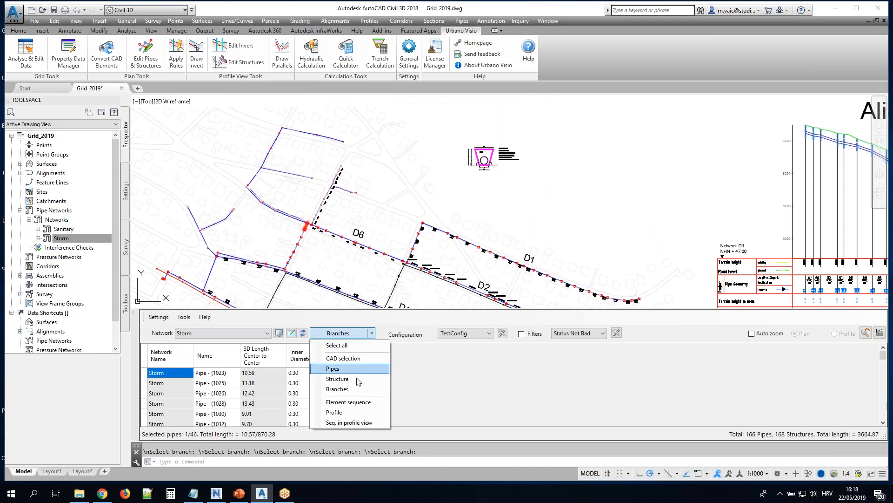
left_click(357, 403)
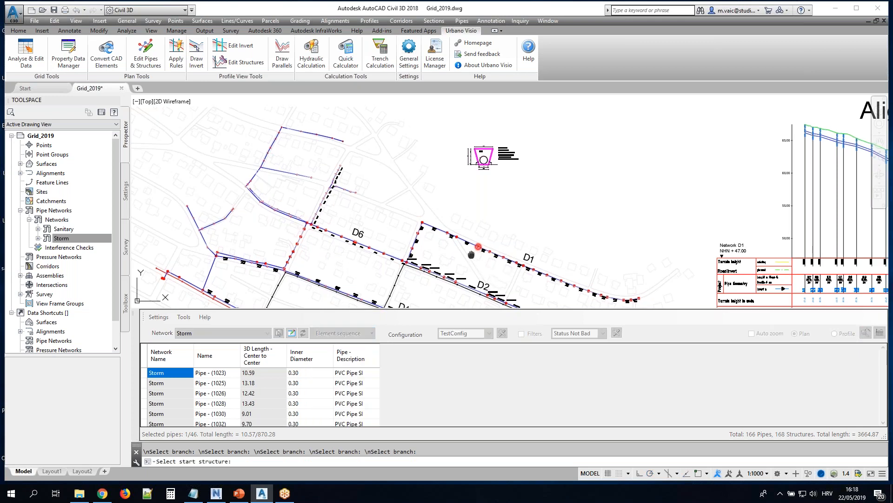
scroll(475, 263, "up", 4)
left_click(445, 155)
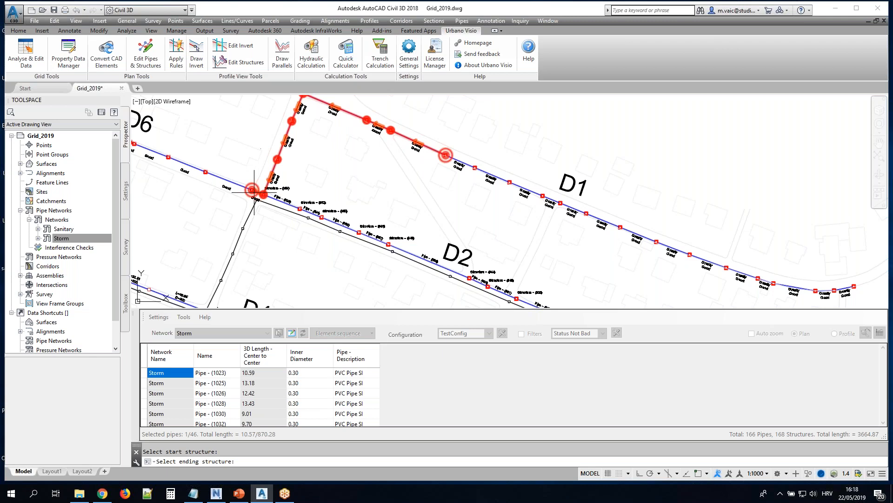
scroll(219, 178, "up", 2)
left_click(219, 177)
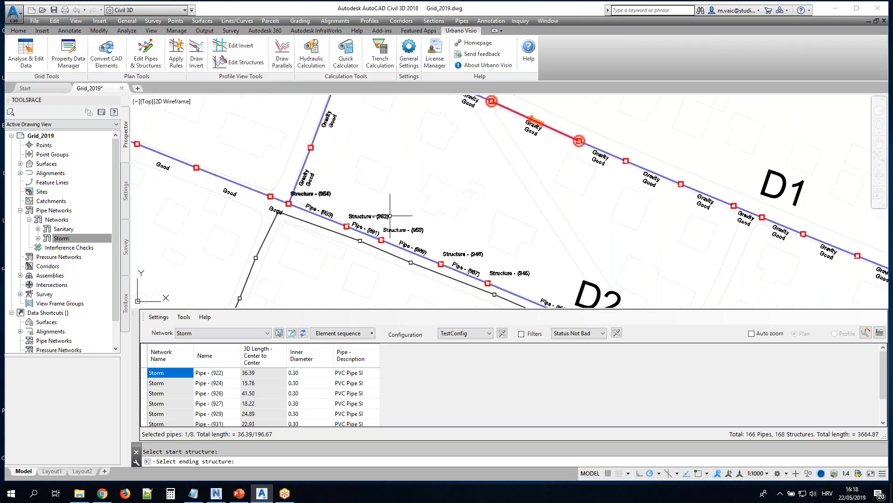
List the element sequence along D2 between Structure - (934) and Structure - (944)
scroll(430, 214, "down", 4)
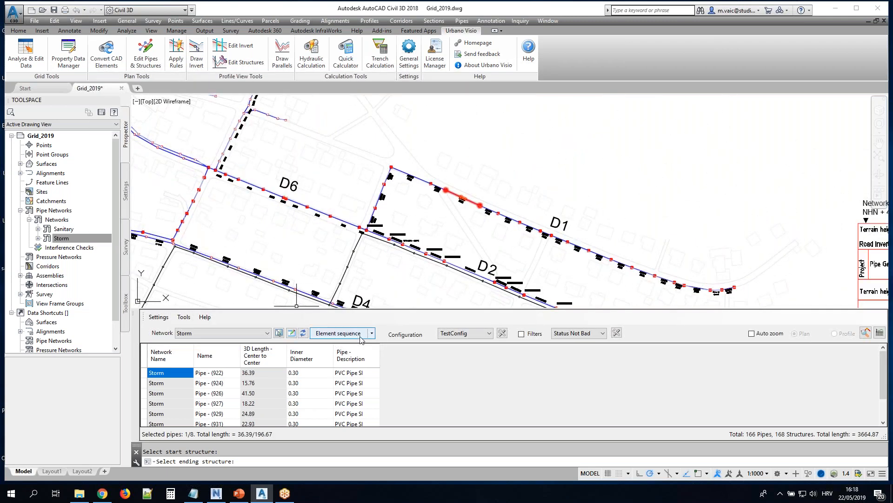
left_click(341, 333)
scroll(523, 284, "up", 4)
middle_click_drag(523, 284, 512, 148)
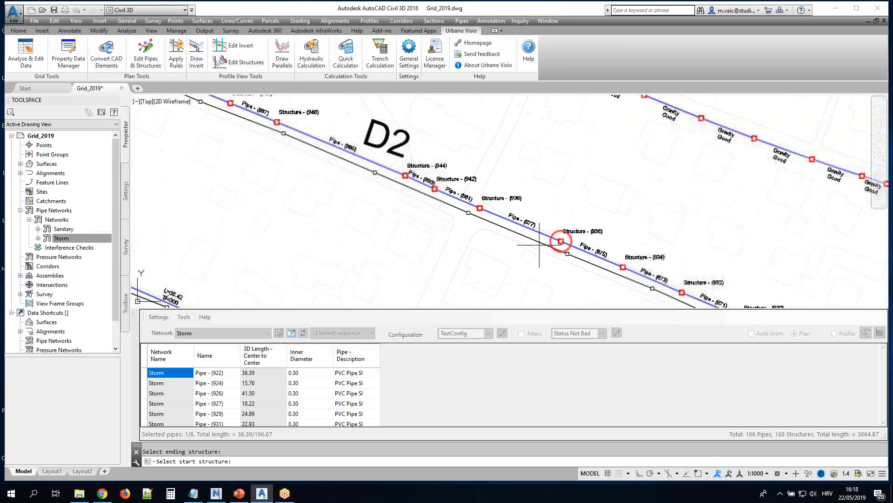
left_click(623, 267)
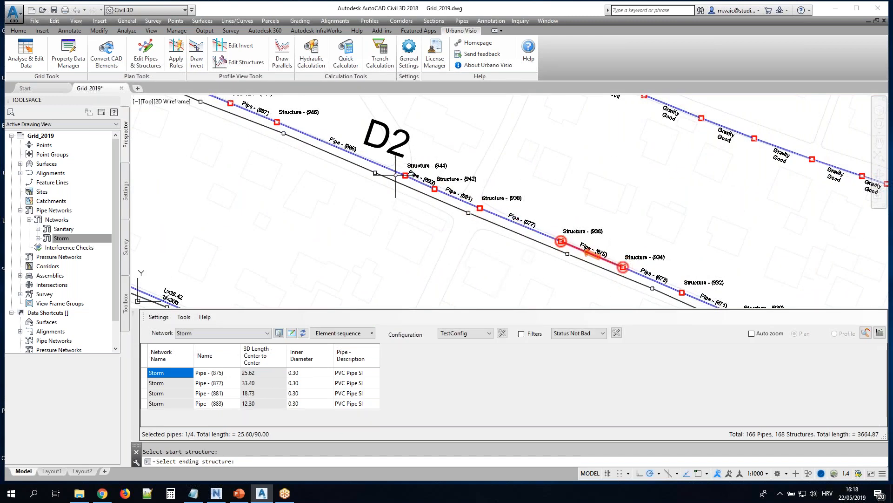
Limit the grid to the pipes shown in the Alignment D2 profile view
left_click(372, 333)
left_click(347, 418)
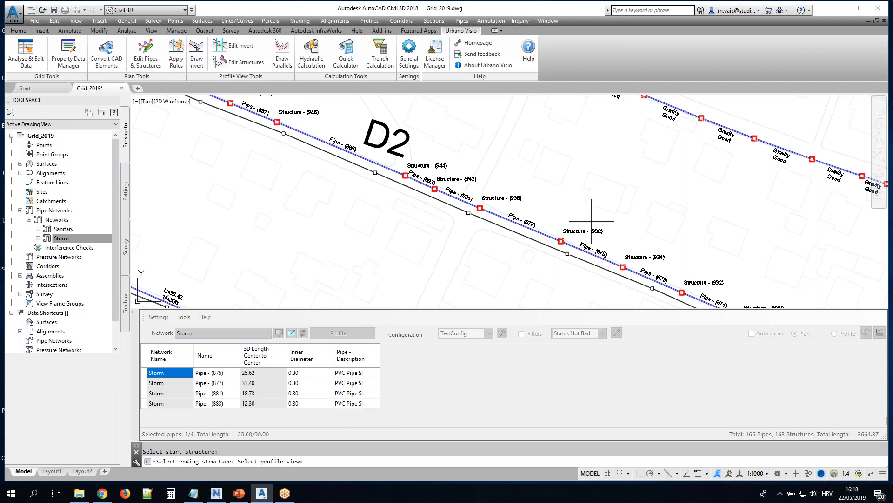
middle_click_drag(593, 203, 475, 179)
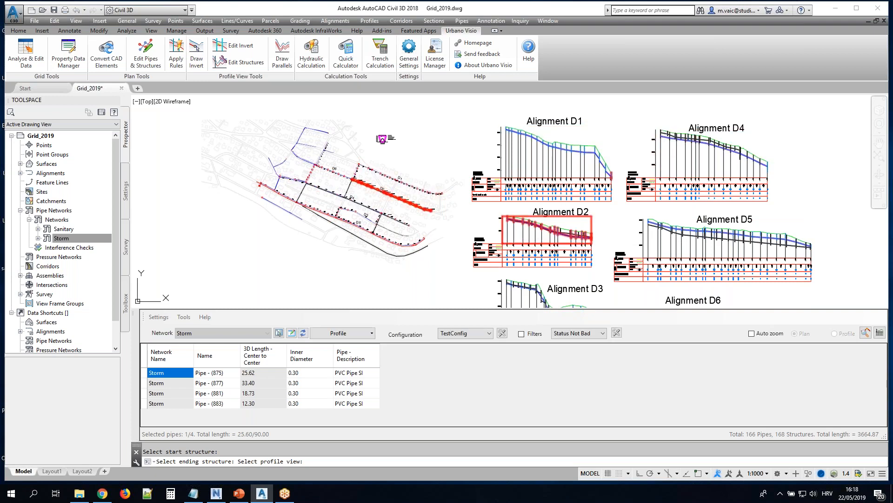
left_click(547, 230)
Check the listed D2 pipes in both plan and profile view by selecting ranges of their cells and then Pipe - (885) alone
left_click_drag(352, 374, 351, 433)
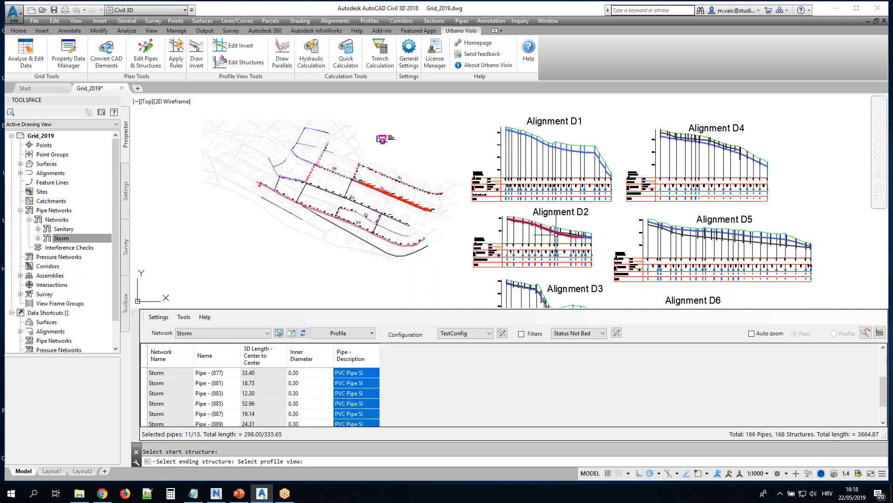
scroll(558, 234, "up", 2)
scroll(559, 235, "up", 2)
middle_click_drag(333, 203, 458, 201)
left_click(350, 375)
left_click_drag(302, 375, 332, 415)
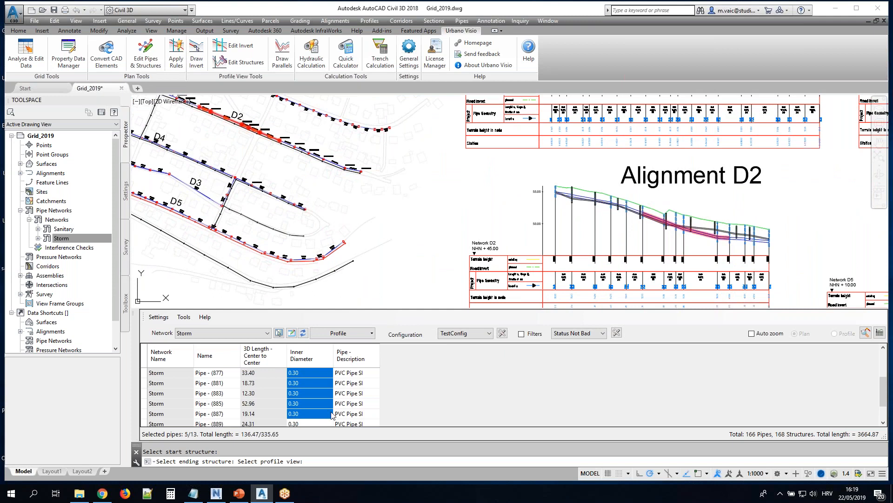
mouse_move(332, 415)
left_mouse_down()
mouse_move(356, 393)
mouse_move(359, 421)
mouse_move(358, 379)
mouse_move(335, 404)
left_mouse_up()
left_click(335, 404)
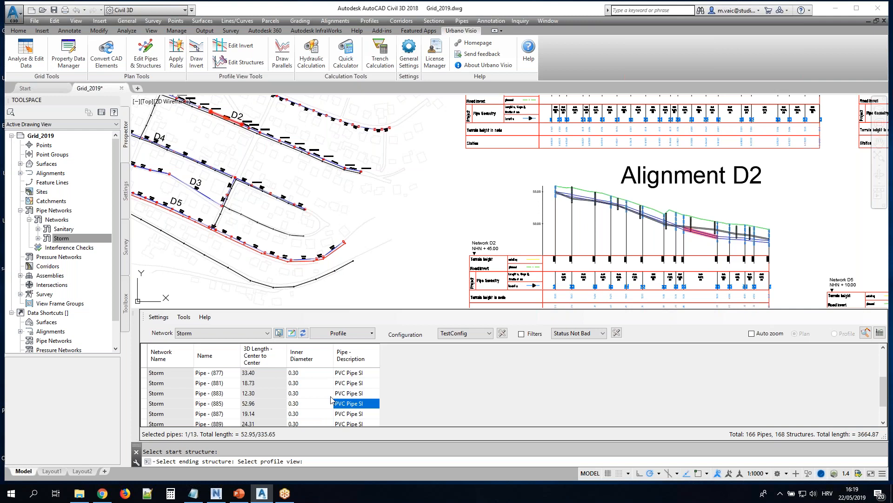
List an element sequence by picking its start and end structures in the Alignment D2 profile view
left_click(371, 332)
left_click(349, 402)
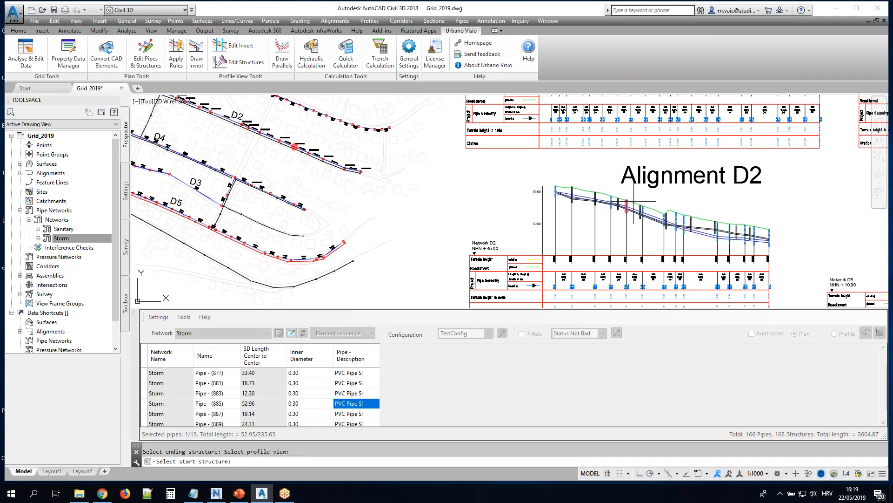
left_click(557, 189)
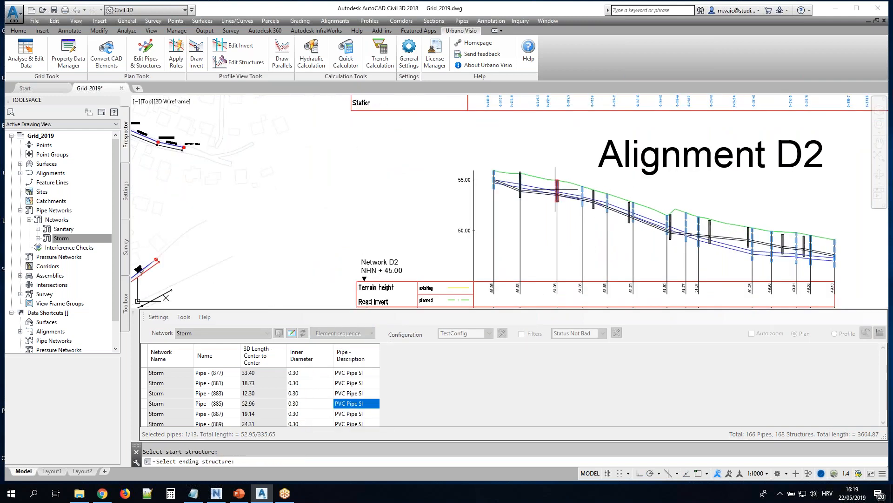
left_click(726, 227)
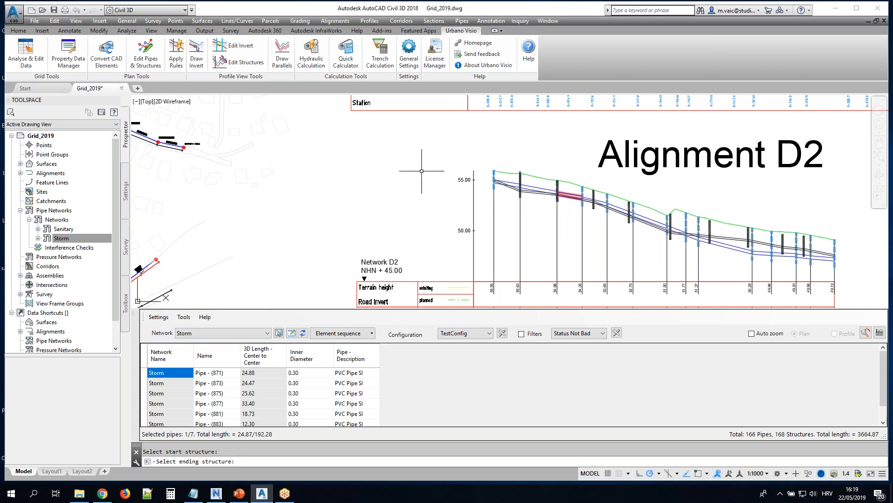
Switch the grid configuration to 2 Structure Geometry
scroll(416, 170, "down", 4)
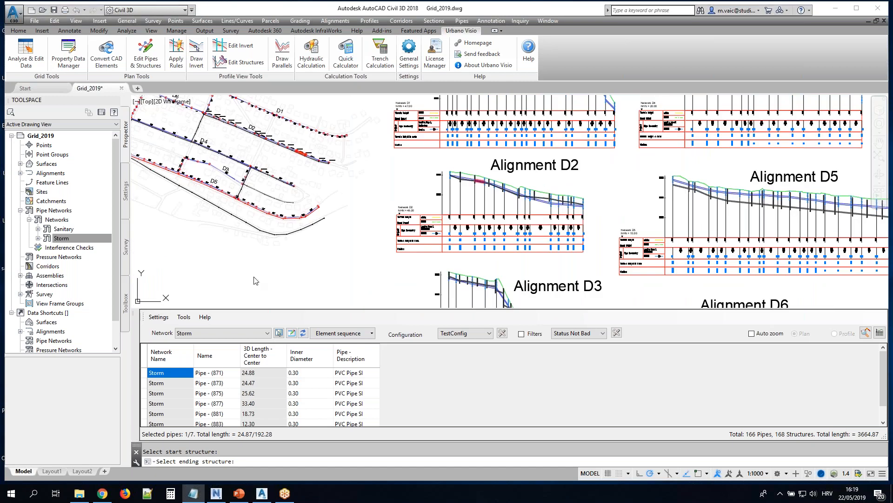
left_click(489, 334)
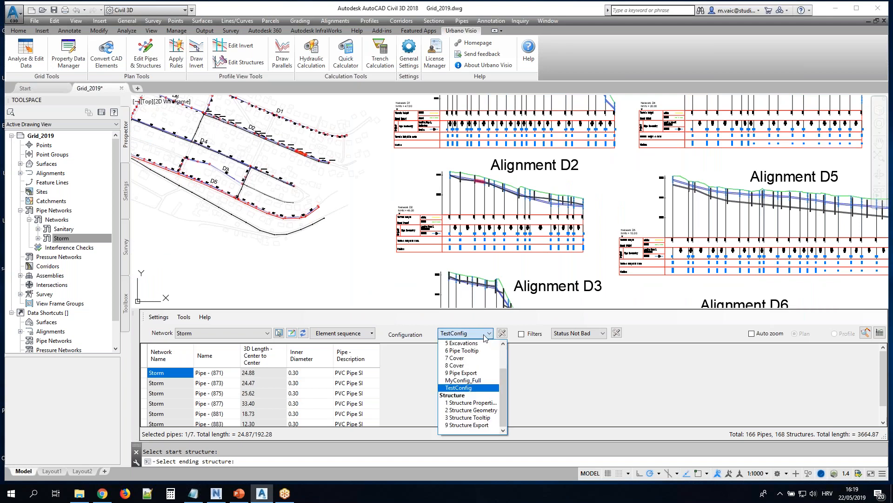
left_click(479, 411)
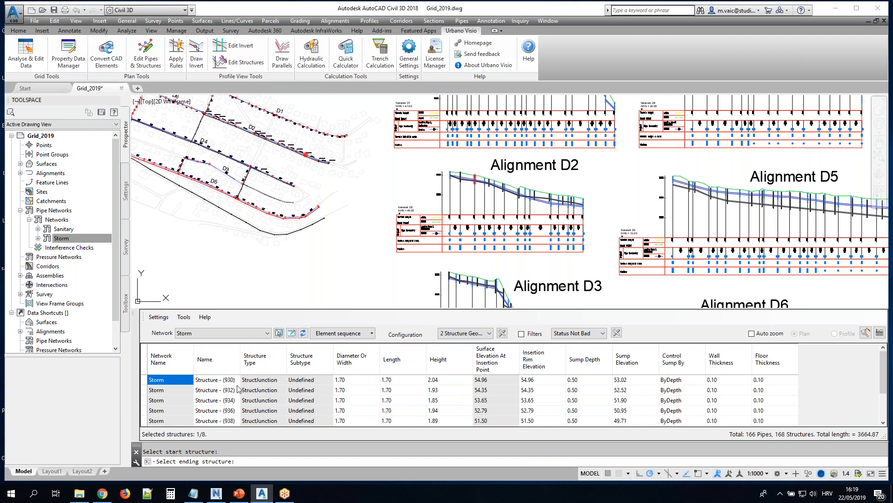
left_click(372, 333)
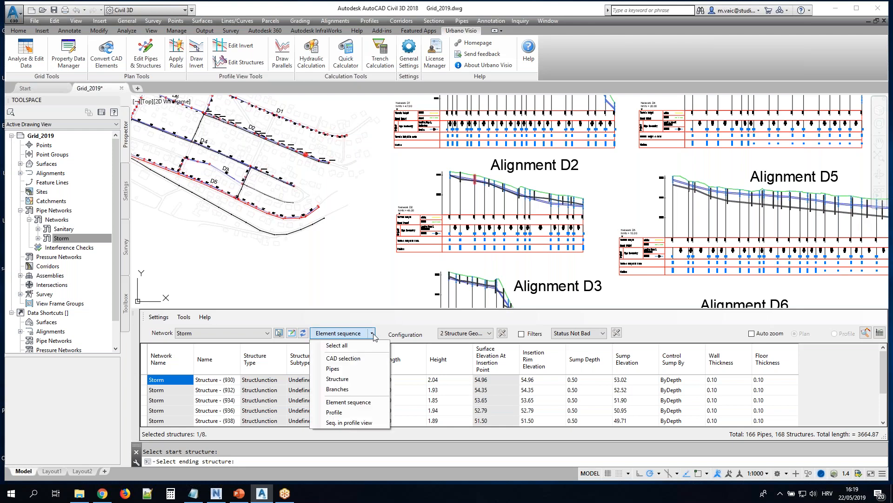
left_click(343, 413)
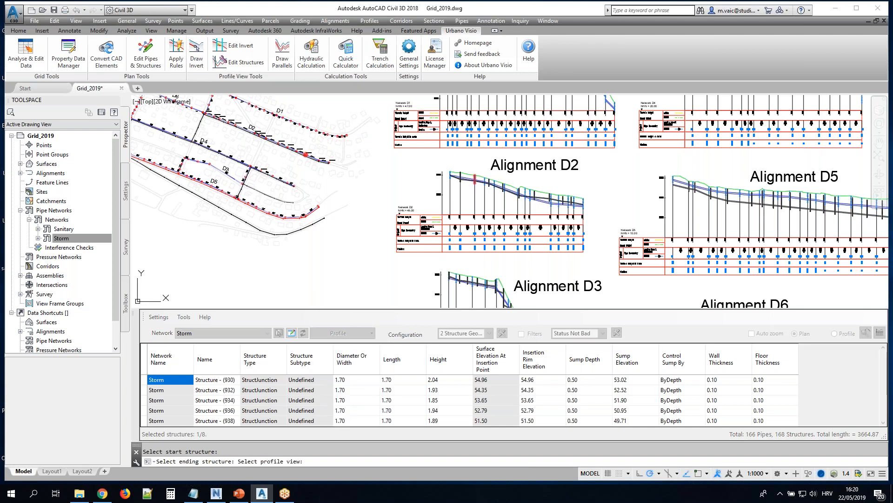
scroll(324, 183, "up", 2)
mouse_move(316, 177)
middle_mouse_down()
mouse_move(355, 221)
mouse_move(437, 253)
middle_mouse_up()
key("Escape")
List the structures of the D2 storm branch containing Structure - (930) using the Branches selection method
scroll(334, 197, "up", 5)
scroll(355, 218, "up", 2)
left_click(371, 333)
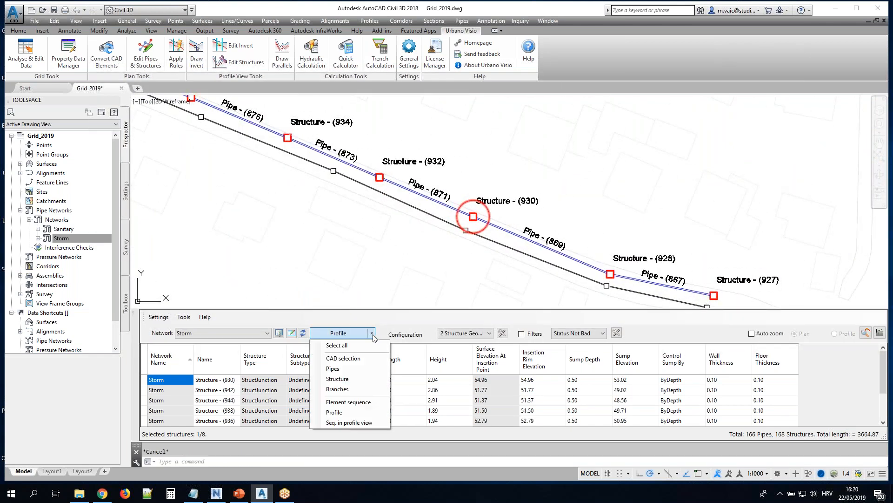
left_click(337, 389)
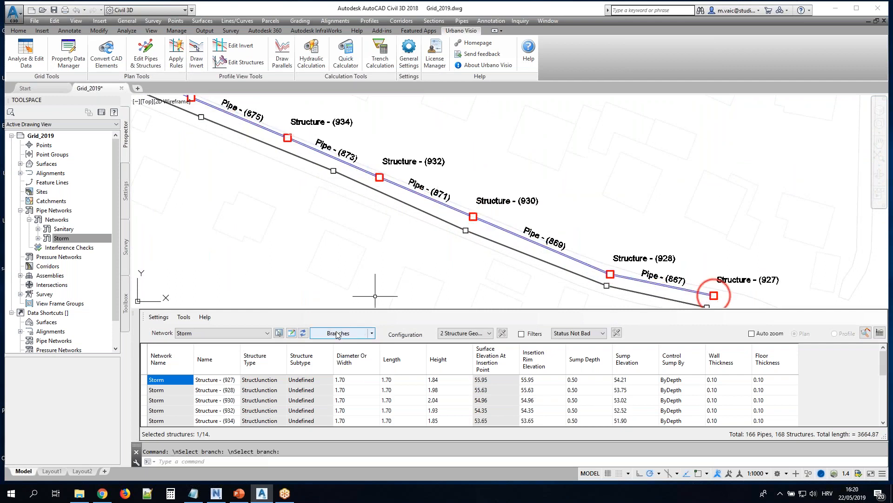
left_click(303, 332)
Rename the branch's first ten structures, Structure - (927) through Structure - (946), with the pattern St$ and a counter starting at 1
left_click_drag(228, 380, 225, 427)
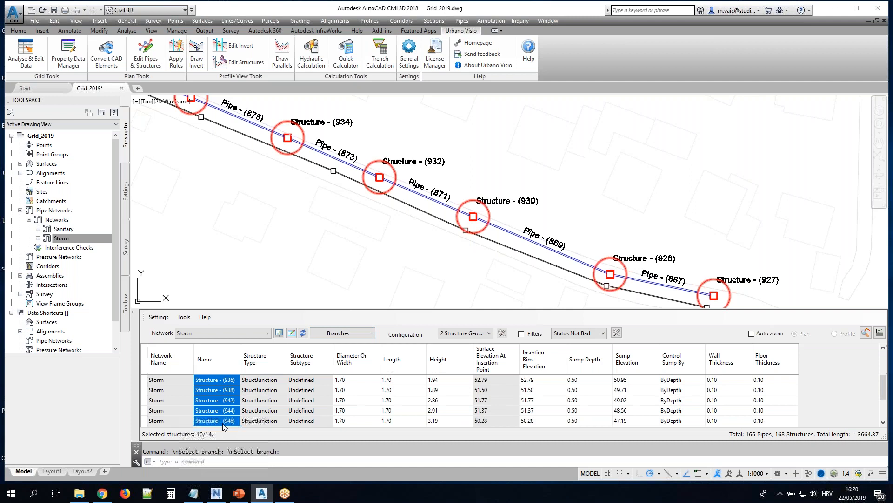
right_click(213, 392)
left_click(249, 355)
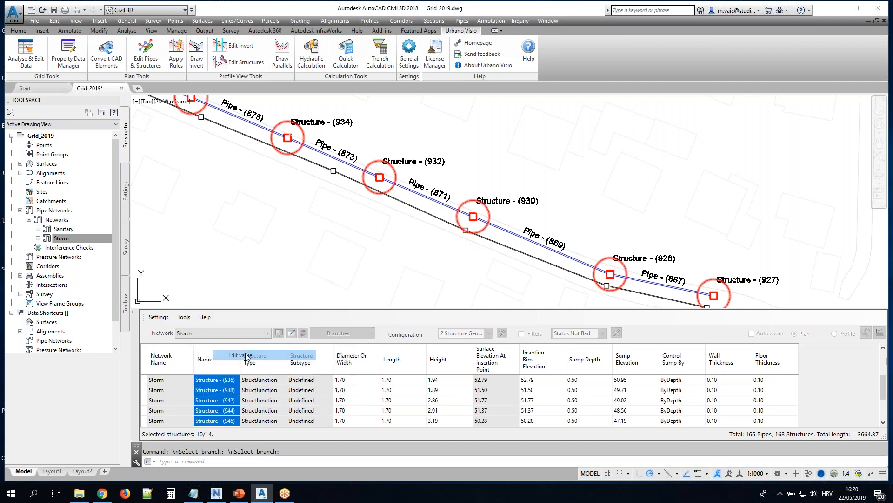
left_click(480, 161)
type("St$")
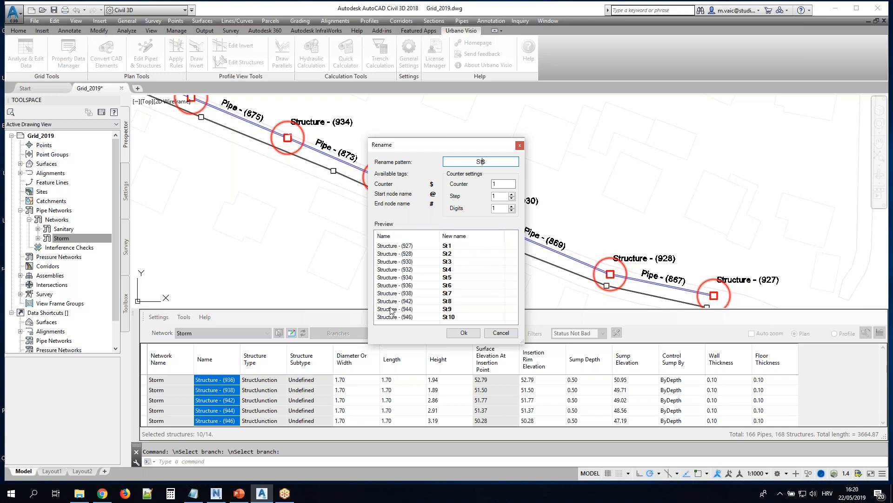
left_click(464, 332)
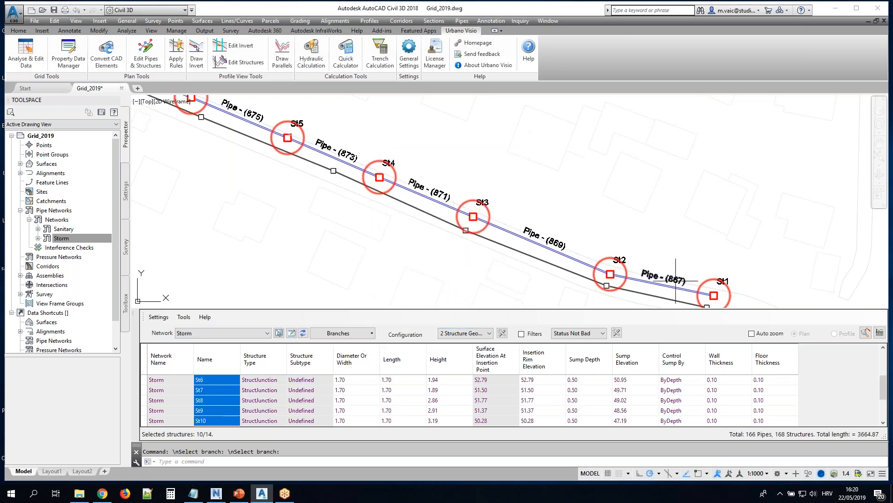
Examine the renamed structures' labels along the branch in plan and their rows in the grid
scroll(666, 278, "up", 6)
middle_click_drag(358, 121, 679, 282)
middle_click_drag(229, 125, 576, 269)
middle_click_drag(269, 140, 683, 276)
mouse_move(387, 163)
middle_mouse_down()
mouse_move(737, 319)
mouse_move(714, 289)
mouse_move(464, 148)
middle_mouse_up()
scroll(544, 250, "down", 4)
middle_click_drag(707, 247, 440, 153)
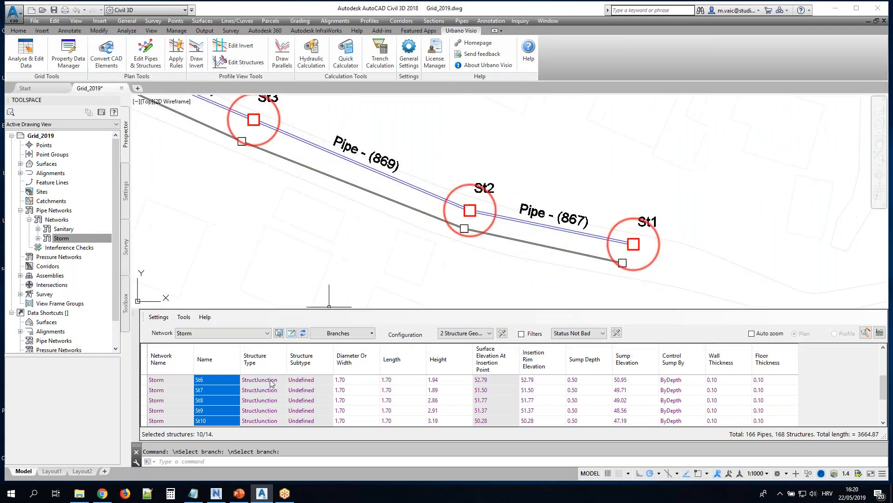
left_click(220, 380)
scroll(222, 406, "up", 2)
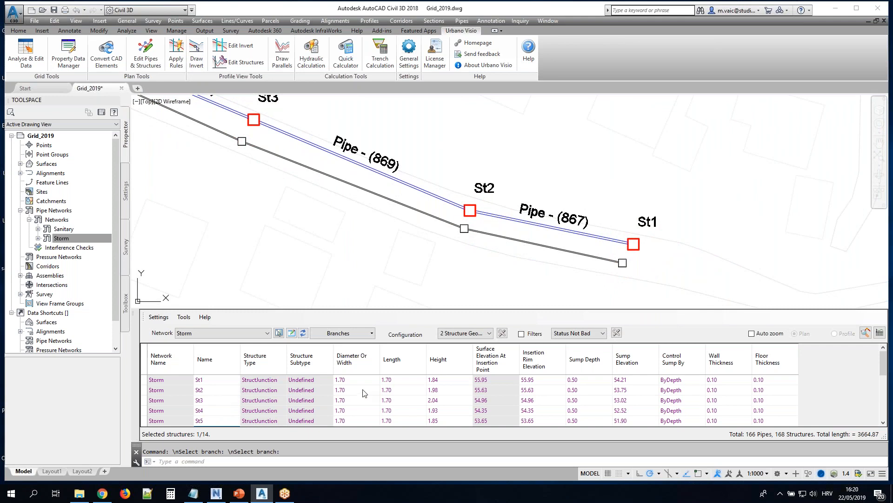
Replace structures St1 through St4 with the 1,200 x 1,200 mm Rectangular Structure from the parts catalog
scroll(442, 199, "down", 1)
scroll(421, 226, "down", 1)
left_click_drag(356, 380, 358, 414)
right_click(358, 415)
left_click(388, 377)
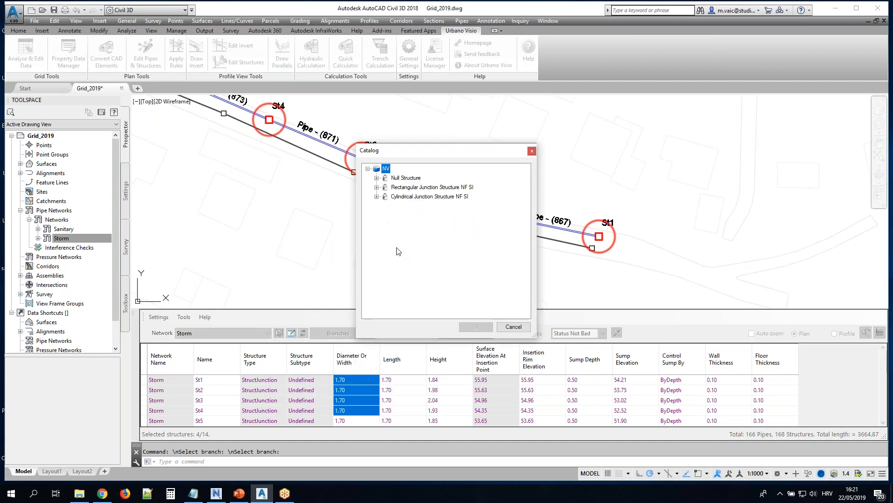
left_click(377, 188)
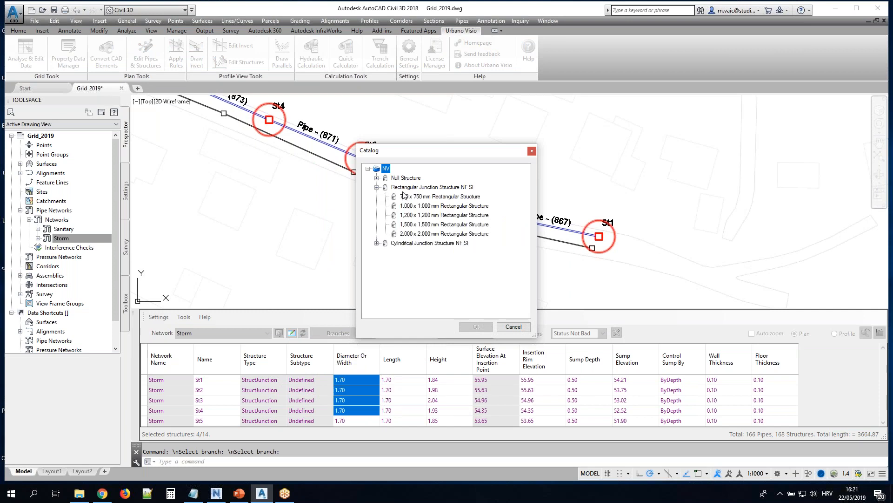
left_click(423, 215)
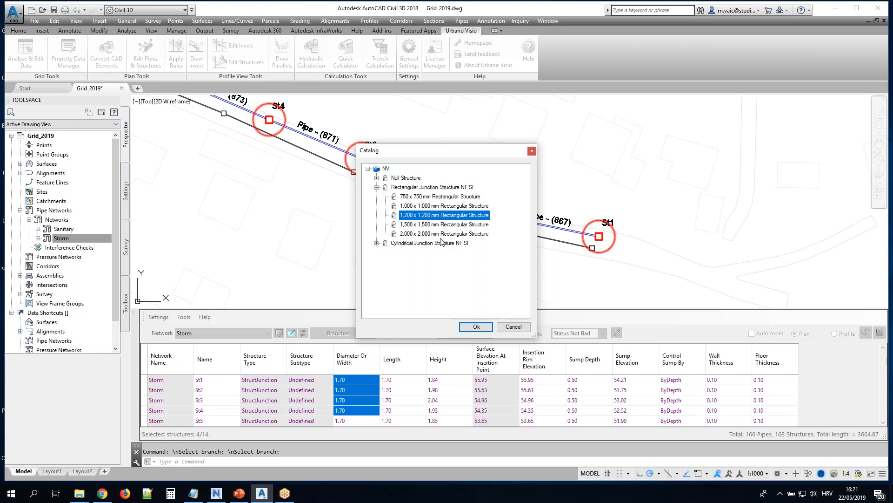
left_click(476, 327)
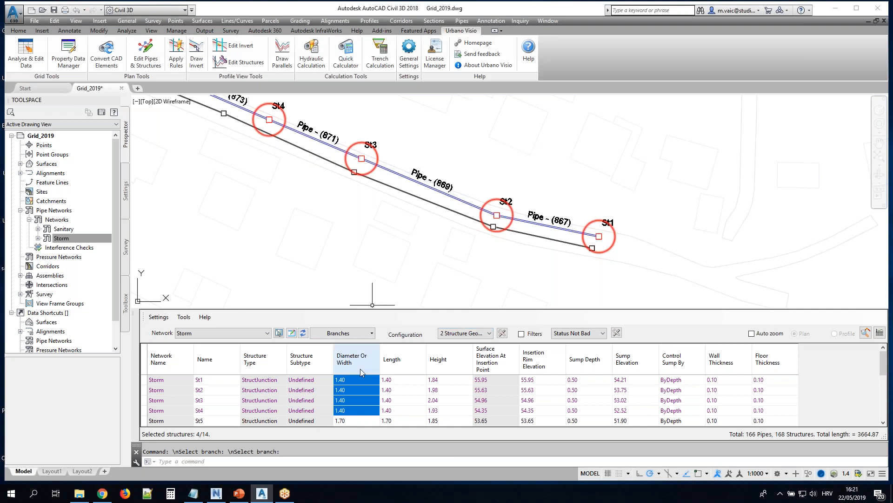
Set the sump depth of structures St1 through St5 to 0
left_click(358, 400)
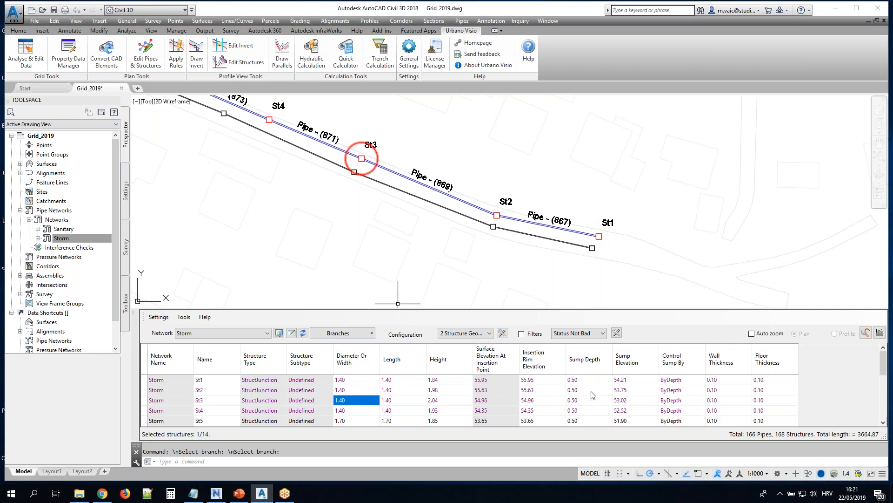
left_click_drag(589, 380, 593, 419)
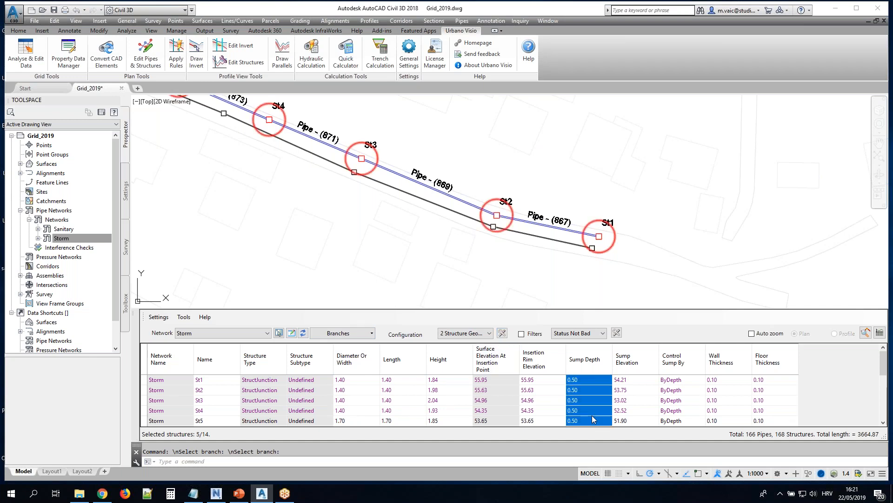
right_click(587, 408)
left_click(618, 360)
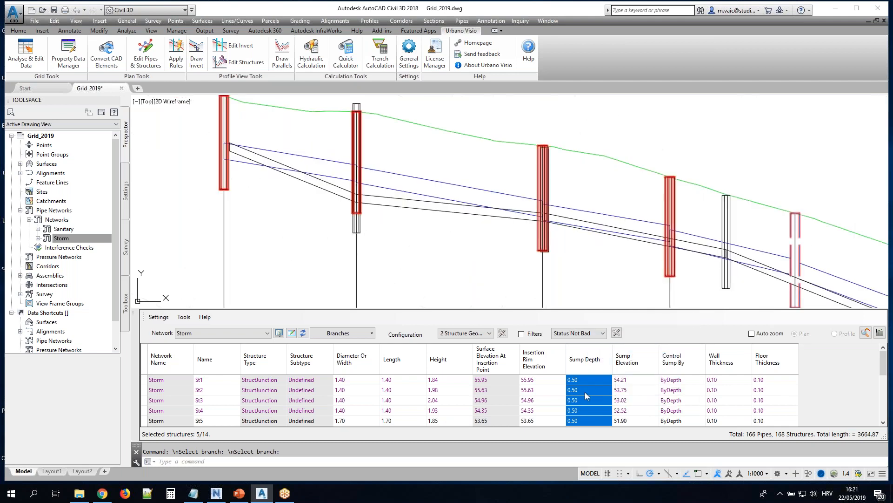
right_click(585, 393)
left_click(616, 360)
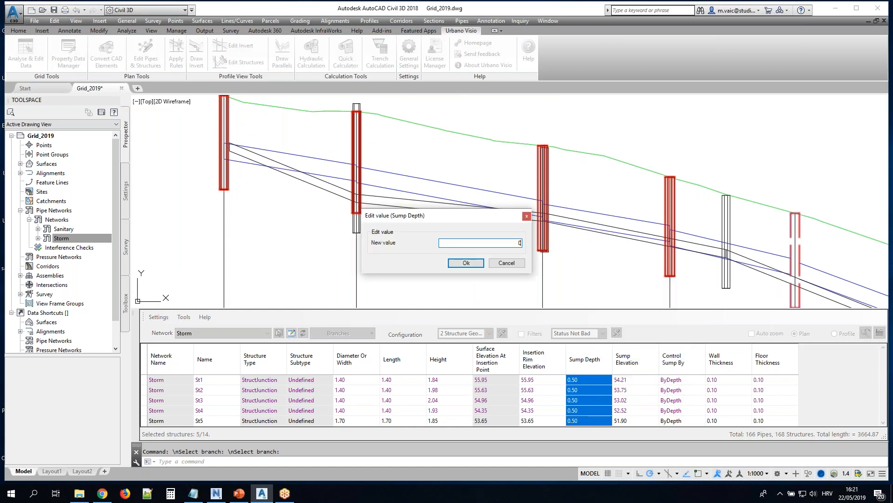
type("0")
left_click(466, 264)
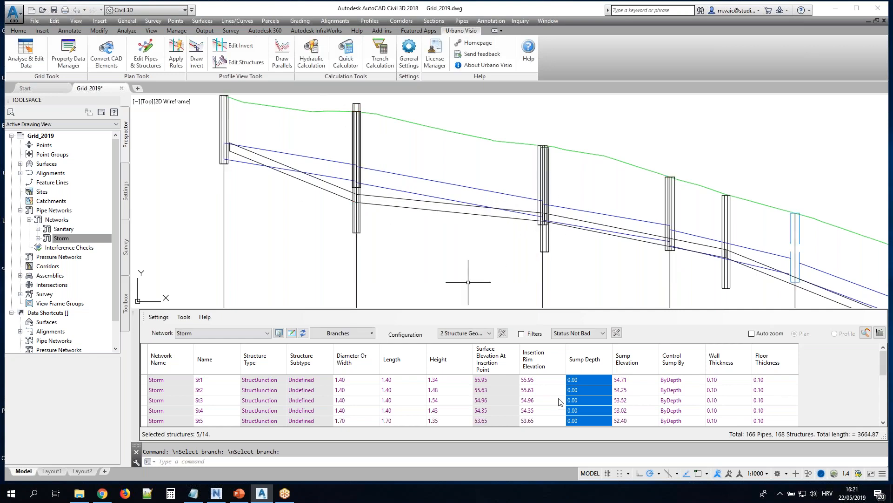
Highlight structures St1 through St6 and examine them in the D2 profile view and in plan
left_click_drag(591, 380, 589, 407)
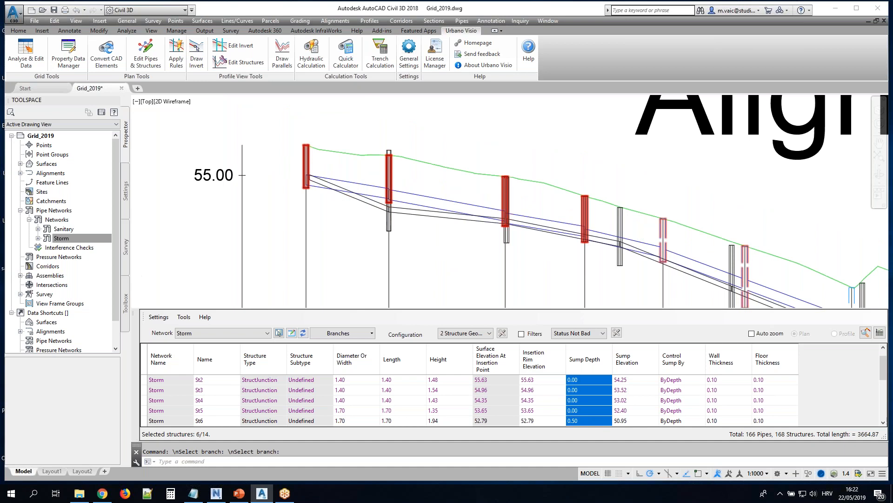
scroll(410, 237, "down", 3)
middle_click_drag(273, 243, 440, 225)
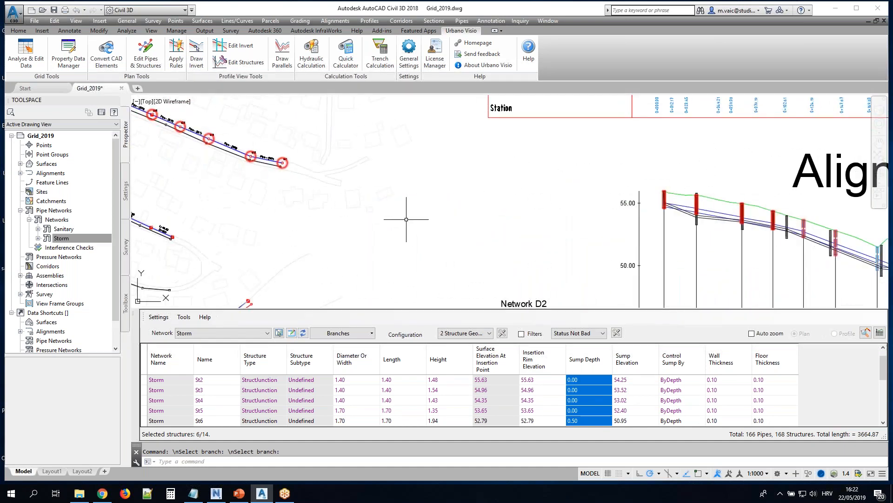
middle_click_drag(231, 189, 331, 210)
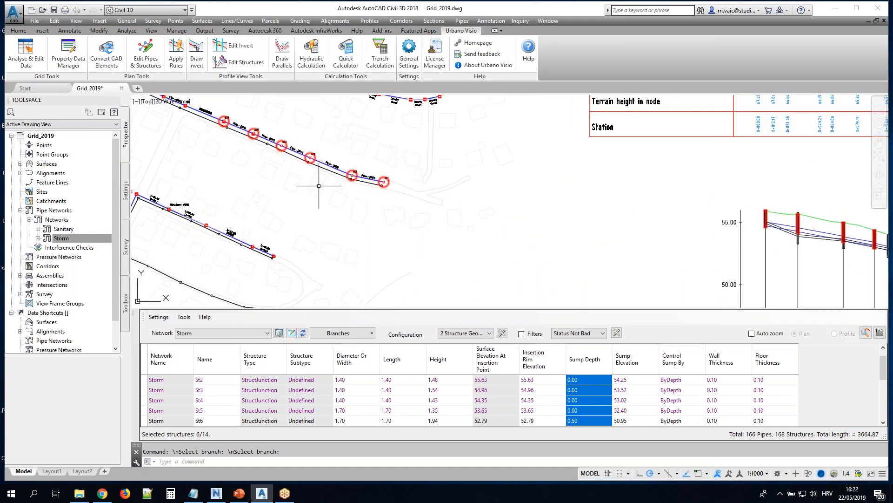
middle_click_drag(302, 182, 349, 205)
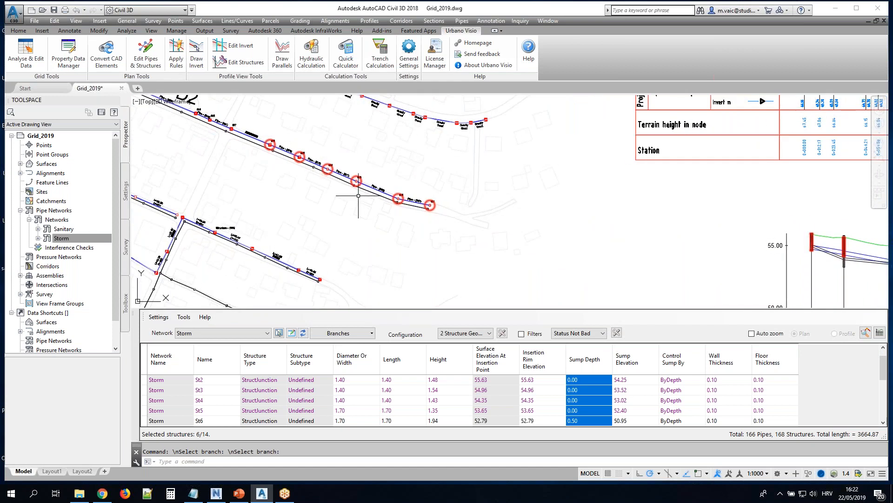
scroll(358, 192, "up", 6)
mouse_move(354, 235)
middle_mouse_down()
mouse_move(416, 271)
mouse_move(410, 252)
middle_mouse_up()
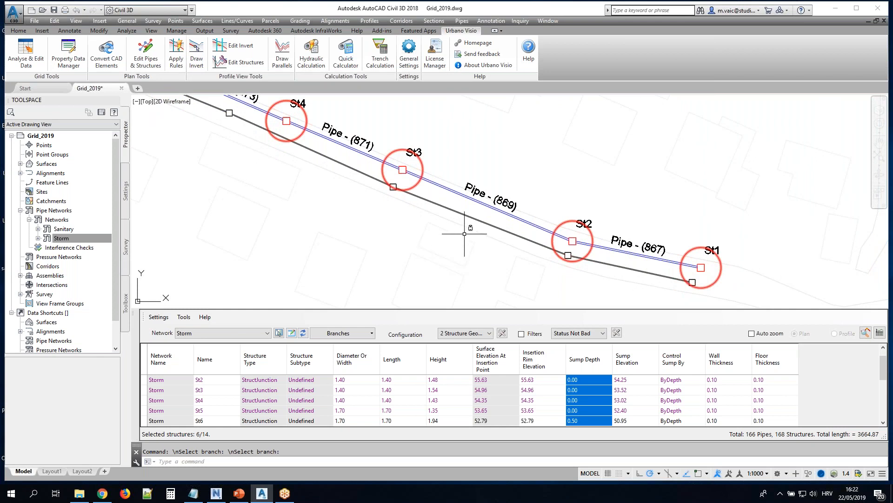
Switch the grid configuration to 2 Pipe Geometry
left_click(292, 333)
left_click(490, 333)
scroll(484, 358, "up", 2)
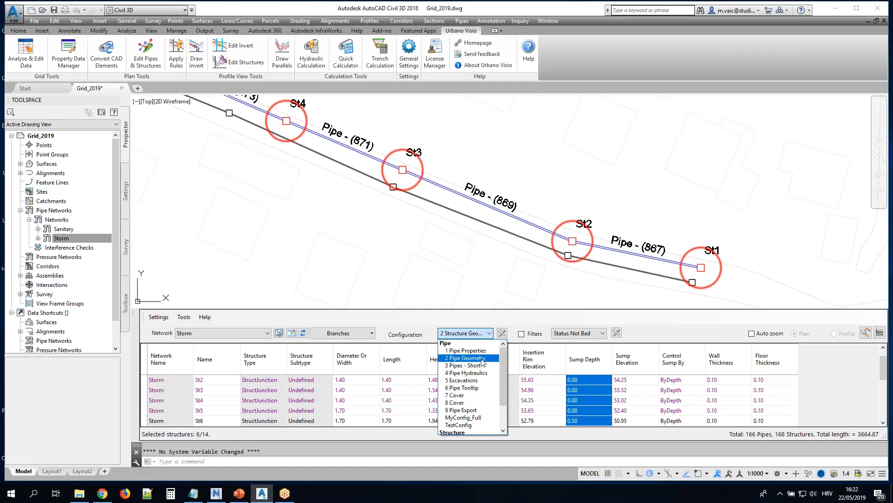
left_click(483, 360)
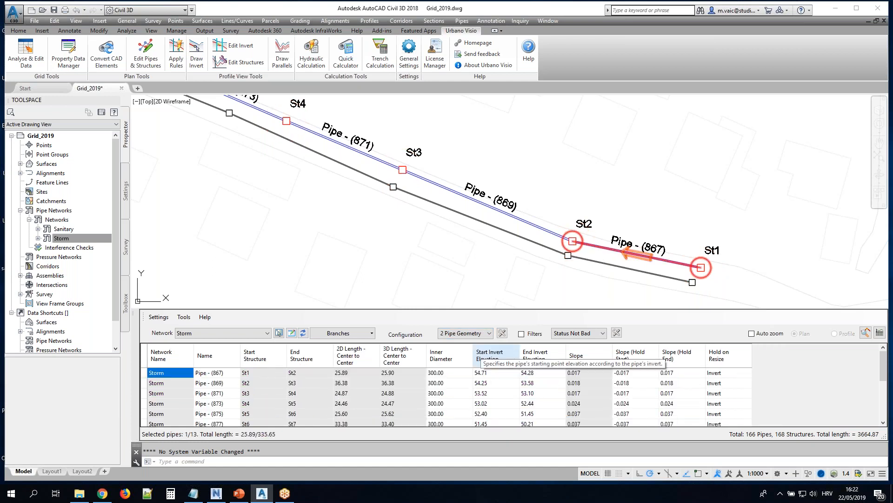
Rename Pipe - (867) through Pipe - (875) with the pattern "PIpe @-#", combining start and end node names, and check the plan label
left_click_drag(227, 372, 228, 413)
right_click(216, 393)
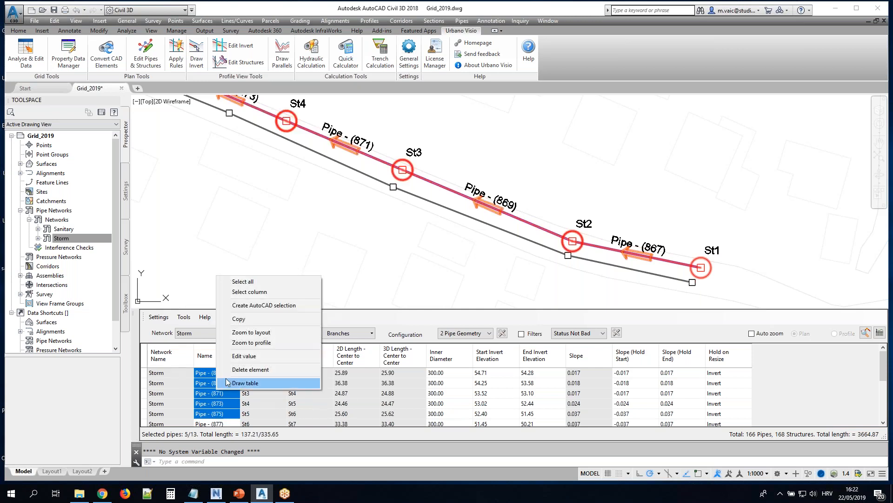
left_click(245, 356)
left_click(477, 162)
type("PIpe$")
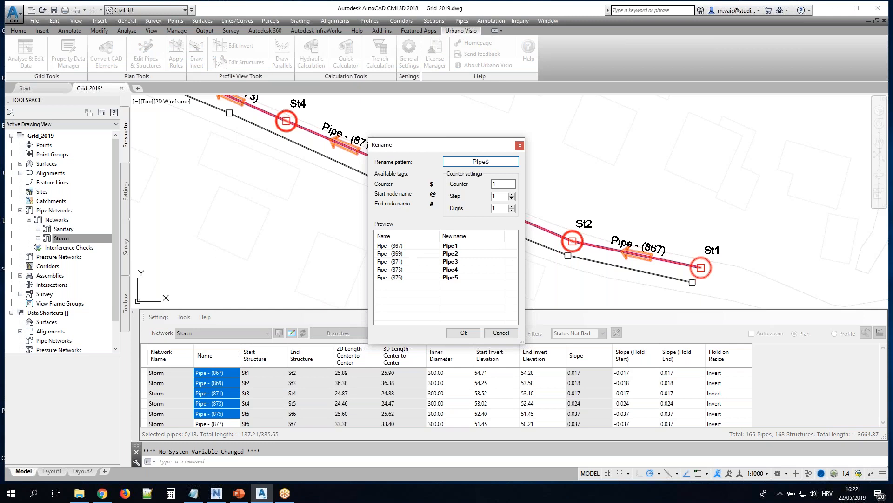
key("Delete")
type("@-#")
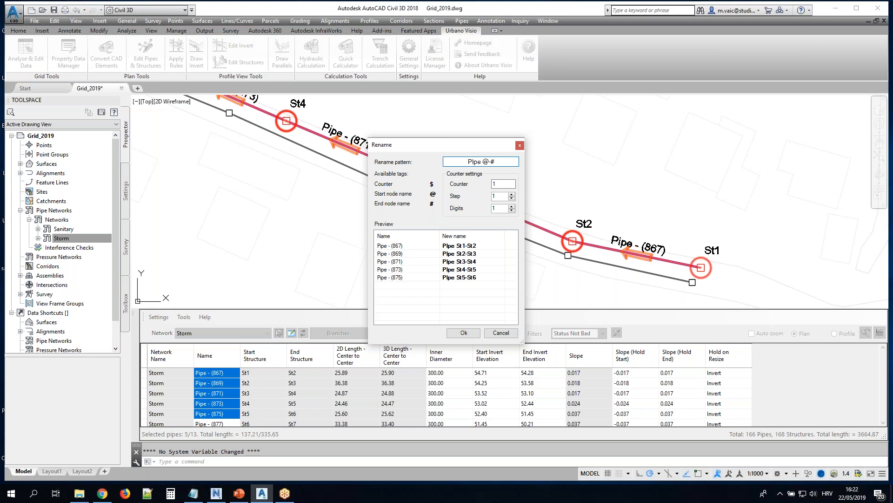
left_click(463, 332)
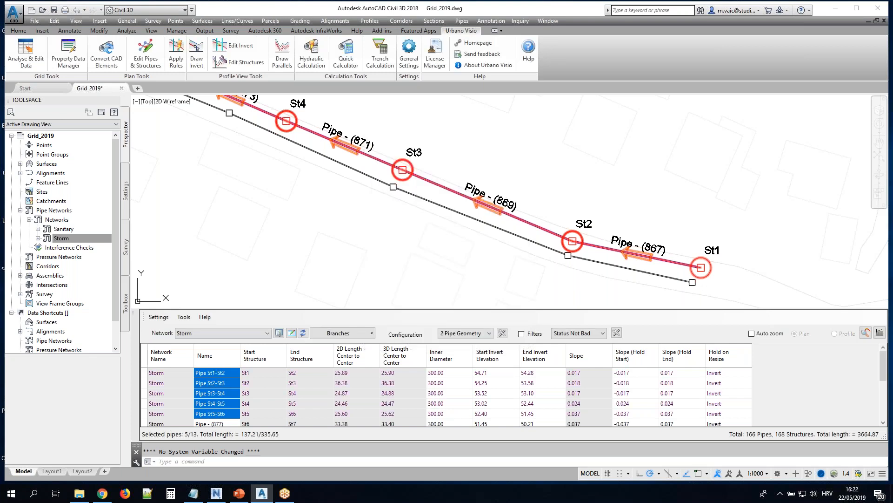
scroll(656, 244, "up", 6)
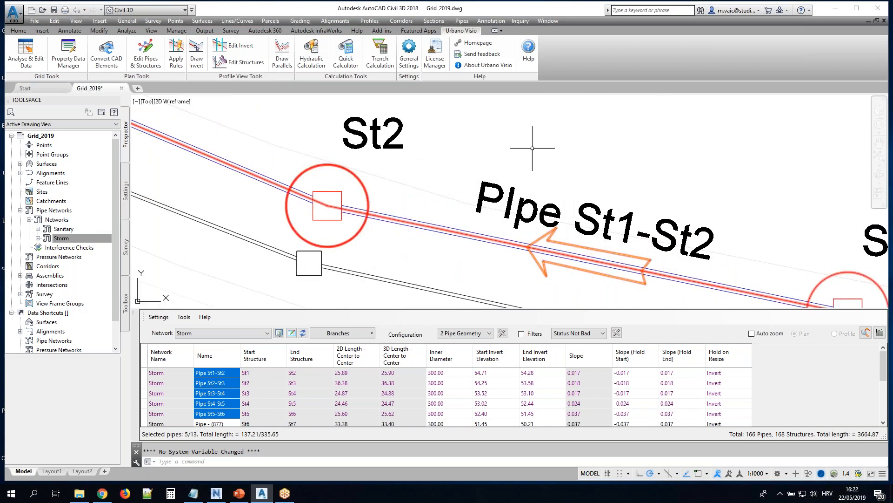
Set the inner diameter of pipes St1-St2 through St5-St6 to 250.00
scroll(518, 210, "down", 6)
middle_click_drag(275, 102, 395, 162)
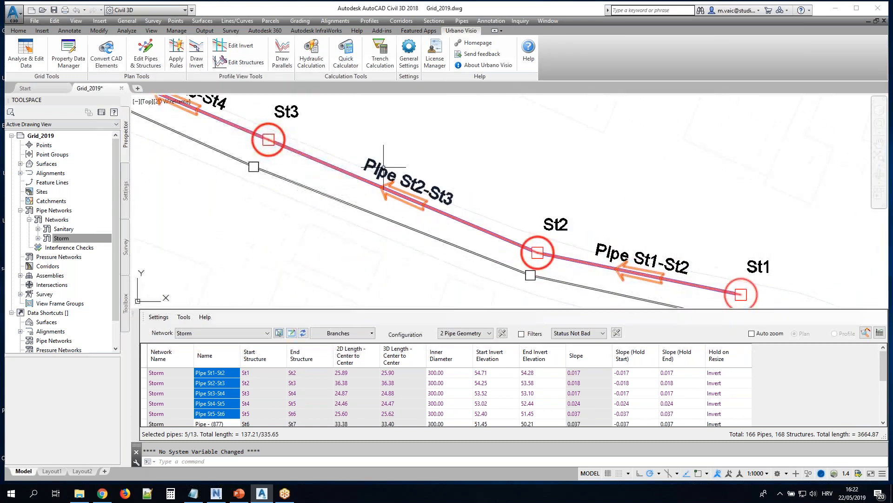
middle_click_drag(219, 132, 372, 200)
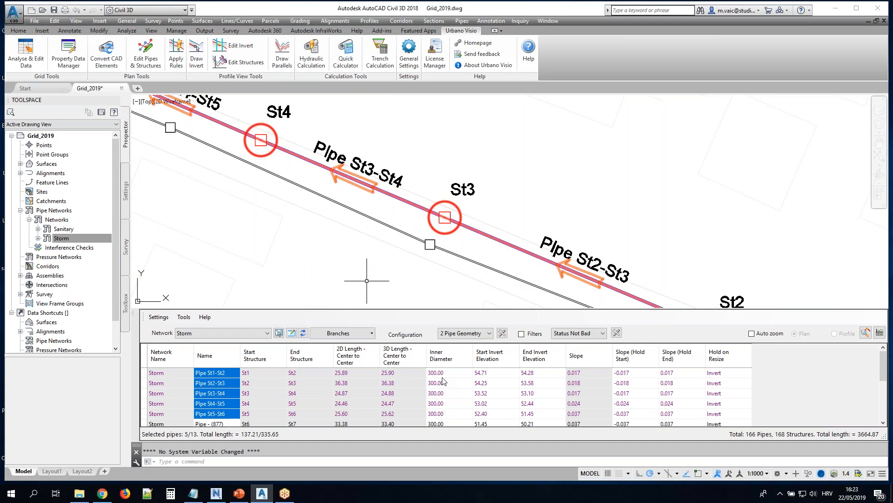
left_click_drag(453, 372, 454, 417)
right_click(442, 393)
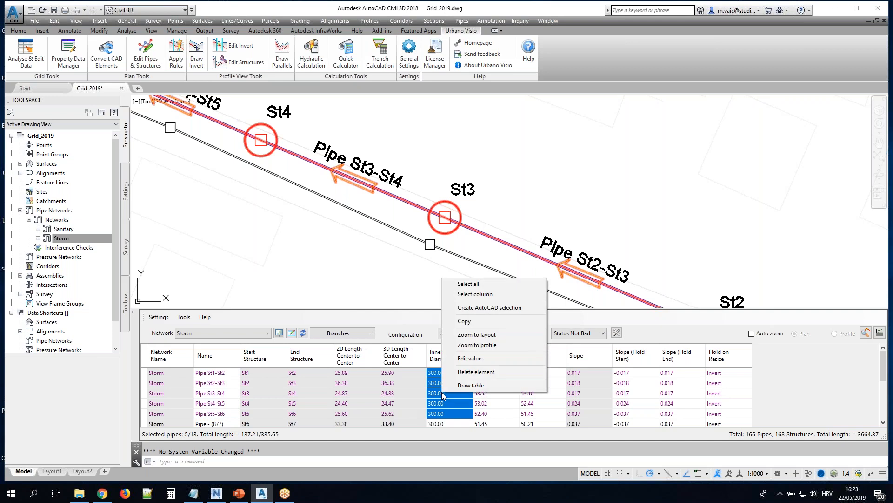
left_click(455, 358)
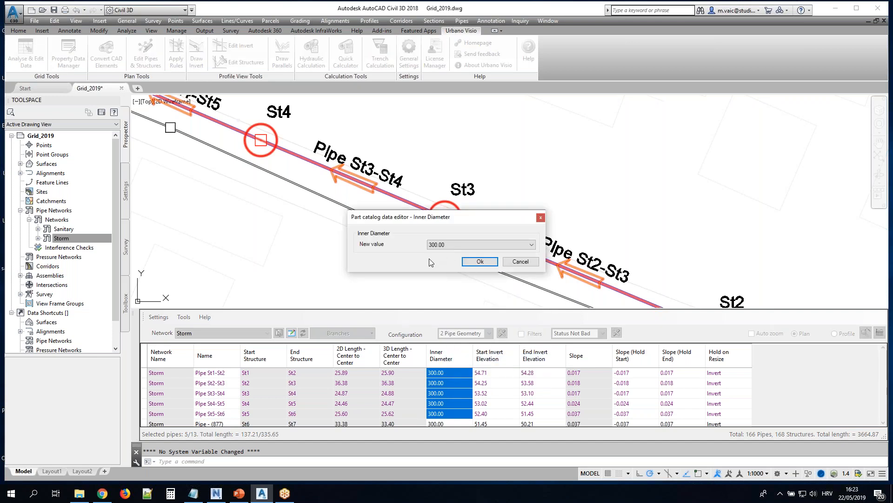
left_click(460, 245)
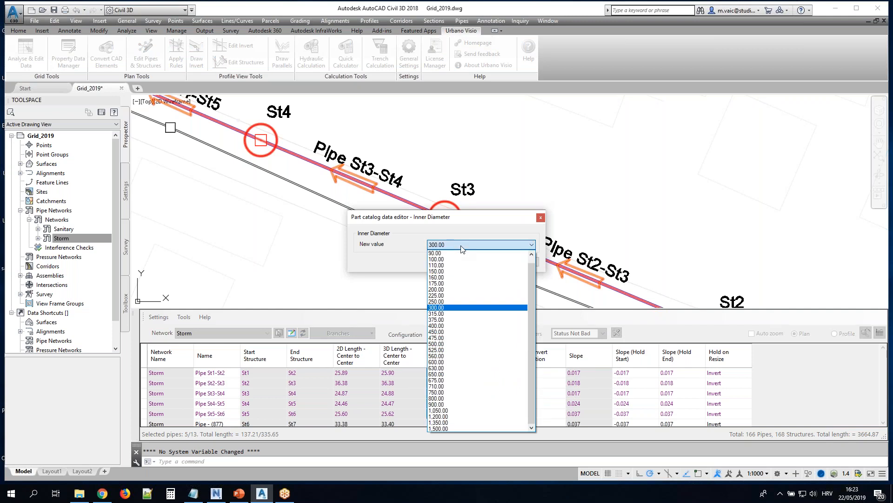
left_click(450, 303)
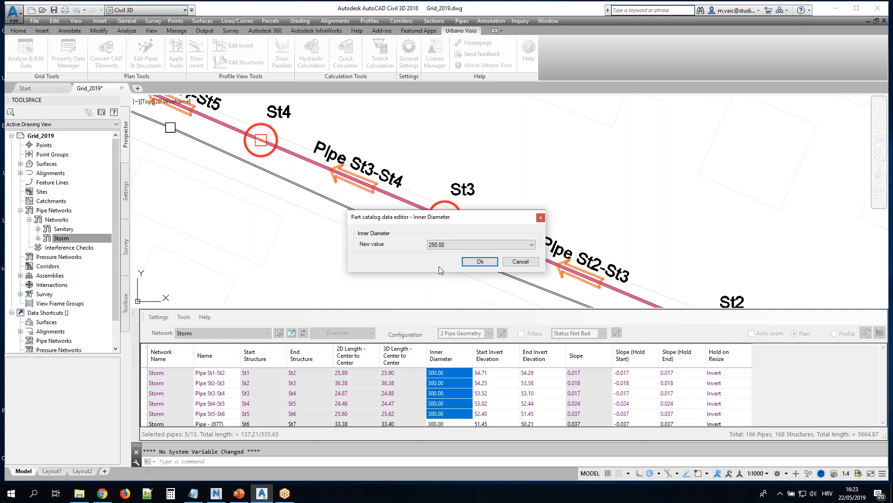
left_click(479, 262)
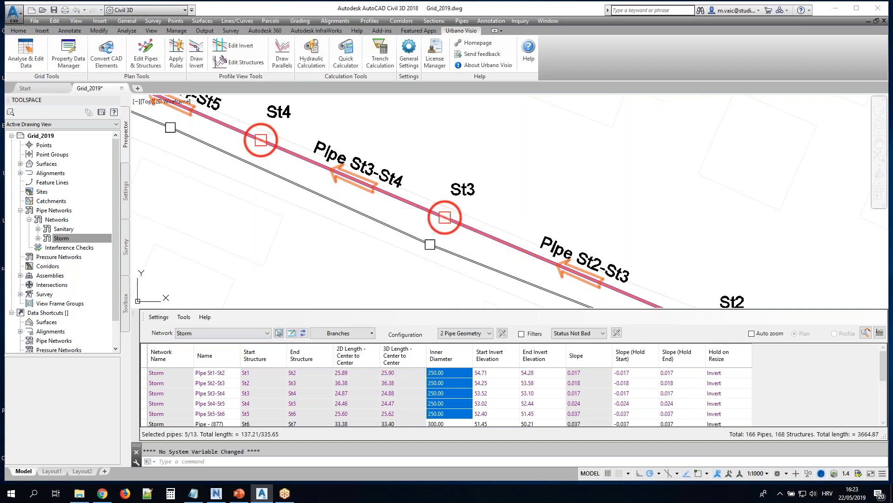
Load the storm branch starting at Pipe - (793) into the grid and set the inner diameter of Pipe - (793) through Pipe - (801) to 250.00
left_click(350, 334)
left_click(349, 239)
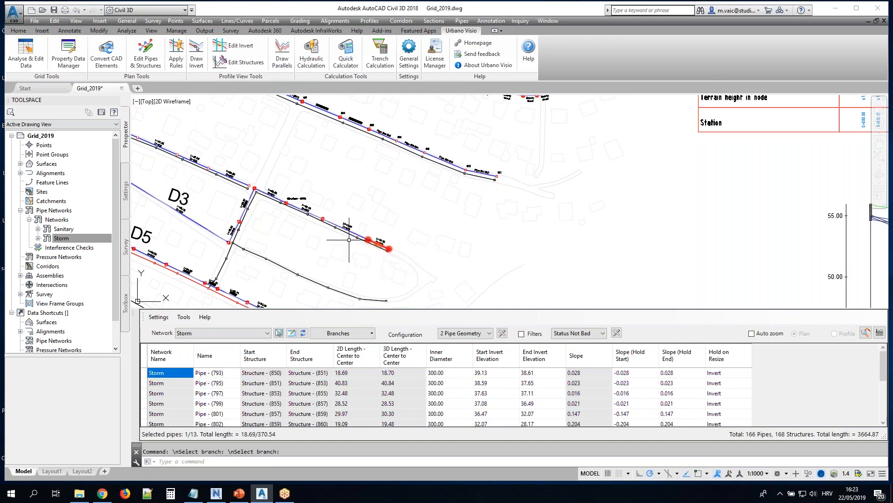
left_click_drag(435, 373, 439, 401)
right_click(440, 403)
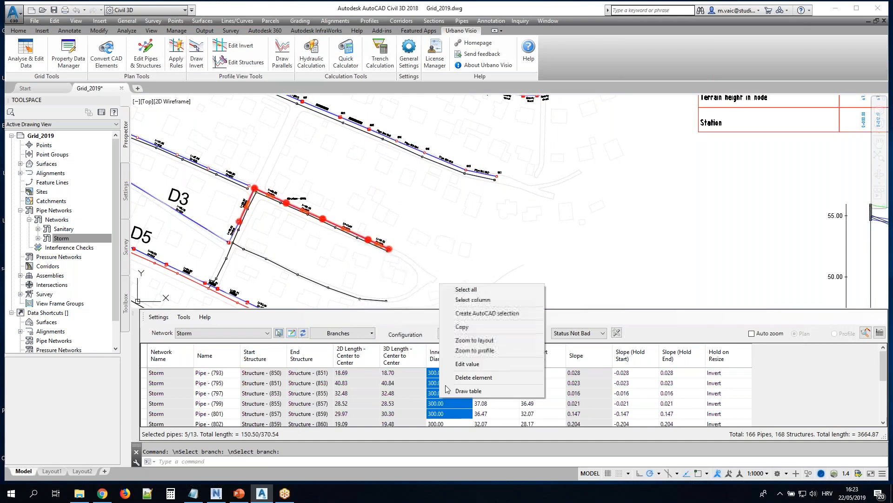
left_click(460, 369)
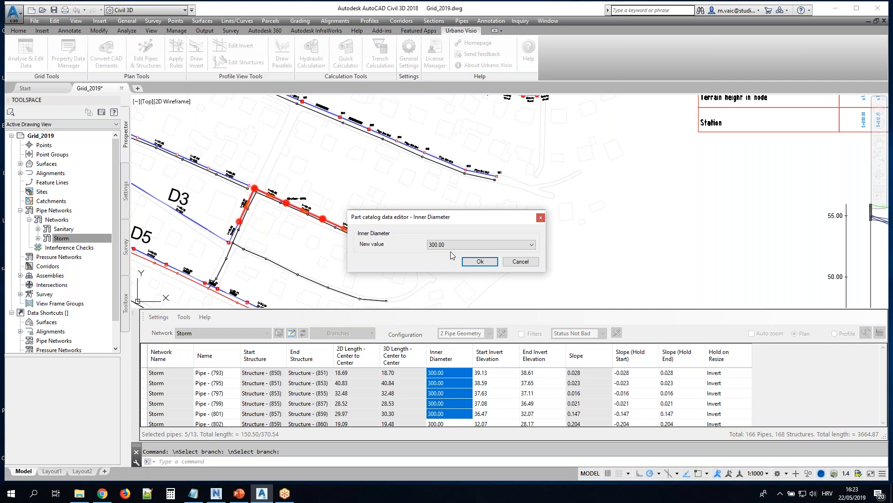
left_click(479, 245)
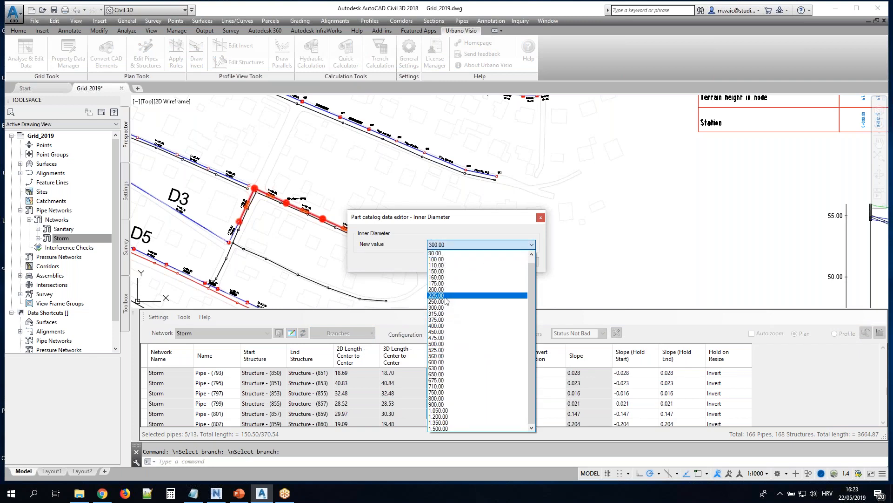
left_click(445, 303)
left_click(480, 261)
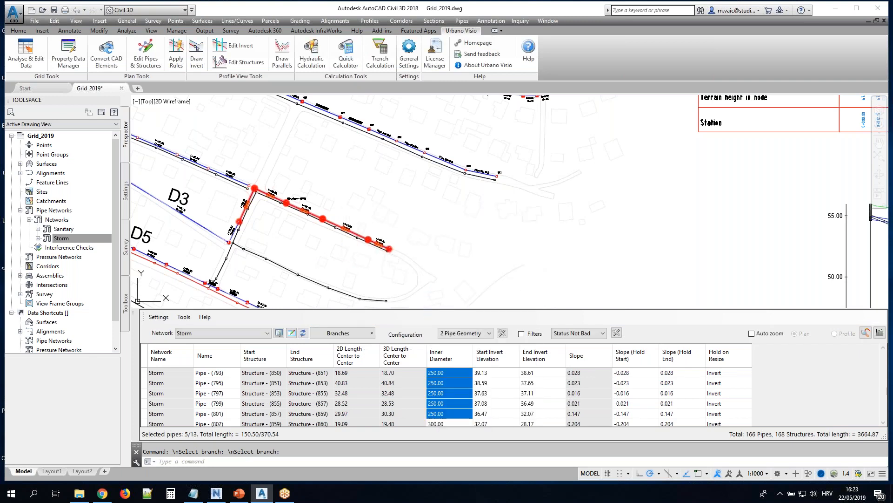
Examine the diameter labels in plan along the edited branch and down to its junction with D3
scroll(376, 246, "up", 5)
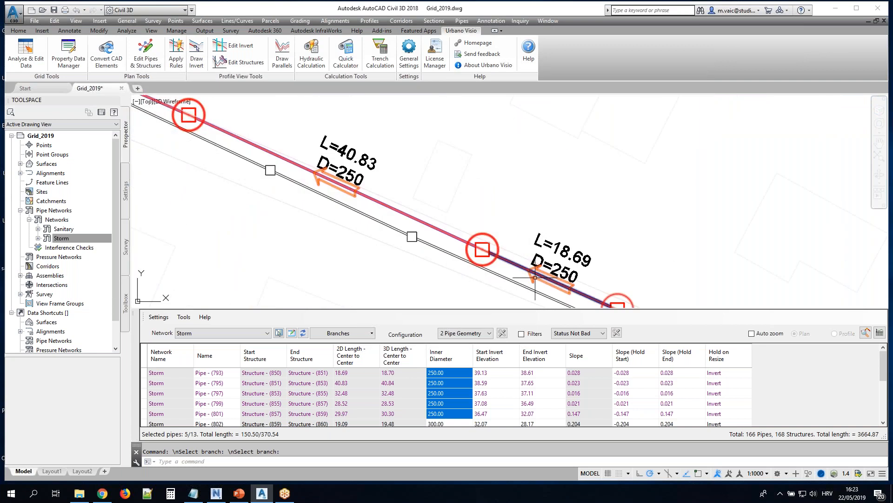
middle_click_drag(145, 174, 676, 307)
middle_click_drag(144, 291, 493, 199)
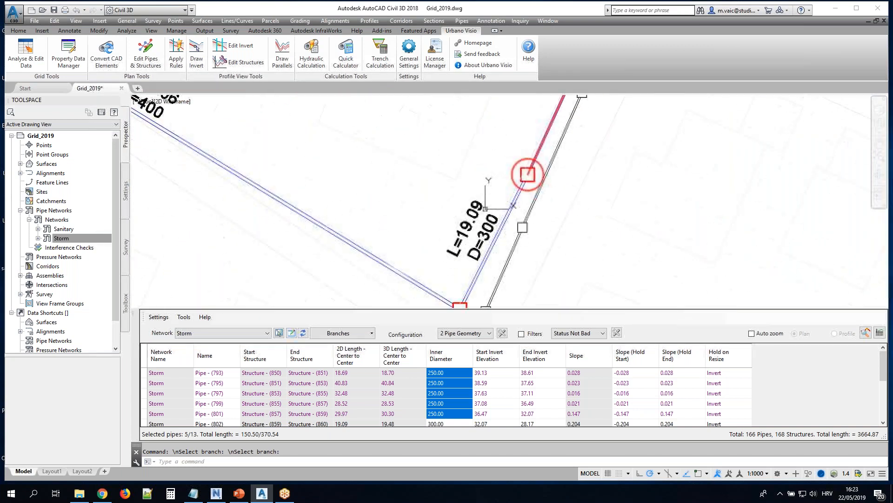
mouse_move(470, 278)
middle_mouse_down()
mouse_move(451, 205)
mouse_move(443, 221)
middle_mouse_up()
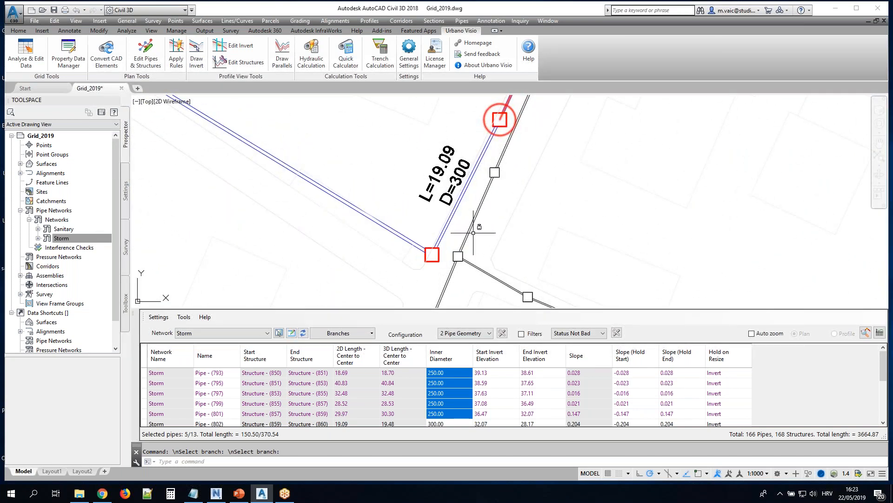
scroll(708, 147, "down", 6)
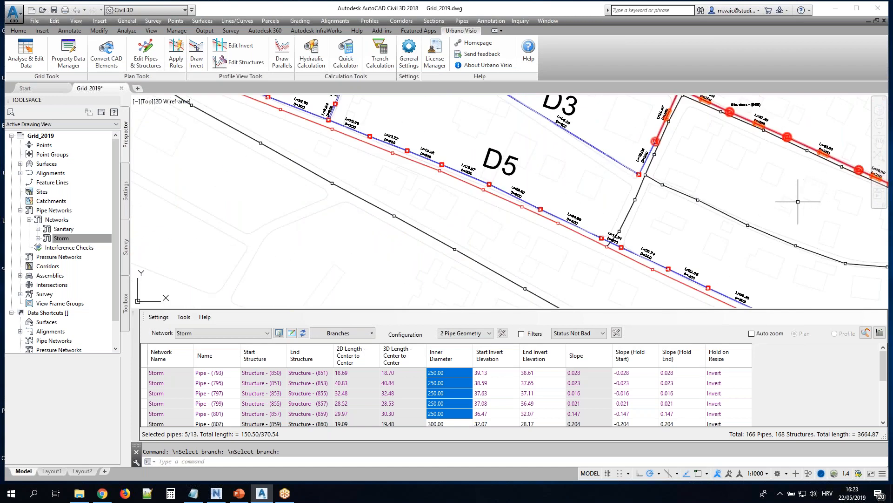
middle_click_drag(801, 203, 555, 207)
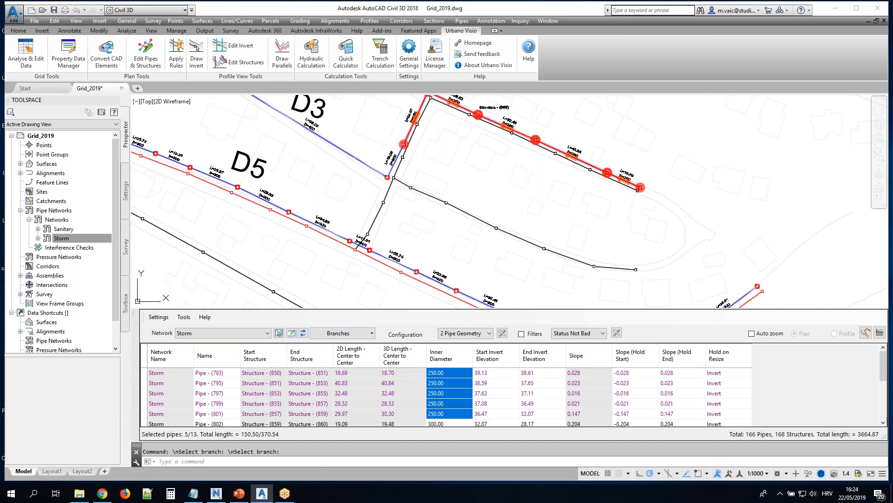
Run PROPERTYSETDEFINE, review the property definitions of the Pipe_Data property set, and close the Style Manager
key("alt+Tab")
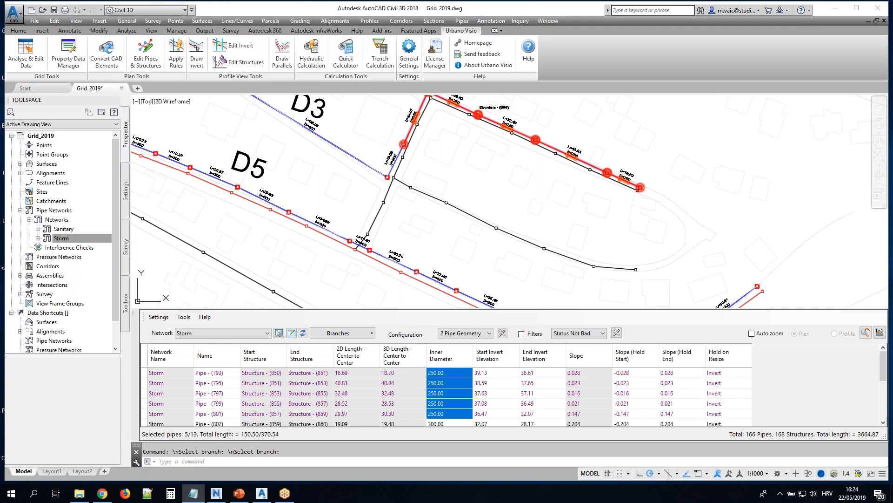
left_click(221, 462)
type("propert")
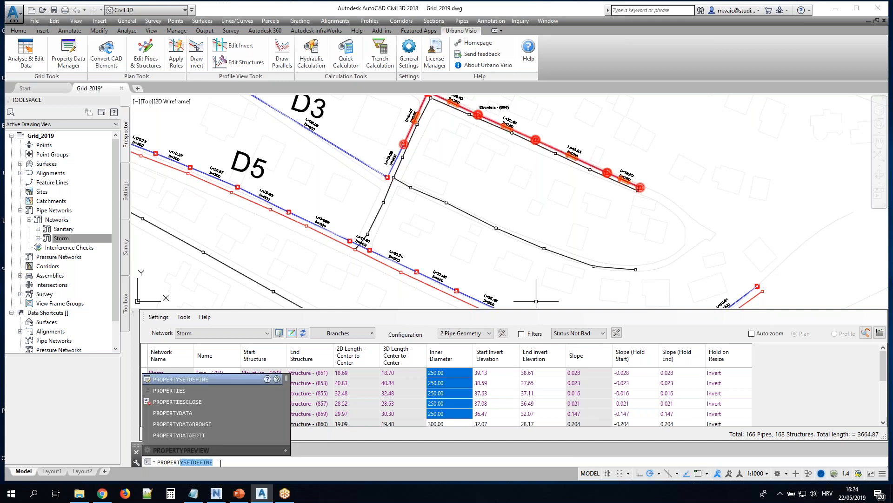
key("Return")
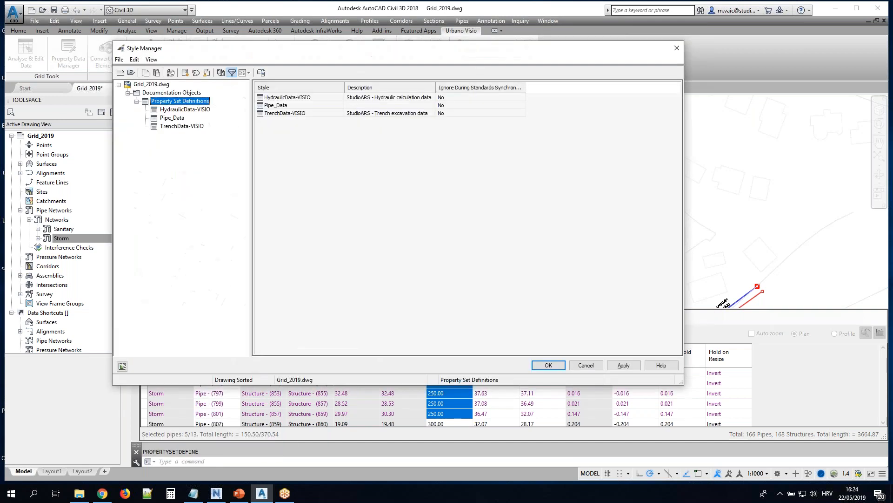
left_click(161, 119)
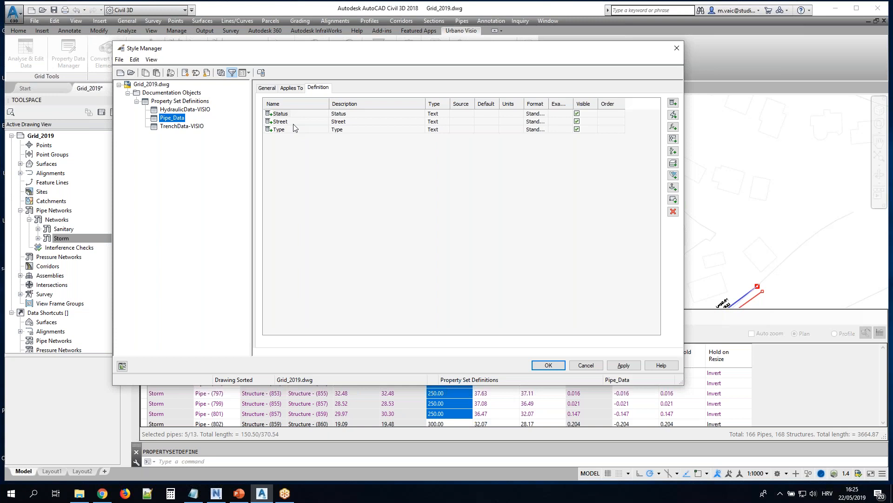
left_click(677, 48)
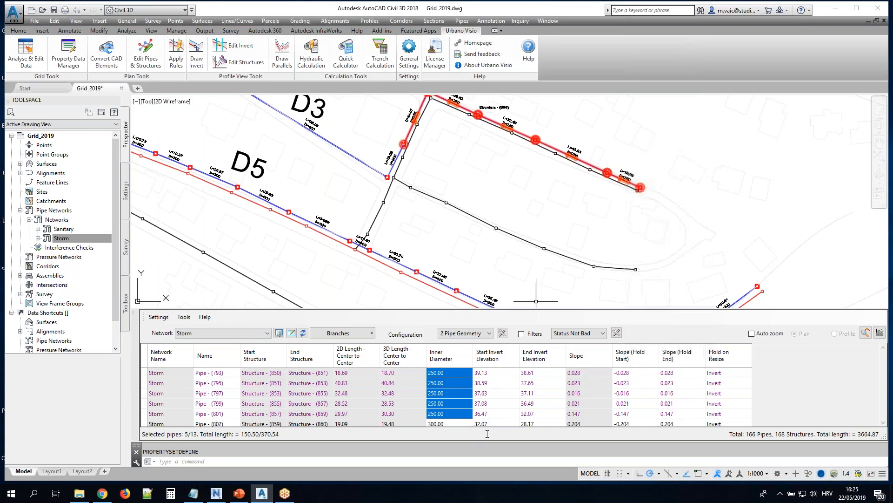
Switch the grid configuration to TestConfig and open that configuration for editing
left_click(489, 334)
left_click(482, 411)
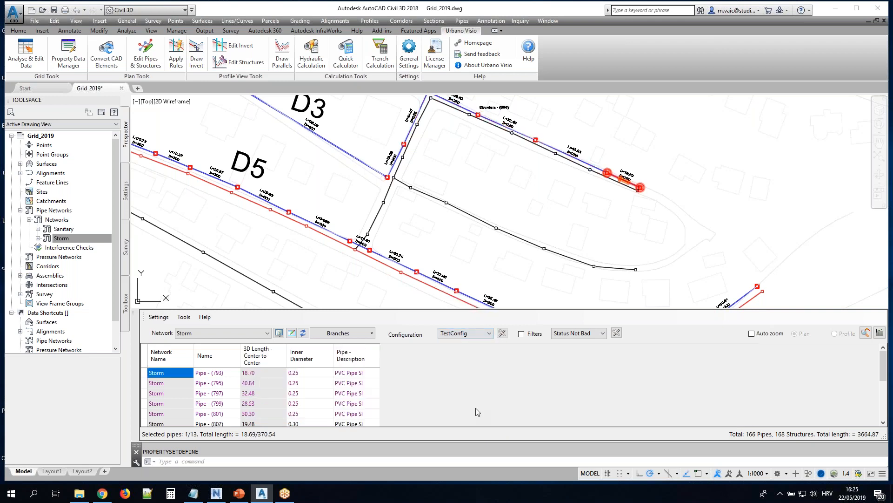
left_click(505, 332)
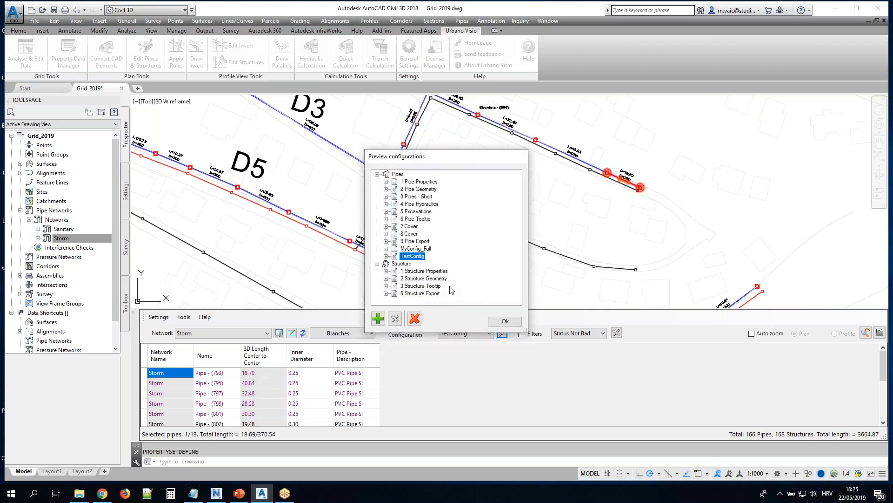
left_click(396, 322)
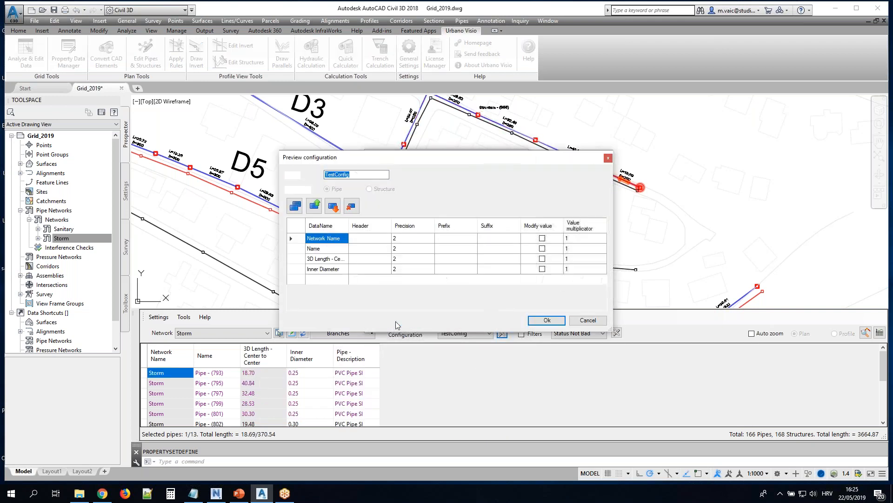
Add the Pipe_Data property set fields Status, Type and Street to TestConfig and apply the configuration to the grid
left_click(295, 206)
scroll(340, 303, "down", 15)
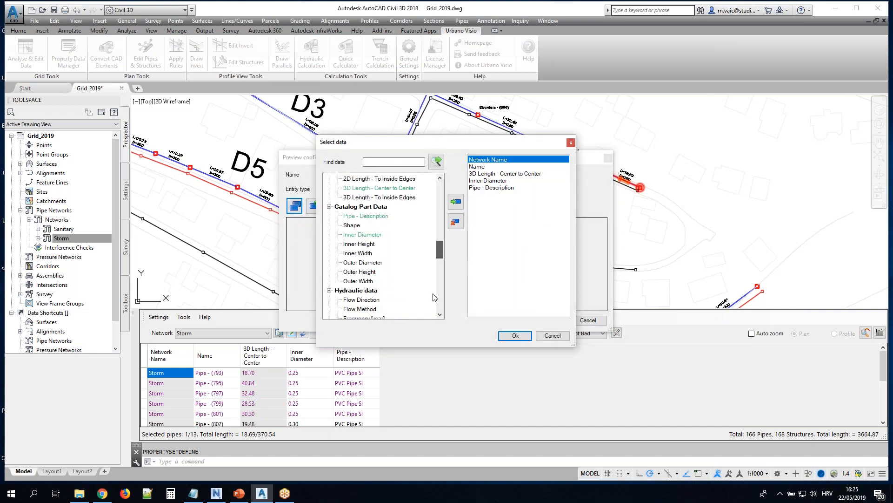
left_click(339, 300)
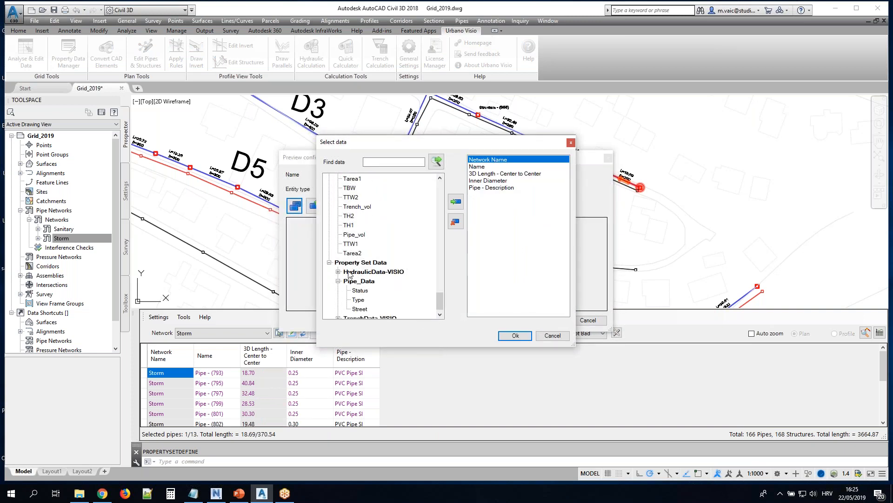
double_click(363, 282)
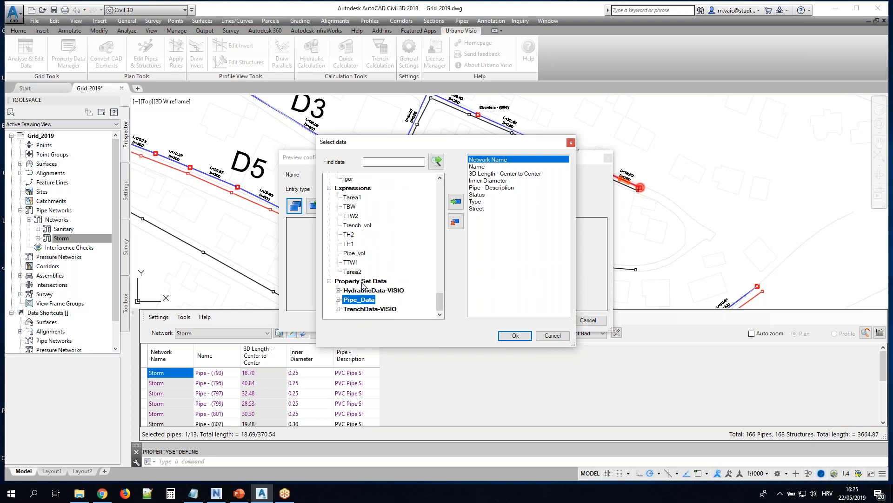
left_click(512, 336)
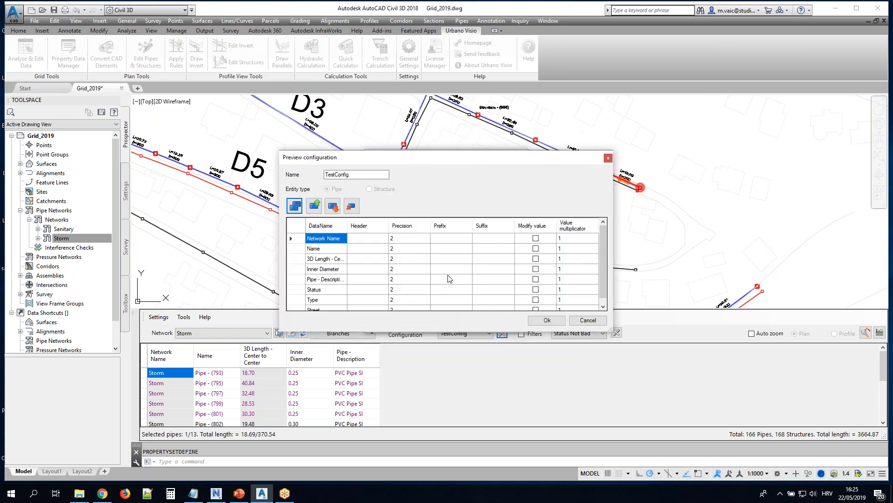
scroll(346, 280, "down", 1)
left_click(331, 280)
left_click(330, 291)
left_click(329, 299)
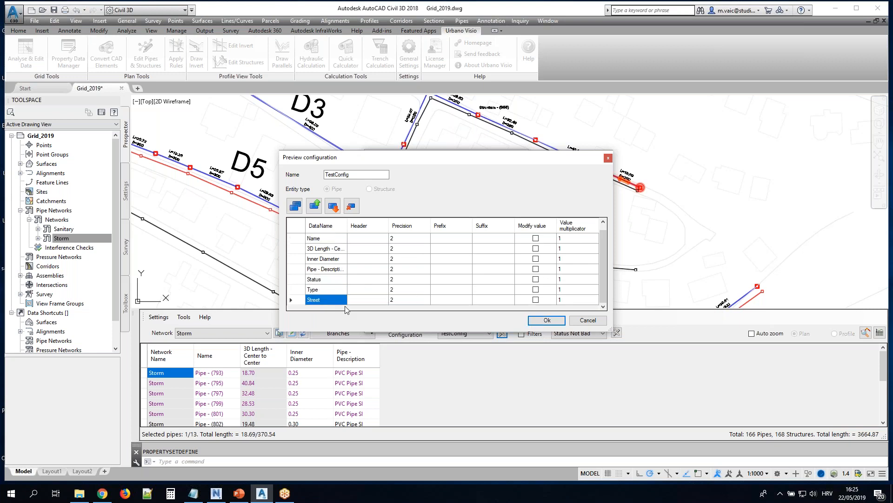
left_click(547, 320)
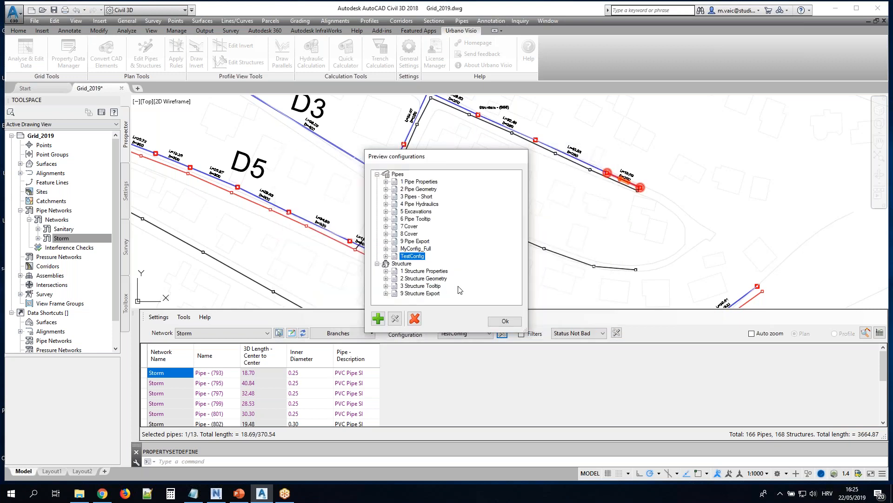
left_click(506, 321)
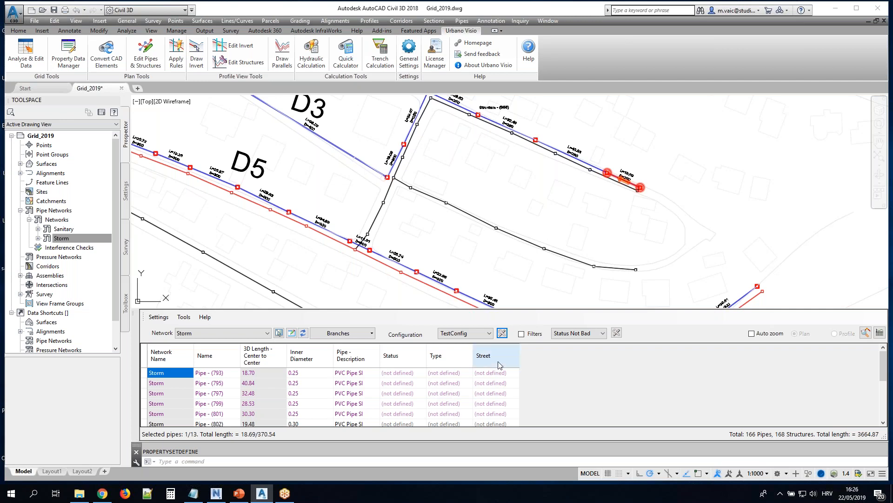
Load all Storm network pipes into the grid, sort them by Status, and select the first pipe's Status cell
left_click(366, 333)
left_click(360, 350)
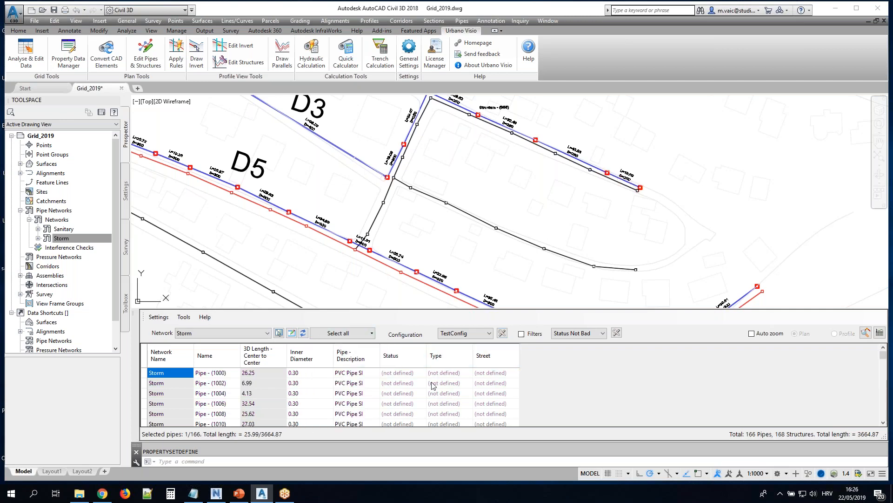
left_click(410, 358)
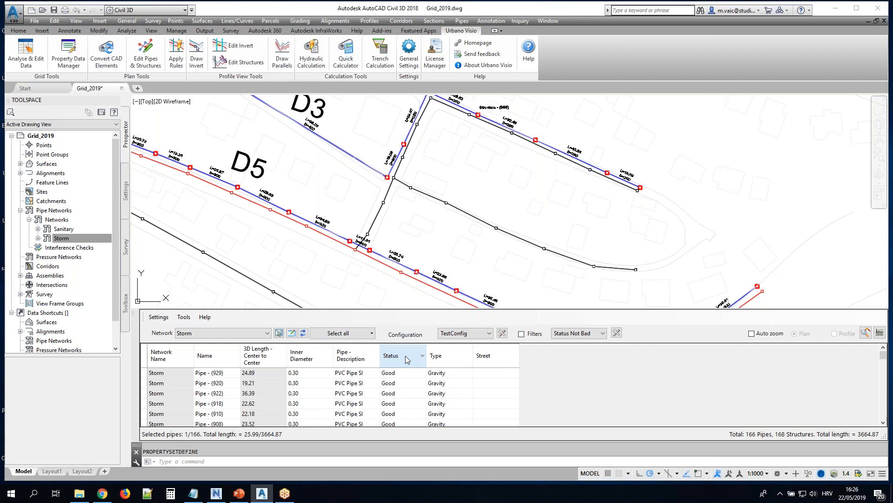
left_click(401, 374)
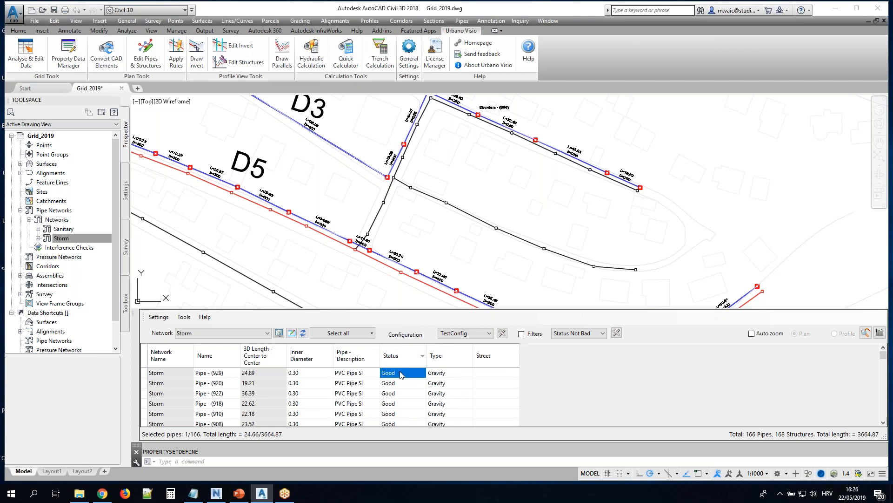
Zoom to the first listed pipe in the layout and highlight a run of pipes by selecting their Status cells
right_click(401, 374)
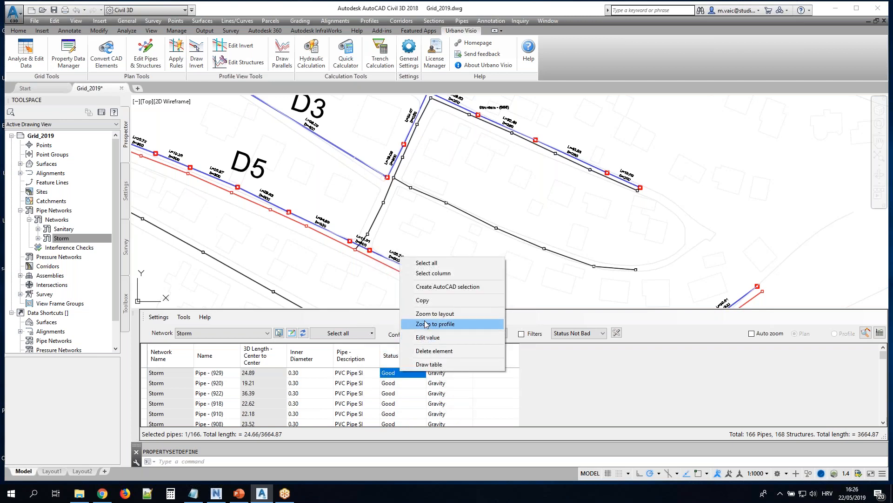
left_click(428, 314)
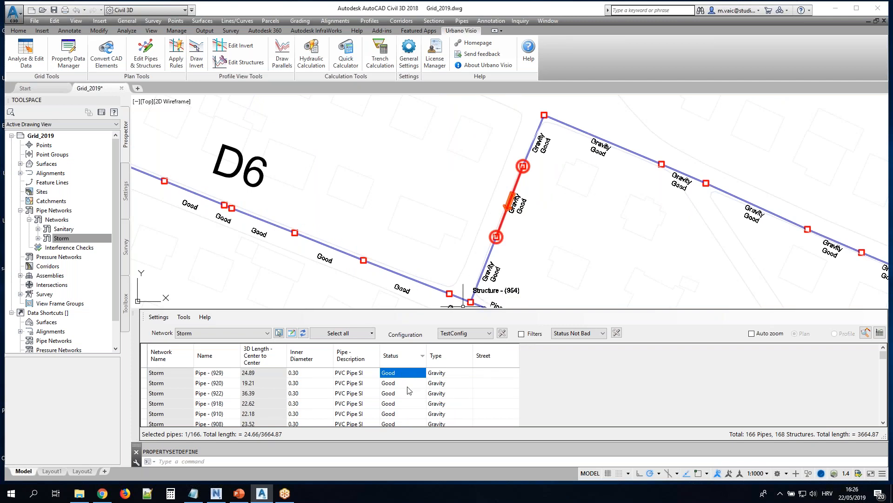
left_click_drag(398, 374, 408, 431)
scroll(407, 393, "down", 1)
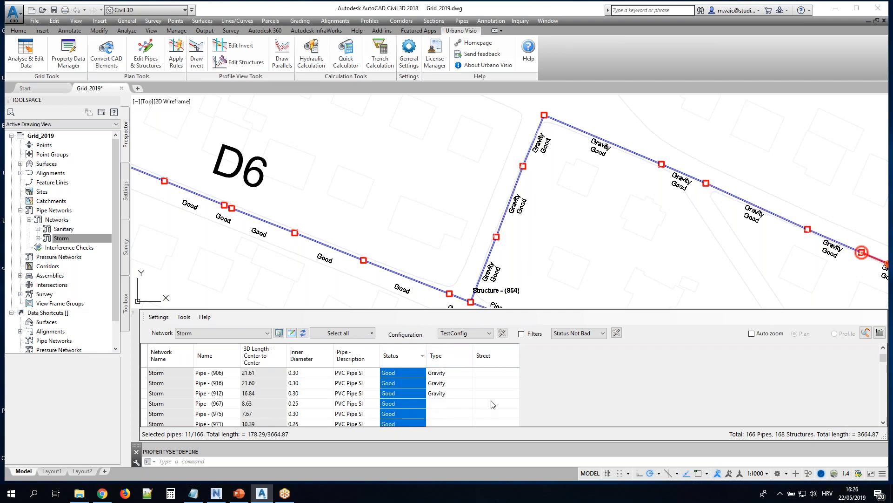
scroll(493, 404, "up", 1)
scroll(686, 161, "down", 8)
scroll(741, 198, "up", 6)
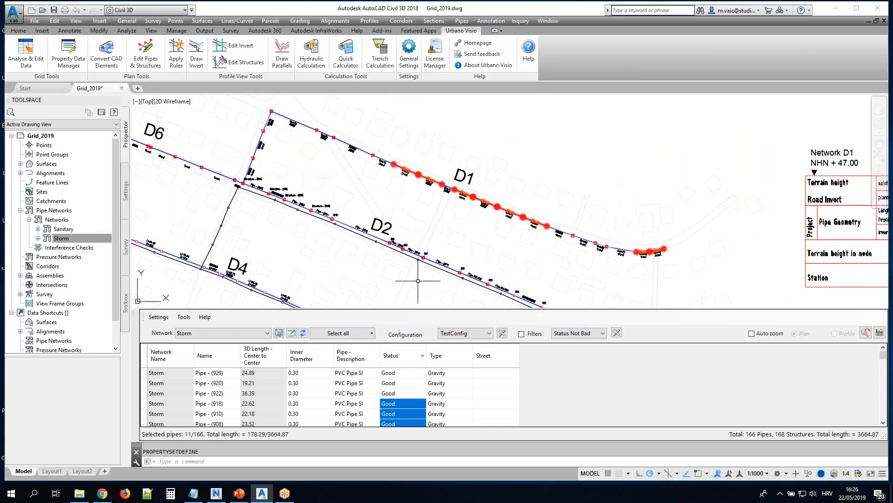
Load only the pipes of the D1 branch into the grid using the Branches selection method
left_click(372, 333)
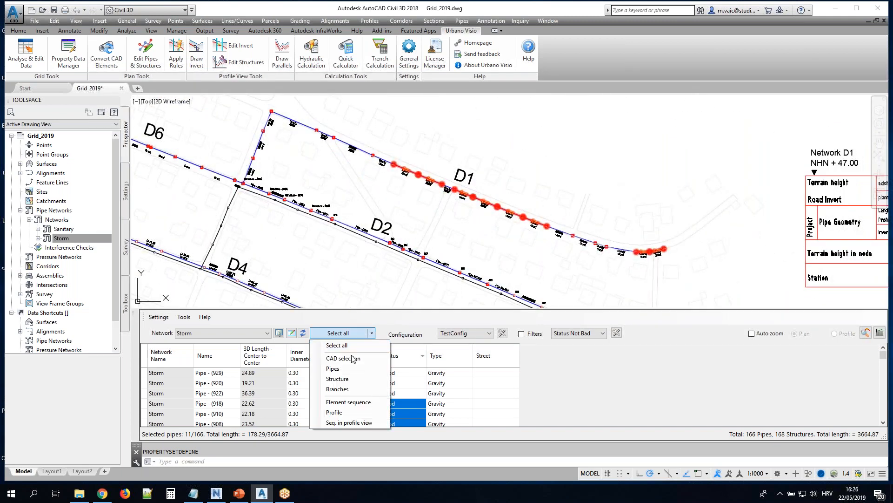
left_click(337, 389)
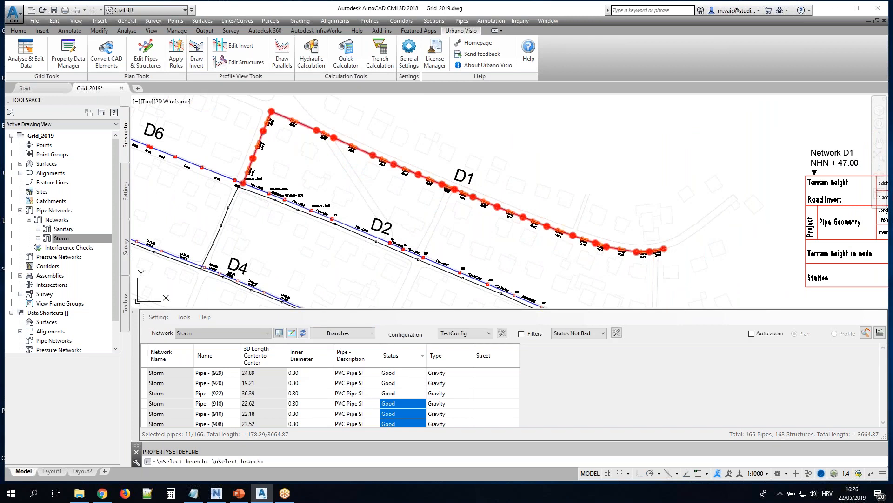
left_click(596, 244)
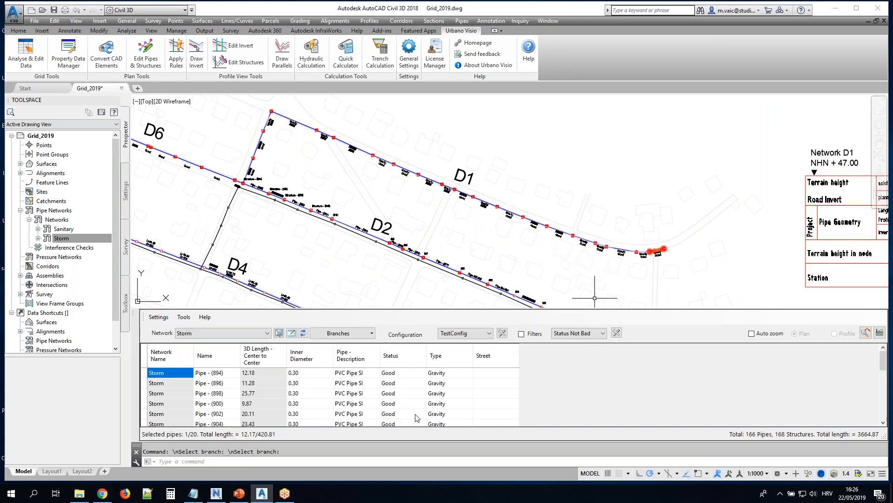
Set the Status of the first five D1 branch pipes to Bad in one edit and check their plan labels
left_click(414, 377)
left_click_drag(414, 378, 414, 415)
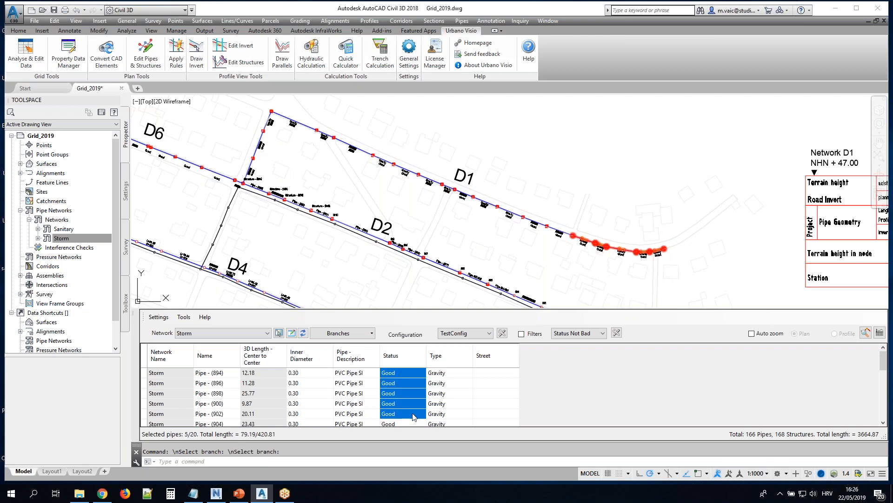
scroll(660, 263, "up", 4)
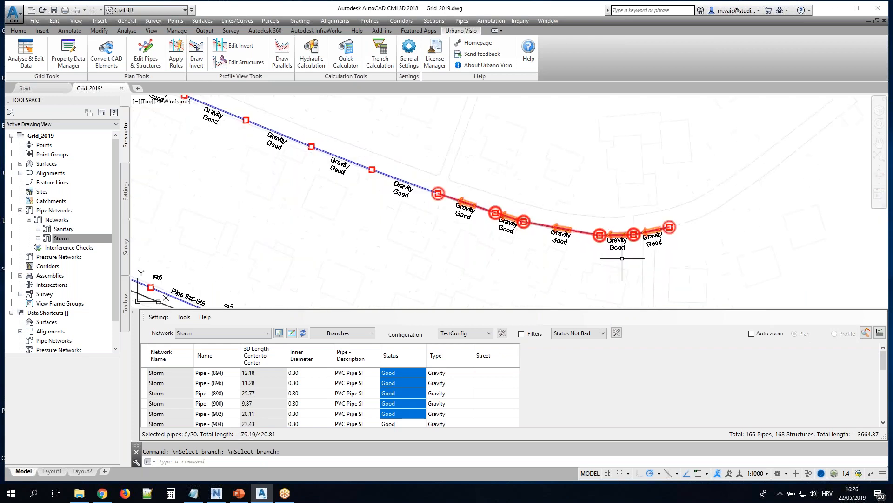
scroll(617, 258, "up", 2)
right_click(401, 391)
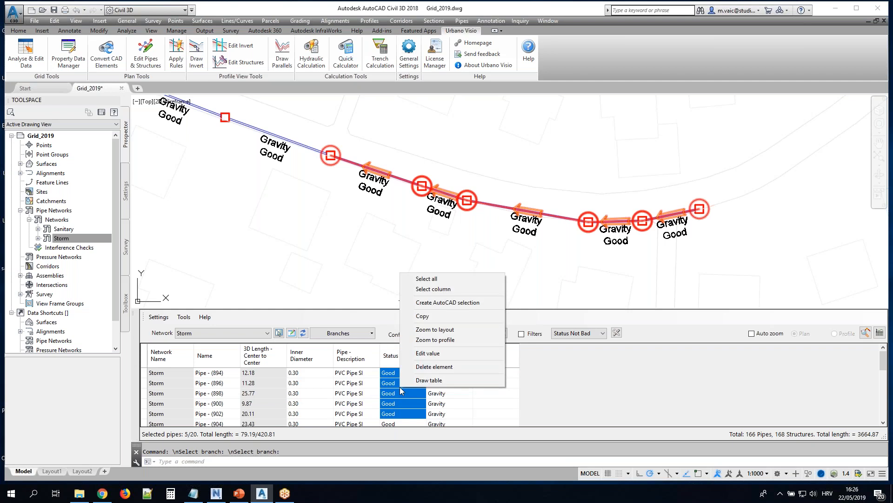
left_click(423, 353)
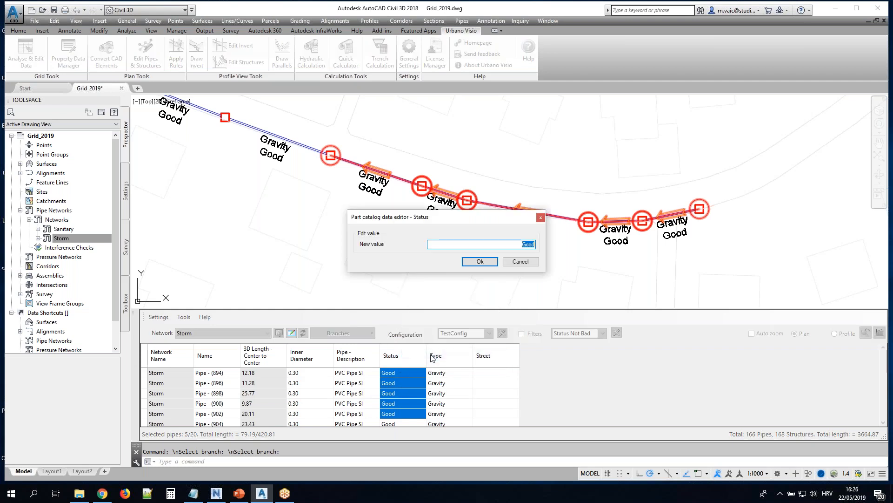
type("Bad")
left_click(480, 262)
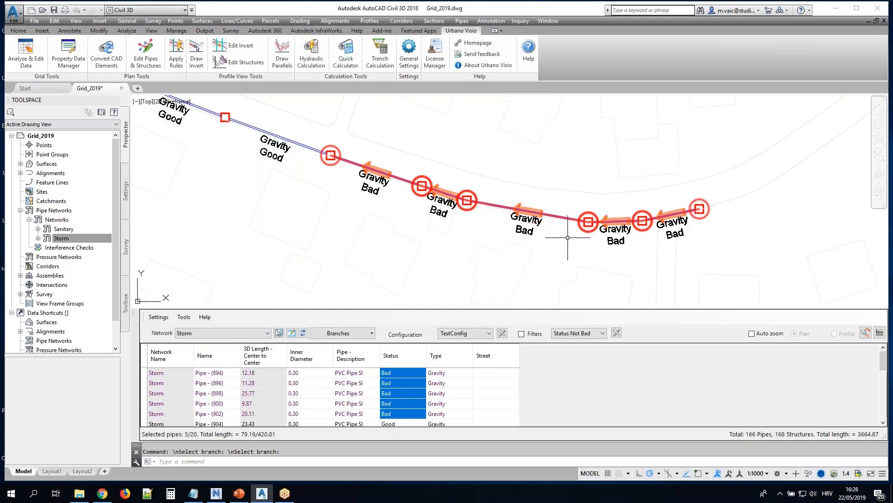
mouse_move(439, 202)
scroll(512, 193, "down", 2)
scroll(403, 196, "down", 3)
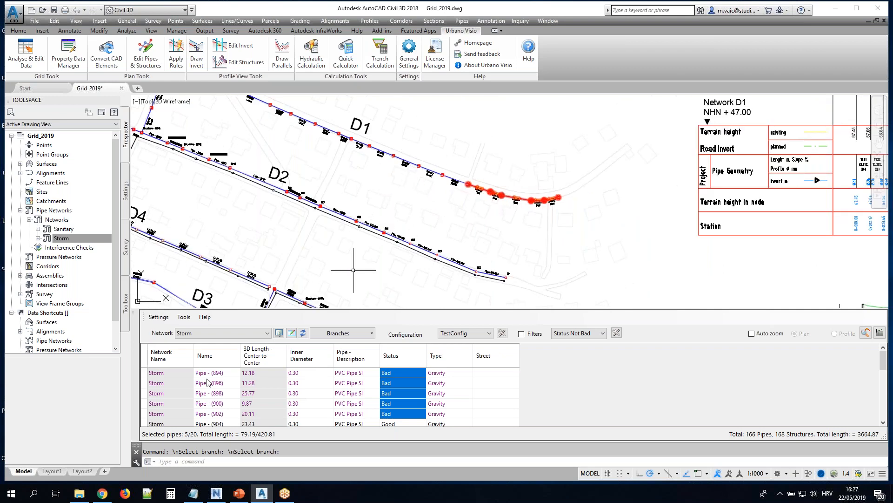
Draw a table of all D1 branch pipes from the grid and place it in the empty area above the network
left_click(145, 361)
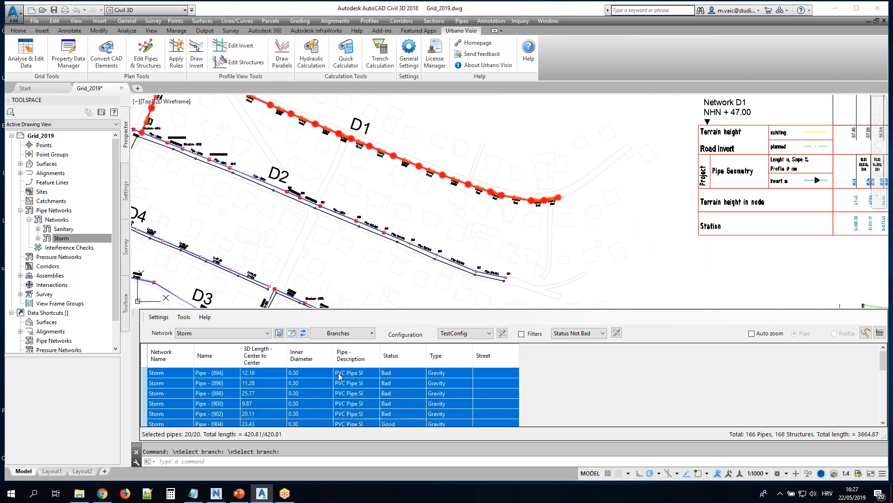
right_click(416, 390)
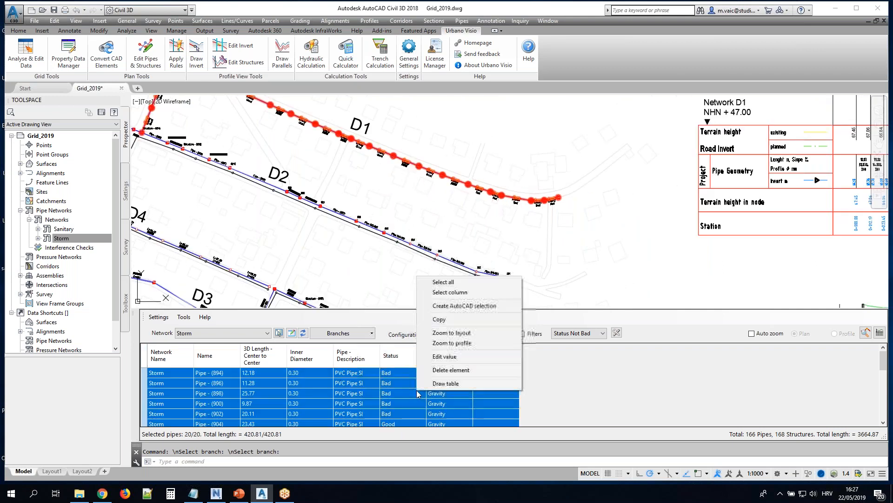
left_click(450, 384)
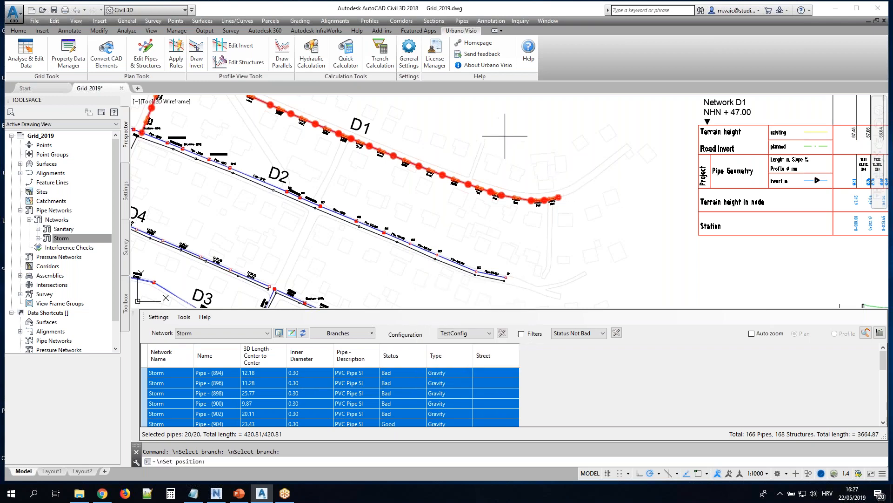
middle_click_drag(525, 135, 507, 224)
middle_click_drag(447, 153, 433, 230)
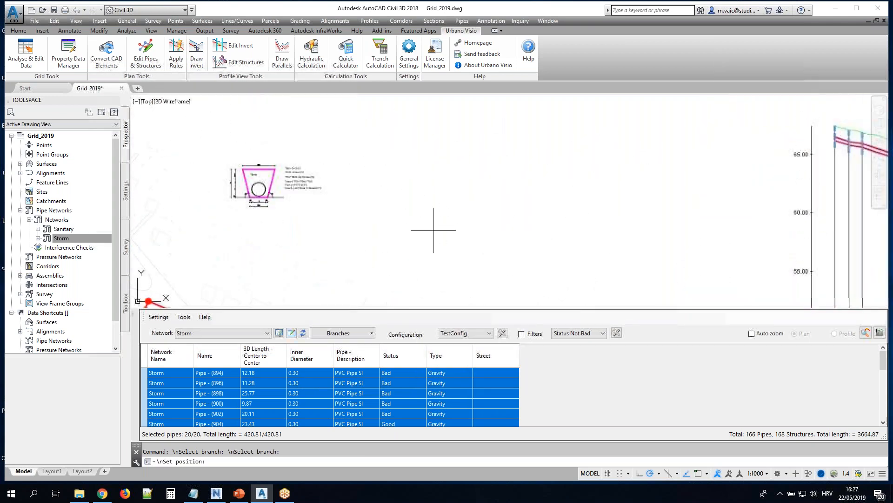
scroll(505, 193, "up", 5)
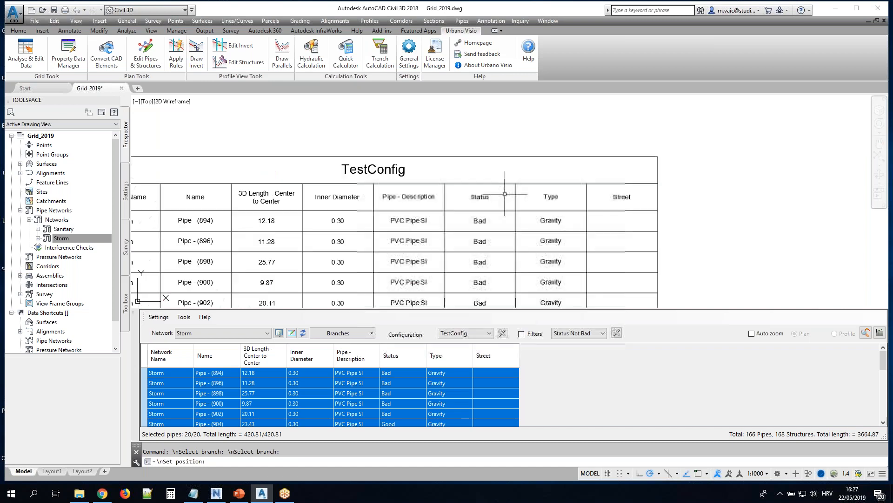
left_click(542, 155)
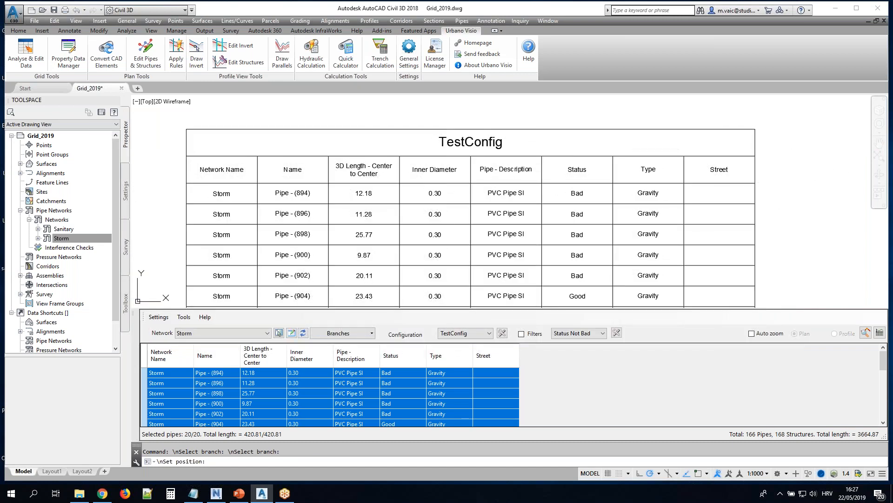
Open the Type header and the Inner Diameter cell of Pipe - (896) in the drawn table, leaving both unedited
double_click(648, 170)
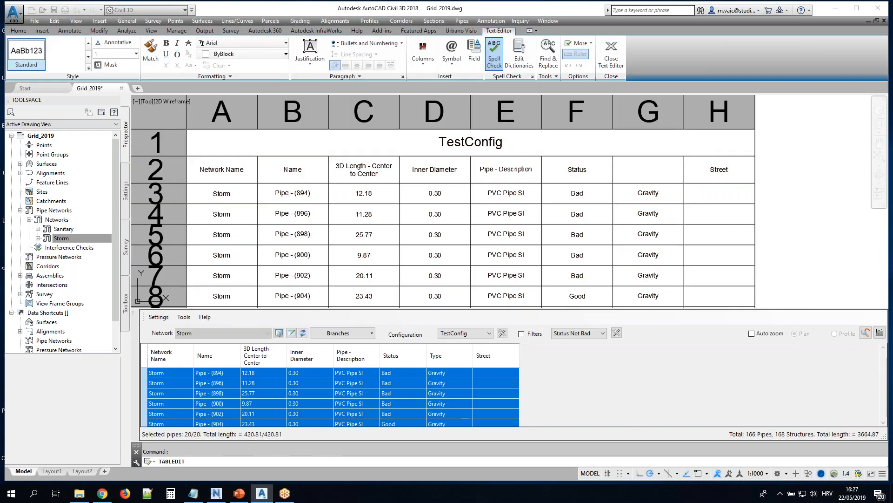
key("Escape")
left_click(435, 214)
double_click(435, 213)
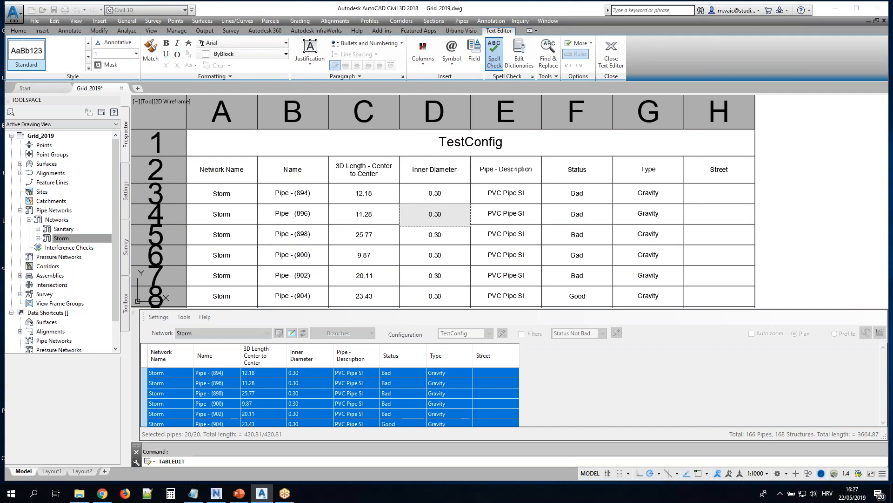
key("Escape")
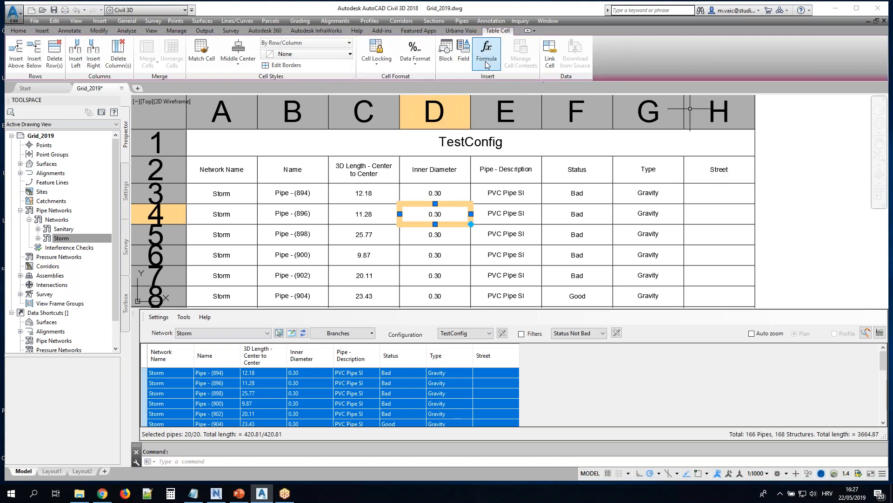
key("Escape")
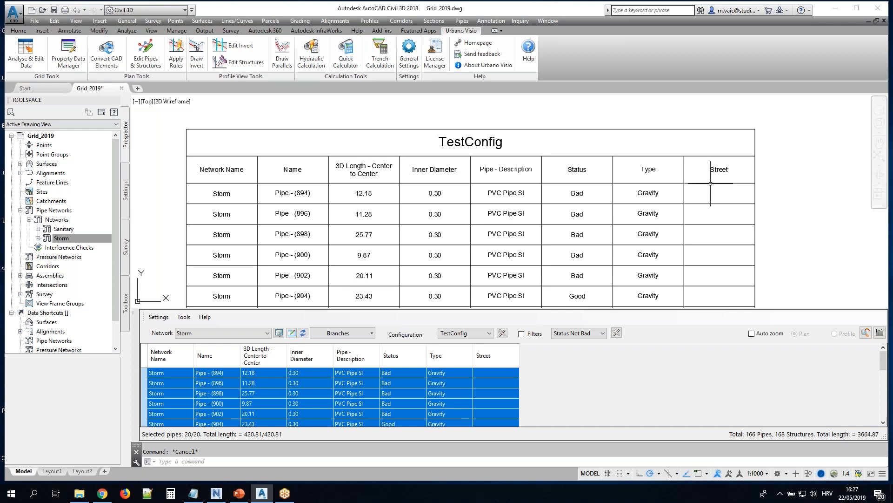
Compare the Type and Status cells of the first D1 pipes in the grid with the drawn TestConfig table
scroll(832, 166, "down", 2)
scroll(777, 248, "down", 3)
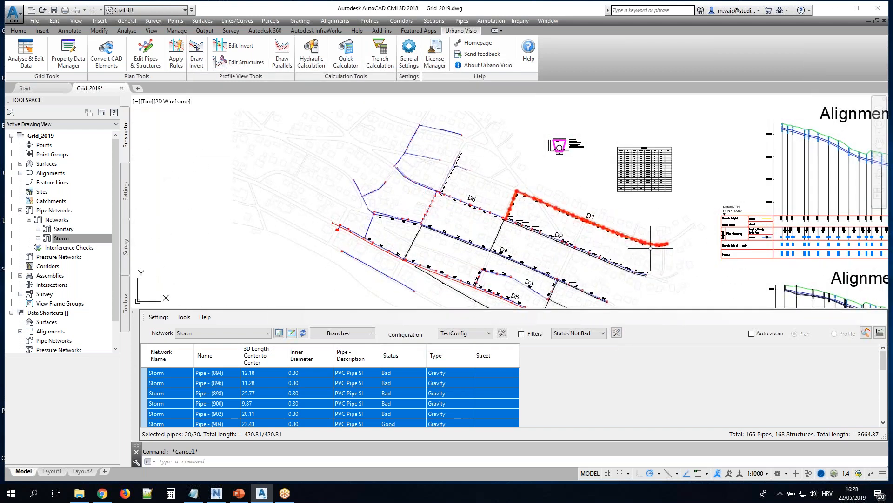
scroll(578, 275, "up", 3)
left_click(454, 393)
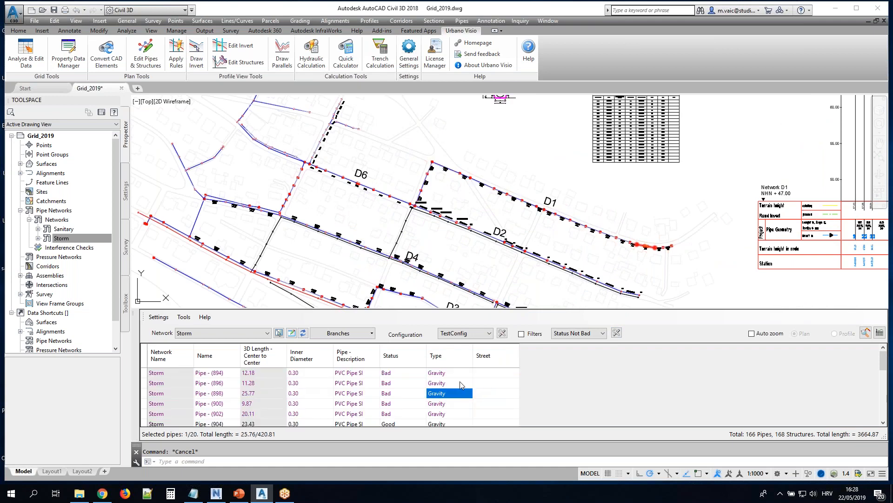
left_click(460, 383)
left_click(413, 372)
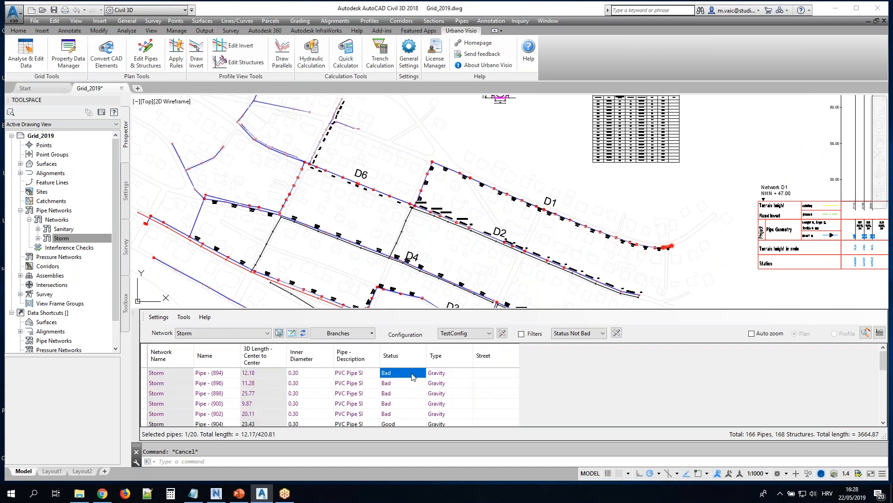
scroll(652, 103, "up", 5)
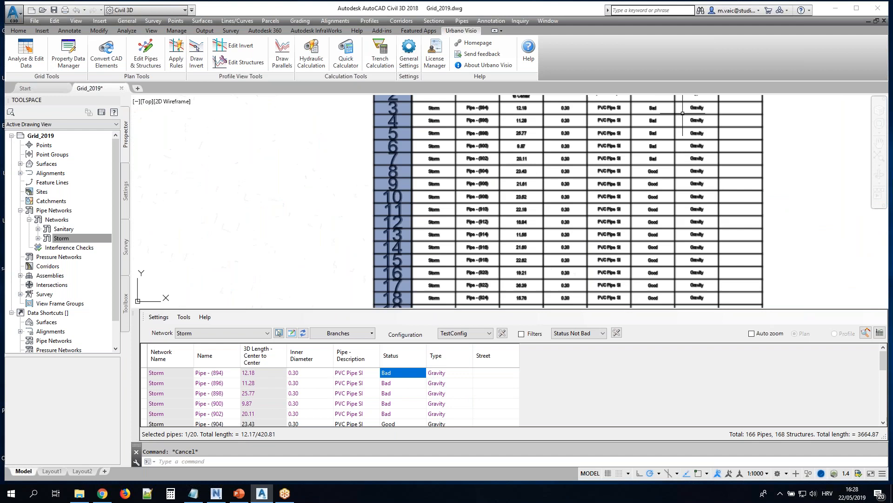
middle_click_drag(681, 118, 629, 214)
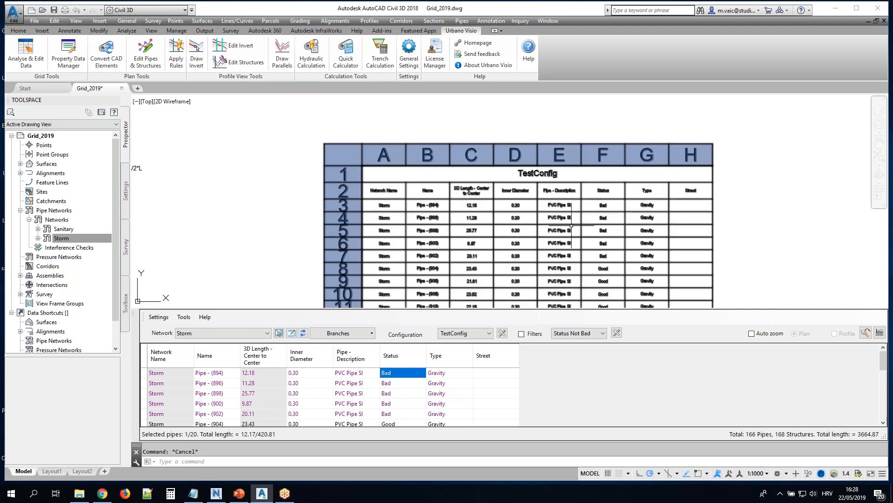
Set the Status of the first five D1 branch pipes to Good in one edit
left_click(401, 393)
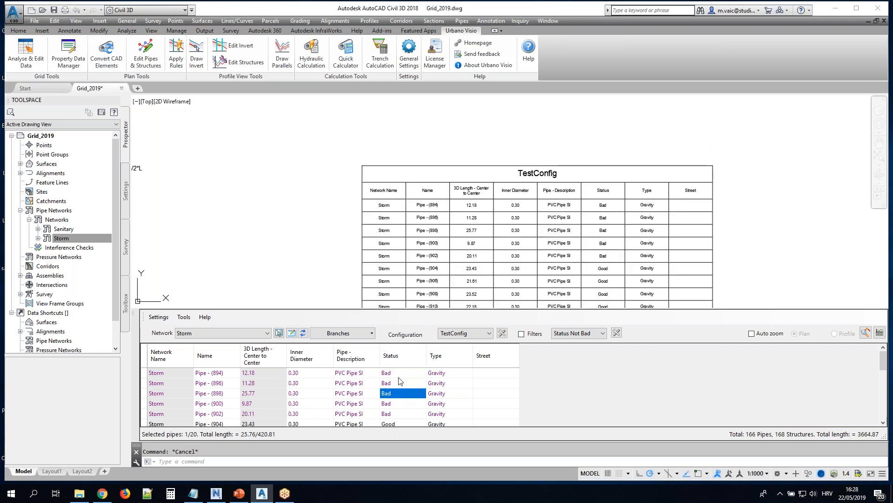
left_click_drag(399, 375, 399, 415)
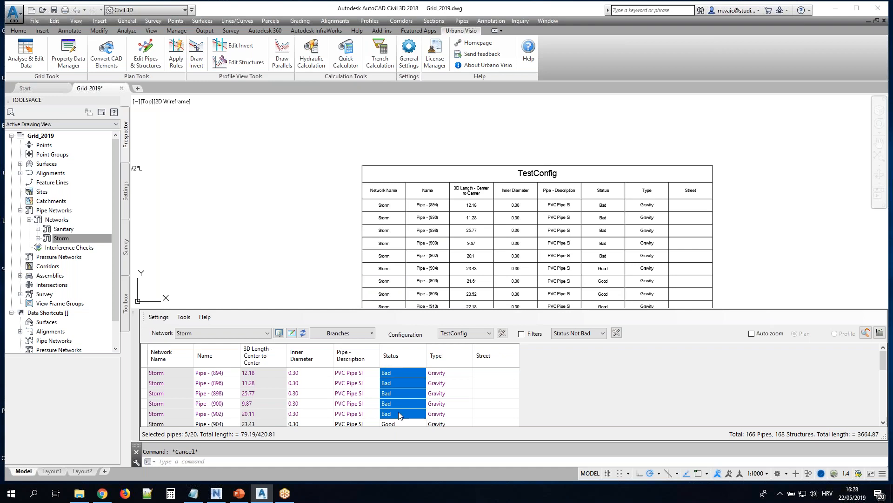
right_click(395, 381)
left_click(437, 347)
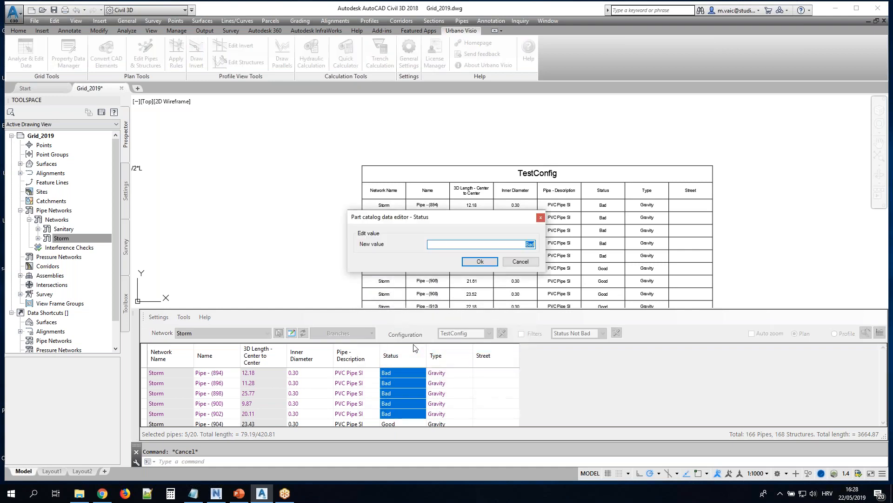
type("Good")
left_click(480, 261)
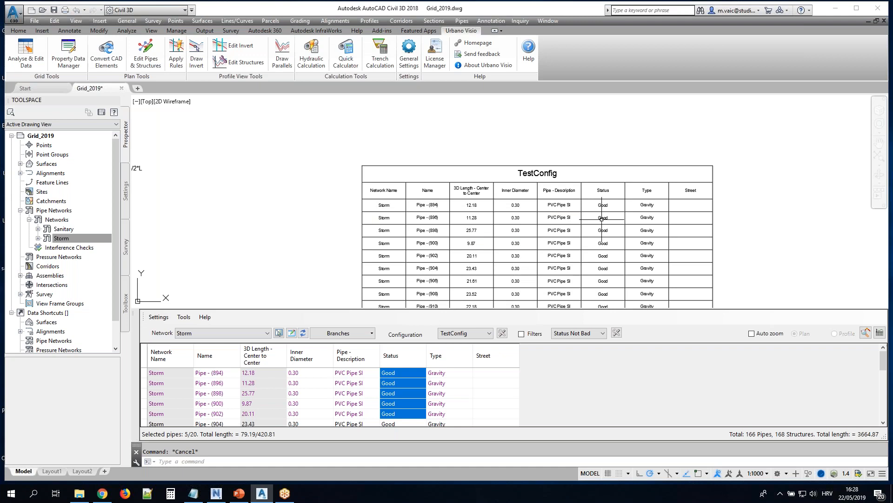
Examine the Status values in the drawn table and the plan labels of the edited D1 pipes
scroll(559, 195, "up", 10)
scroll(512, 169, "down", 6)
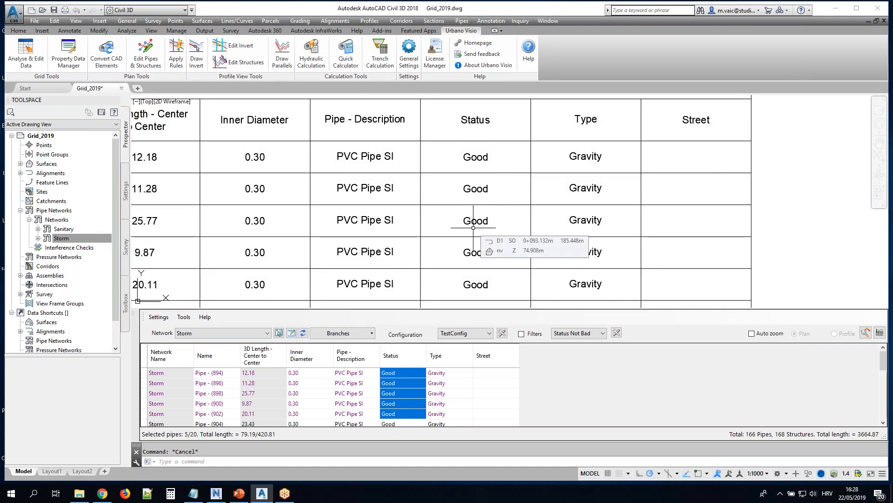
scroll(473, 227, "down", 10)
scroll(474, 273, "up", 10)
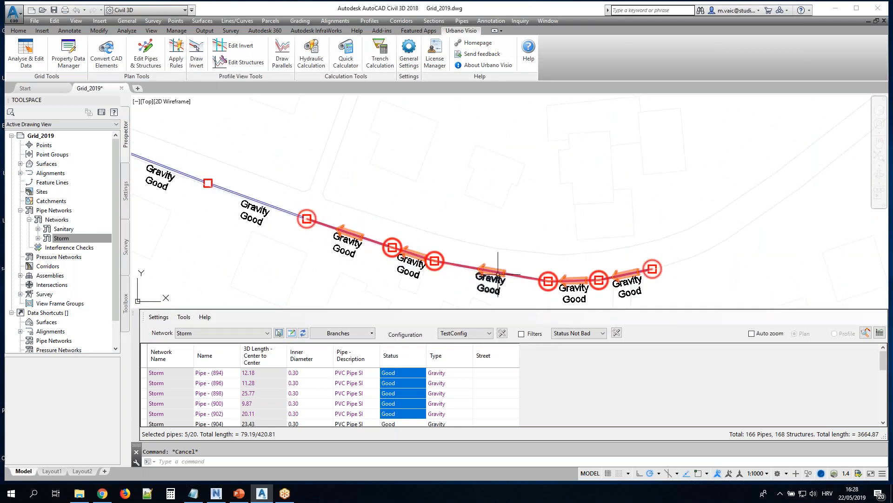
middle_click_drag(497, 275, 481, 203)
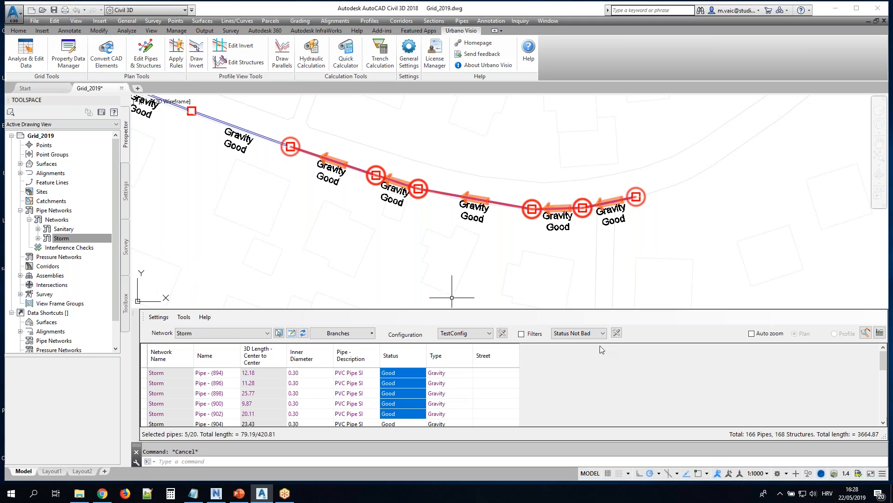
Set the grid's selection mode to Select all for the Storm network
left_click(603, 333)
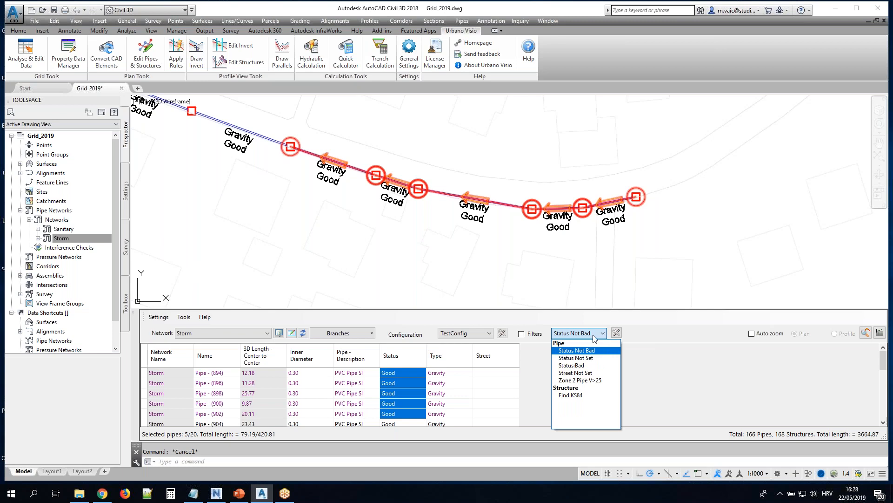
left_click(522, 321)
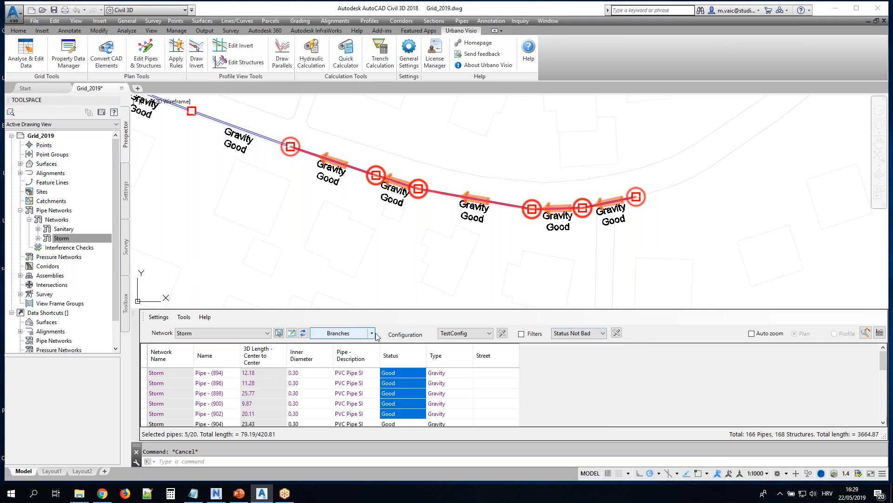
left_click(371, 334)
left_click(365, 343)
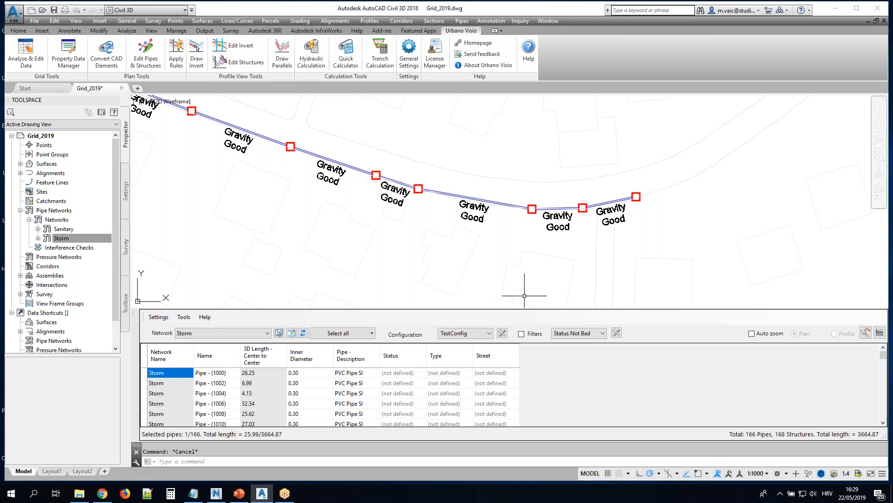
Examine the conditions of the Status:Bad pipe filter in the filter editor and close the editor
left_click(617, 332)
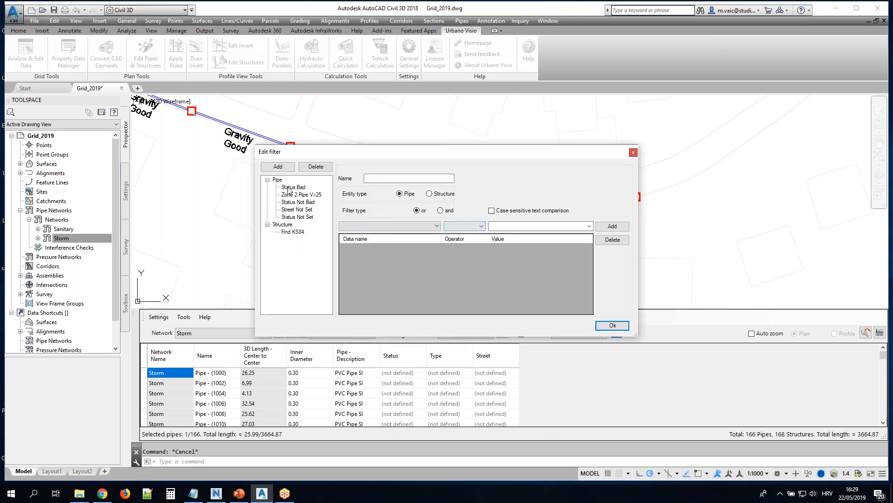
left_click(294, 187)
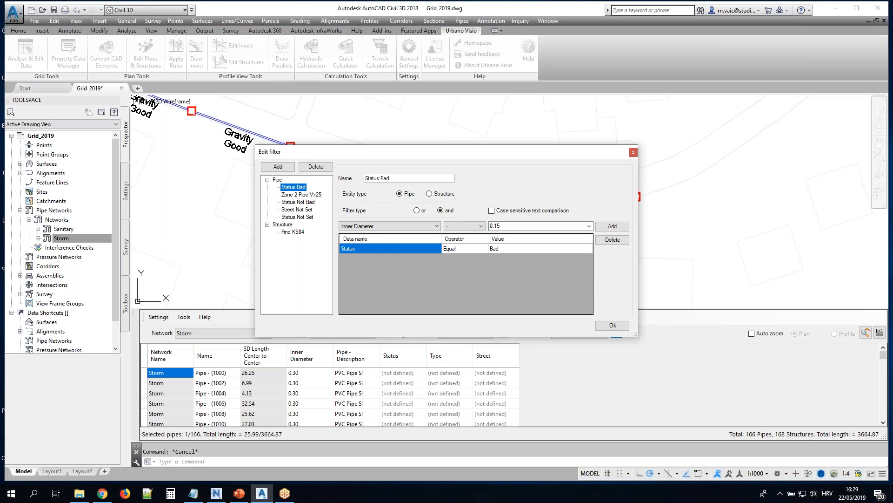
left_click(633, 153)
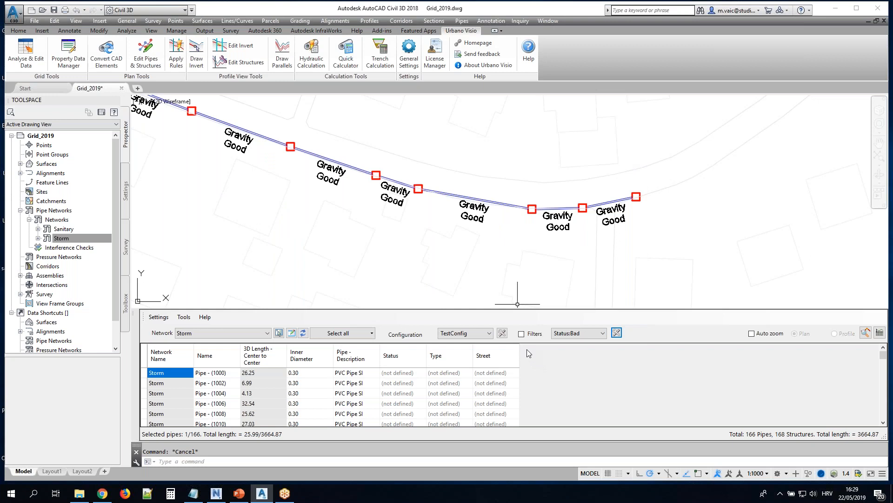
Turn on grid filtering, apply the Status Not Bad filter and review the Status column of the listed pipes
left_click(521, 334)
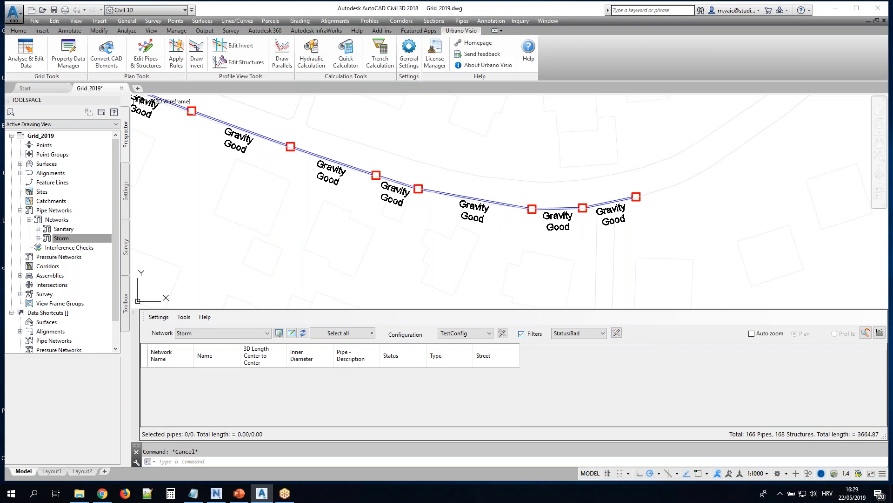
left_click(565, 334)
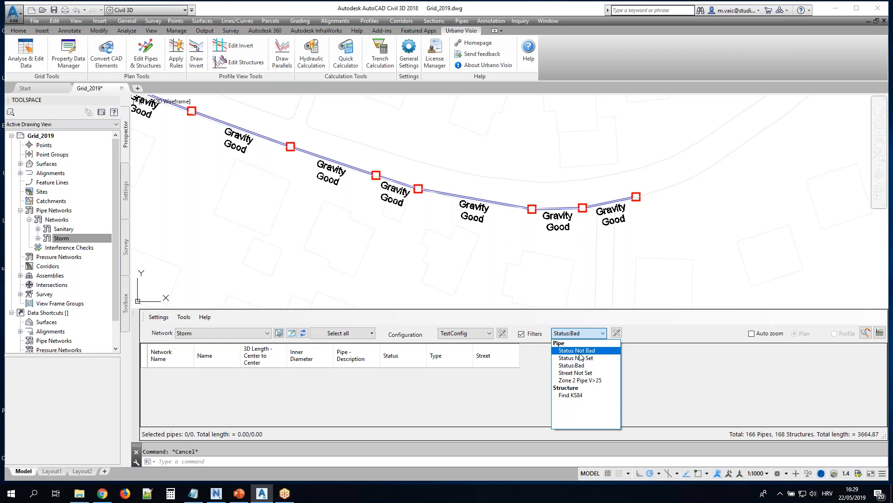
left_click(580, 350)
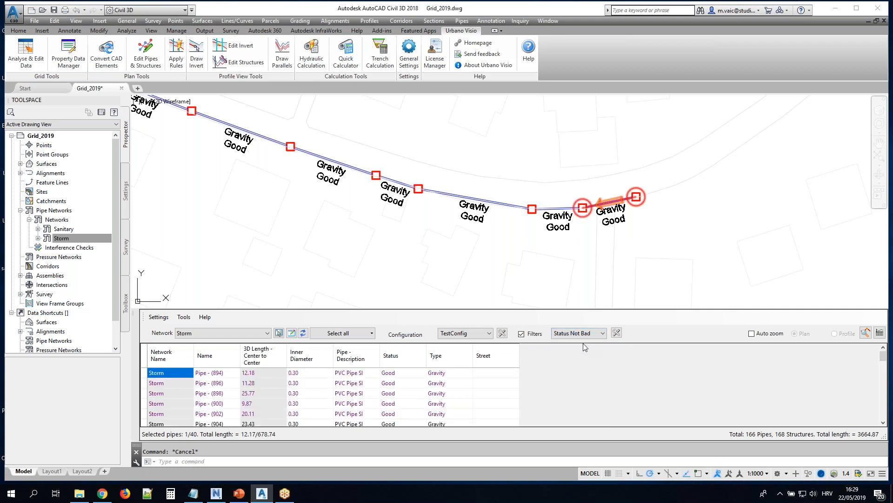
left_click(385, 376)
scroll(403, 377, "down", 4)
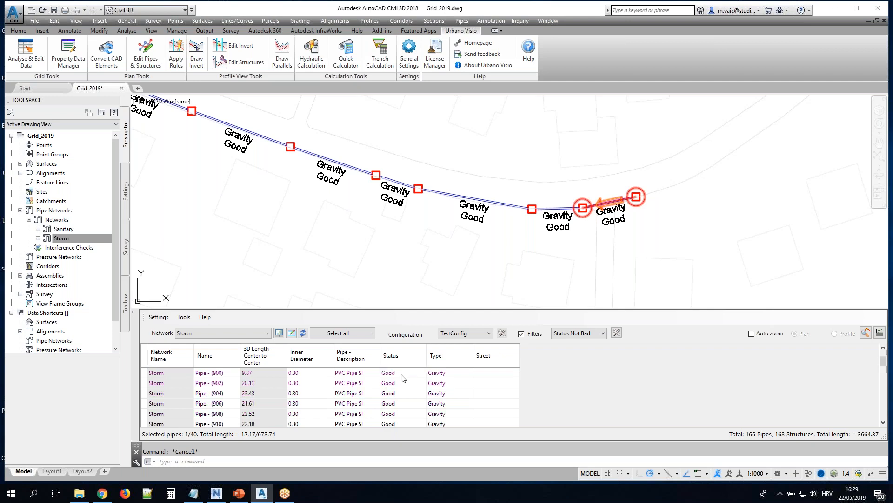
scroll(403, 378, "down", 6)
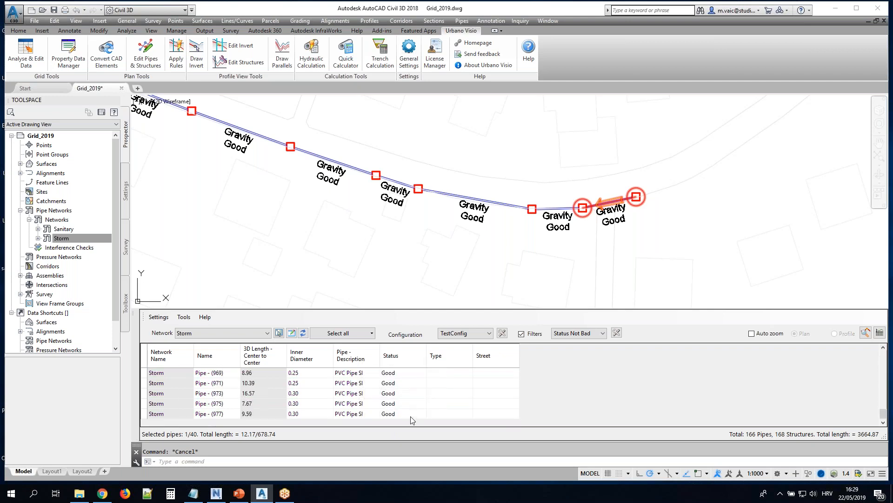
Filter the grid with Status Not Set and look through the Status values of the listed pipes
left_click(577, 333)
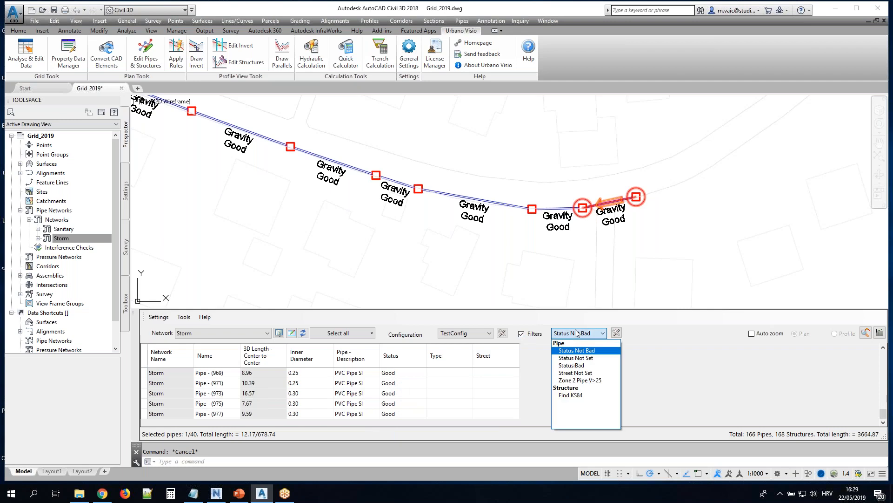
left_click(577, 357)
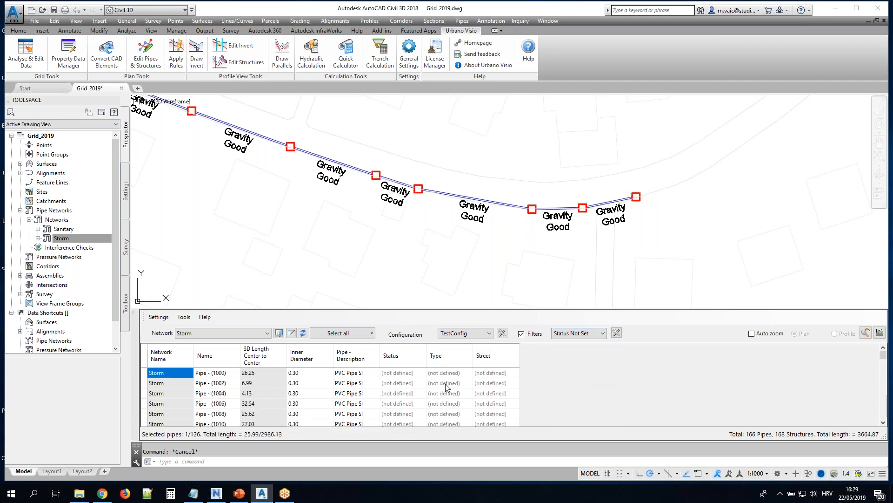
left_click(416, 381)
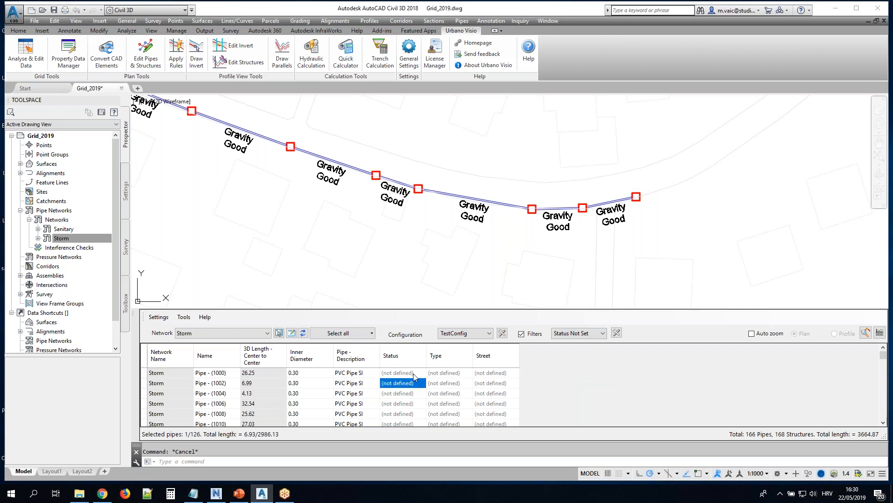
scroll(413, 377, "down", 15)
scroll(413, 381, "down", 3)
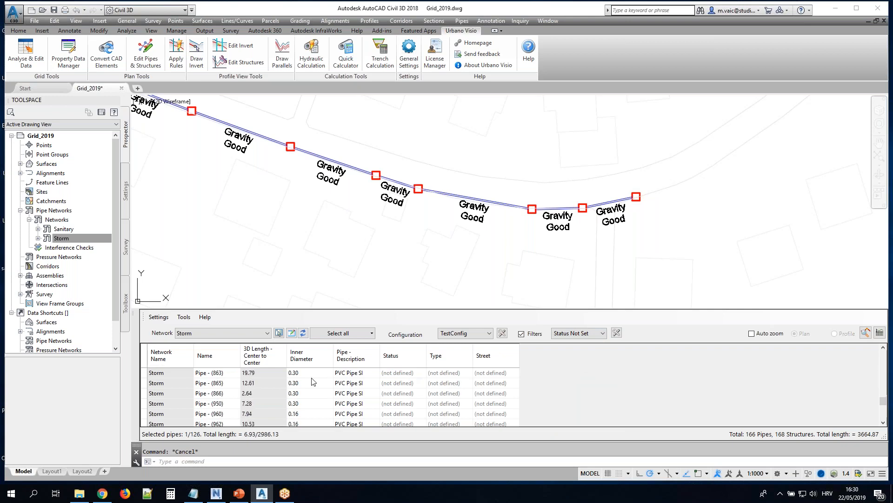
Select all pipes listed by the Status Not Set filter to highlight them in plan, and turn grid filtering off
left_click(143, 357)
scroll(257, 162, "down", 4)
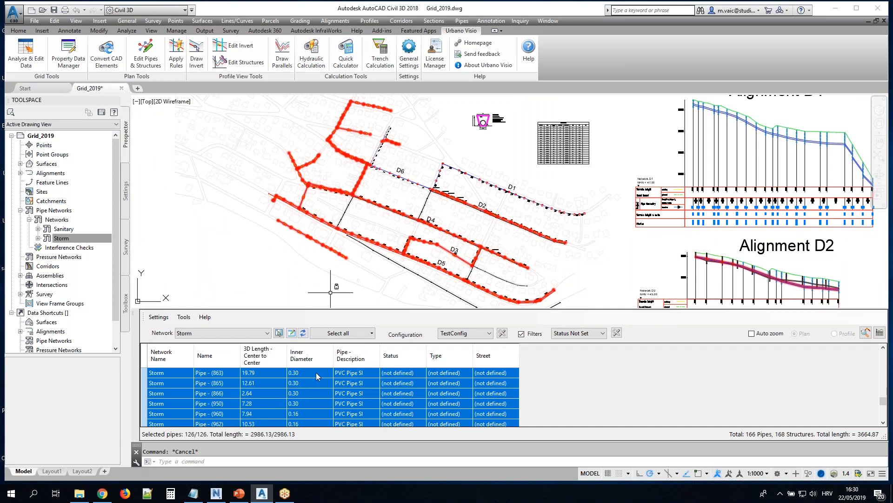
left_click(435, 382)
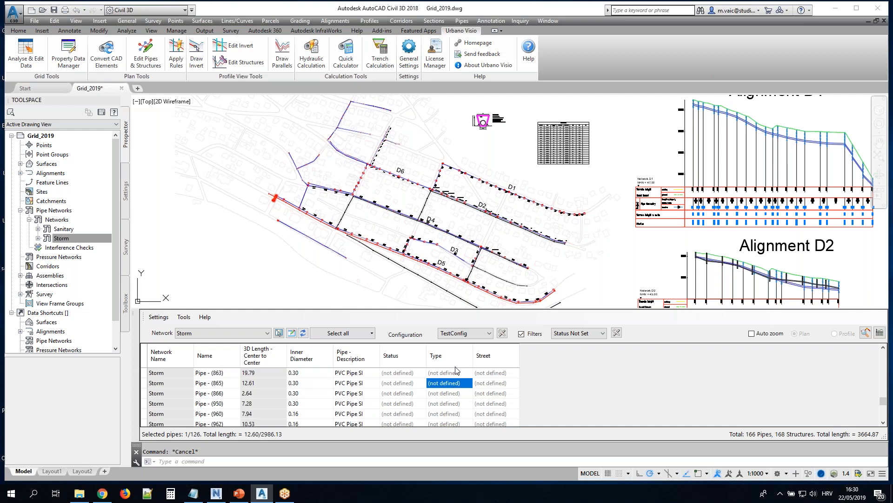
left_click(521, 334)
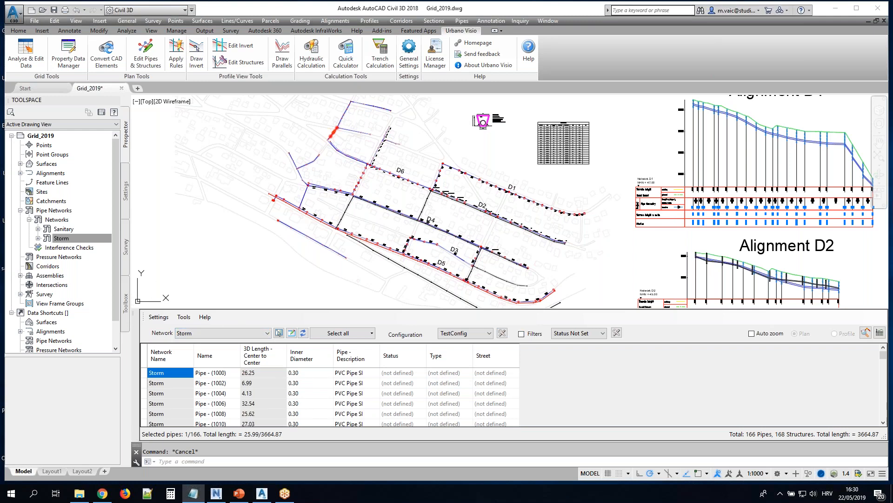
left_click_drag(1, 100, 241, 463)
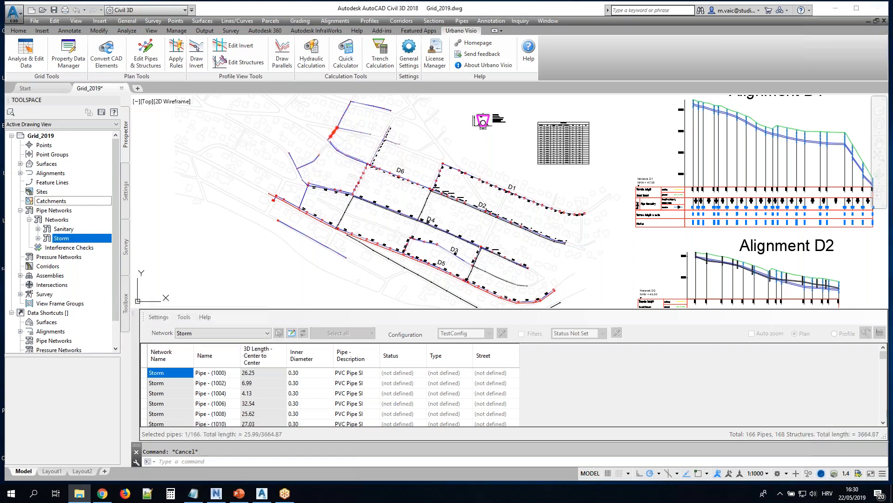
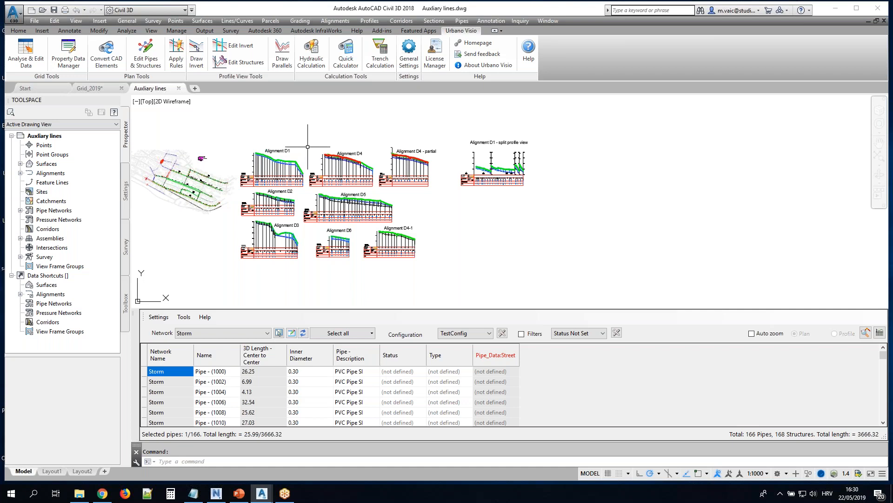
Draw a green parallel polyline at depth 2.0 from the terrain profile in the Alignment D1 profile view
scroll(271, 158, "up", 5)
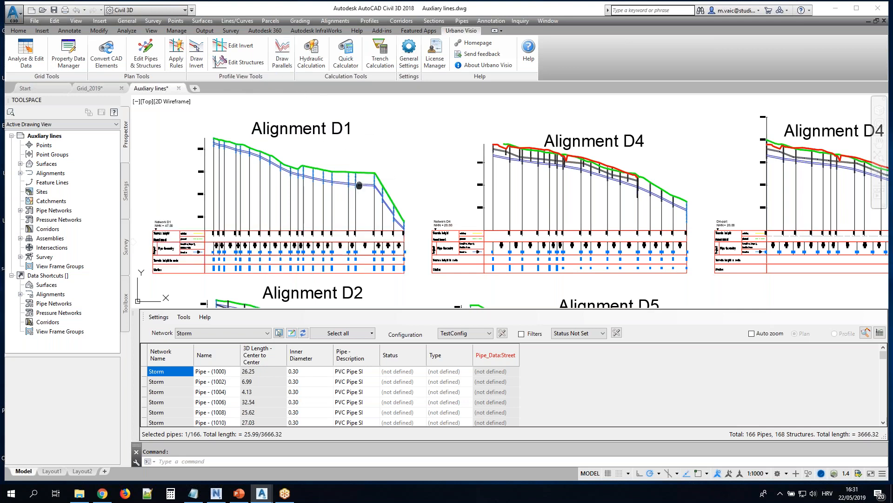
scroll(419, 187, "up", 3)
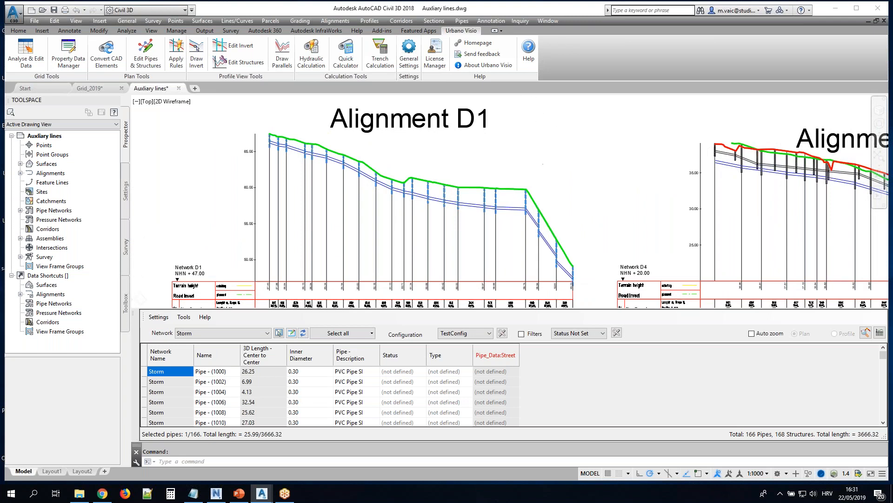
scroll(535, 145, "down", 2)
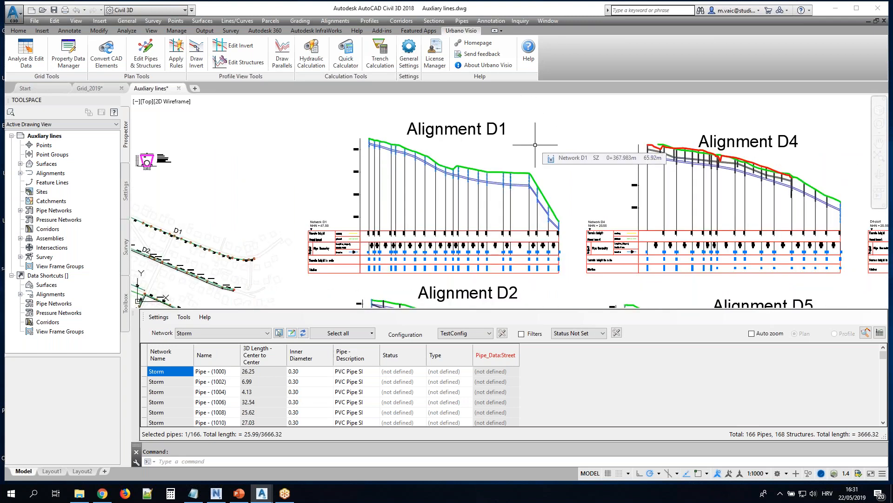
left_click(282, 57)
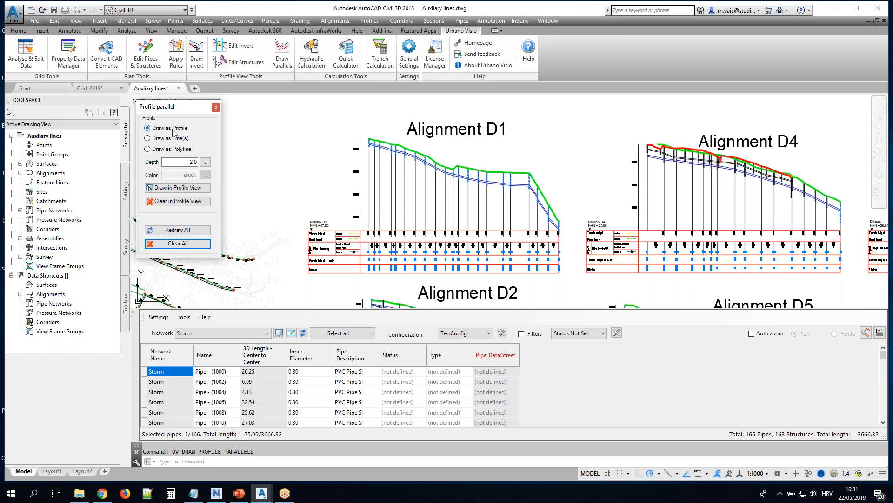
left_click(168, 150)
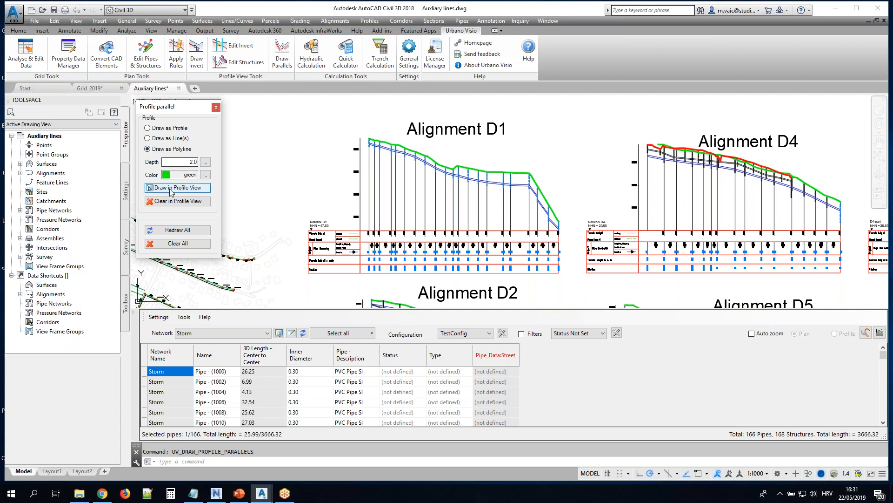
left_click(169, 190)
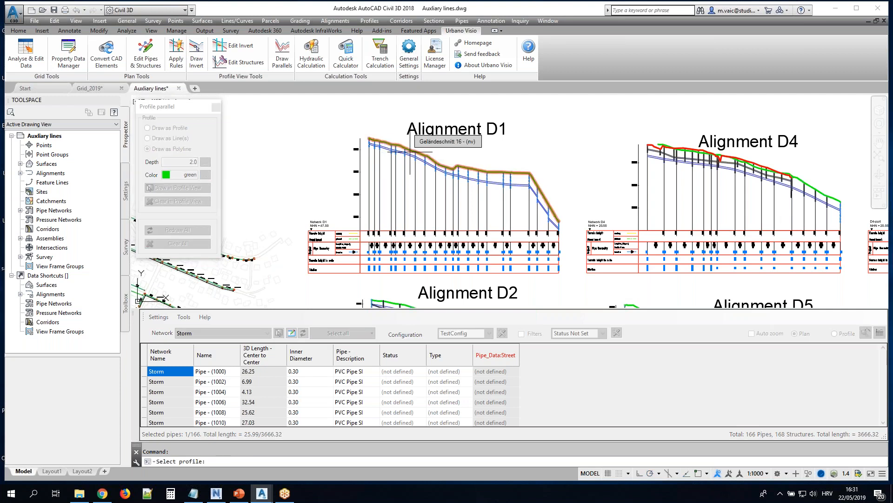
scroll(395, 154, "up", 5)
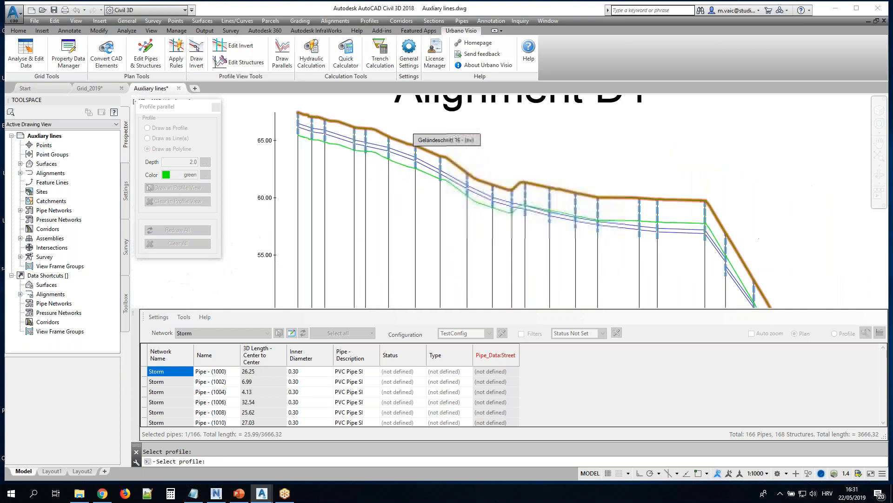
scroll(484, 191, "down", 8)
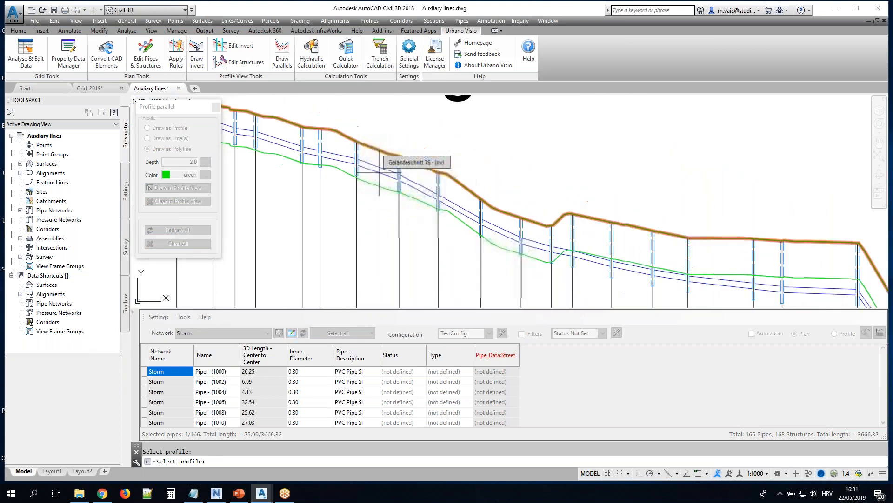
Add the same green 2.0-deep parallel polyline to the terrain profile in the Alignment D2 profile view
middle_click_drag(389, 273, 379, 195)
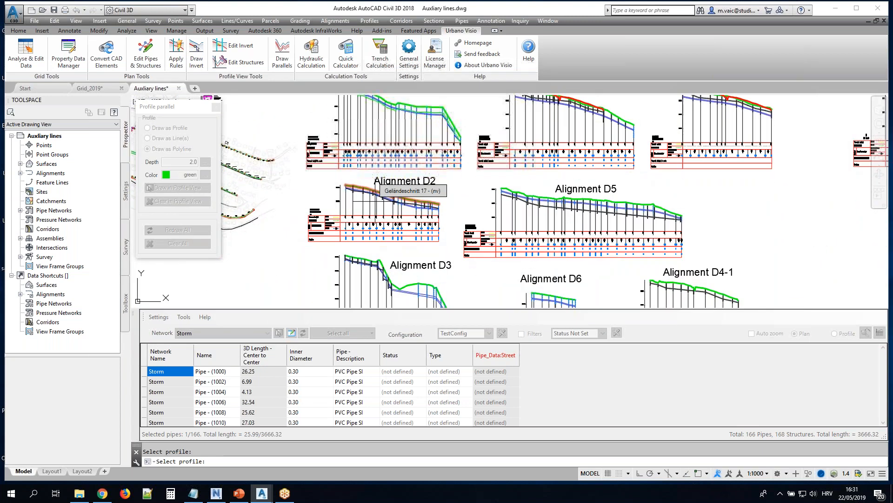
scroll(377, 198, "up", 4)
scroll(375, 191, "up", 2)
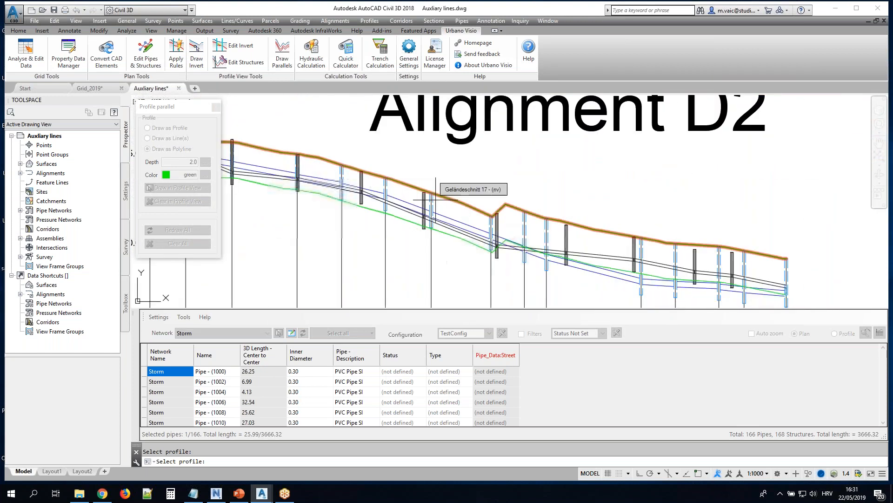
Add a green parallel polyline at depth 2.0 to the Alignment D3 terrain profile and end profile selection
scroll(507, 210, "down", 2)
scroll(519, 220, "down", 4)
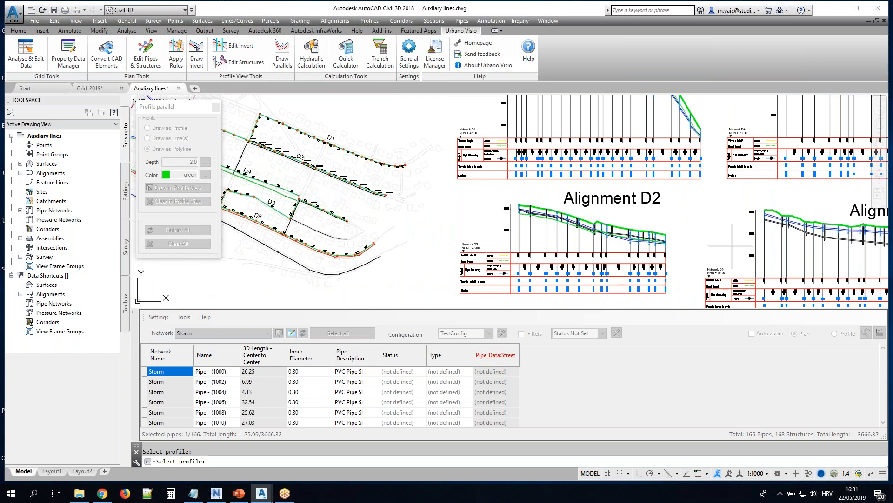
scroll(507, 221, "up", 2)
scroll(456, 239, "up", 3)
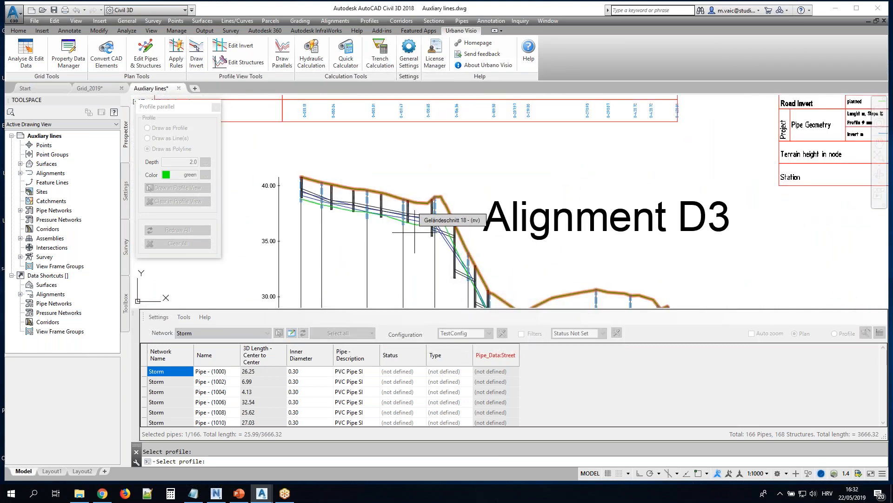
scroll(405, 238, "up", 2)
left_click(428, 241)
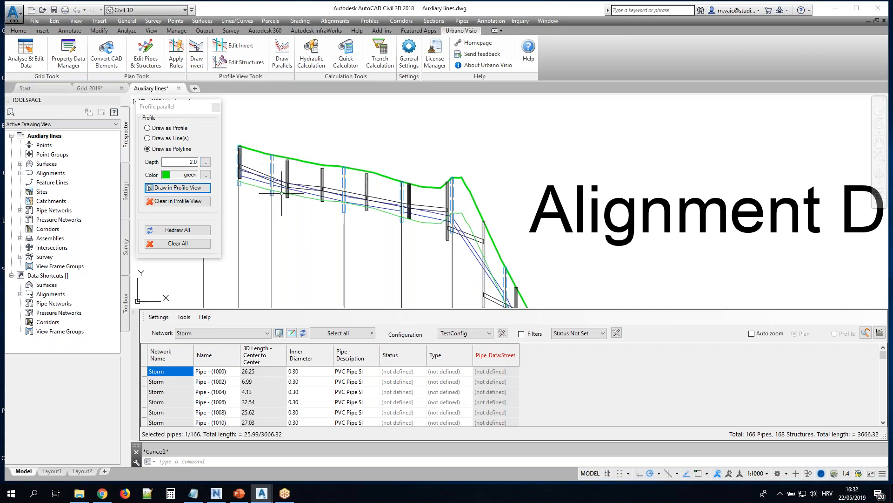
Clear the parallel line from the Alignment D3 profile view and inspect the profile there
scroll(410, 162, "down", 4)
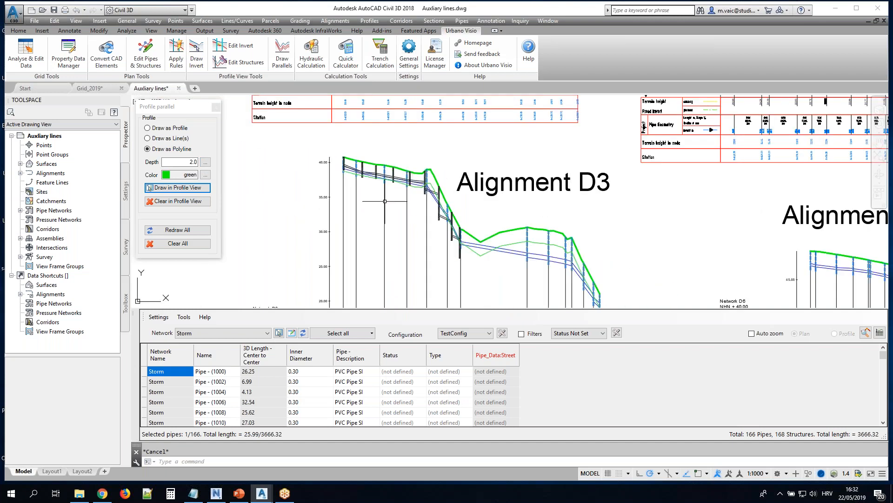
left_click(179, 201)
left_click(454, 216)
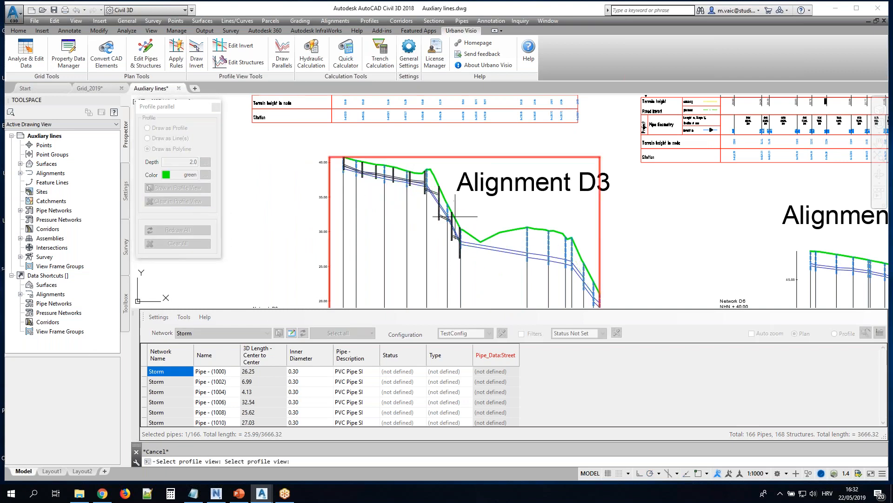
key("Return")
scroll(420, 185, "up", 5)
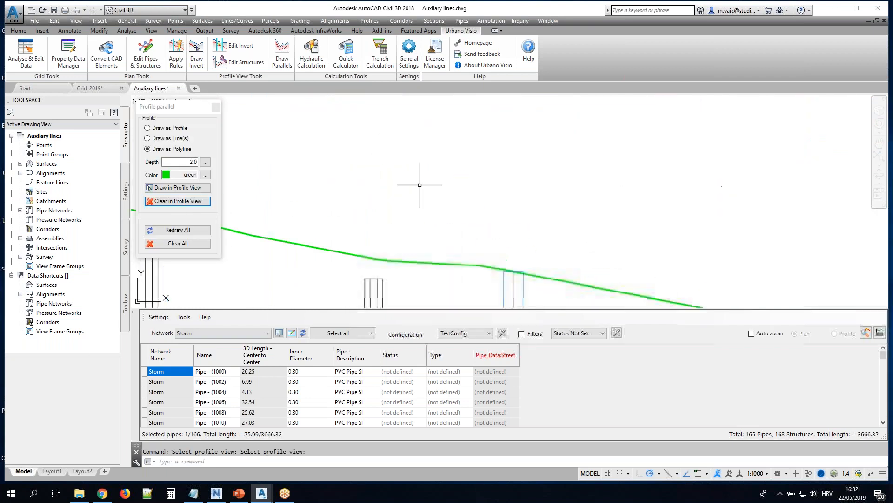
scroll(419, 184, "down", 3)
scroll(419, 188, "up", 1)
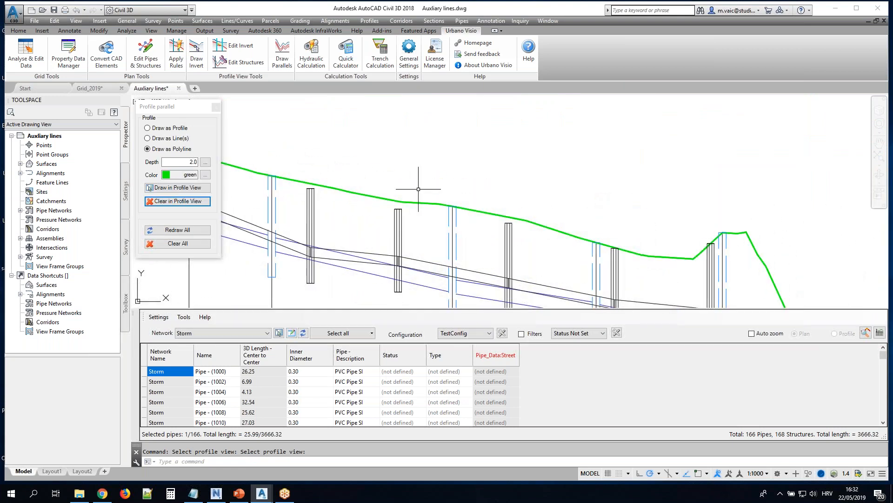
scroll(513, 190, "down", 5)
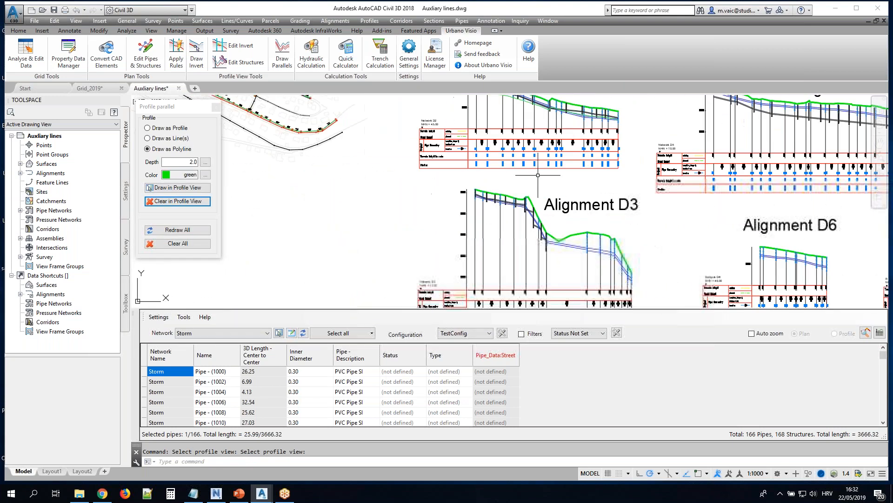
Draw a green parallel polyline at depth 2.0 from the green terrain profile in the Alignment D4 - partial view
middle_click_drag(677, 135, 480, 255)
scroll(484, 226, "down", 2)
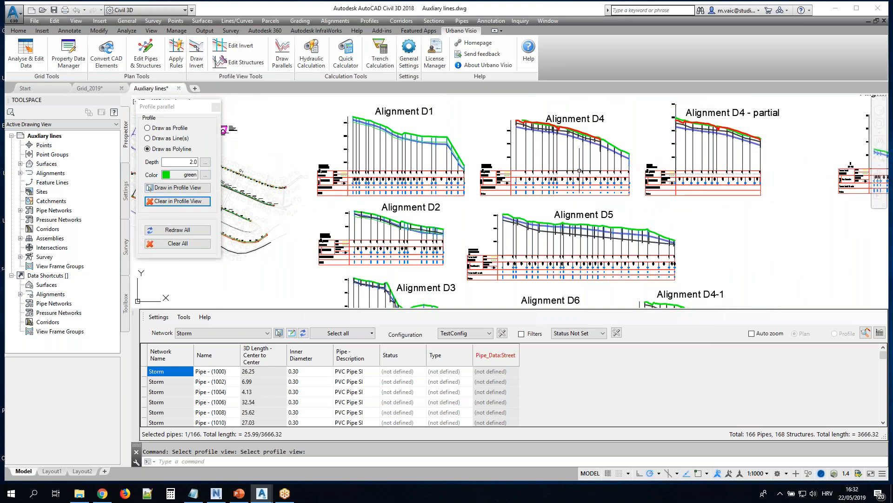
middle_click_drag(587, 164, 422, 197)
scroll(596, 168, "up", 6)
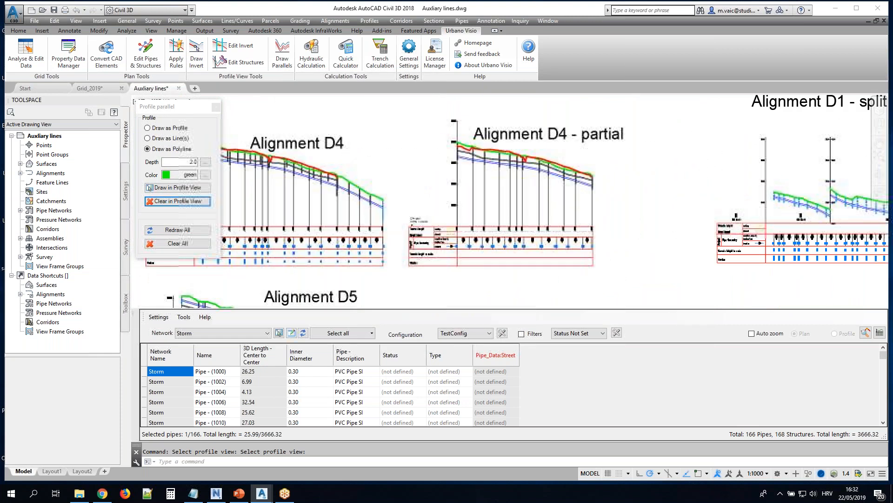
middle_click_drag(429, 162, 529, 175)
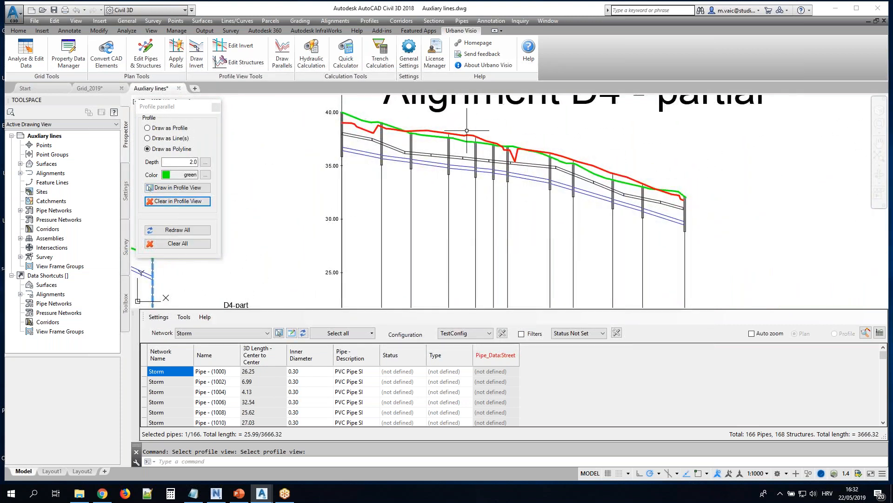
scroll(468, 131, "up", 2)
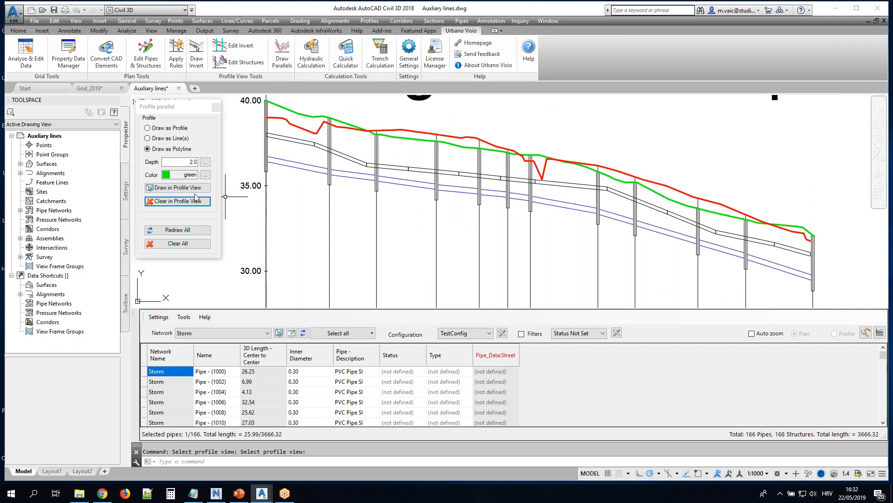
left_click(184, 189)
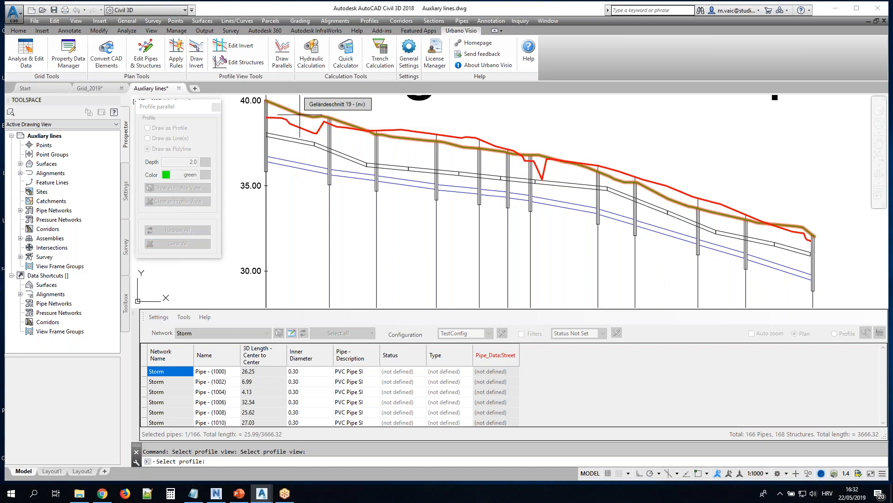
left_click(299, 114)
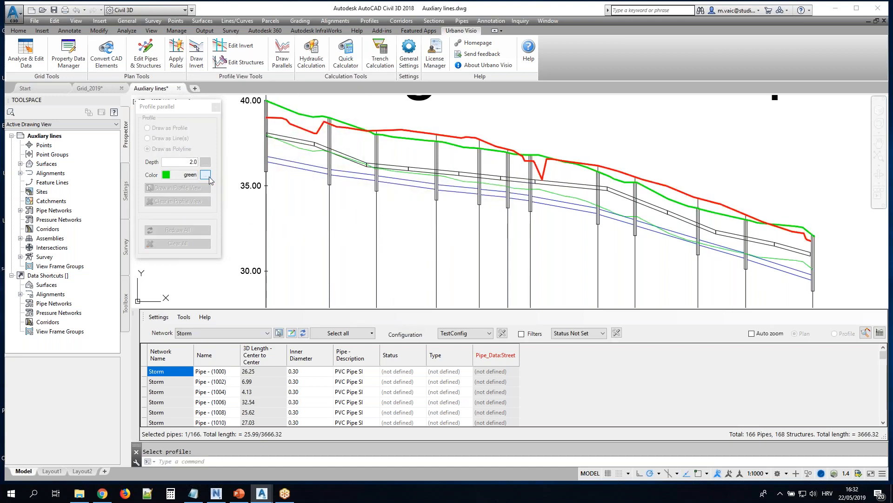
Set the parallel color to red and draw a 2.0-deep parallel of the red profile in Alignment D4 - partial
left_click(208, 177)
left_click(373, 267)
left_click(434, 320)
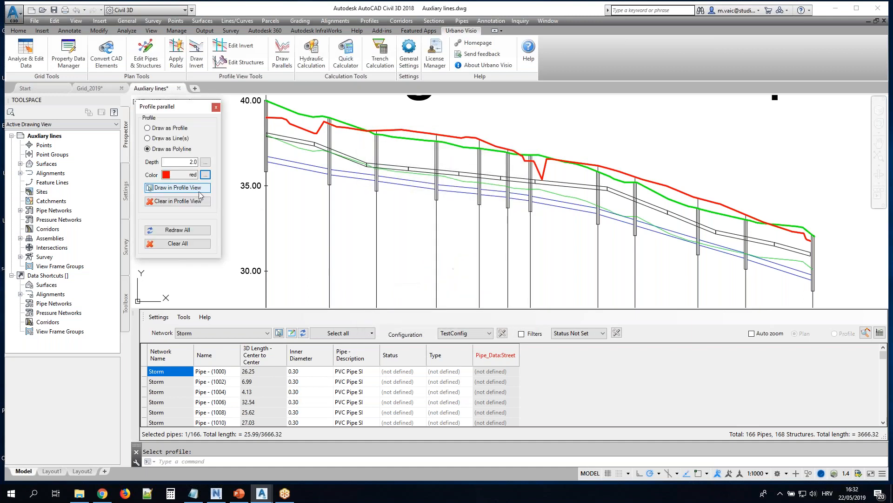
left_click(190, 188)
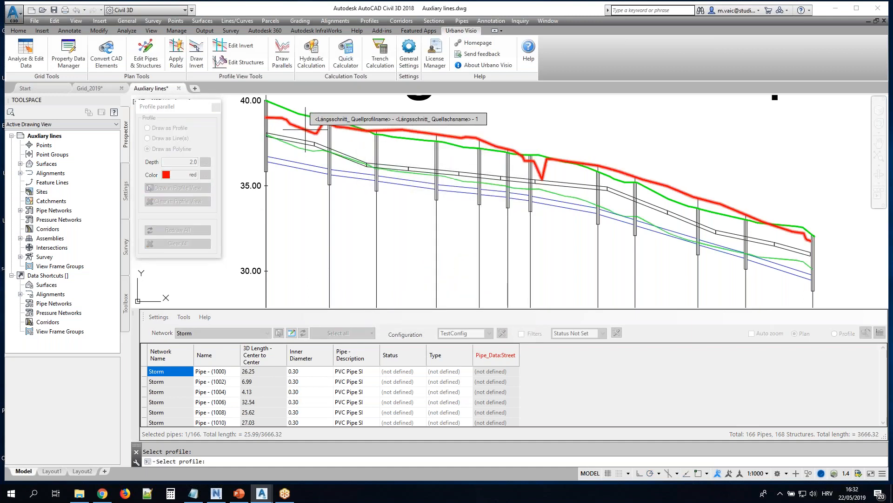
left_click(394, 130)
key("Escape")
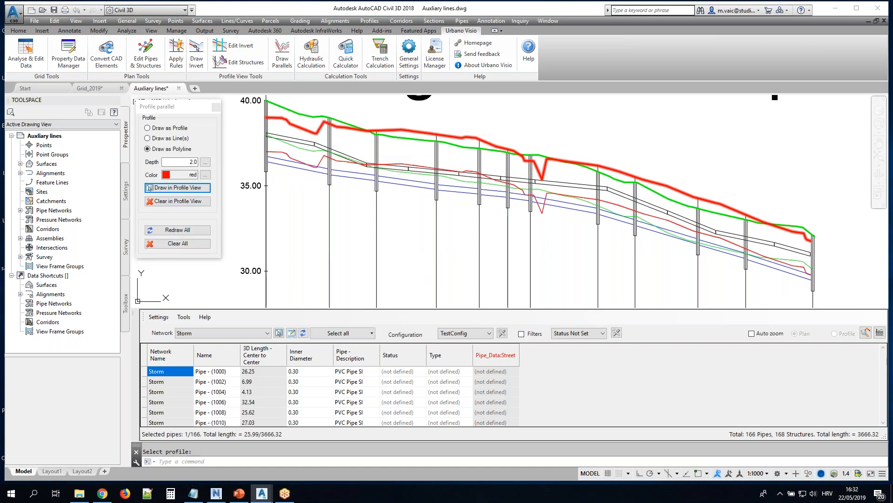
Examine how the red and green parallels run relative to the pipes and structures in Alignment D4 - partial
scroll(372, 157, "up", 5)
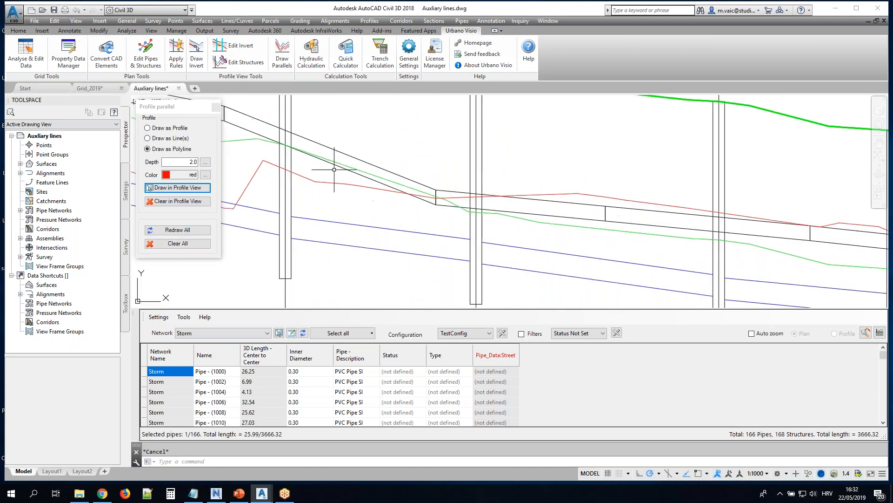
scroll(409, 163, "down", 5)
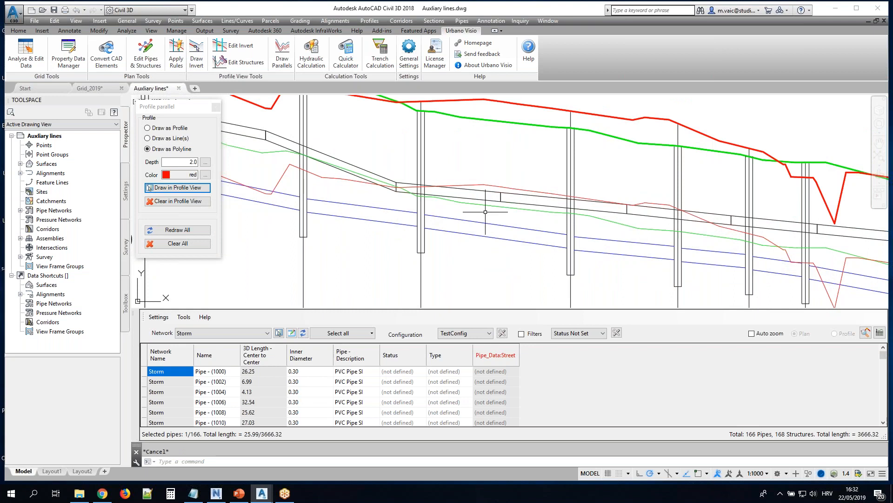
scroll(635, 162, "down", 3)
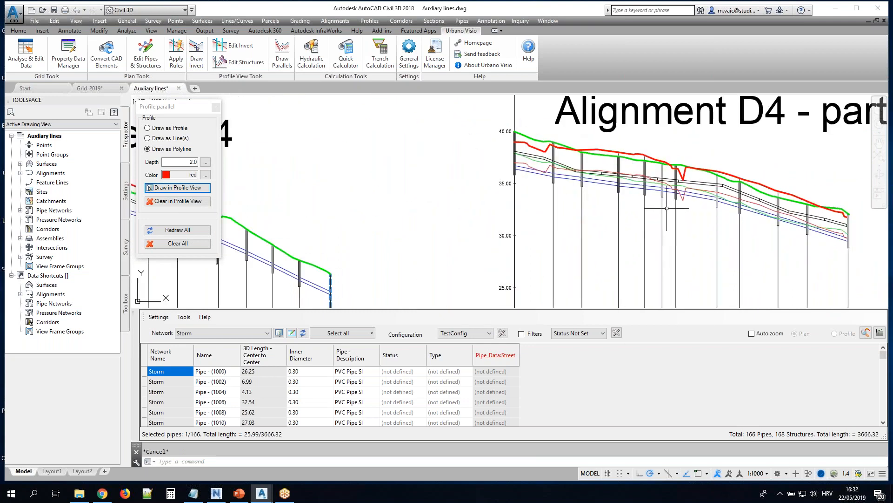
scroll(693, 194, "up", 3)
scroll(703, 180, "up", 2)
middle_click_drag(736, 236, 526, 244)
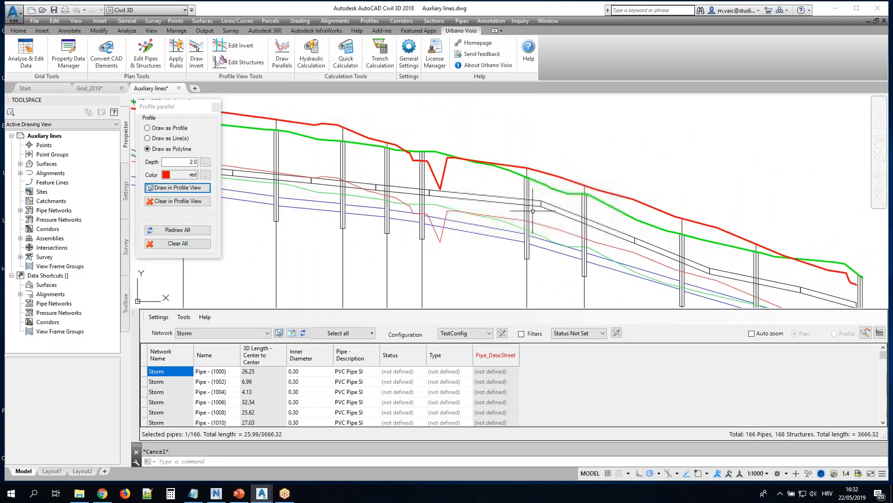
scroll(484, 208, "down", 4)
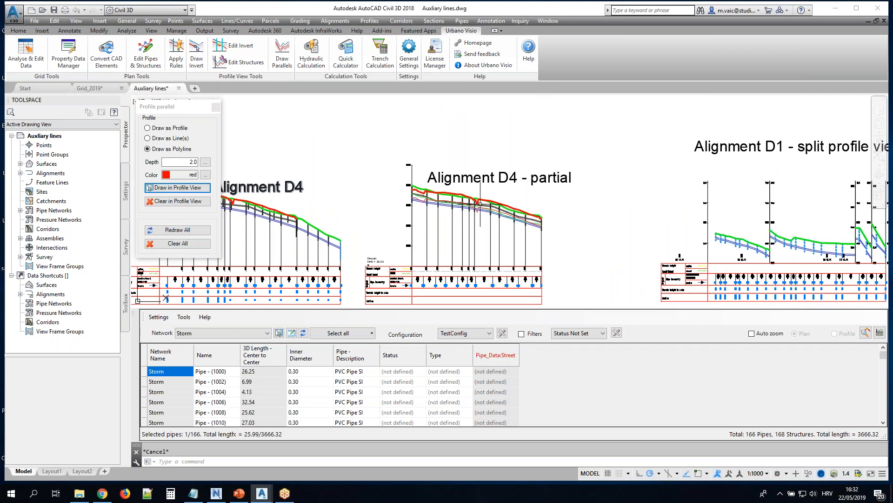
Draw a profile-type parallel at depth 2.0 from the green terrain profile in the Alignment D1 - split profile view
mouse_move(810, 229)
middle_mouse_down()
mouse_move(654, 202)
mouse_move(556, 197)
middle_mouse_up()
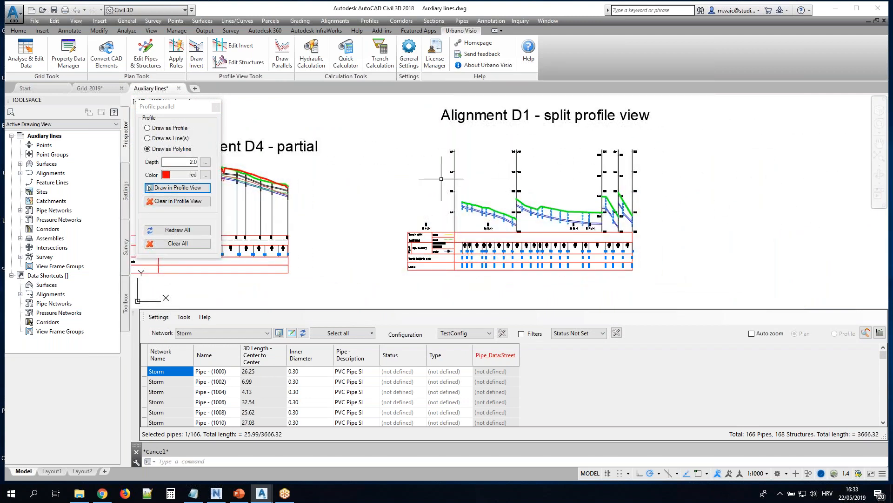
scroll(636, 220, "up", 2)
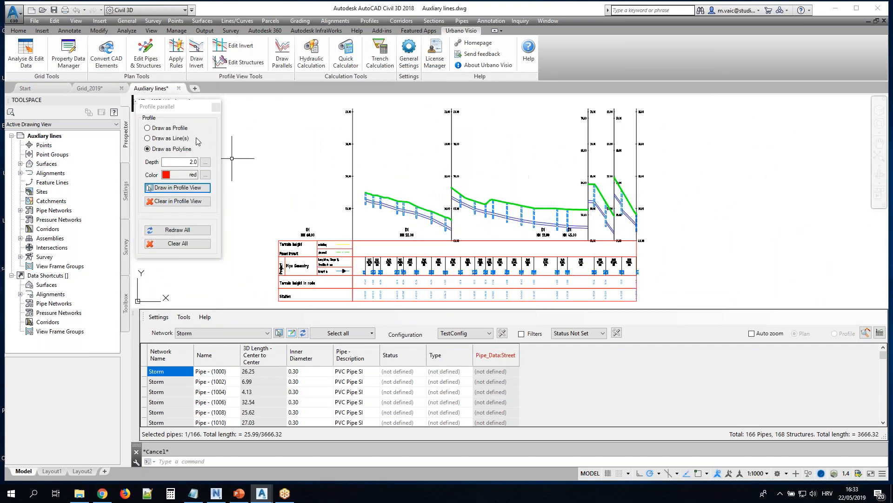
left_click(168, 133)
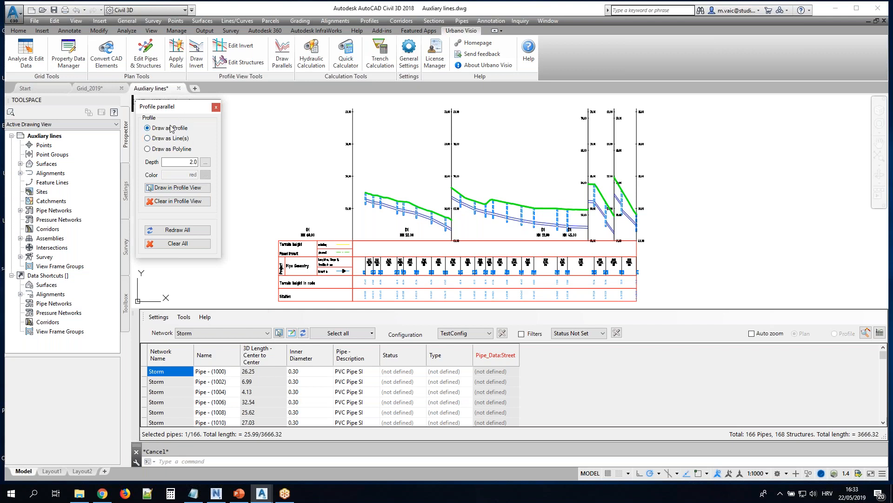
left_click(166, 188)
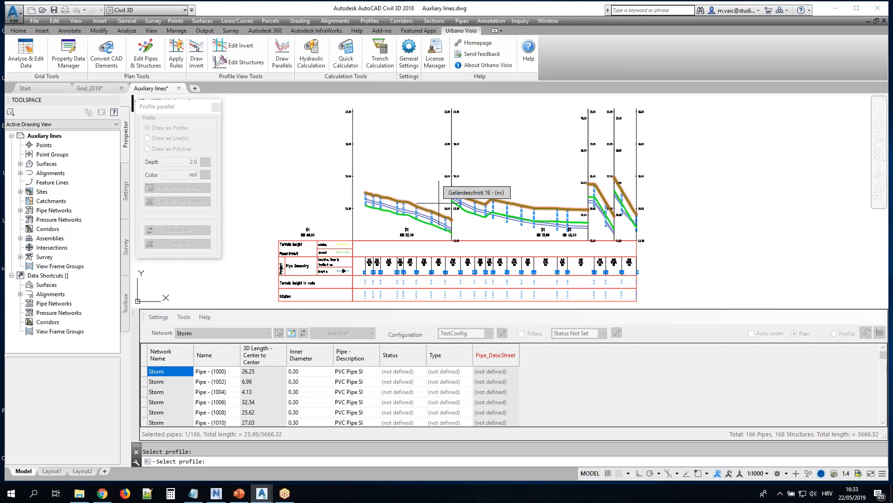
key("Escape")
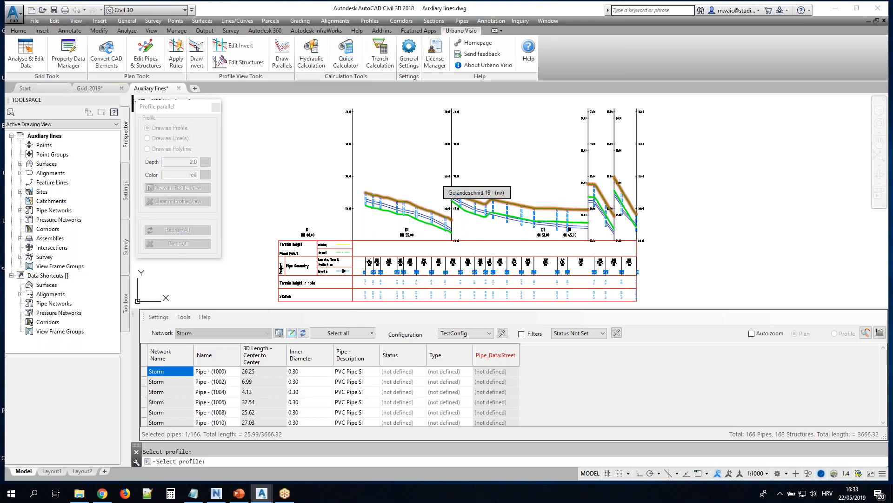
right_click(506, 271)
left_click(785, 270)
key("Escape")
Close the Profile parallel dialog and close Auxliary lines.dwg without saving its changes
scroll(408, 205, "up", 5)
scroll(408, 205, "down", 3)
scroll(407, 200, "down", 5)
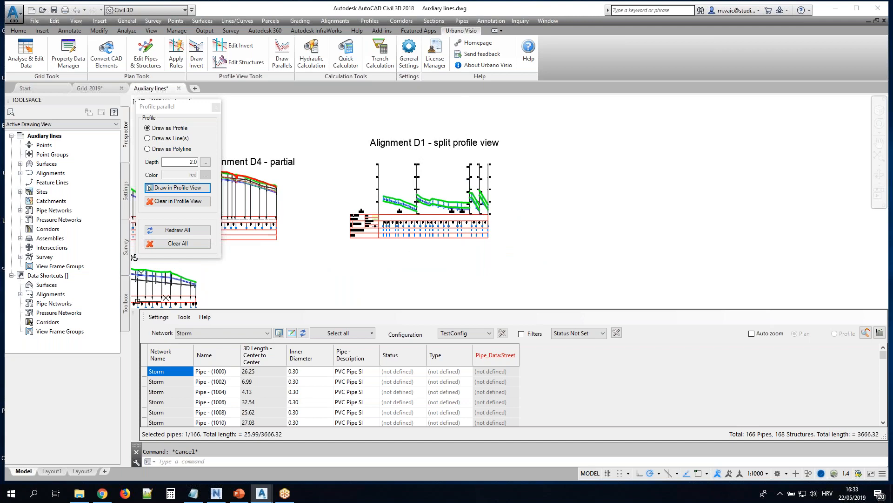
left_click(216, 107)
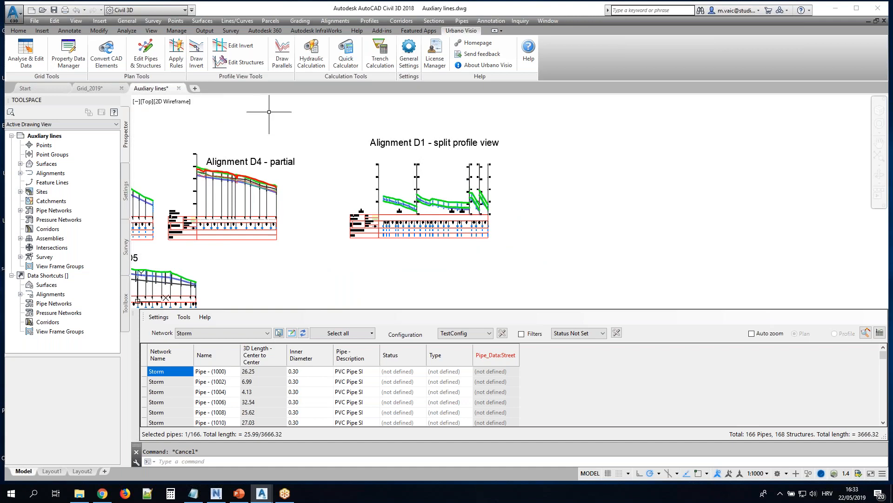
left_click(179, 89)
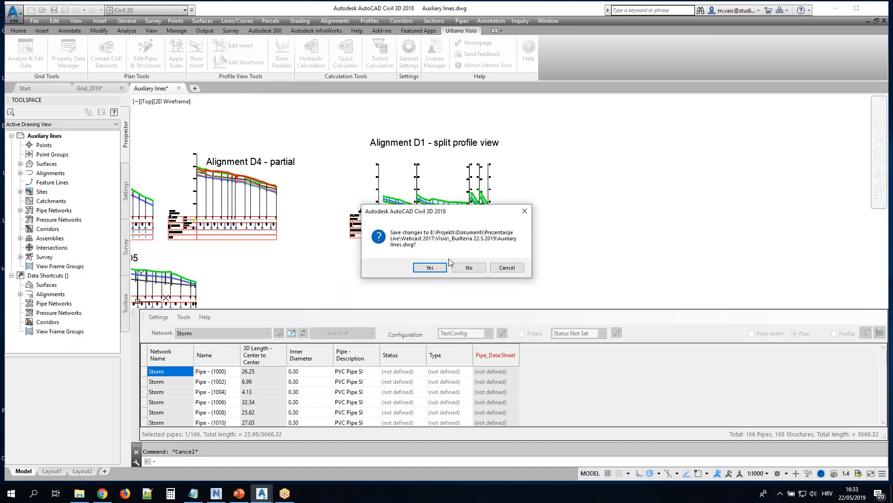
left_click(469, 268)
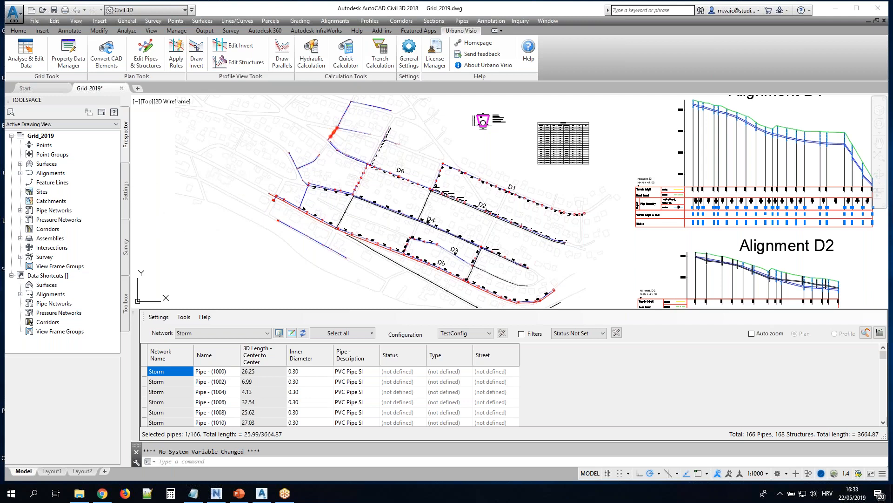
Open the drawing Invert definition and edit.dwg and close the pipe data grid
left_click_drag(48, 228, 263, 385)
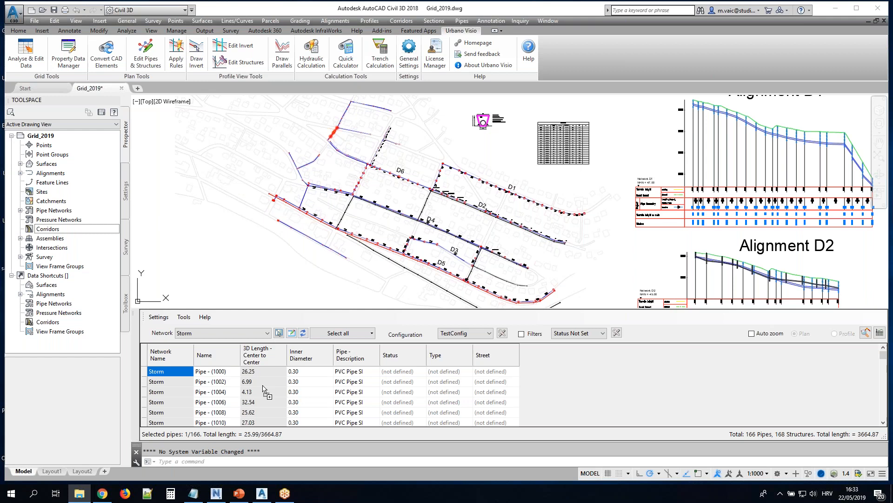
left_click_drag(311, 464, 311, 462)
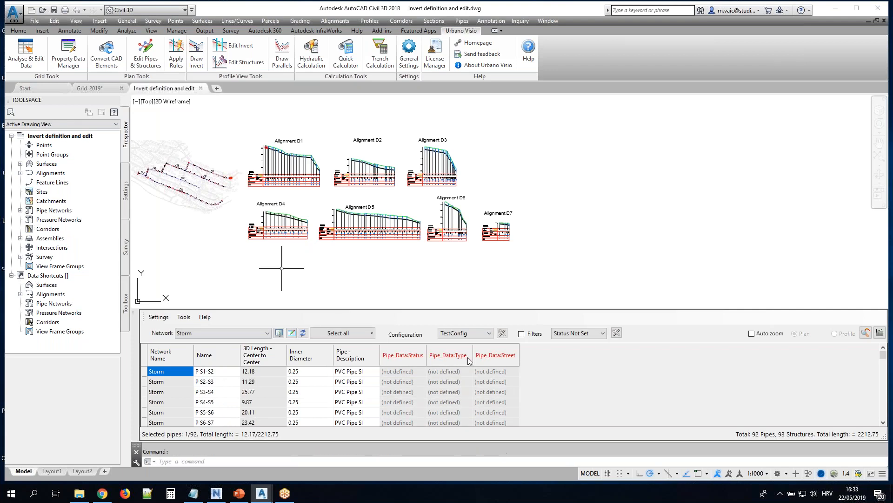
left_click(490, 334)
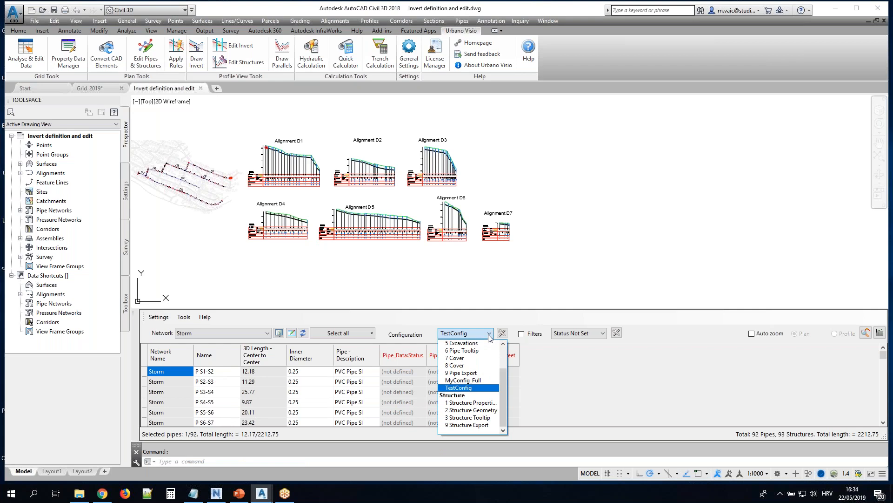
left_click(134, 318)
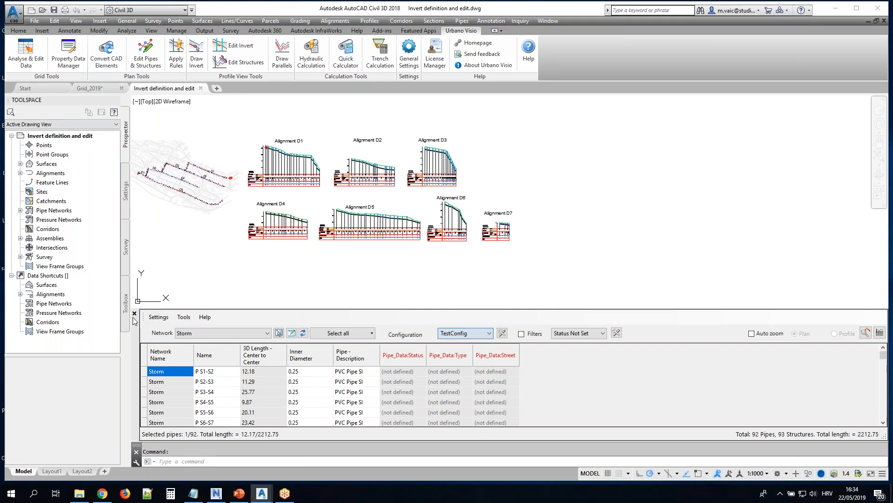
left_click(135, 314)
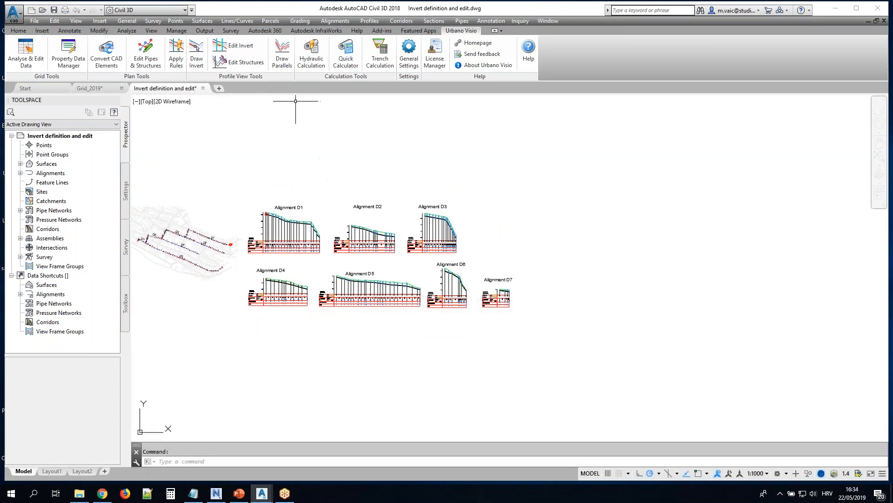
Start Draw Invert for the Storm network and set the referent pipe point to Bottom inner elevation
scroll(280, 283, "up", 4)
scroll(259, 359, "up", 5)
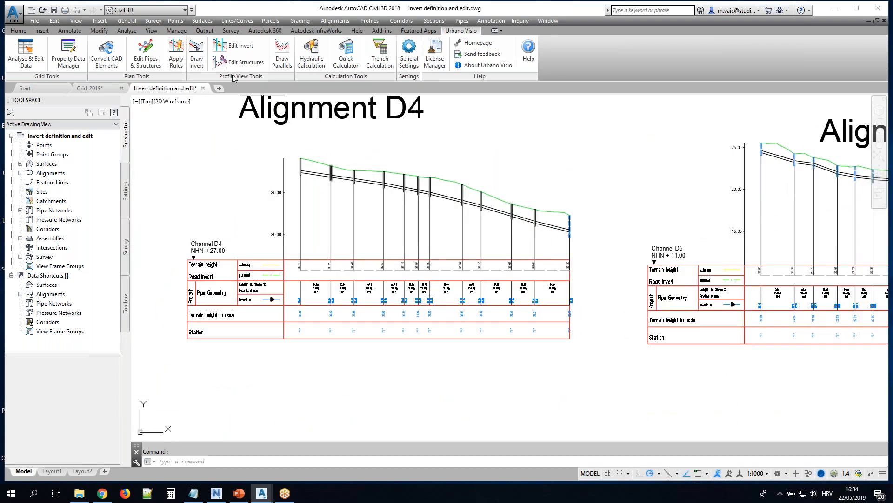
left_click(196, 66)
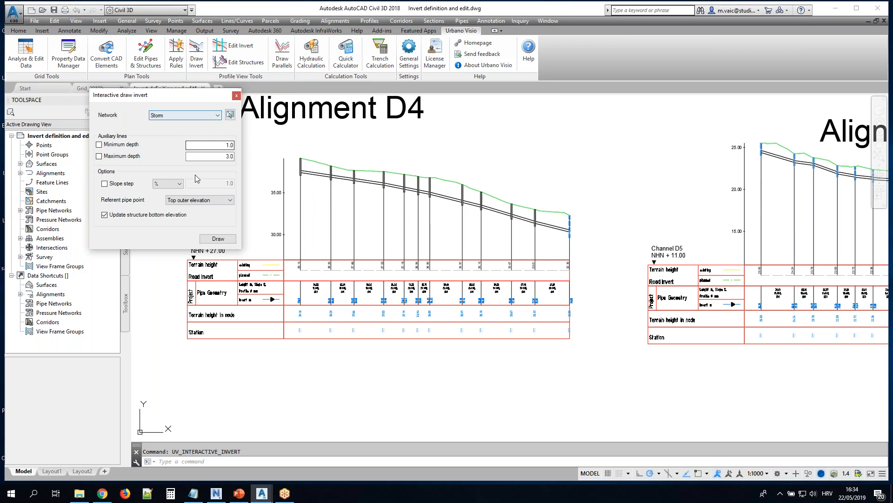
left_click(200, 199)
left_click(196, 231)
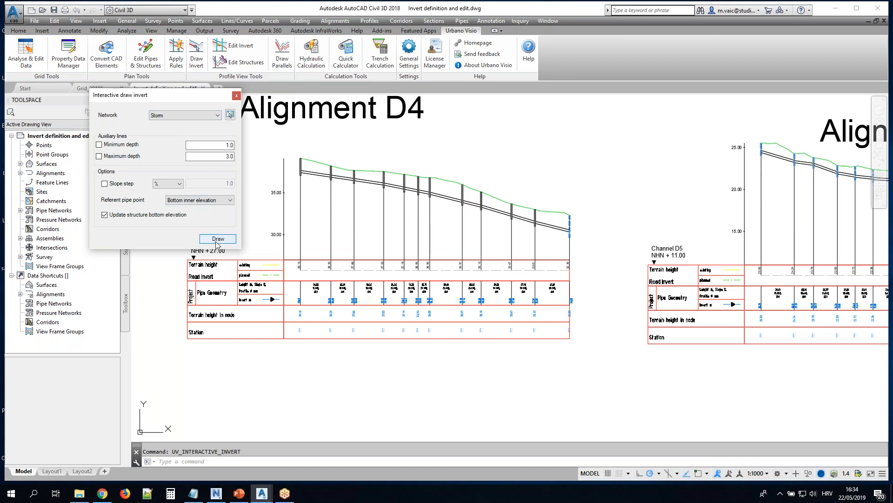
Draw a new invert in the Alignment D4 profile view from structure S50 to S55, with vertical drops at S51 and S52
left_click(217, 239)
scroll(329, 176, "up", 2)
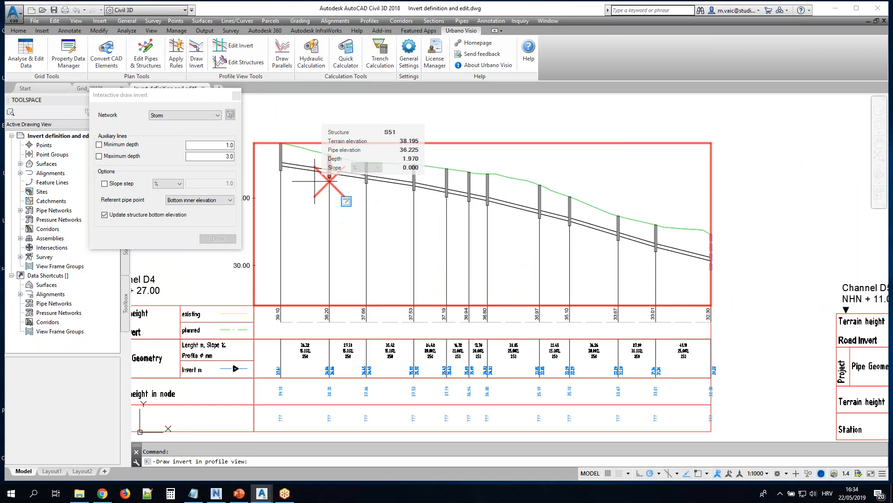
scroll(278, 182, "up", 4)
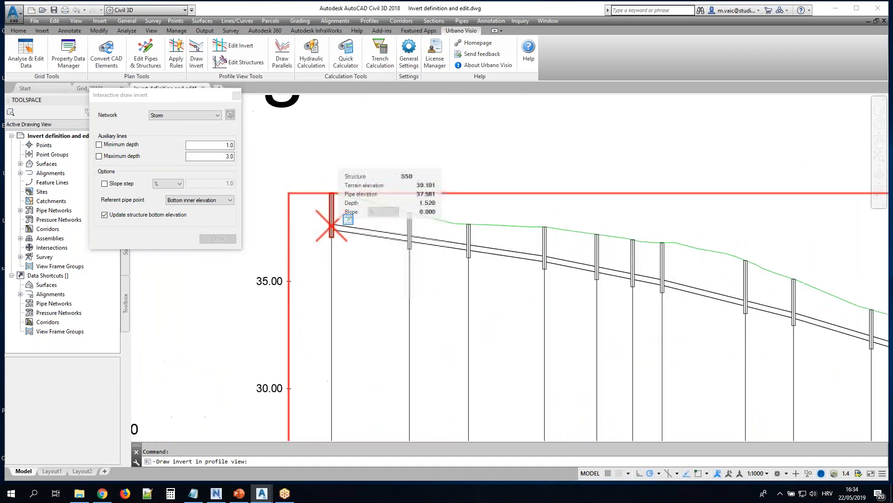
left_click(331, 228)
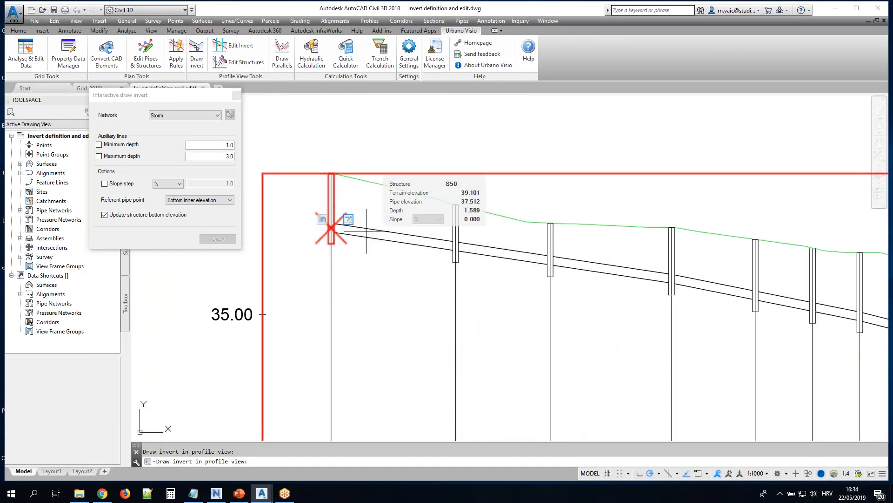
left_click(456, 277)
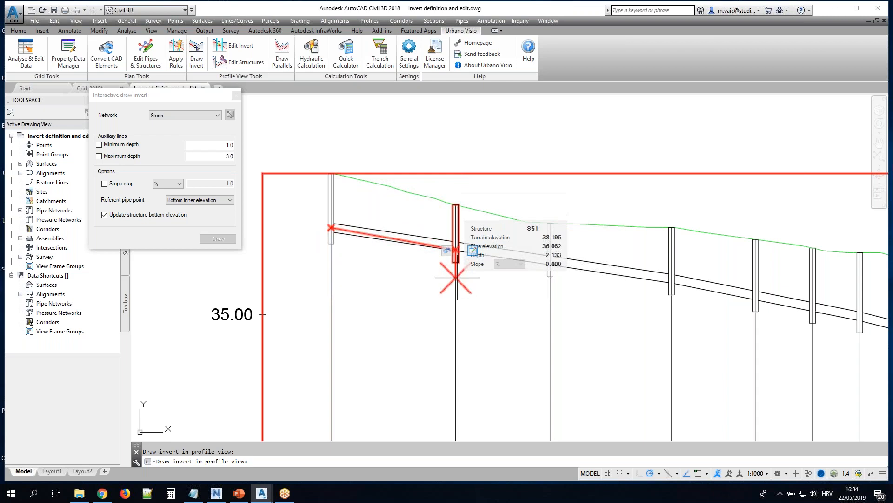
left_click(550, 306)
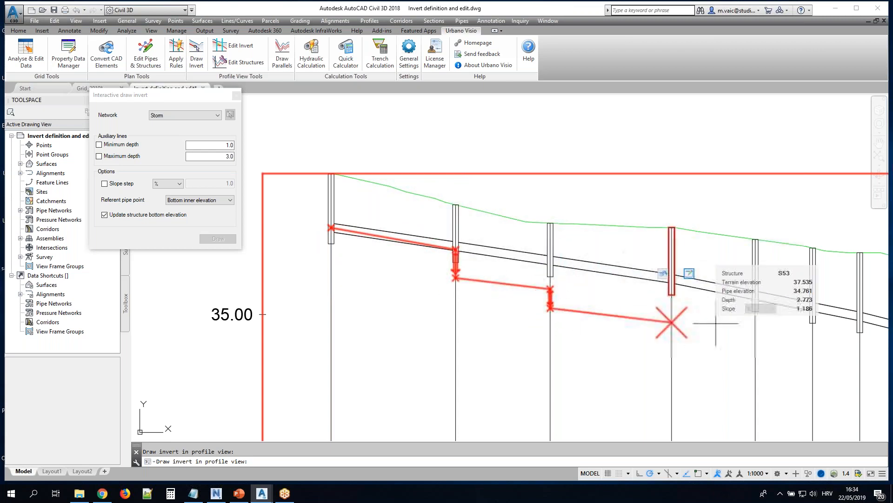
left_click(813, 332)
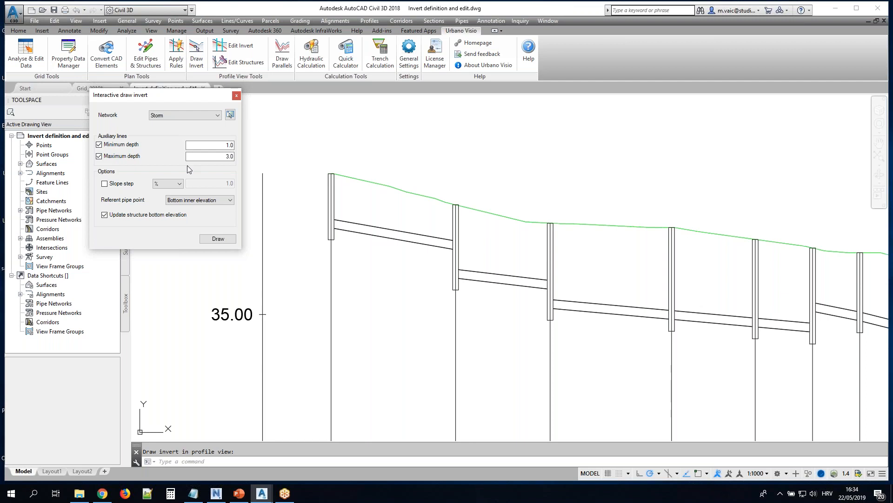
Redraw the invert as one straight run from S50 to S52, with minimum depth 1.0 and maximum depth 3.0 auxiliary lines enabled
left_click(221, 240)
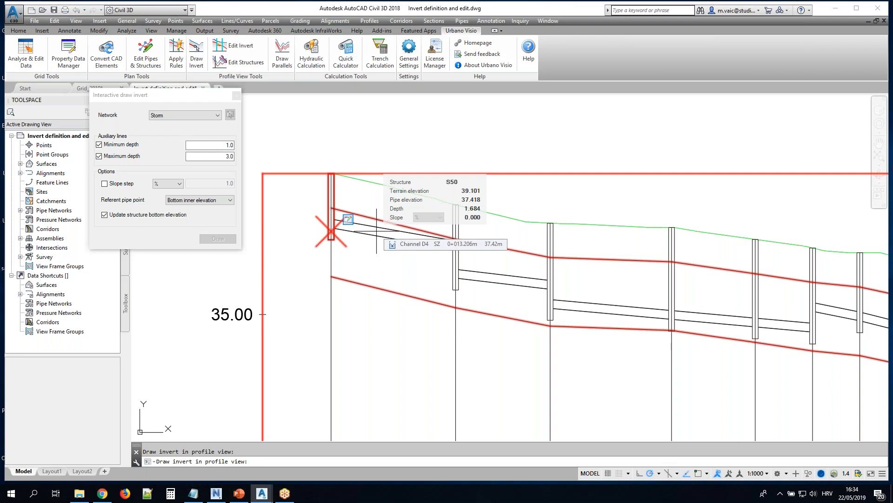
left_click(331, 233)
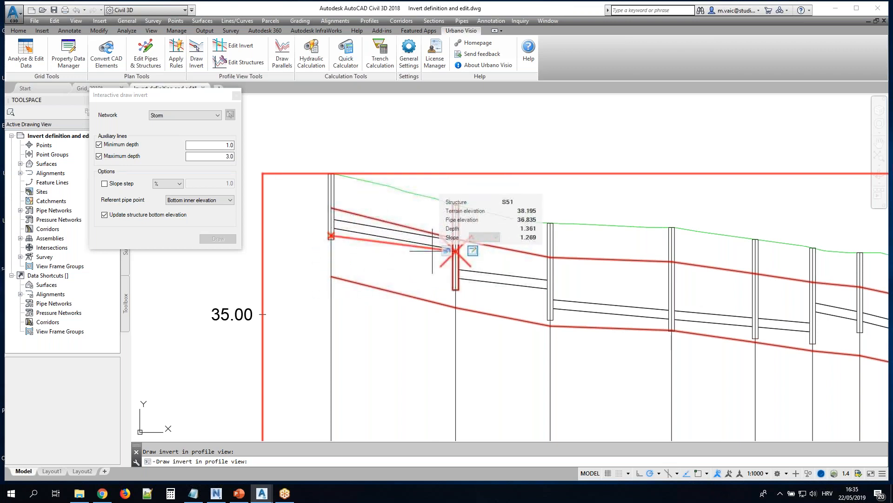
left_click(550, 274)
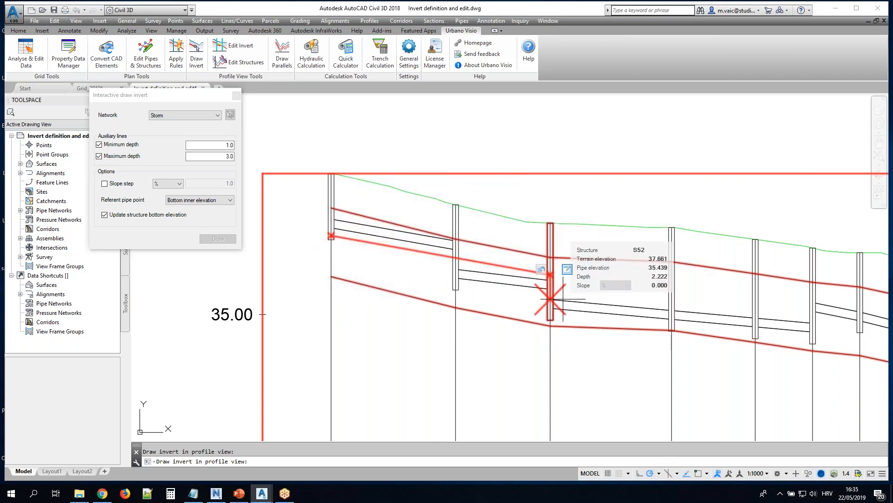
right_click(563, 301)
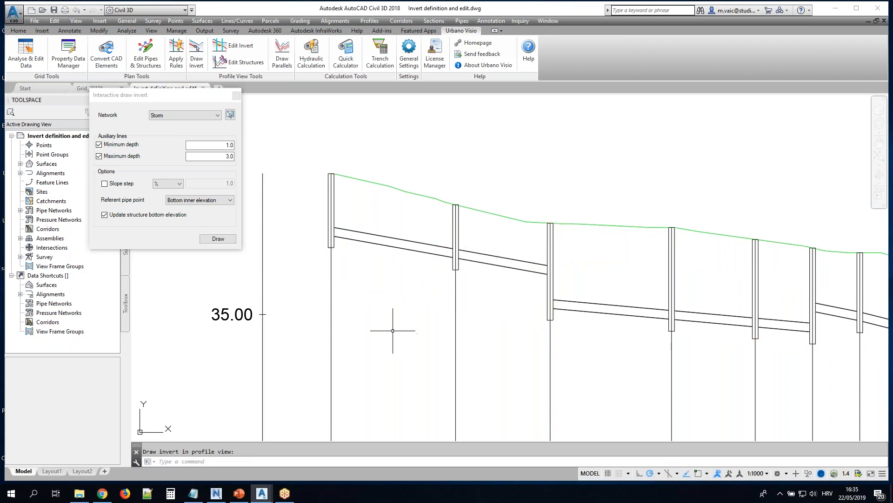
Disable the depth auxiliary lines, enable a 0.25 % slope step, and redraw the invert from S52 to S53
left_click(135, 157)
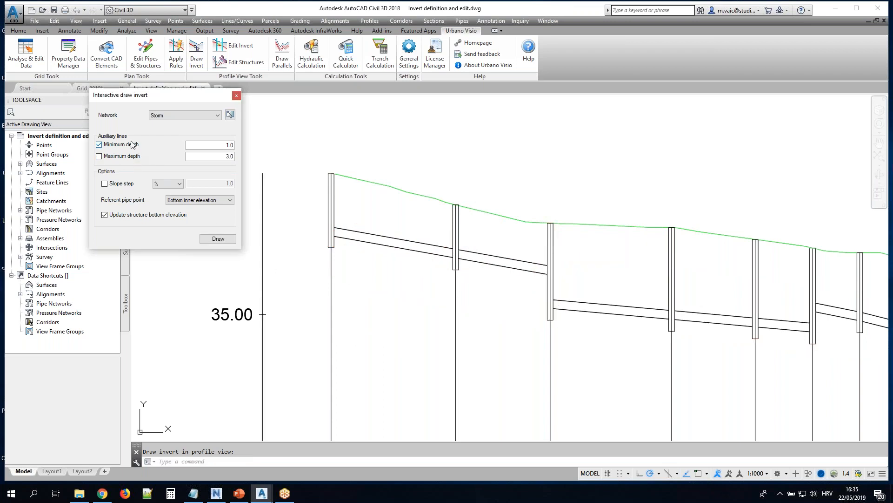
left_click(117, 183)
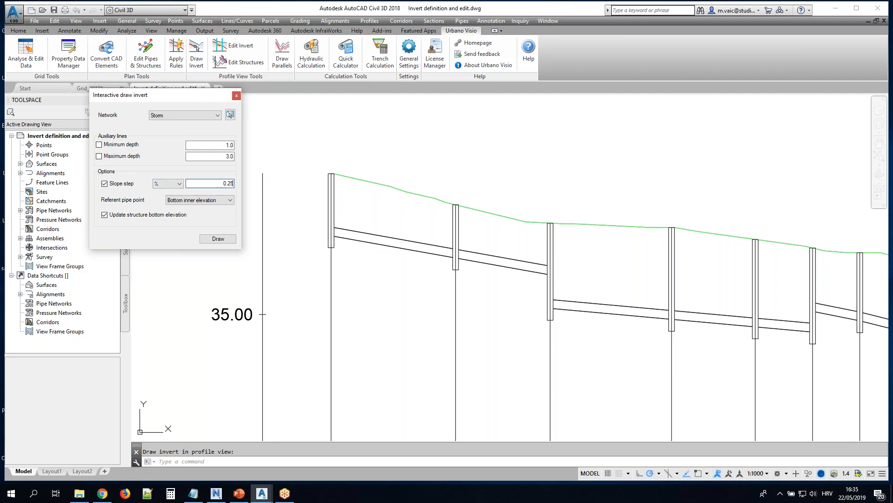
left_click(218, 239)
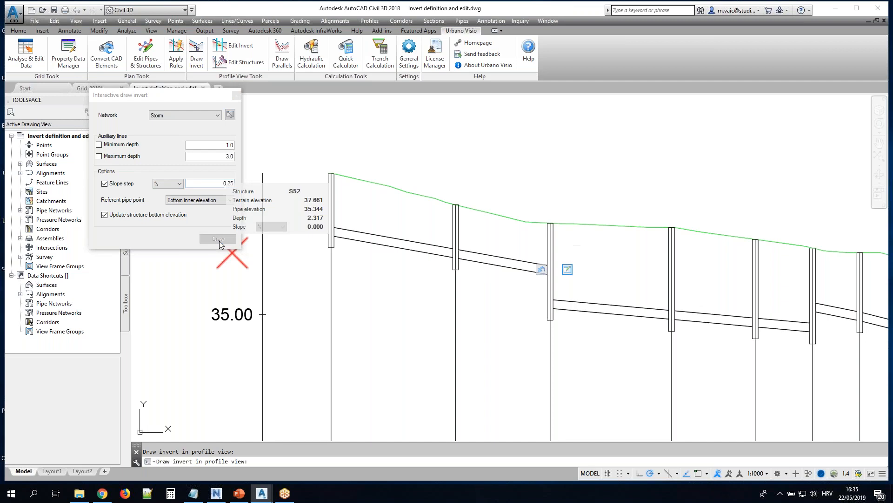
left_click(584, 302)
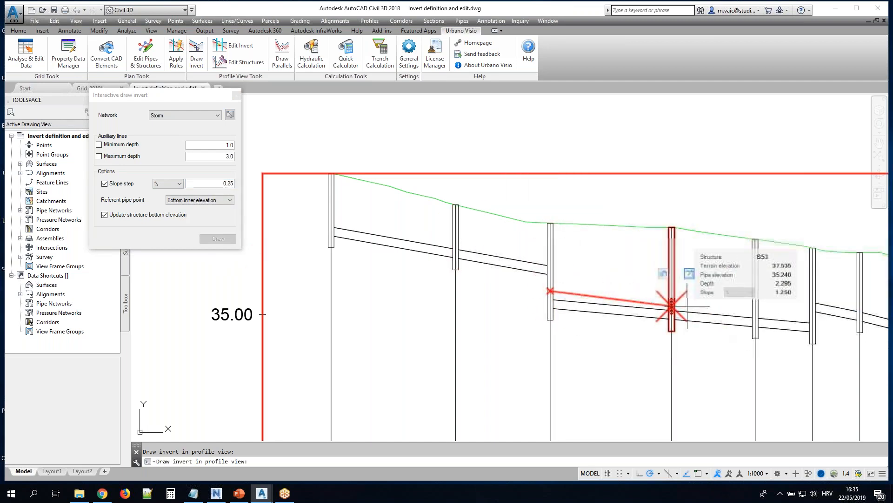
scroll(670, 312, "up", 3)
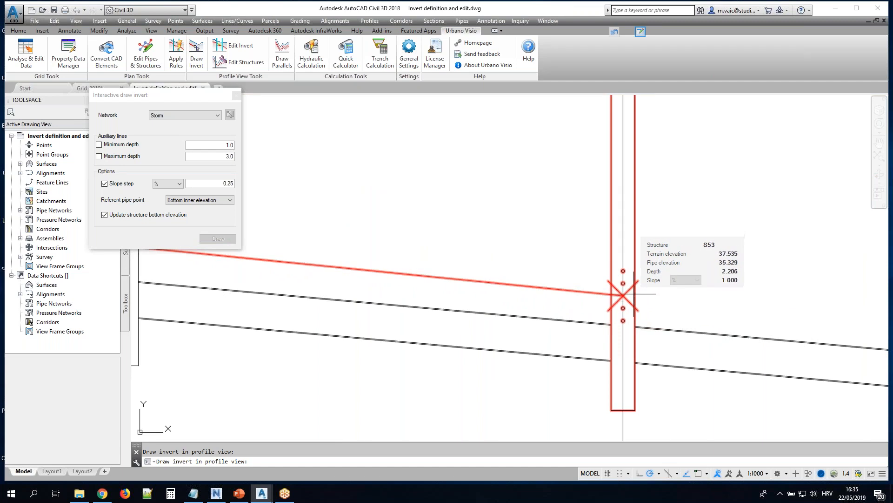
left_click(623, 319)
scroll(483, 244, "down", 6)
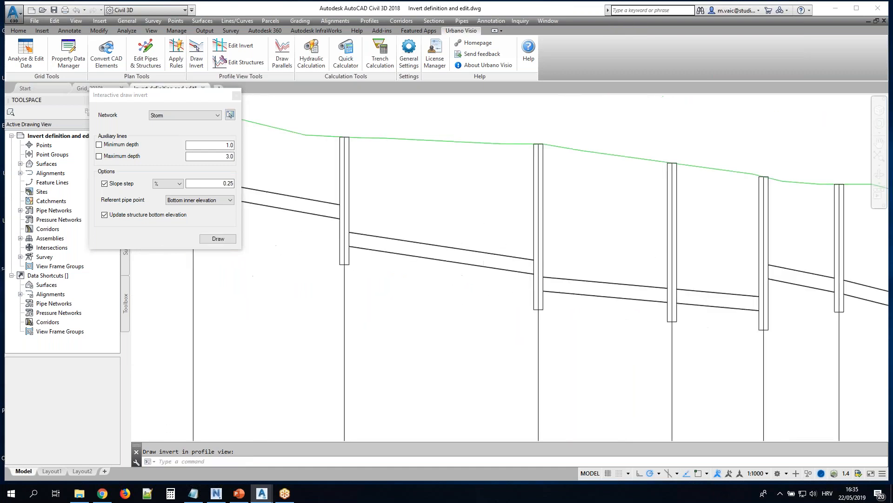
Disable the slope step and start drawing a new invert at structure S53, at pipe elevation 35.140
scroll(474, 246, "up", 2)
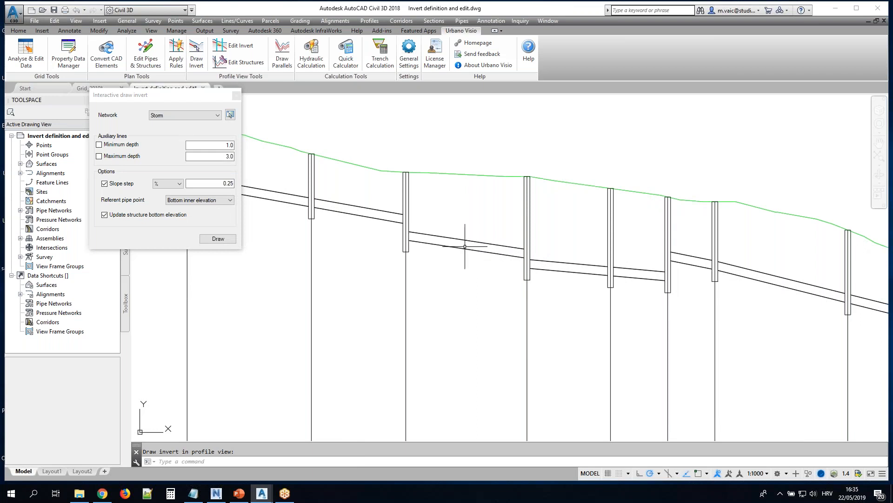
left_click(111, 186)
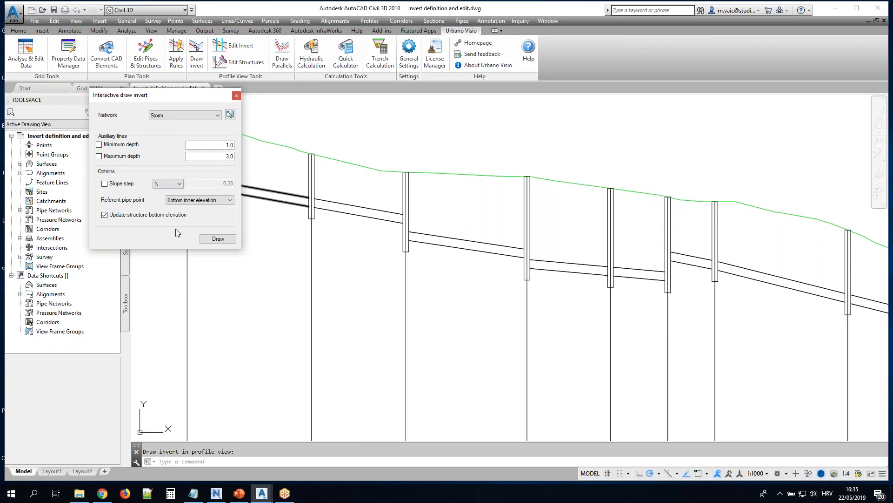
left_click(218, 239)
mouse_move(687, 287)
middle_mouse_down()
mouse_move(632, 278)
mouse_move(516, 232)
middle_mouse_up()
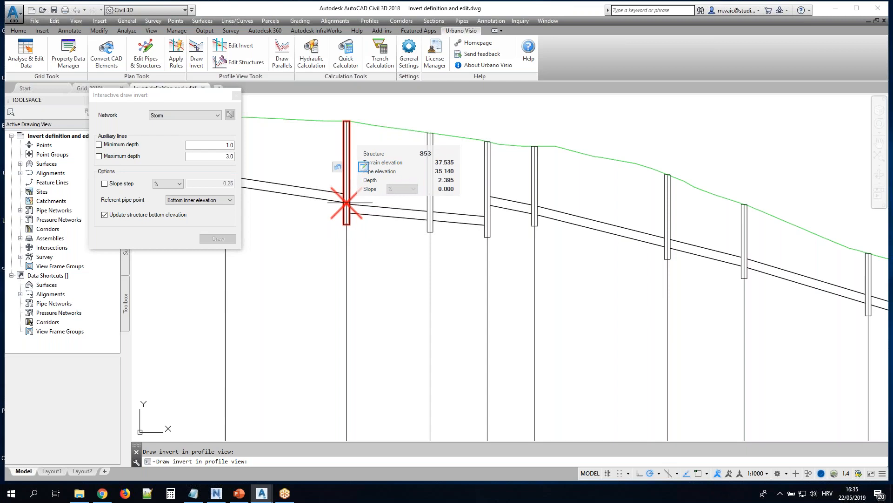
left_click(347, 202)
scroll(429, 210, "up", 2)
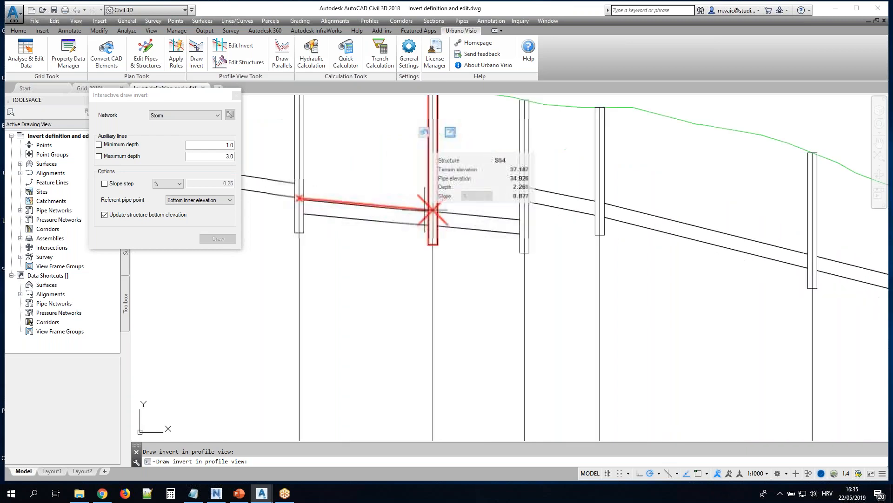
Try pipe depths of 2, 3 and 2.5 for the invert point at S54, and place it with a 2 % slope
left_click(450, 134)
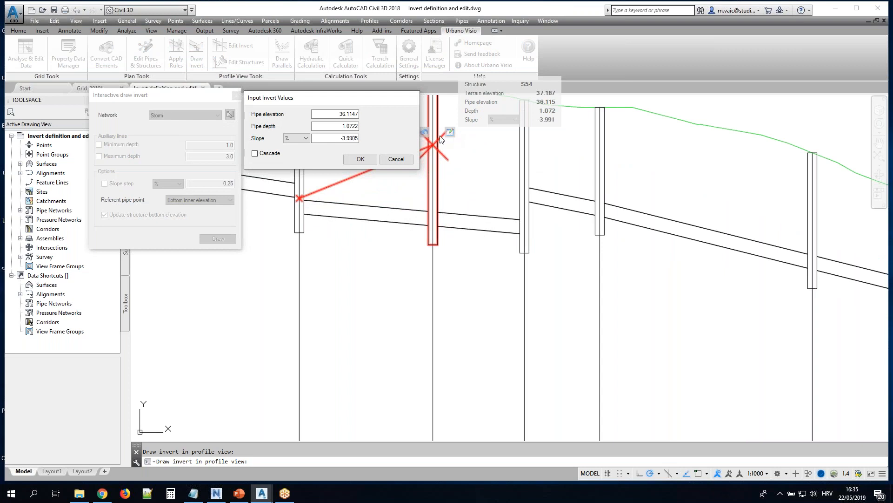
double_click(343, 127)
type("2")
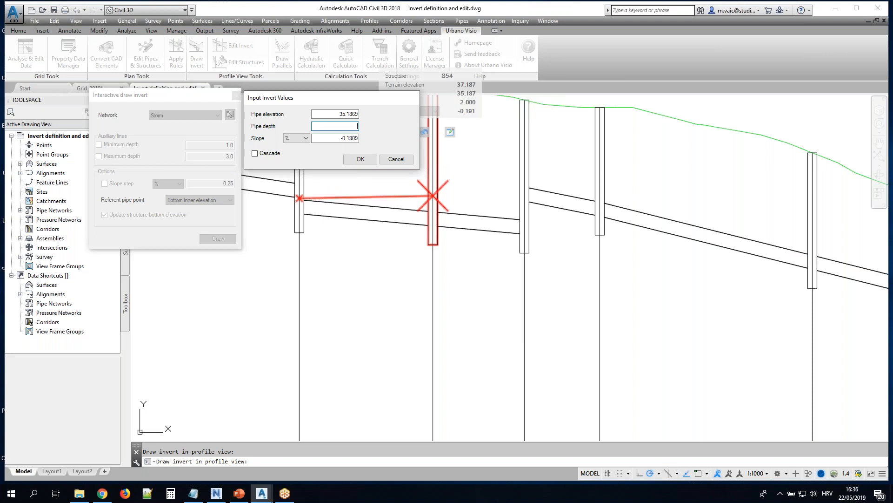
type("3")
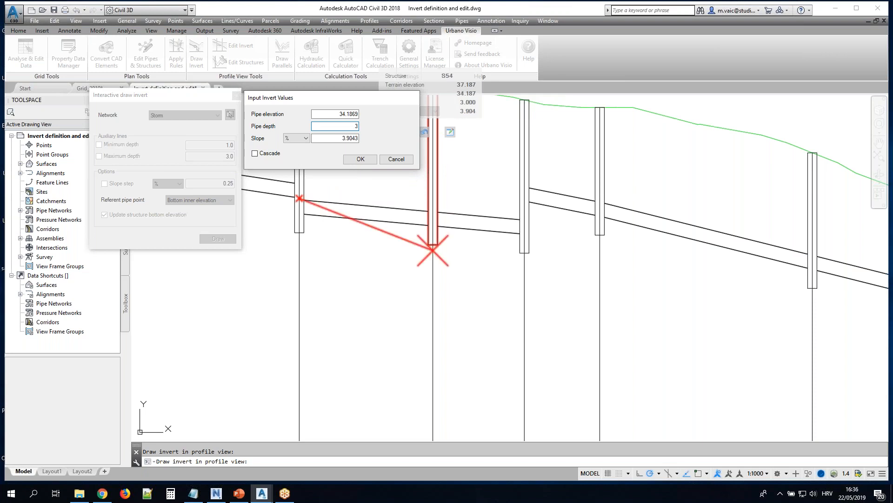
type("2.5")
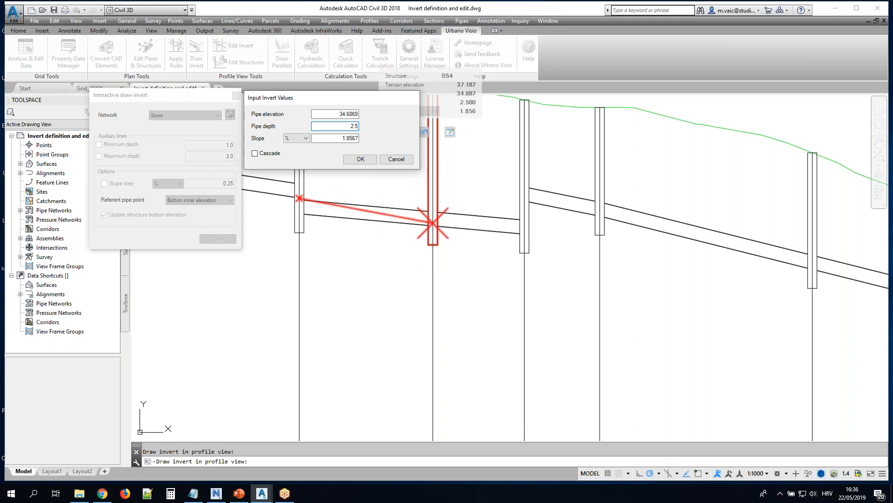
double_click(346, 137)
type("2")
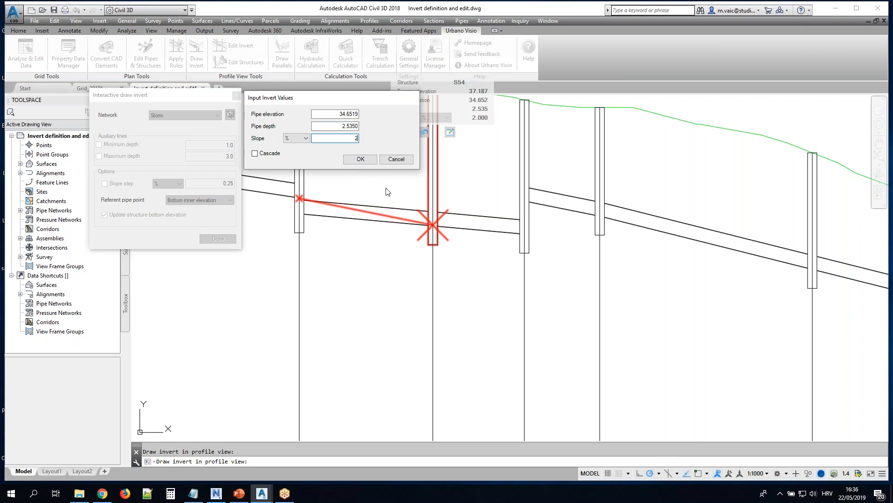
key("BackSpace")
left_click(360, 159)
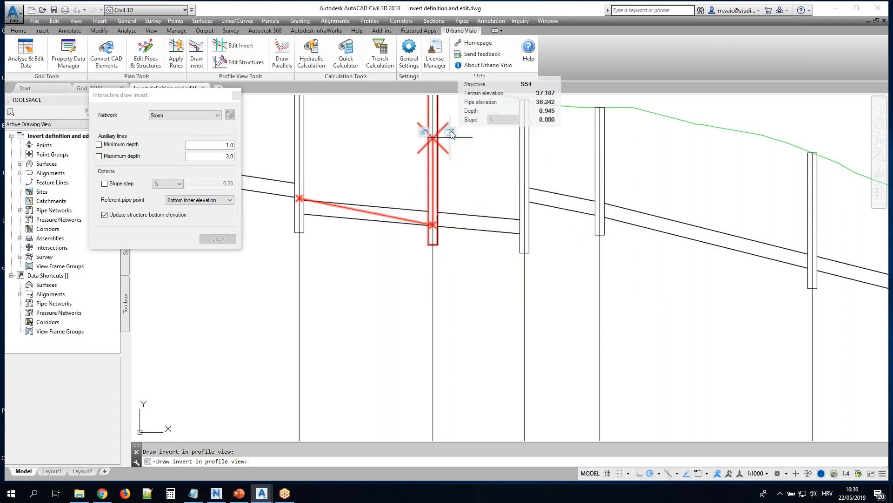
Add a cascade to the invert at S54, trying a dH of 1 and accepting 0.5
left_click(437, 138)
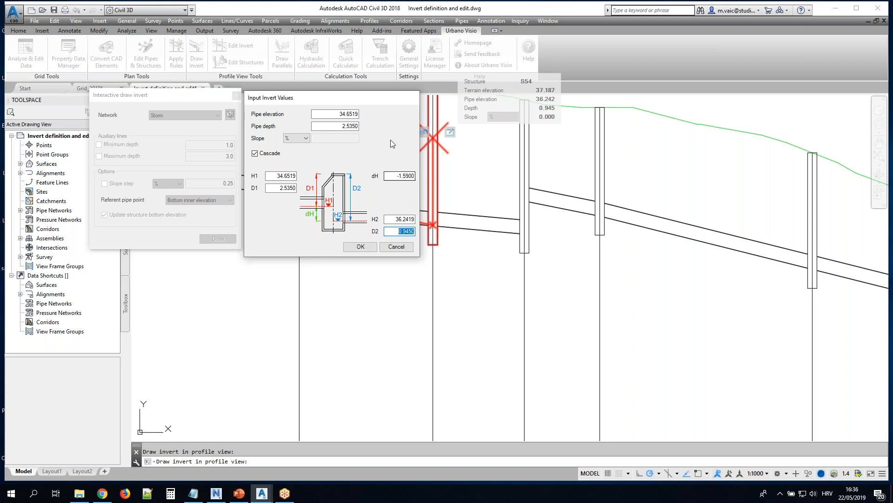
left_click(396, 175)
type("1")
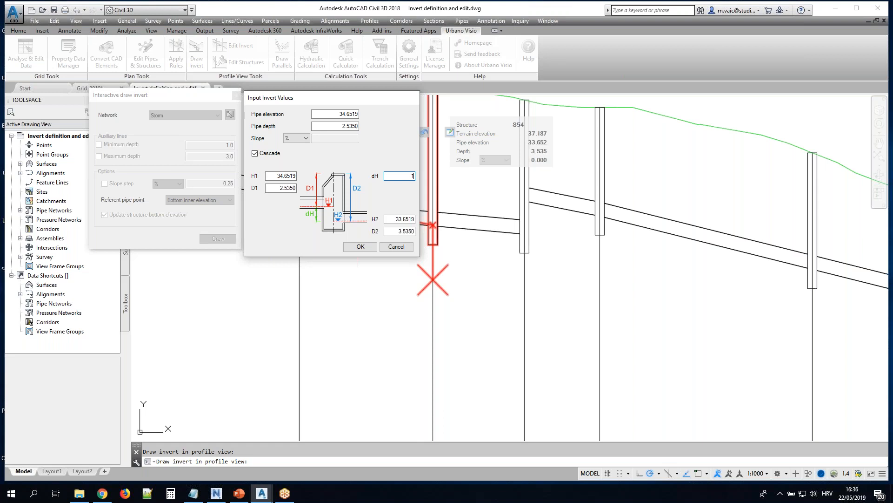
key("Tab")
double_click(409, 175)
type("0.5")
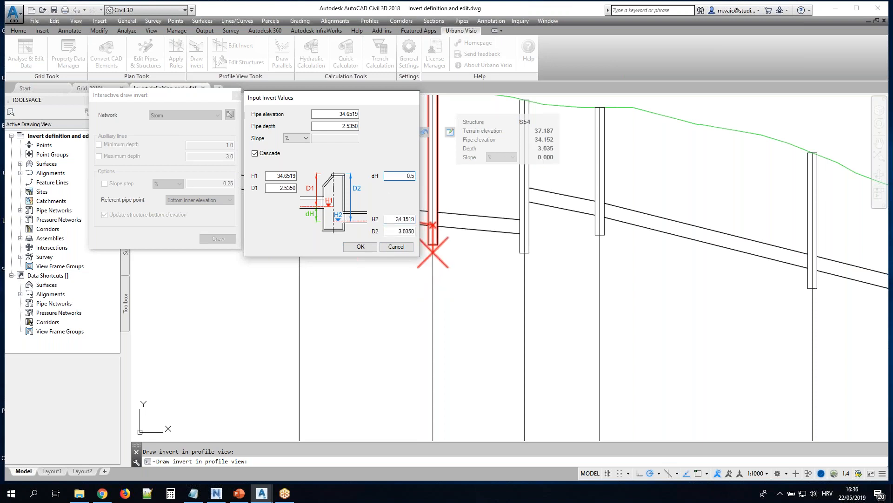
left_click(360, 247)
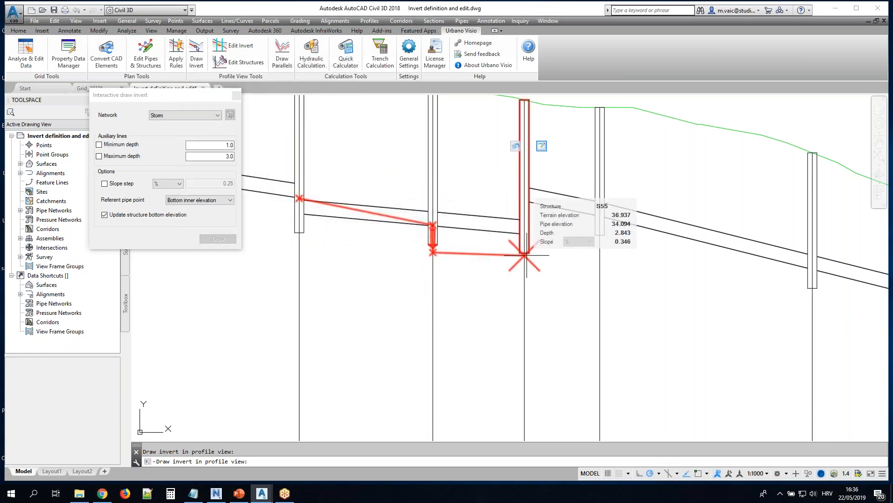
Finish the invert at the third structure beyond S54 and close the interactive draw invert dialog
right_click(843, 268)
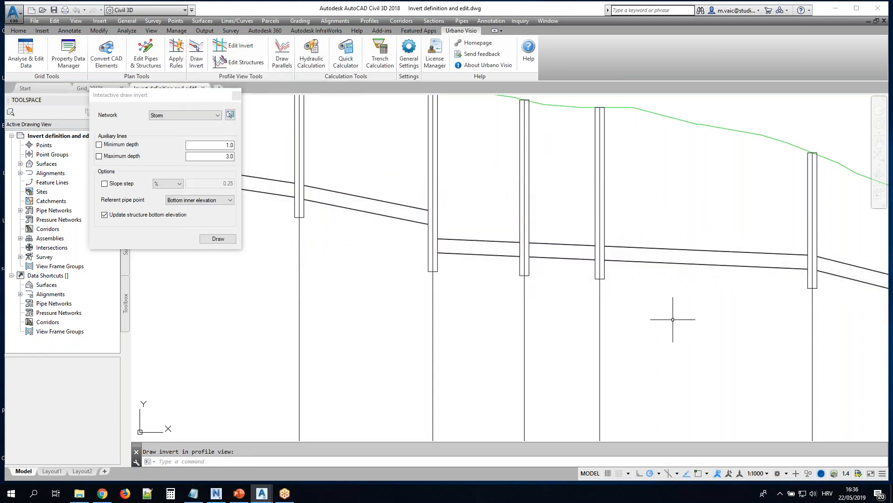
scroll(580, 318, "down", 2)
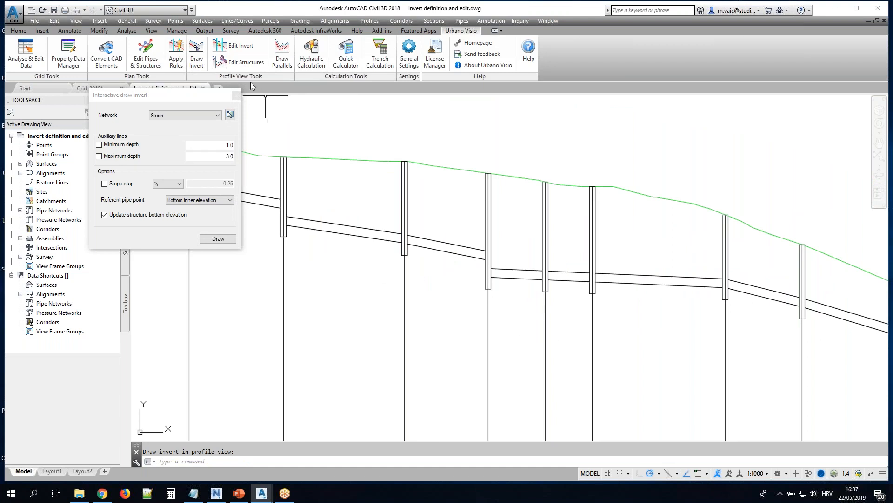
left_click(237, 95)
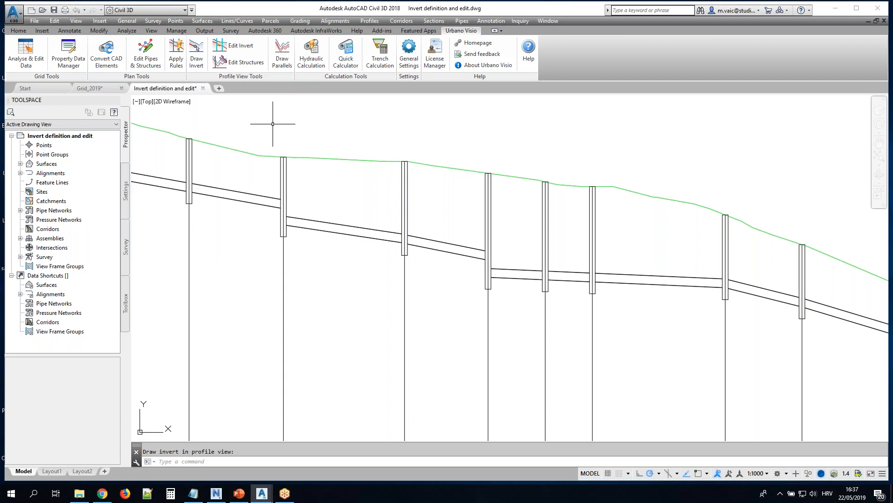
Start Edit Invert for the Storm network and select the element sequence from S50 to S53
scroll(303, 127, "down", 2)
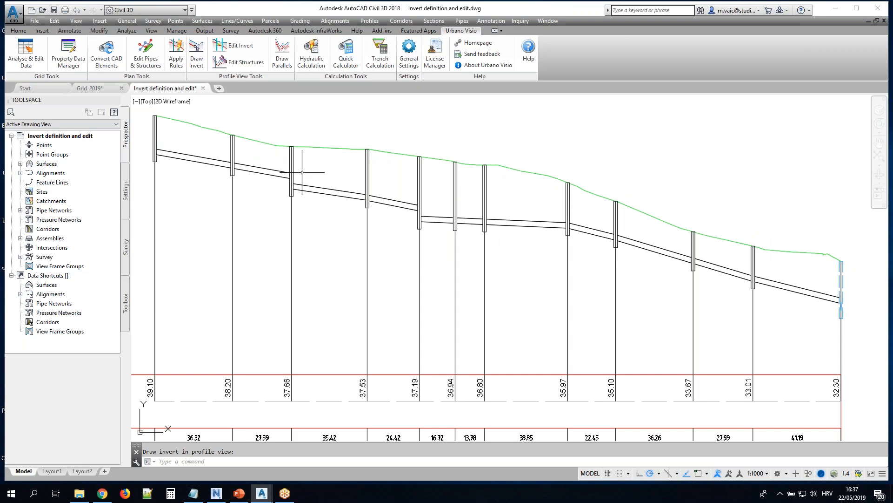
left_click(325, 146)
left_click(235, 47)
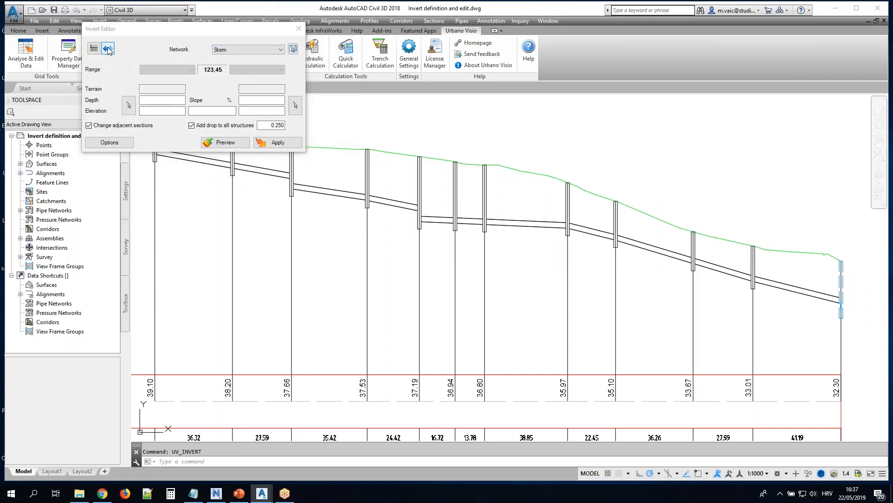
left_click(107, 49)
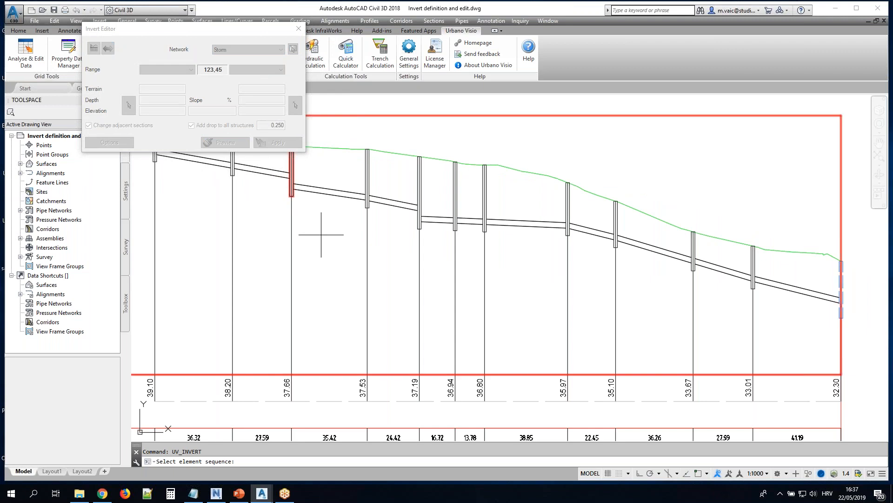
middle_click_drag(290, 223, 377, 276)
left_click(242, 200)
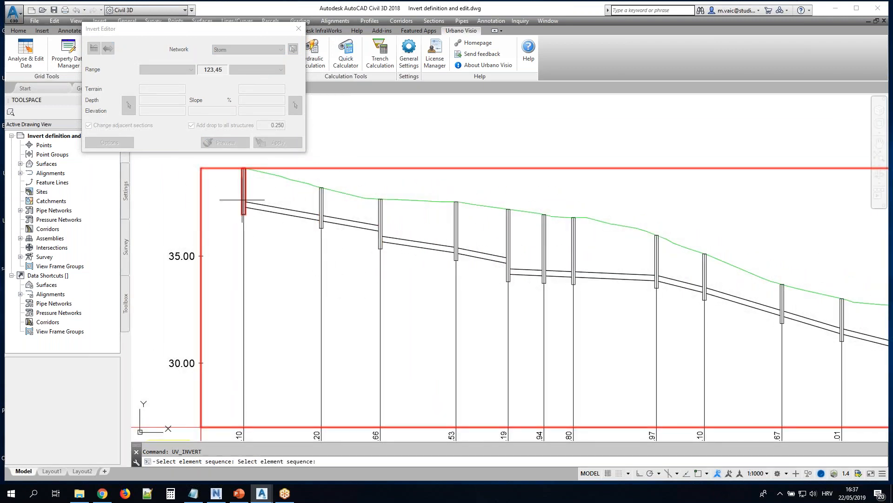
left_click(457, 232)
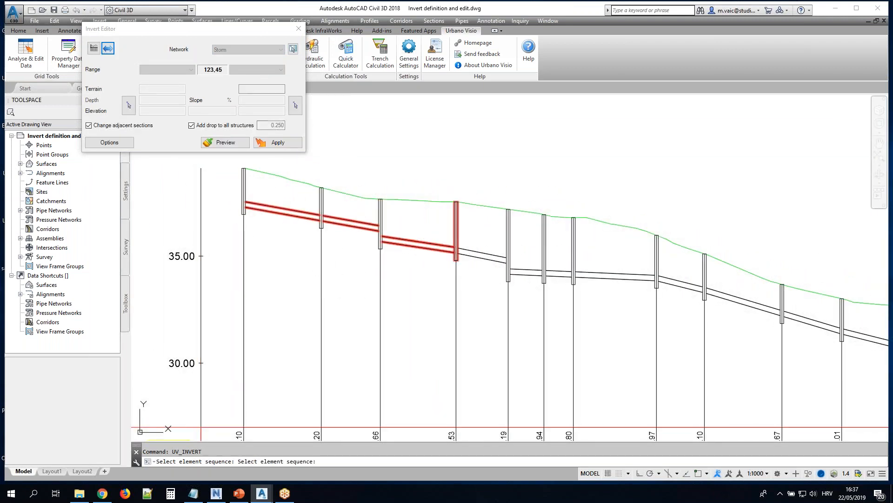
Turn off adding a drop to all structures and apply a straight invert between S50 and S53
left_click(192, 126)
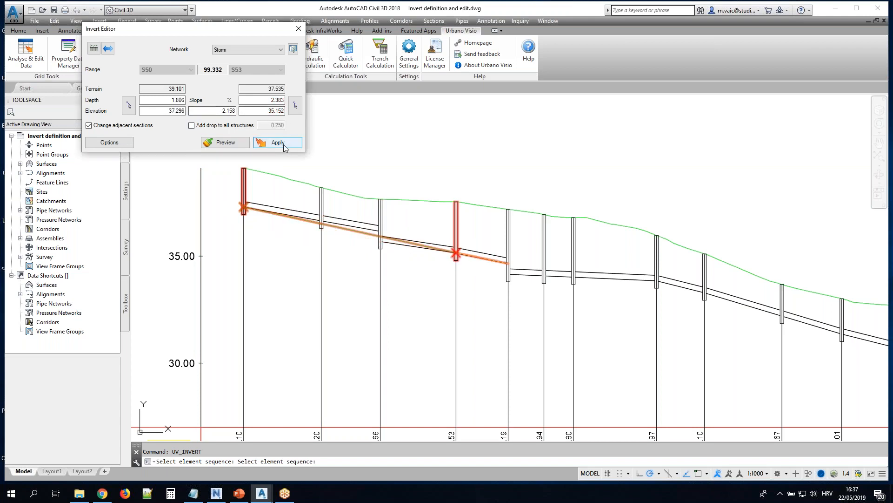
scroll(327, 227, "up", 2)
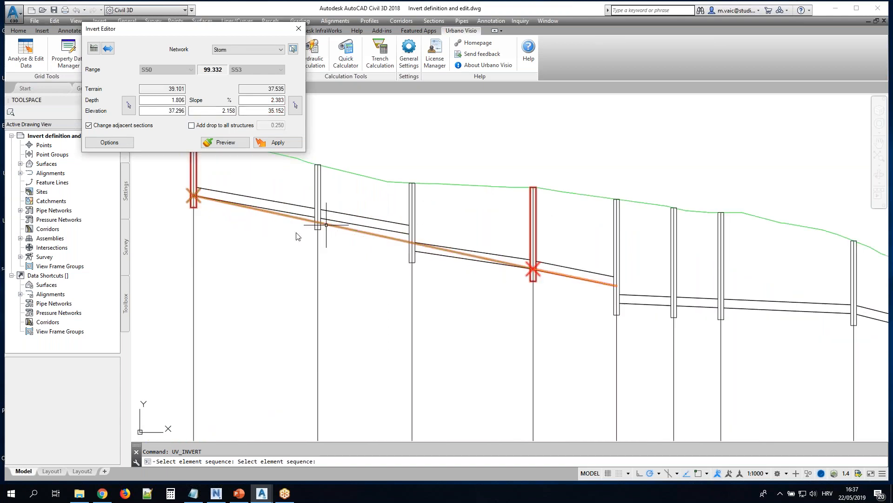
middle_click_drag(358, 273, 474, 301)
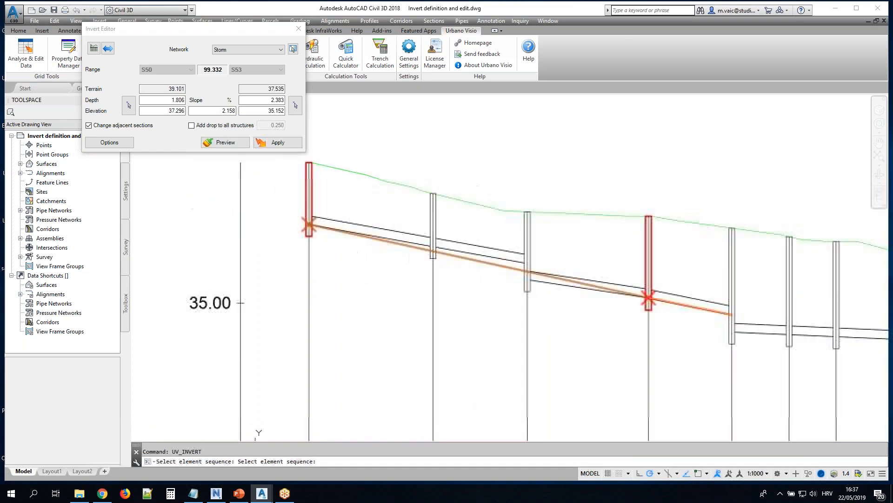
left_click(275, 143)
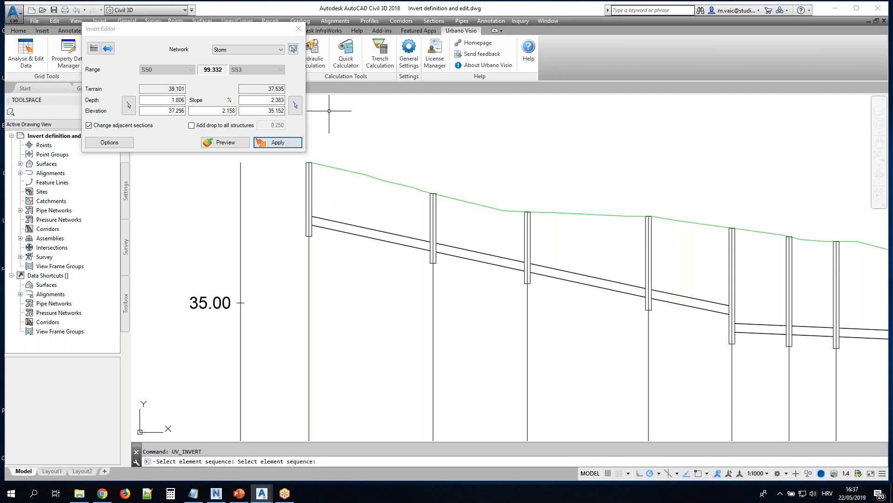
Select the element sequence from S50 to S54 and pick a shallower end point at S54, about 1.82 deep
left_click(108, 49)
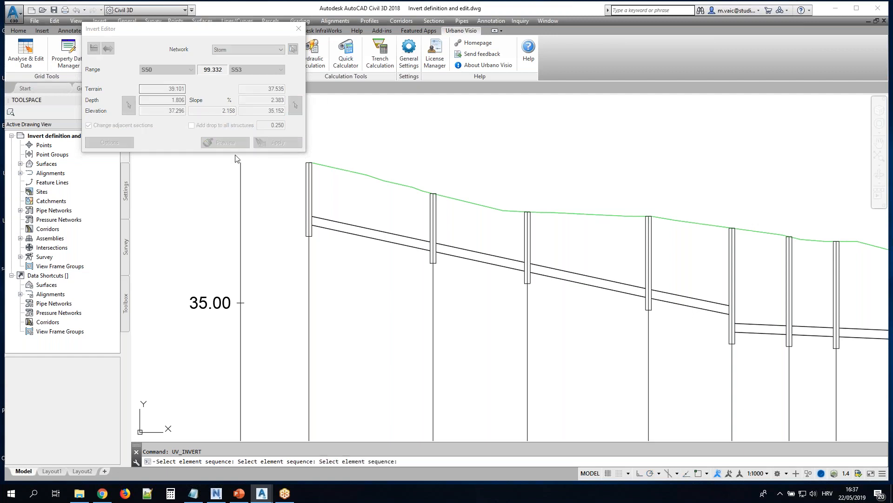
left_click(311, 194)
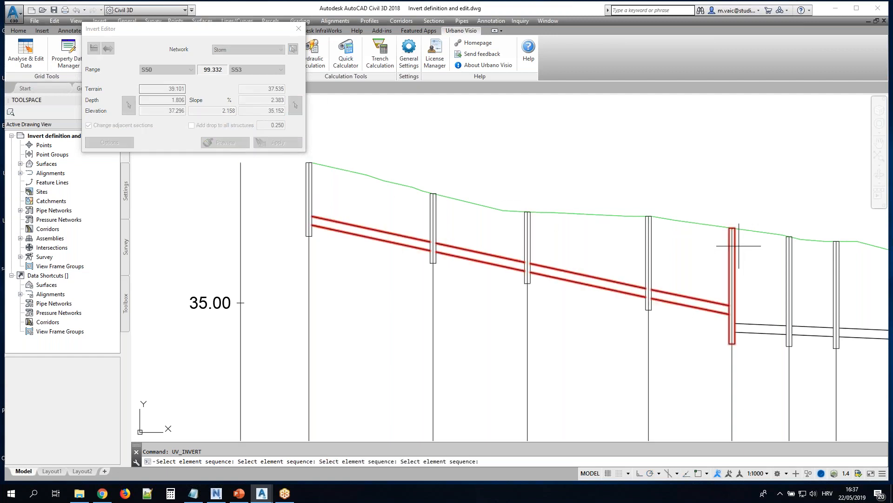
left_click(735, 246)
left_click(295, 105)
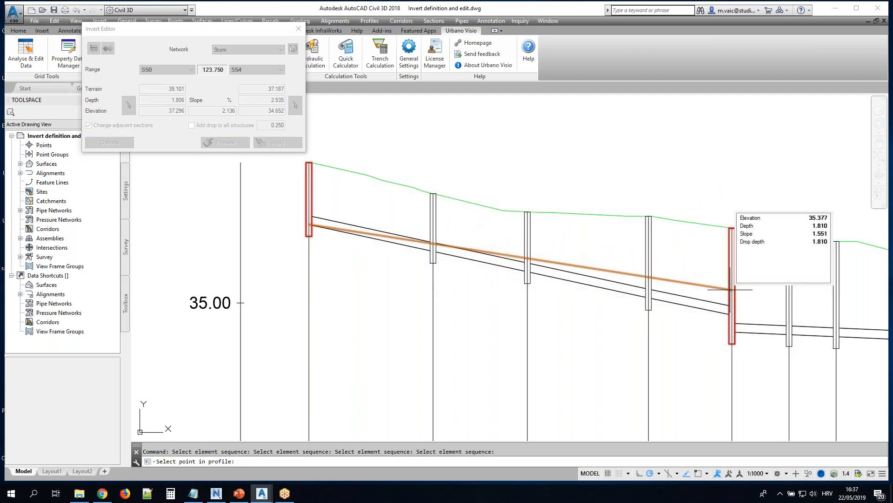
left_click(731, 290)
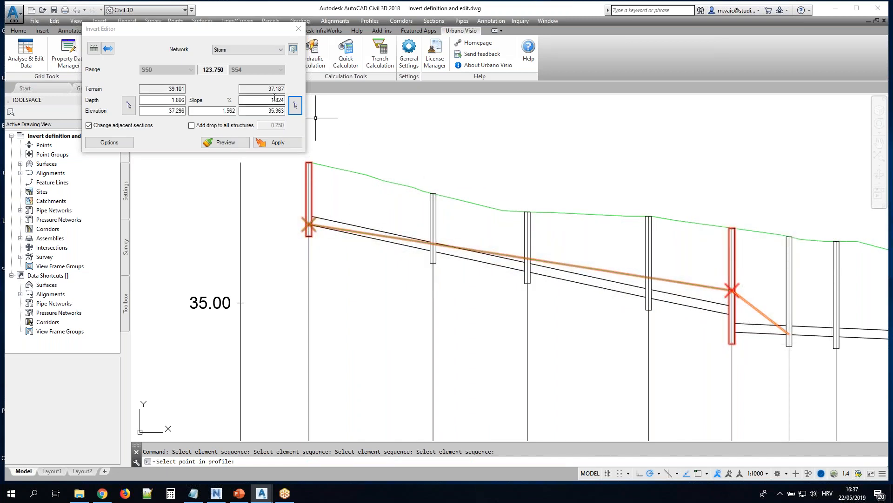
Set the end depth at S54 to 2, turn off changing adjacent sections, and apply the S50–S54 invert
type("2")
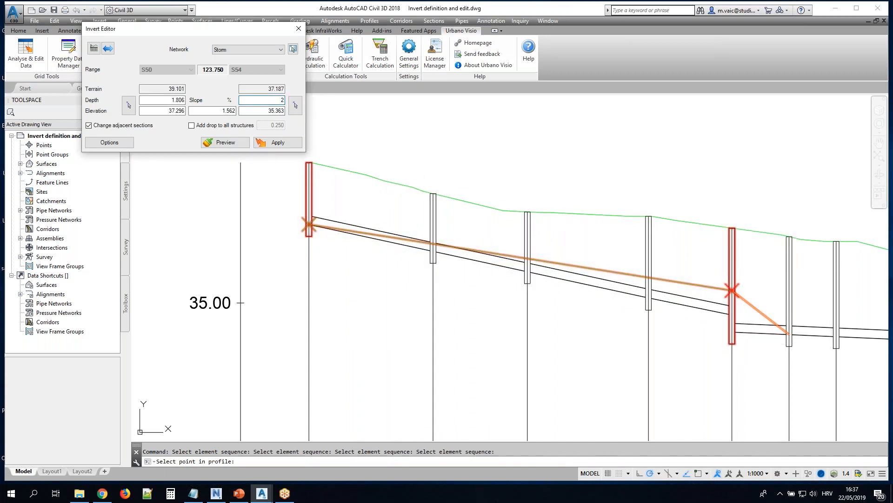
key("Tab")
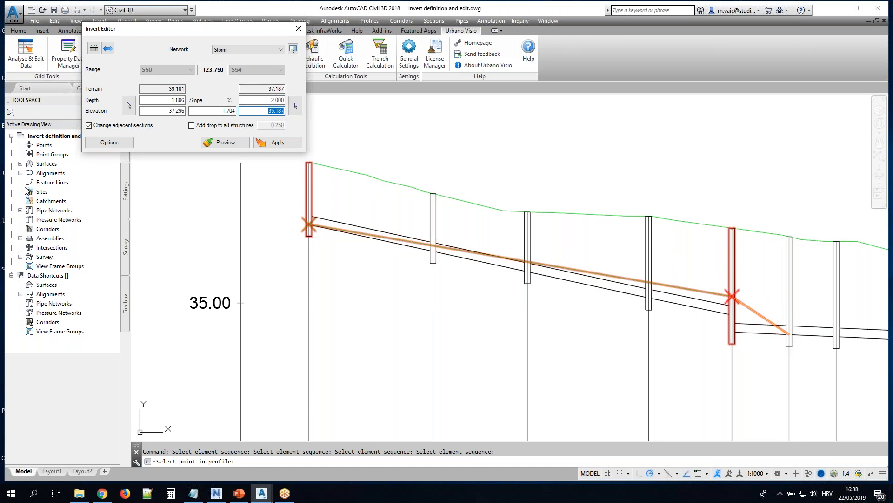
left_click(87, 126)
left_click(87, 127)
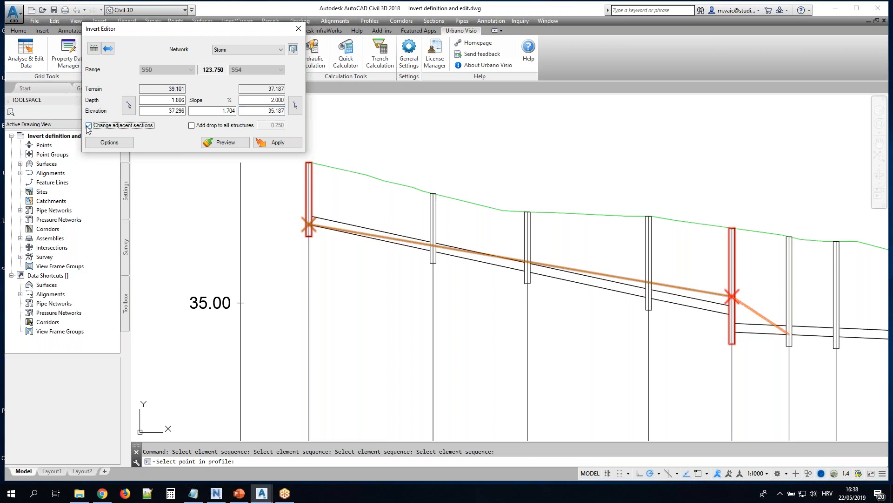
left_click(88, 126)
left_click(276, 144)
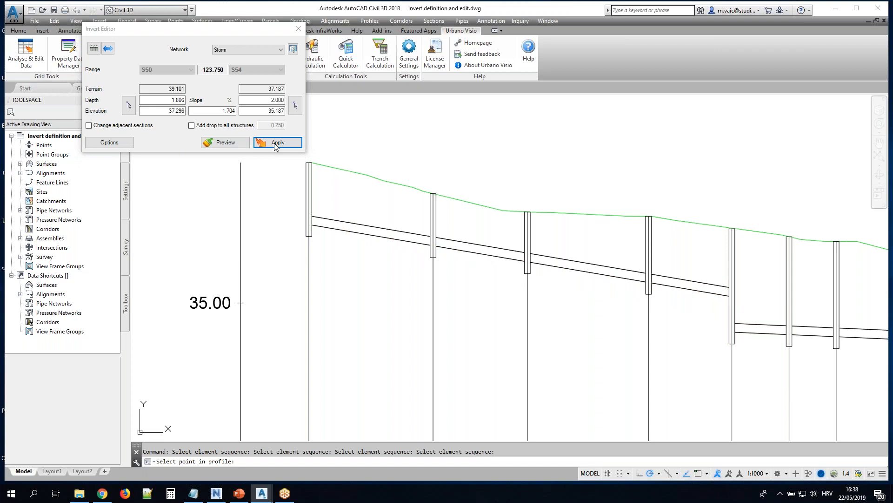
Select the element sequence from S50 to S55 and turn on adding a drop to all structures
left_click(110, 51)
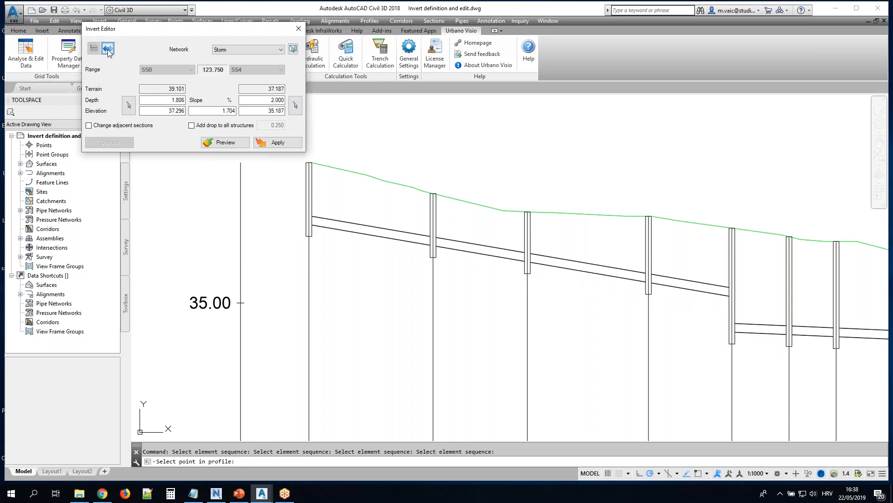
left_click(311, 208)
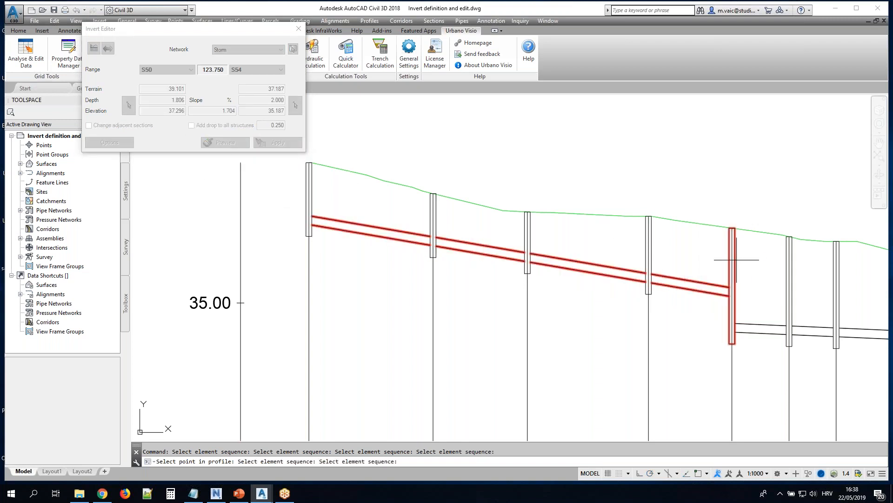
left_click(790, 261)
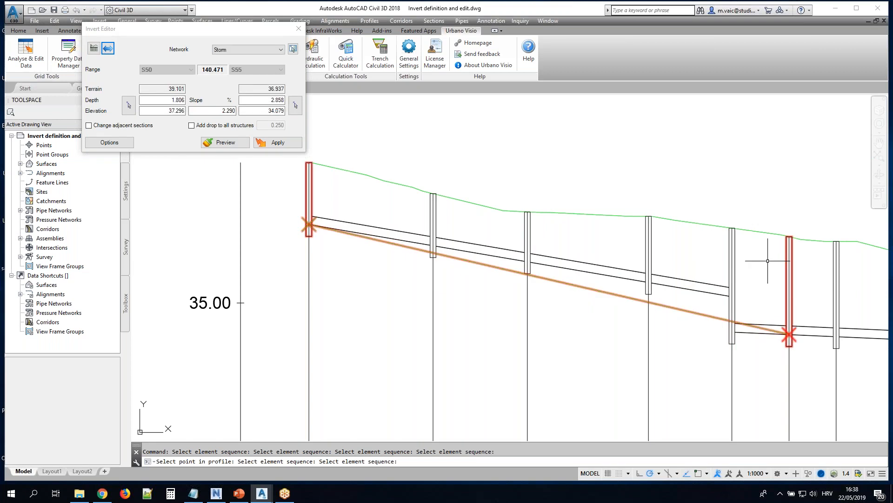
left_click(191, 126)
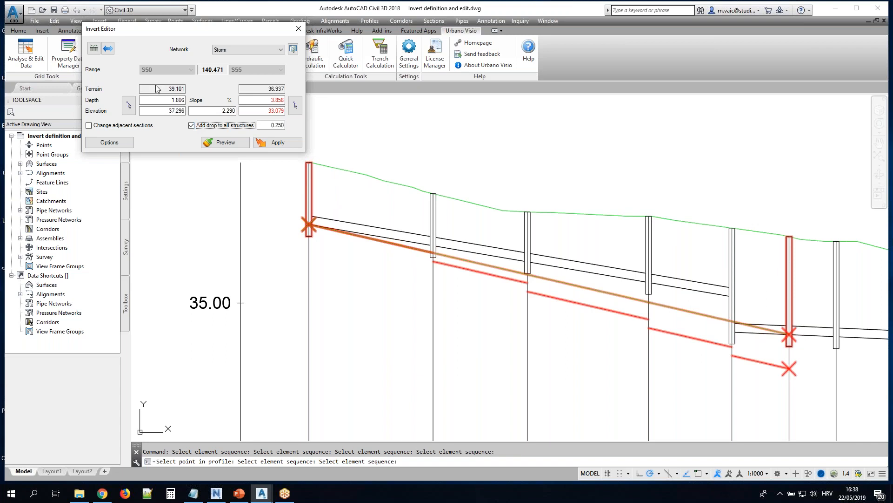
Pick a shallower end point at S55 and apply the S50–S55 invert with a 0.30 drop at all structures
left_click(295, 105)
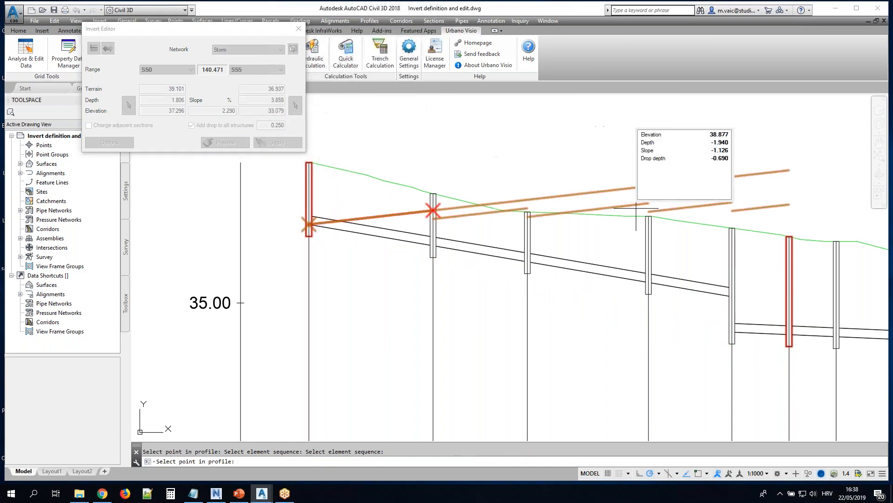
left_click(787, 328)
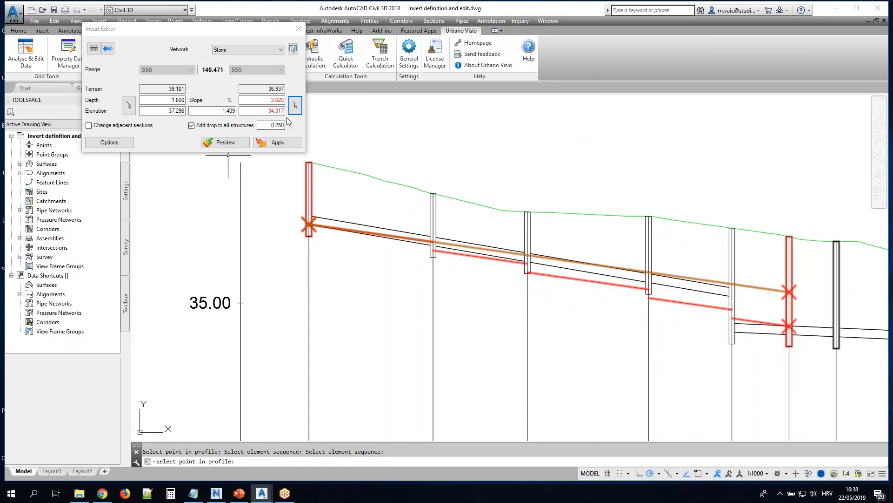
left_click(274, 125)
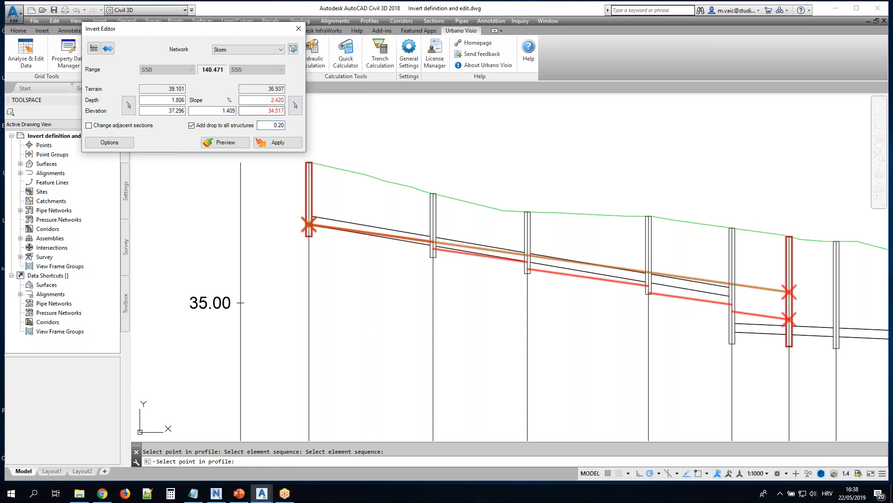
double_click(280, 125)
type("30")
key("Return")
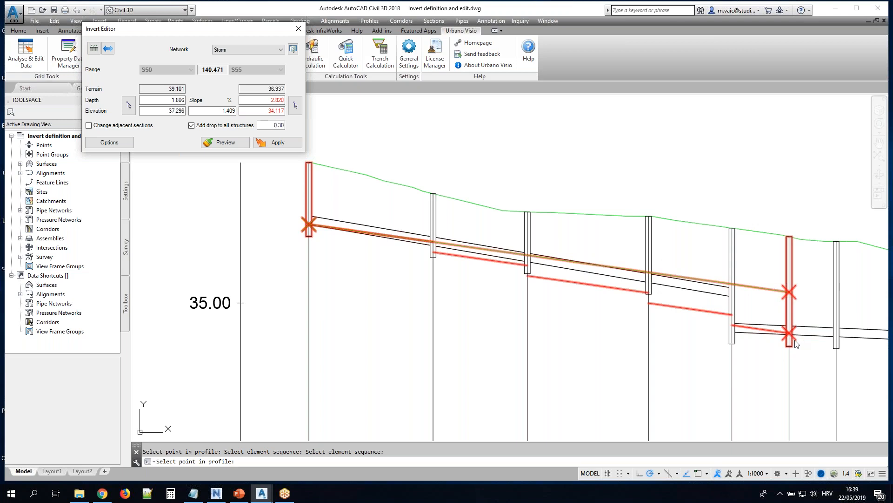
left_click(279, 144)
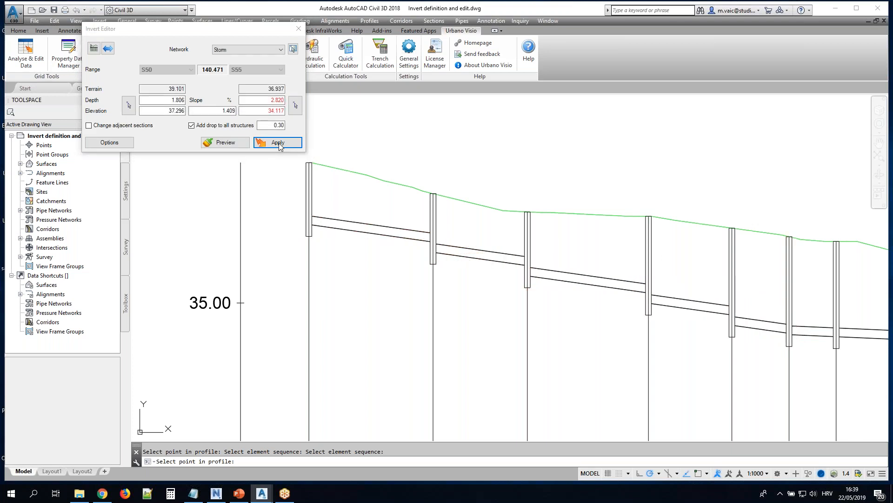
Review the Invert Editor's options, close the editor and switch to the Structure editing in profile drawing
left_click(110, 143)
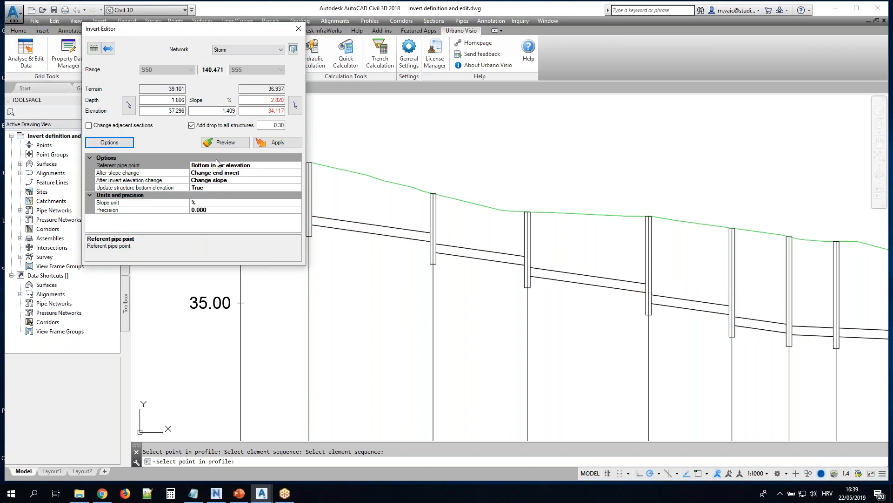
left_click(298, 30)
left_click_drag(1, 252, 288, 458)
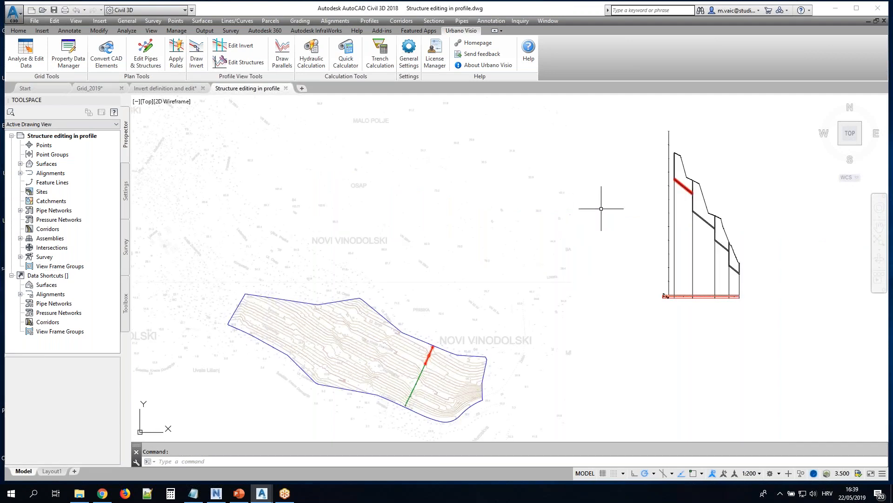
Start Edit Structures on the profile and set it to Move with Keep slope and elevations of opposite nodes
middle_click_drag(760, 216, 447, 216)
scroll(368, 154, "up", 6)
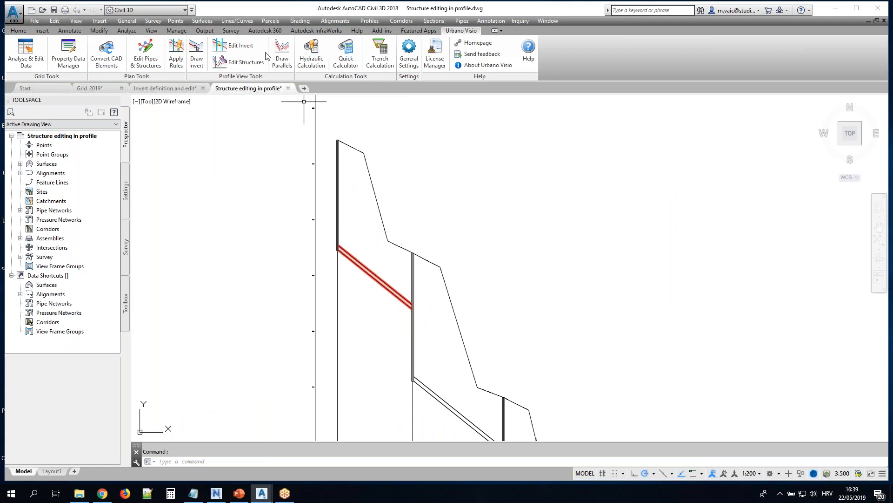
left_click(247, 63)
mouse_move(181, 286)
left_mouse_down()
mouse_move(755, 148)
mouse_move(694, 112)
left_mouse_up()
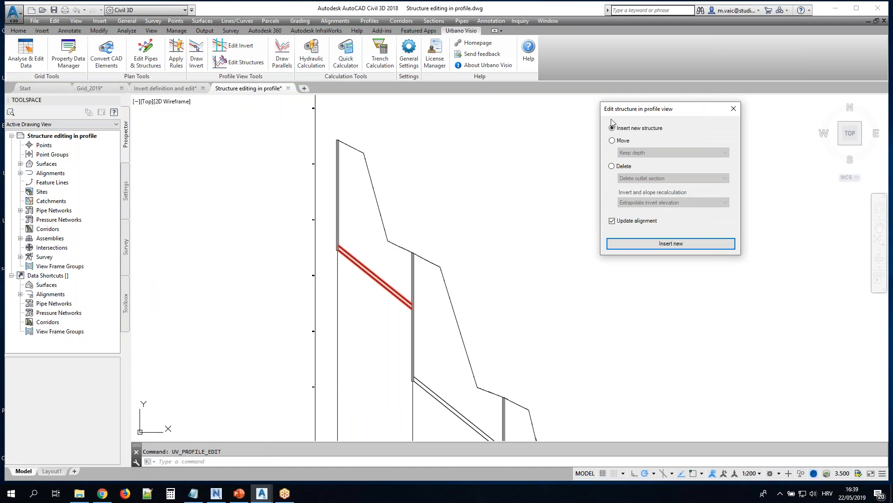
left_click(622, 140)
left_click(674, 153)
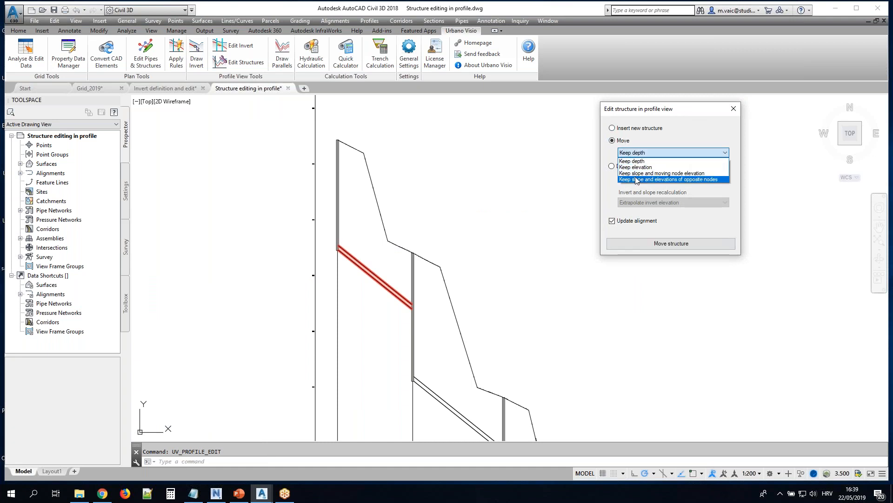
left_click(670, 177)
Move the second and third structures upstream to the nearby terrain breaks, placing the third at about station 124.60
left_click(651, 243)
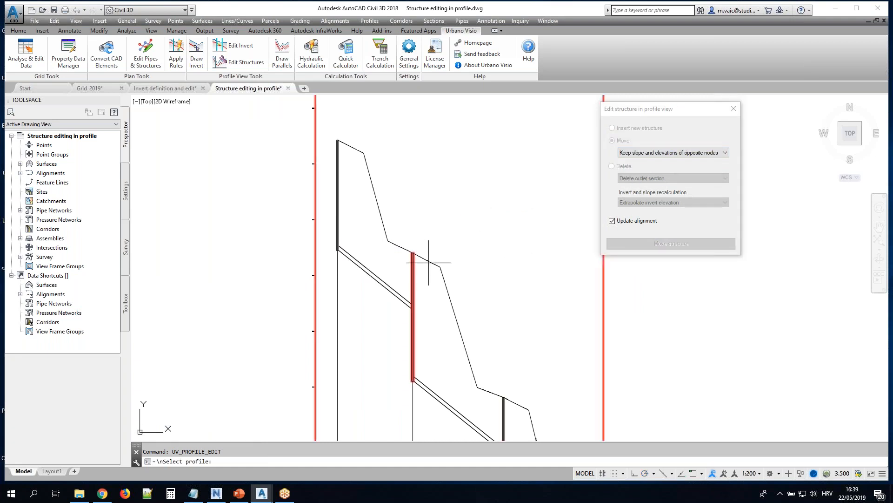
left_click(413, 275)
left_click(387, 246)
middle_click_drag(503, 381, 450, 270)
left_click(449, 288)
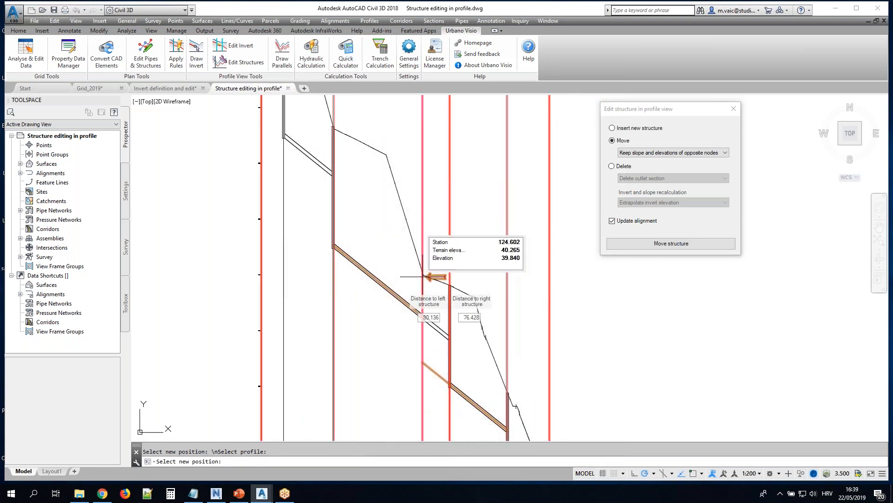
left_click(424, 277)
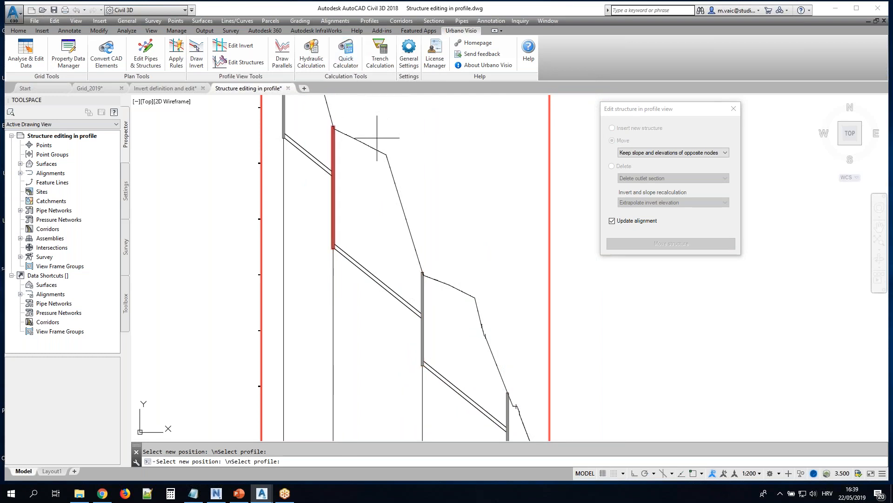
middle_click_drag(379, 138, 436, 203)
key("Escape")
Insert new structures at the terrain breaks between the first and second and between the second and third structures
left_click(623, 129)
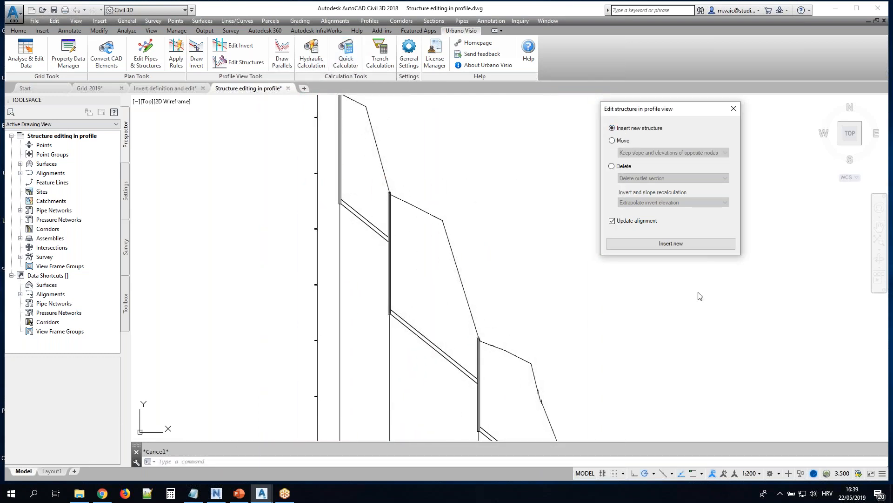
left_click(662, 244)
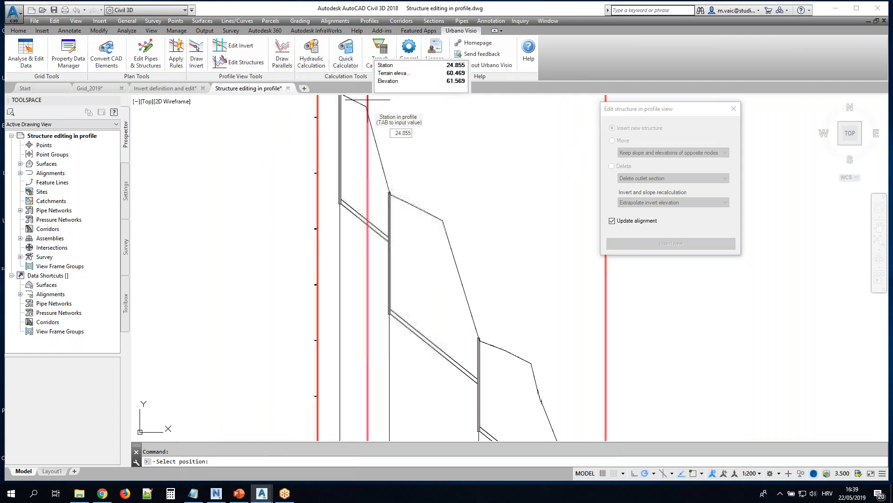
left_click(442, 200)
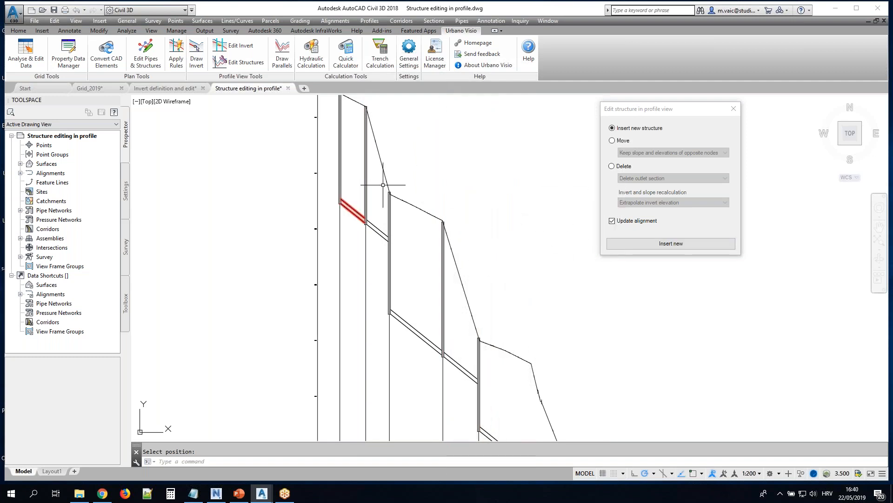
Select the alignment in plan and examine how its vertices match the moved and inserted structures
scroll(344, 228, "down", 5)
scroll(181, 343, "up", 5)
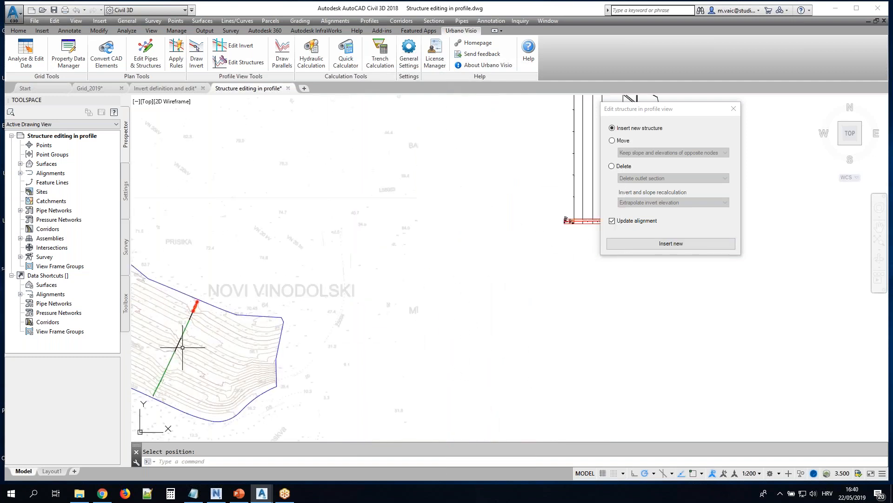
middle_click_drag(209, 324, 322, 297)
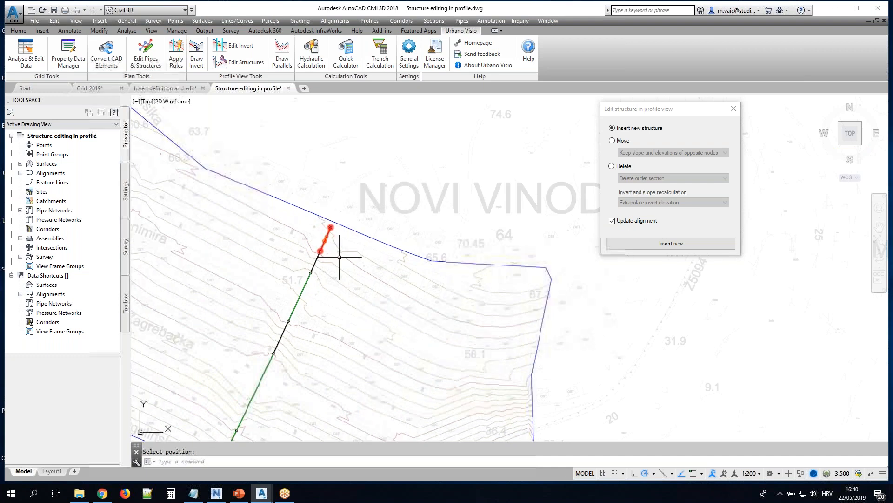
scroll(305, 264, "up", 6)
scroll(326, 256, "up", 4)
scroll(379, 247, "down", 4)
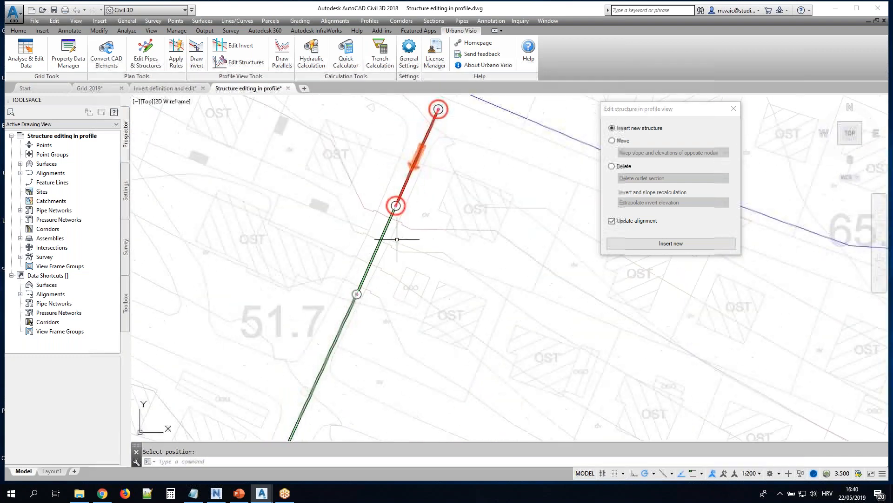
scroll(413, 182, "up", 5)
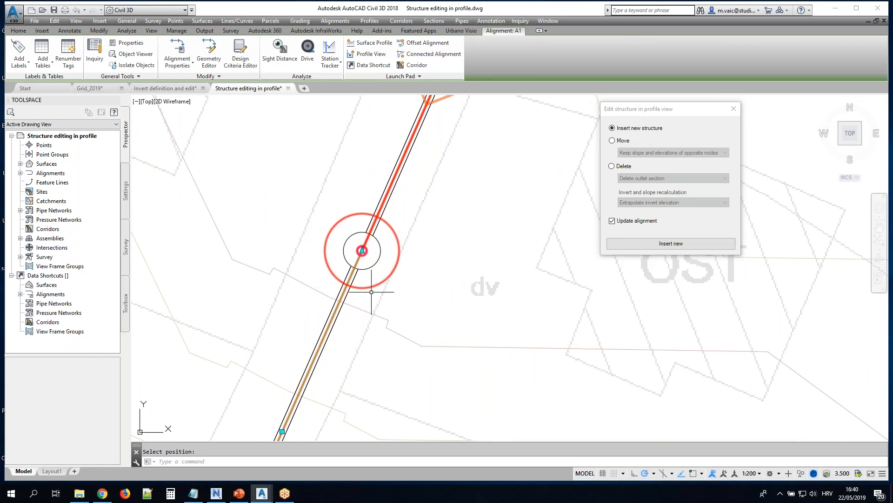
scroll(399, 299, "down", 4)
scroll(385, 281, "down", 2)
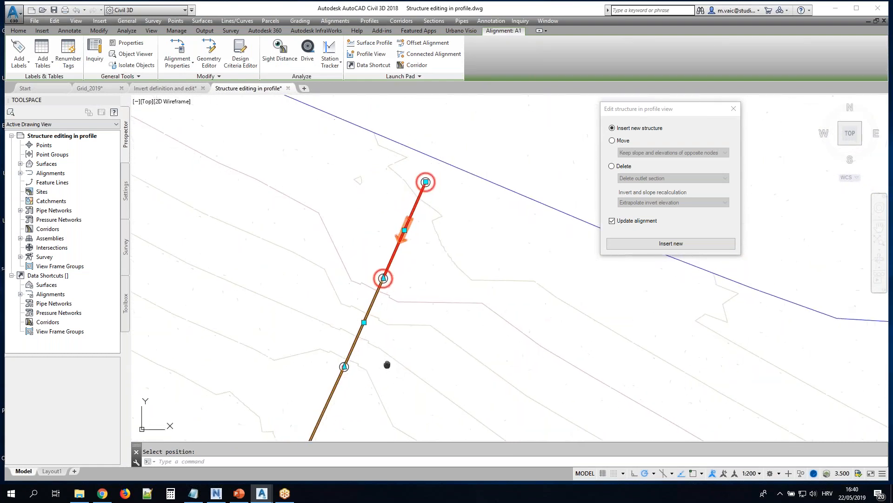
middle_click_drag(378, 368, 439, 261)
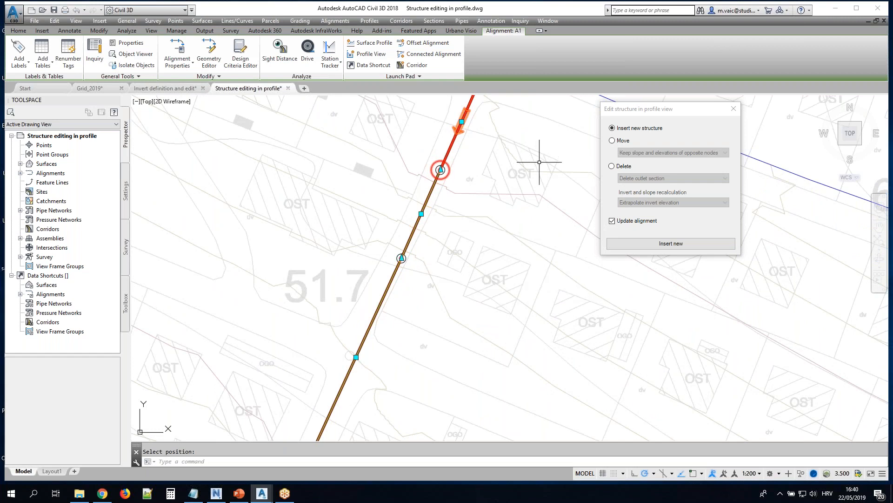
scroll(534, 164, "down", 5)
middle_click_drag(555, 169, 339, 226)
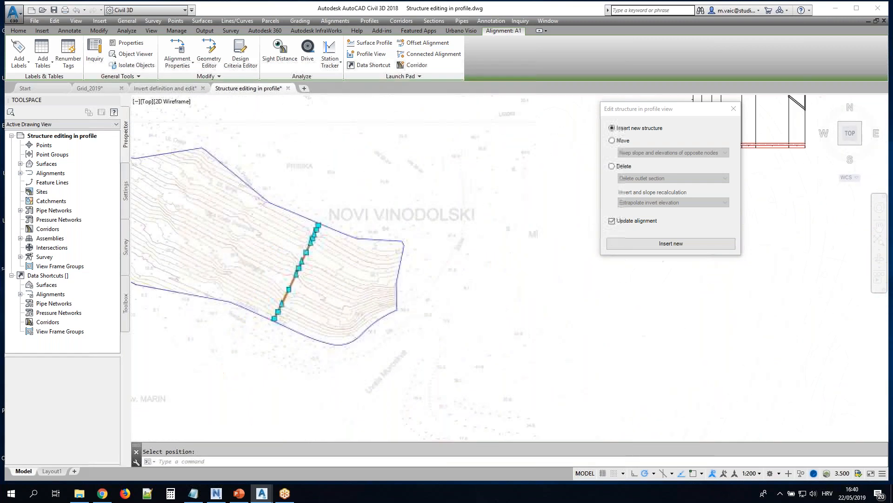
Insert two more structures on the steep terrain between the second and third structures in the profile, and end structure editing
scroll(339, 225, "down", 5)
middle_click_drag(525, 179, 406, 268)
scroll(449, 137, "up", 8)
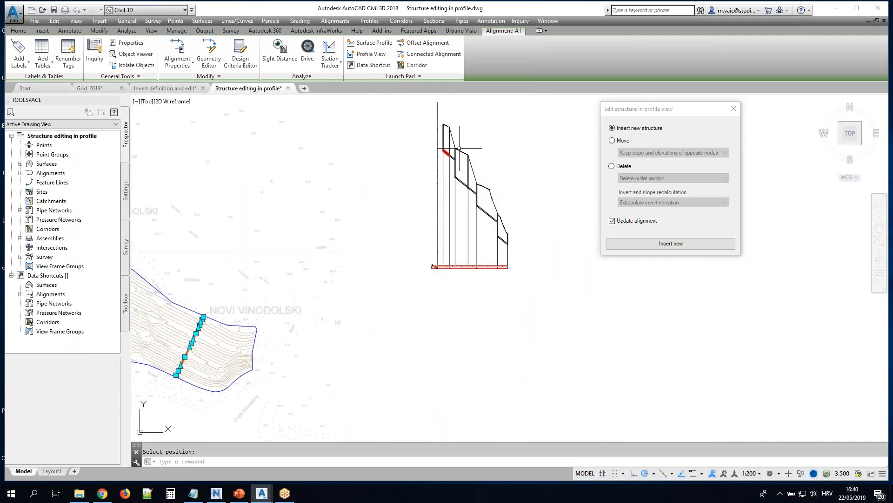
middle_click_drag(453, 139, 410, 209)
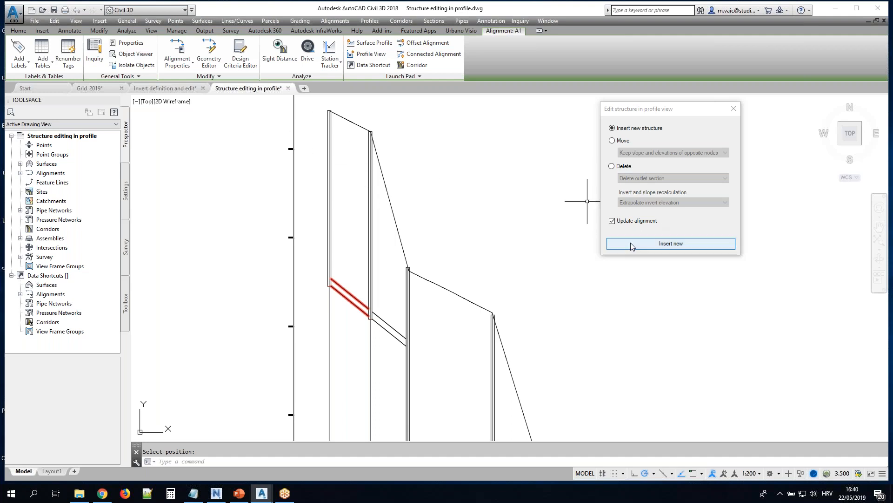
left_click(671, 244)
left_click(384, 138)
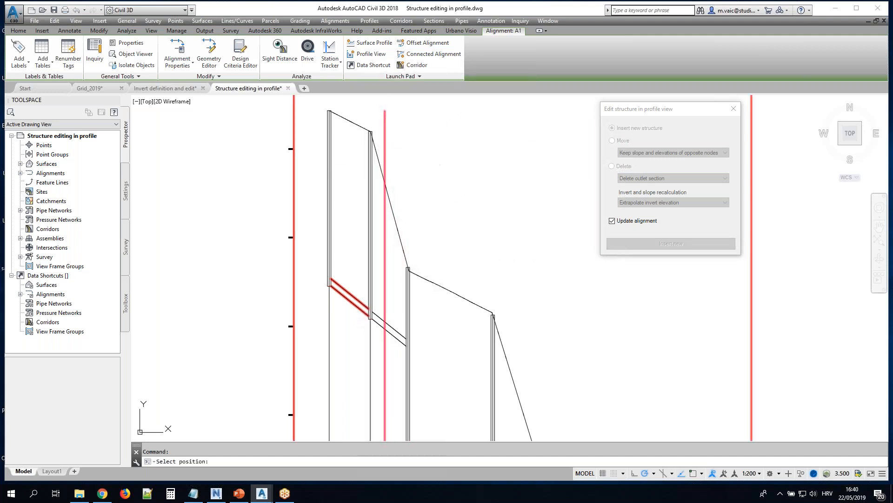
left_click(396, 175)
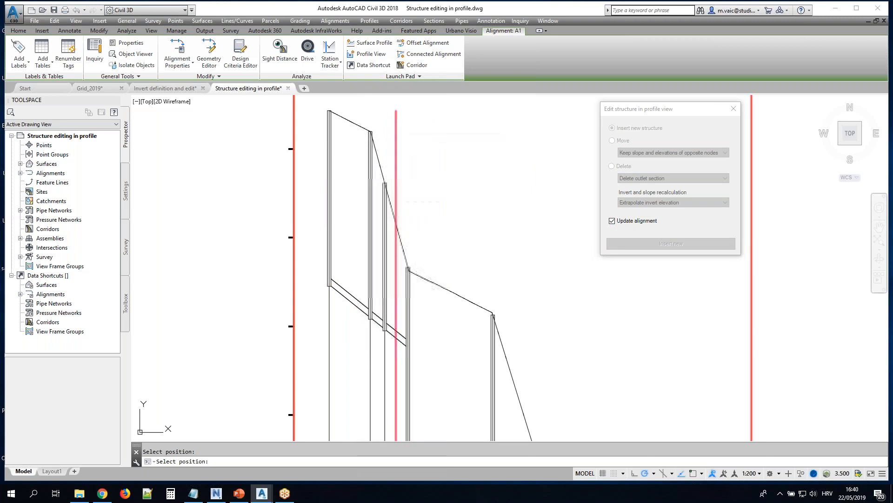
key("Escape")
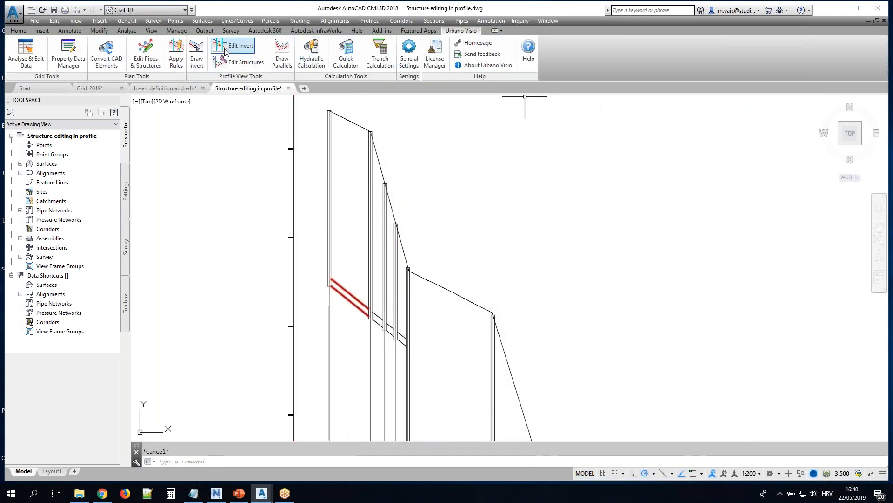
Start drawing an invert for the Storm network with Bottom inner elevation as the referent pipe point
left_click(196, 52)
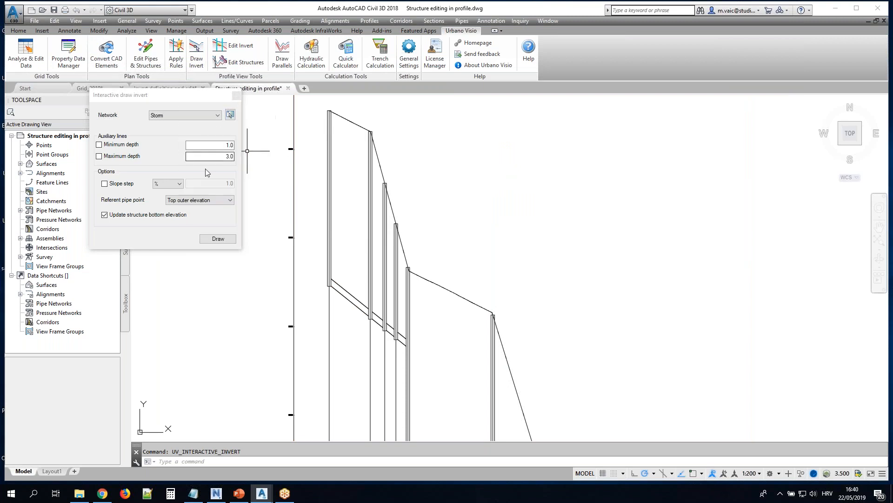
left_click(199, 200)
left_click(190, 229)
left_click(218, 239)
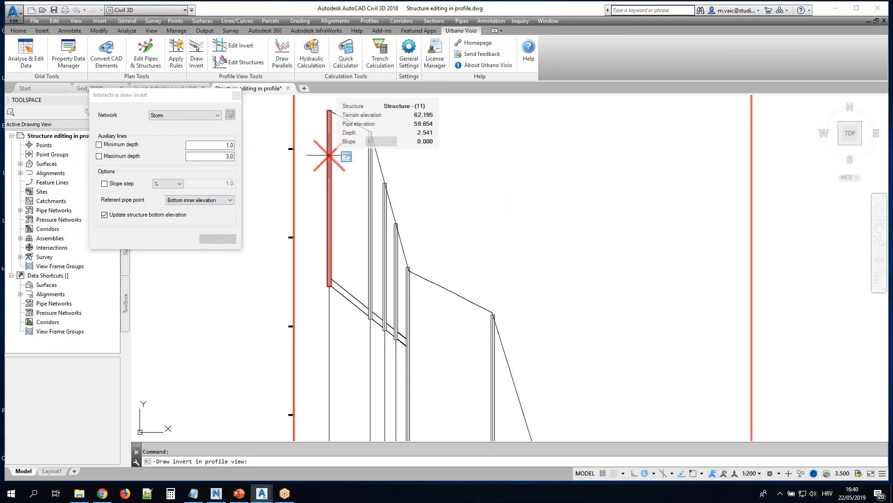
Draw a stepped invert from the first to the fifth structure with vertical drops at the intermediate structures, and close the invert tool
left_click(337, 168)
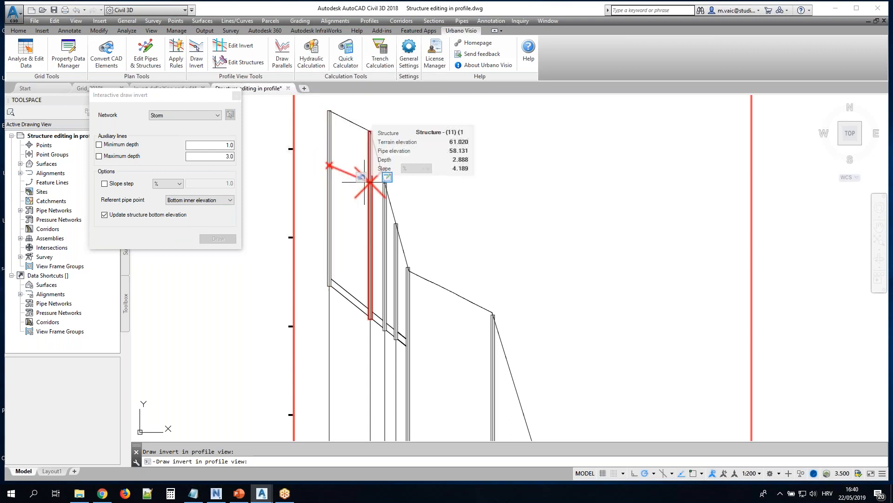
left_click(371, 199)
scroll(375, 200, "up", 4)
left_click(404, 213)
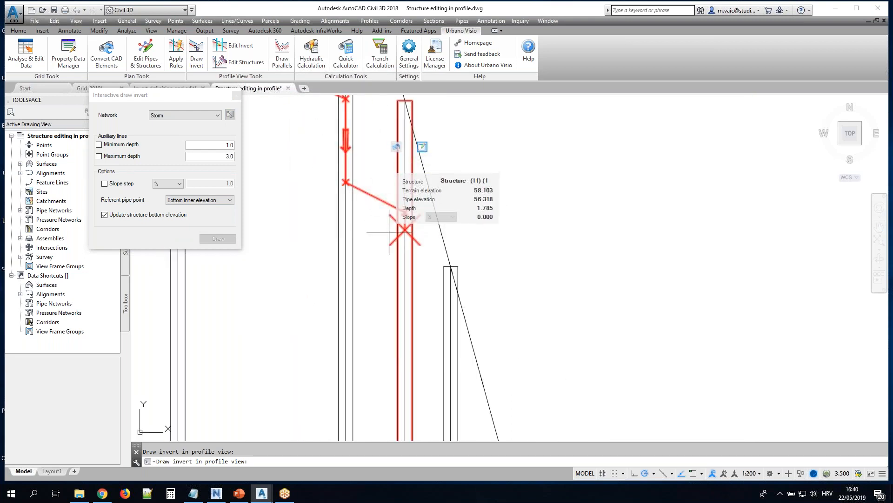
left_click(449, 352)
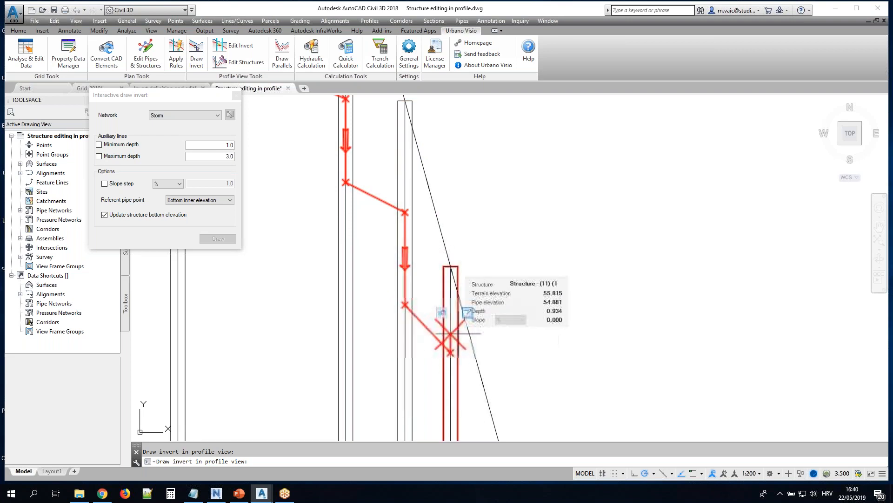
middle_click_drag(481, 342, 421, 130)
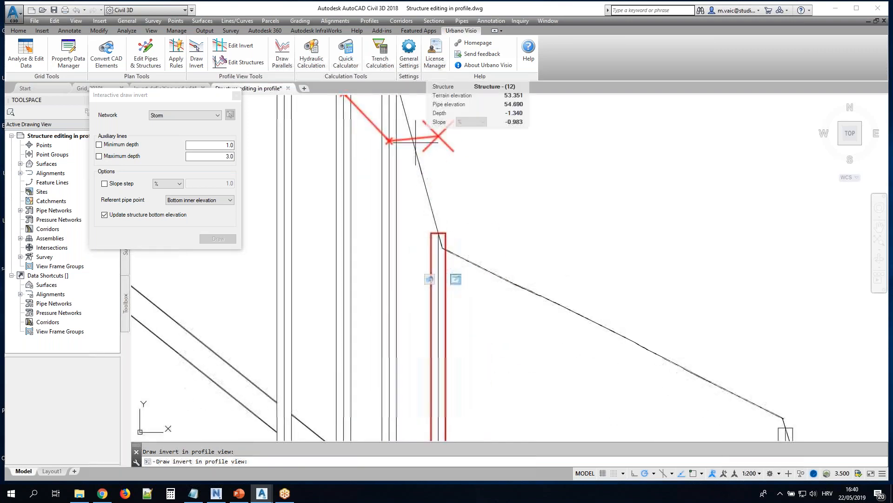
left_click(389, 275)
left_click(440, 314)
right_click(441, 314)
scroll(433, 168, "down", 2)
scroll(398, 184, "down", 3)
middle_click_drag(396, 186, 366, 227)
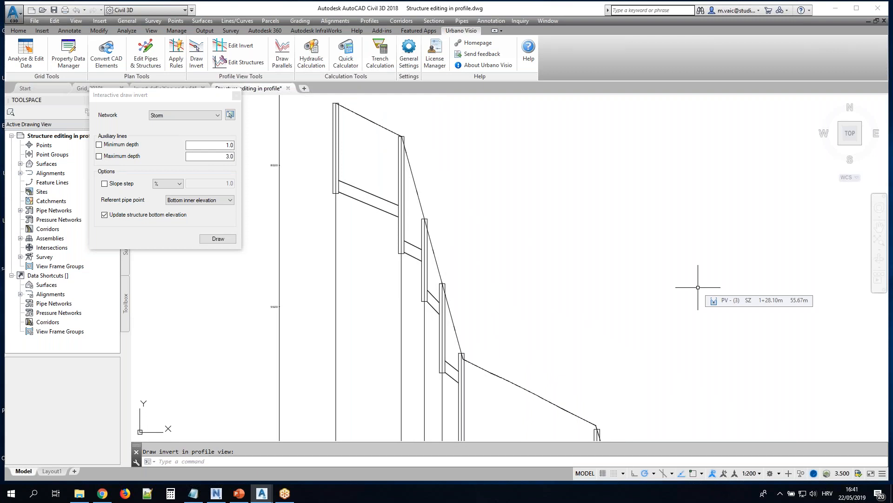
left_click(236, 97)
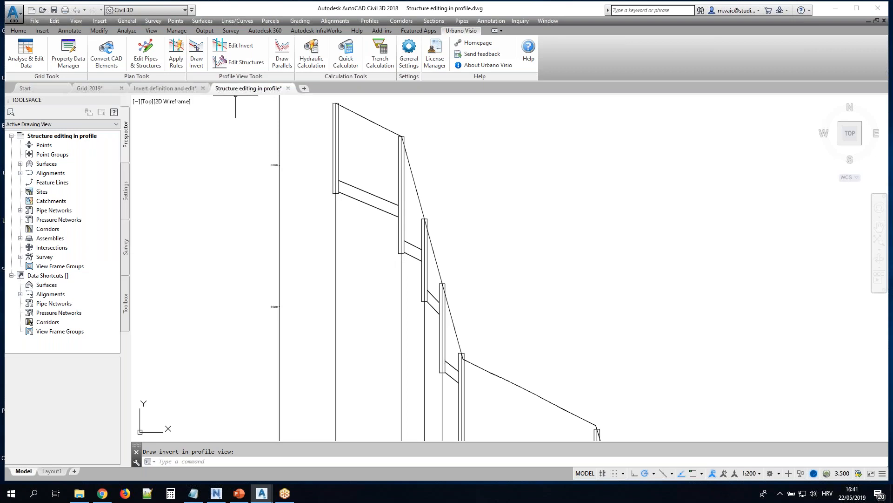
Close the Structure editing in profile and Invert definition and edit drawings without saving, and open the Trench calculation_2019 drawing
left_click(288, 88)
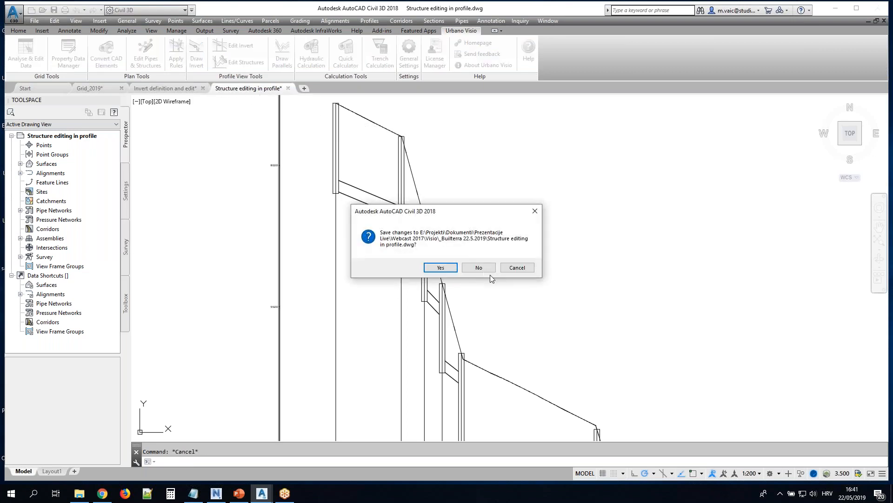
left_click(515, 270)
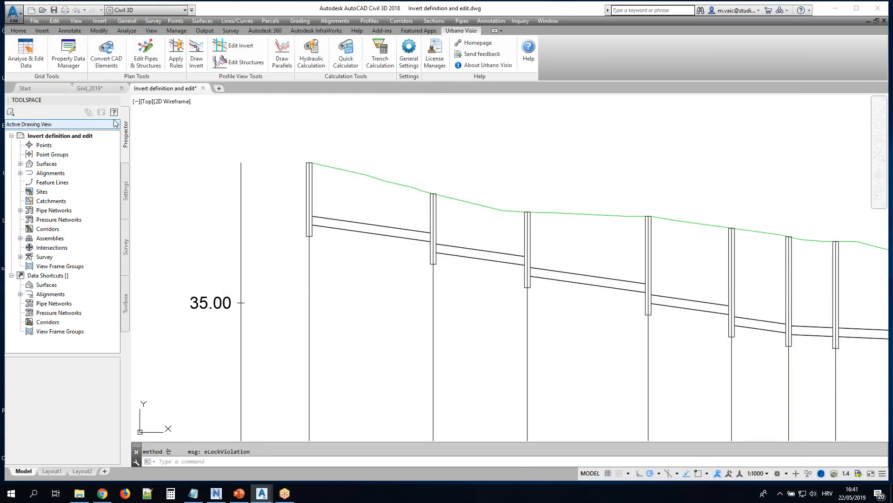
left_click(203, 88)
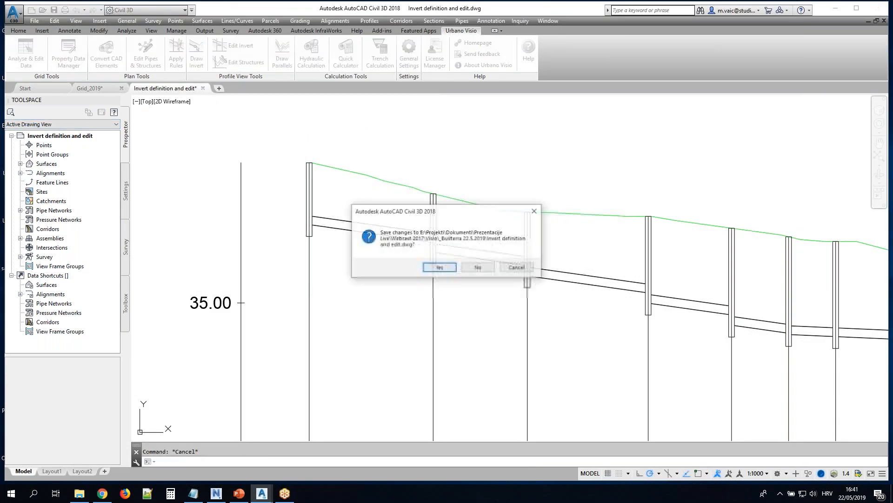
left_click(493, 270)
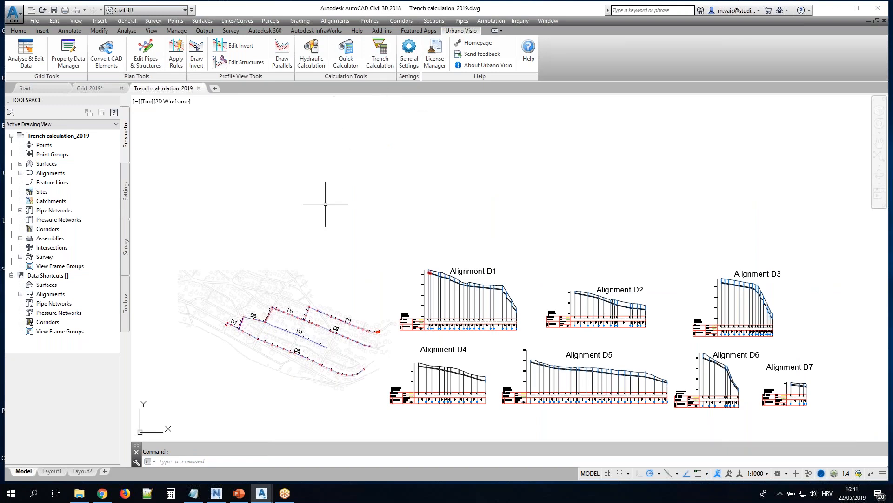
Switch to Photos and examine the trench illustrations from the longitudinal profile through bedding, fill and cross sections to the depth zones
left_click(34, 52)
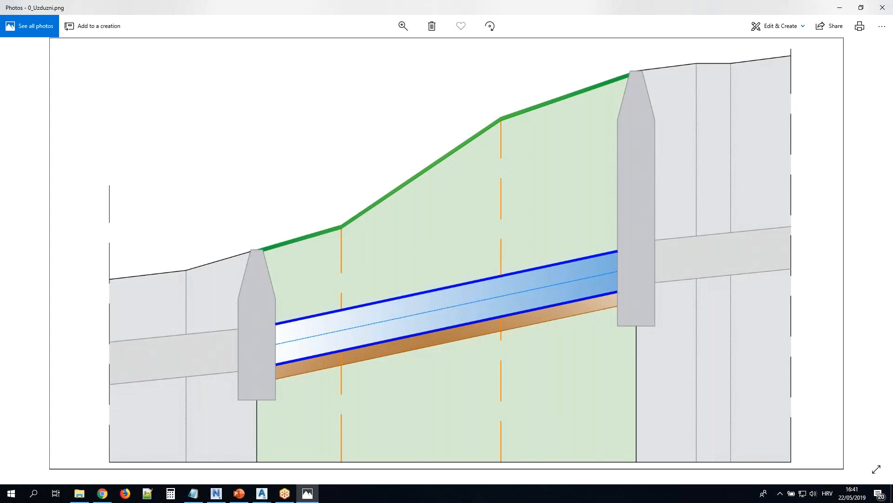
key("Right")
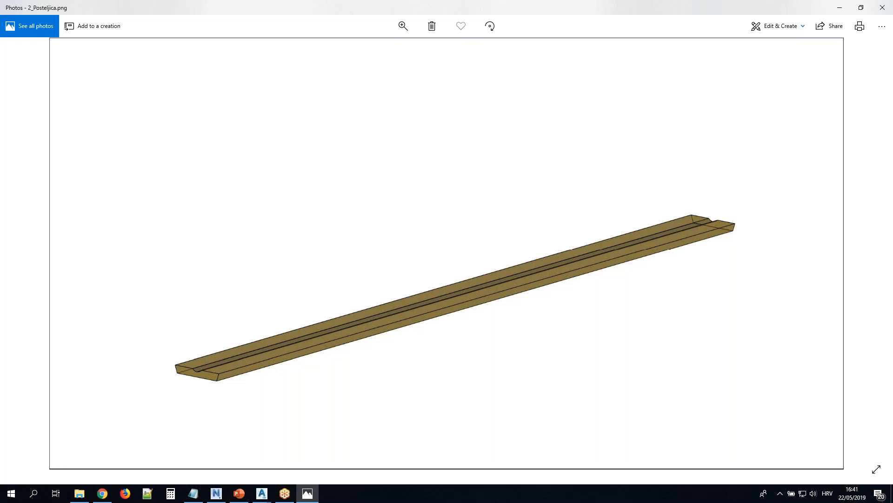
key("Right")
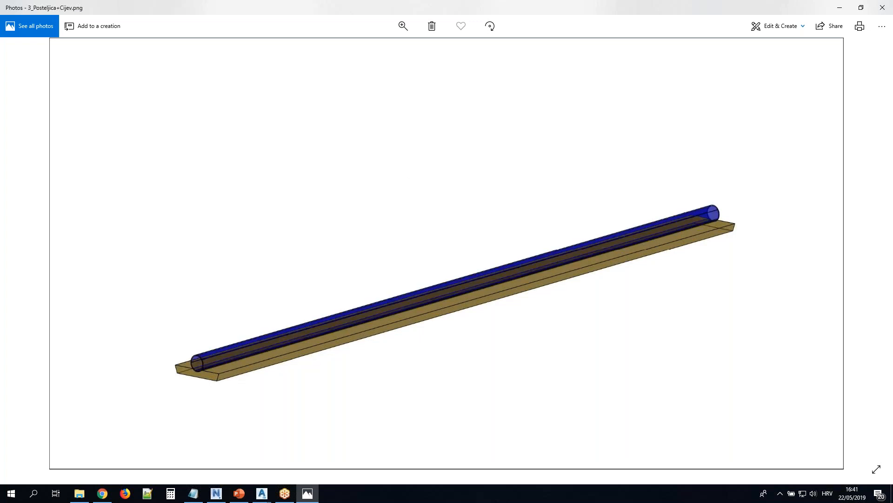
key("Right")
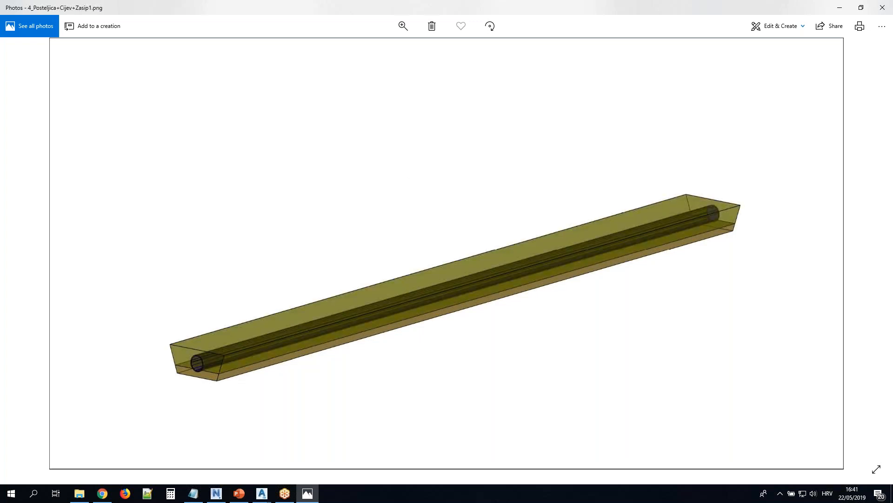
key("Right")
key("Right")
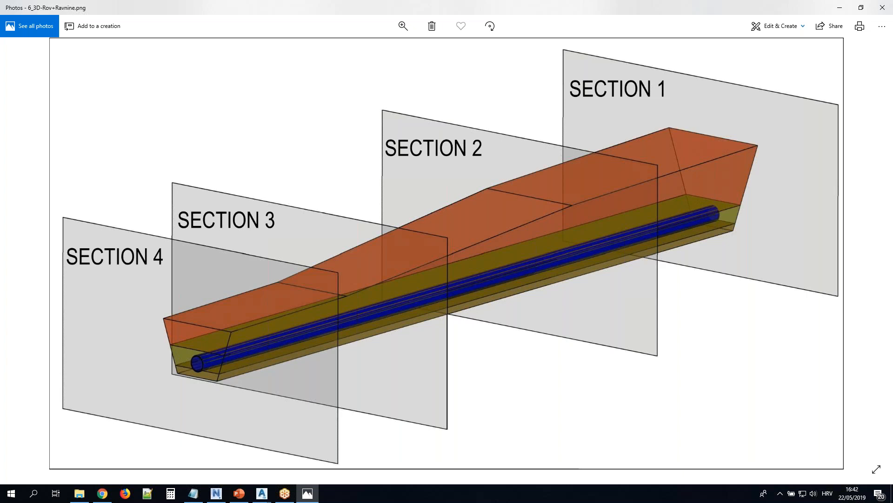
key("Right")
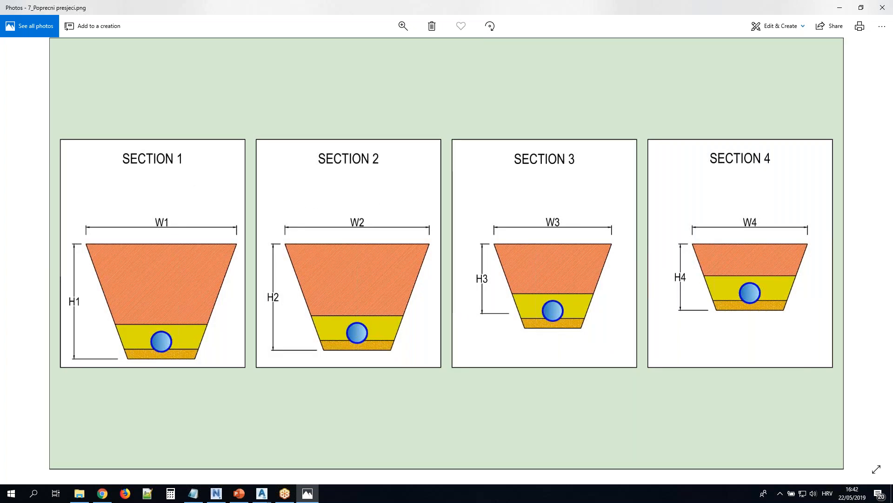
key("Right")
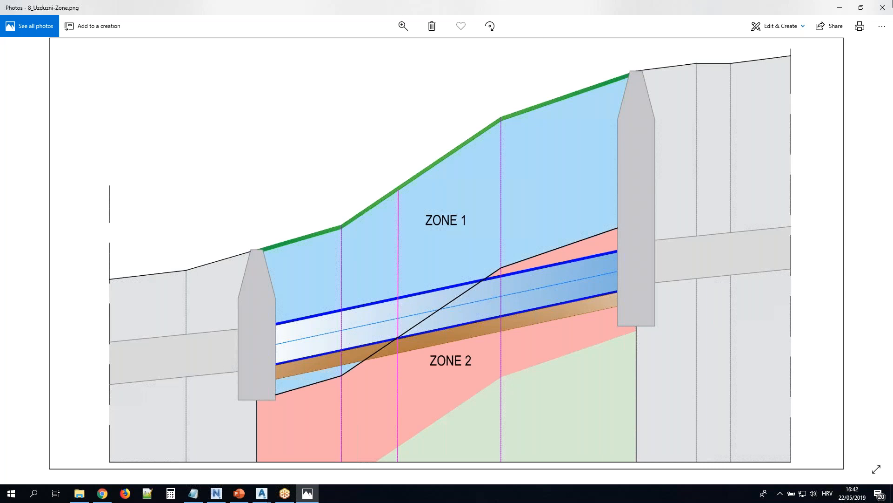
left_click(882, 7)
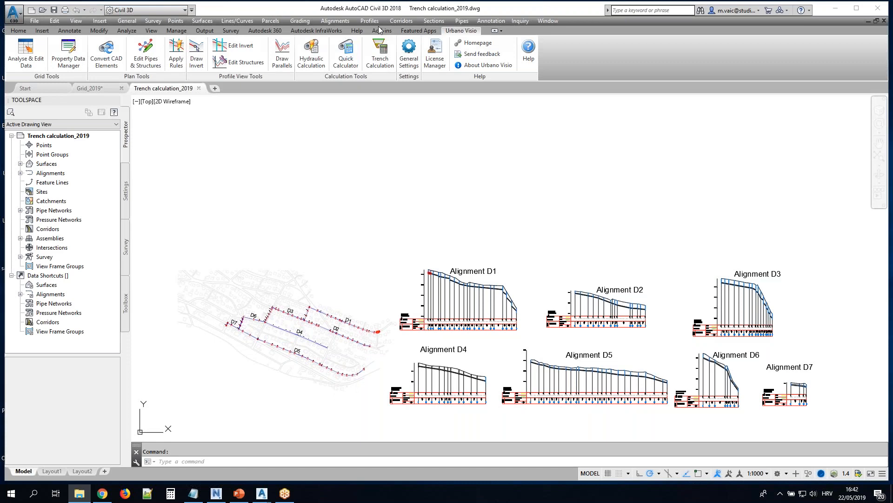
Open the pipe data grid for the Storm network and display the 5 Excavations configuration
left_click(33, 57)
left_click(33, 57)
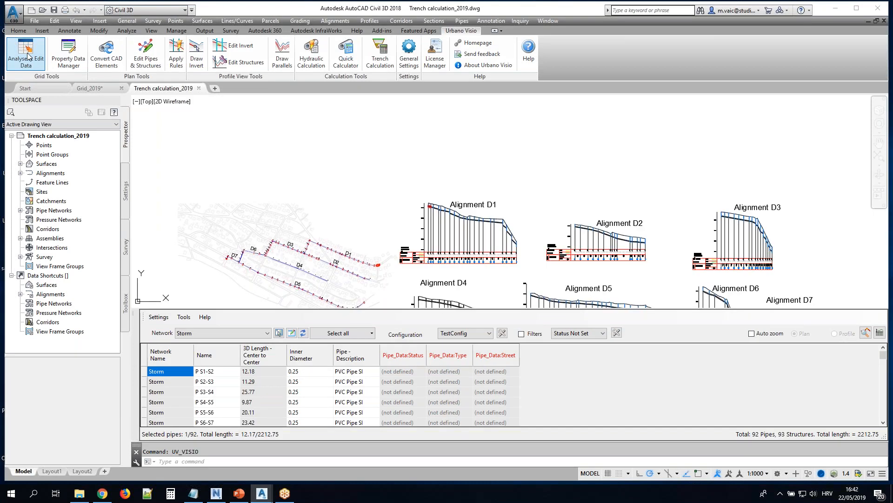
left_click(489, 334)
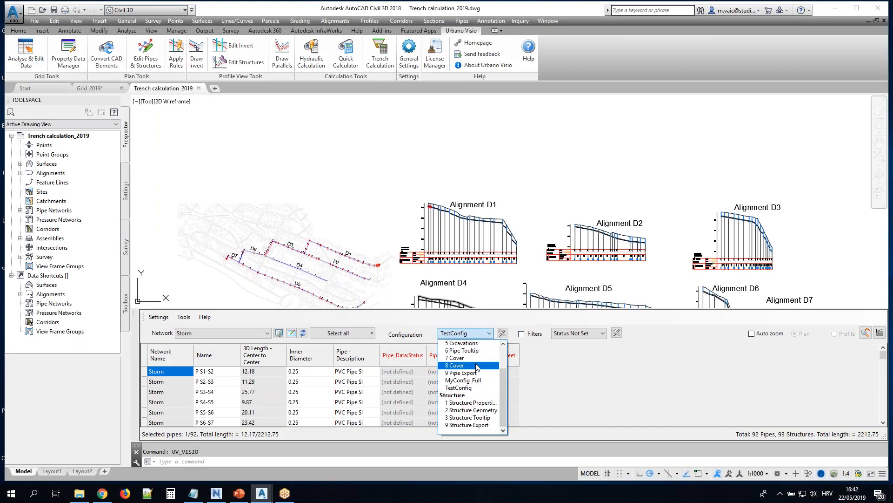
left_click(473, 344)
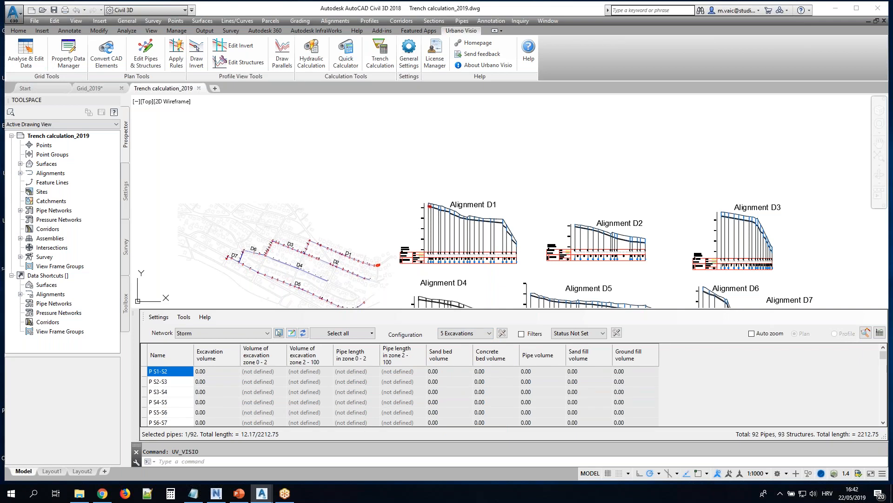
Run PROPERTYSETDEFINE, examine the TrenchData-VISIO property definitions, and close the Style Manager without saving
key("alt+Tab")
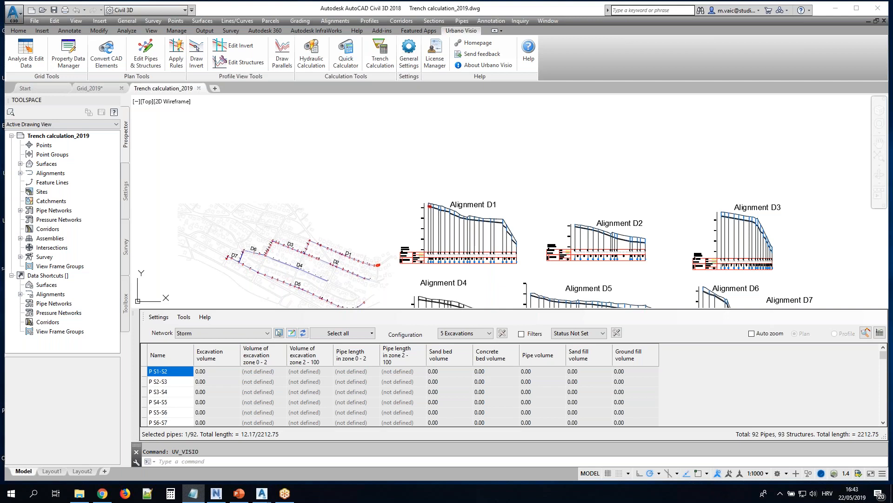
key("alt+Tab")
left_click(215, 459)
type("PROPERTYSETDEFINE")
key("Return")
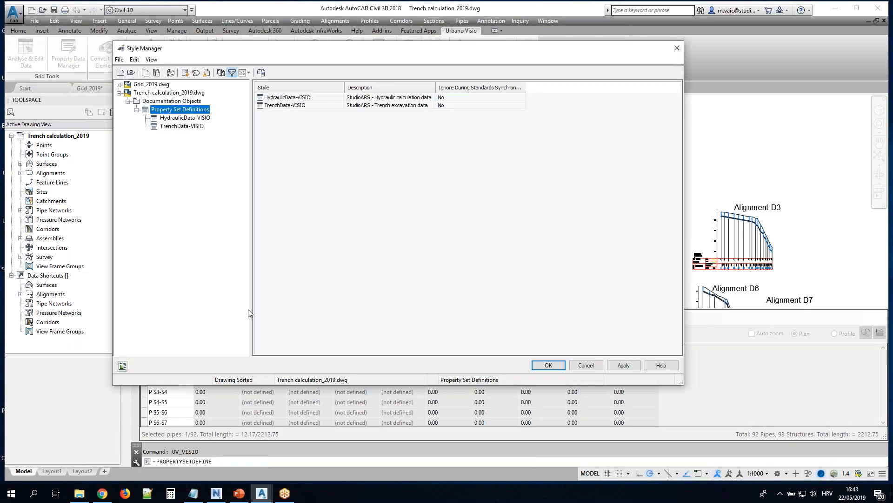
left_click(184, 126)
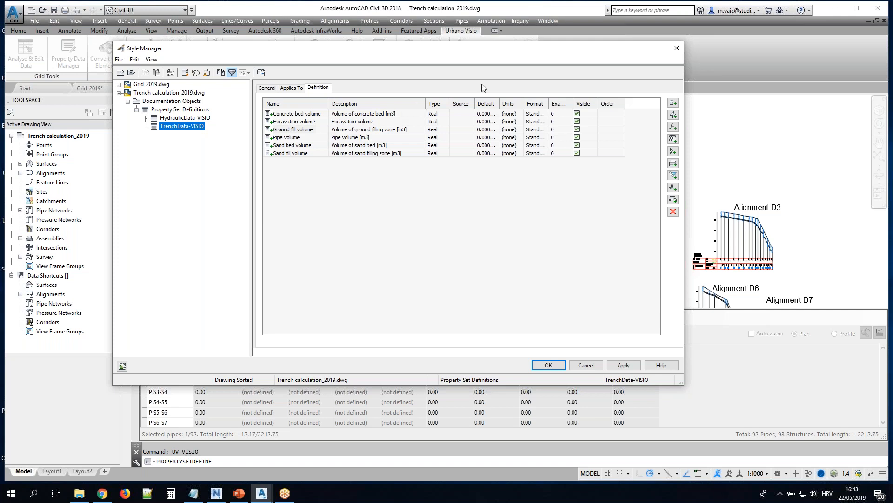
left_click(676, 49)
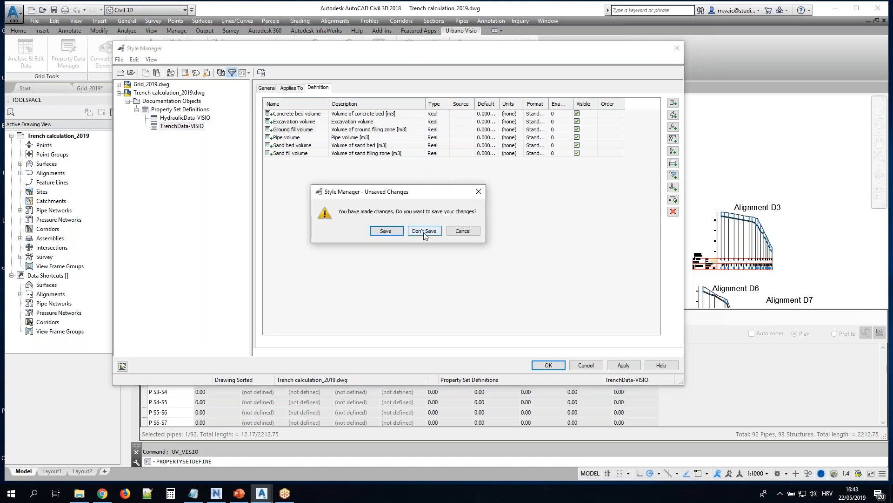
left_click(422, 231)
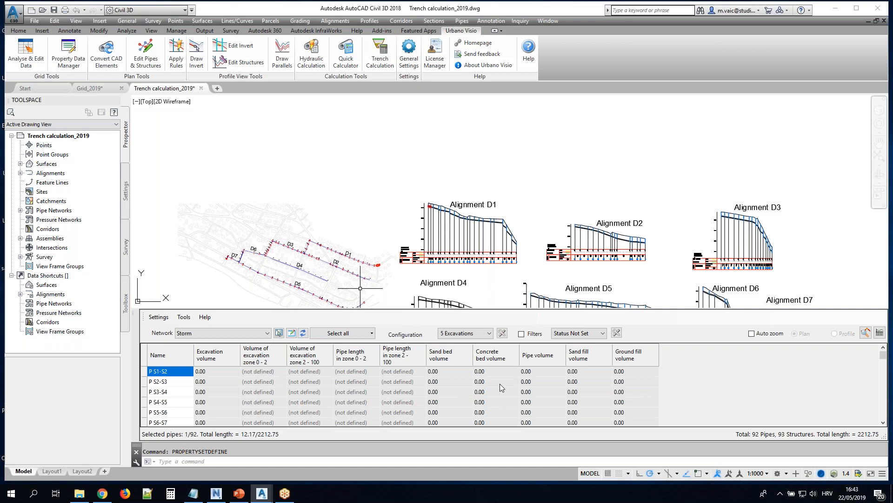
Add a new trench configuration in the trench calculation and set its bottom width option to Calculate trench width
left_click(379, 55)
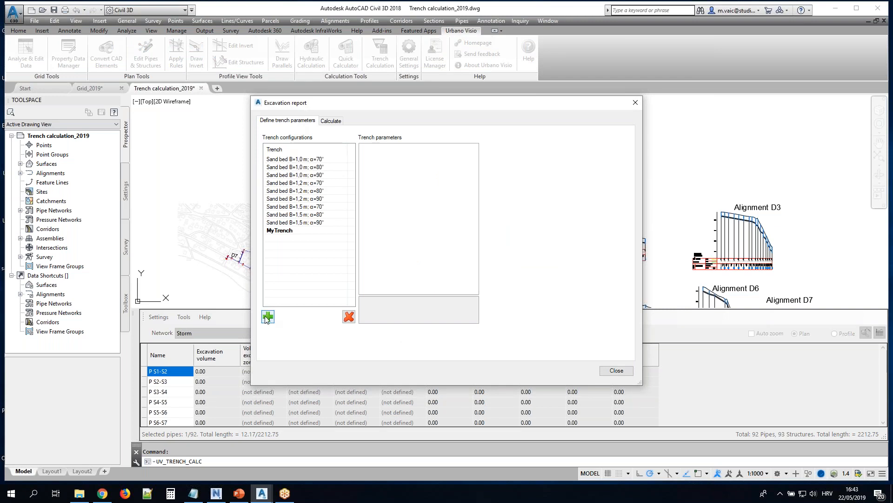
left_click(267, 317)
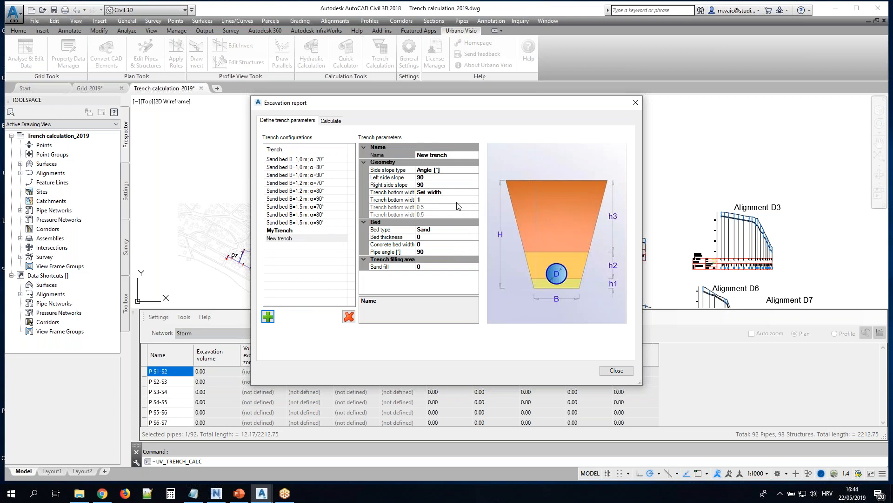
left_click(439, 177)
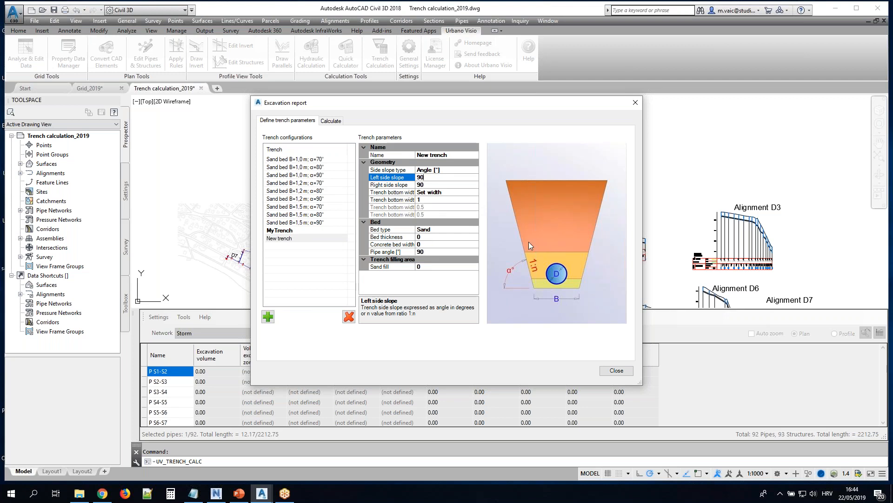
left_click(458, 193)
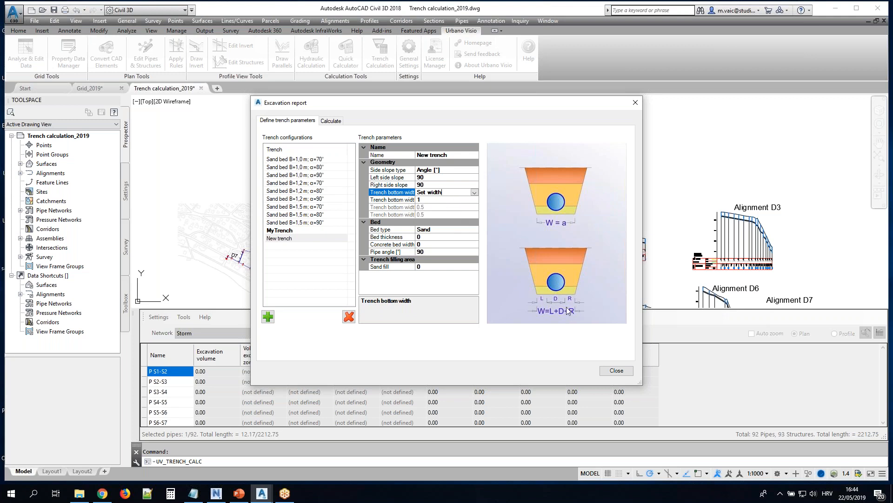
left_click(474, 192)
left_click(455, 207)
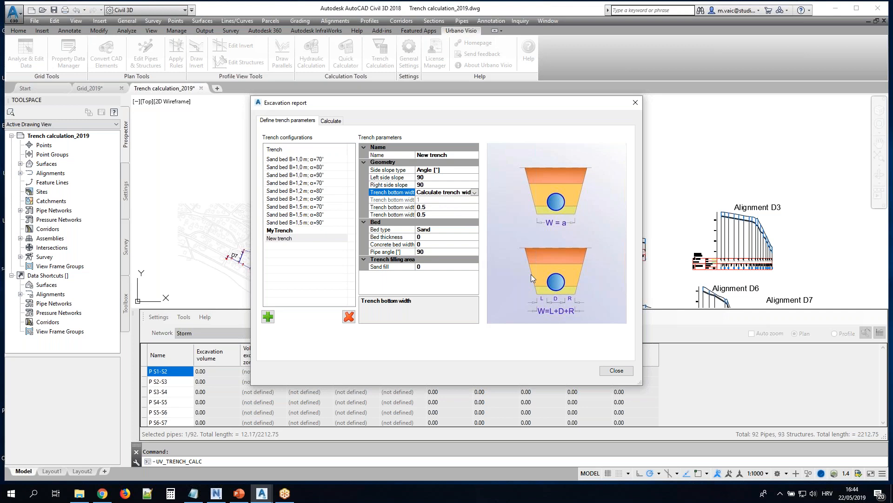
Review the new trench's bottom width offsets and bed type, and set its bed thickness to 0.1
left_click(422, 207)
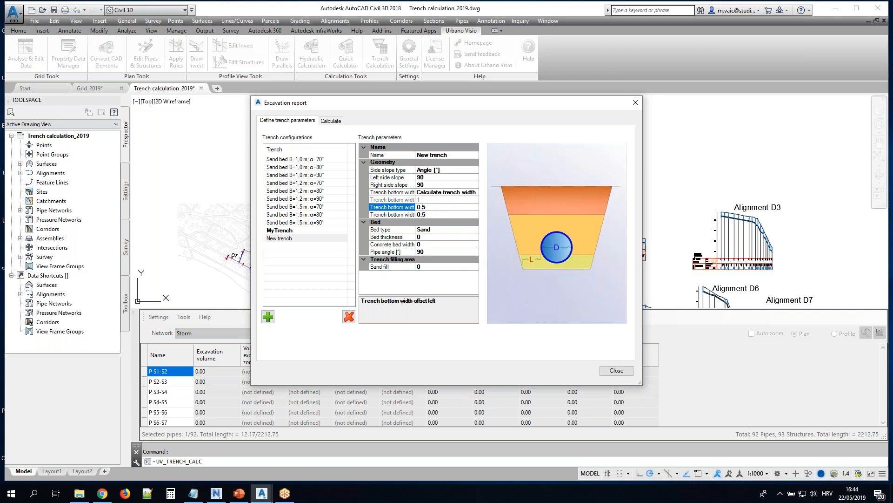
left_click(434, 214)
left_click(449, 230)
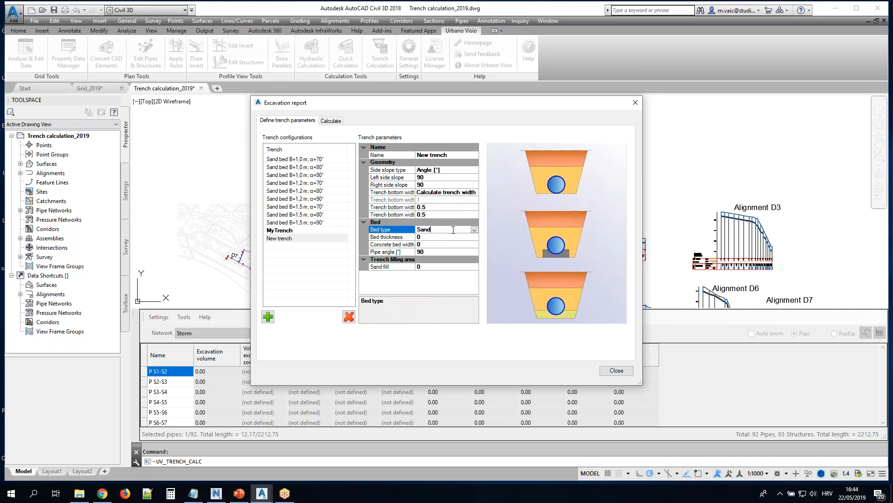
left_click(437, 238)
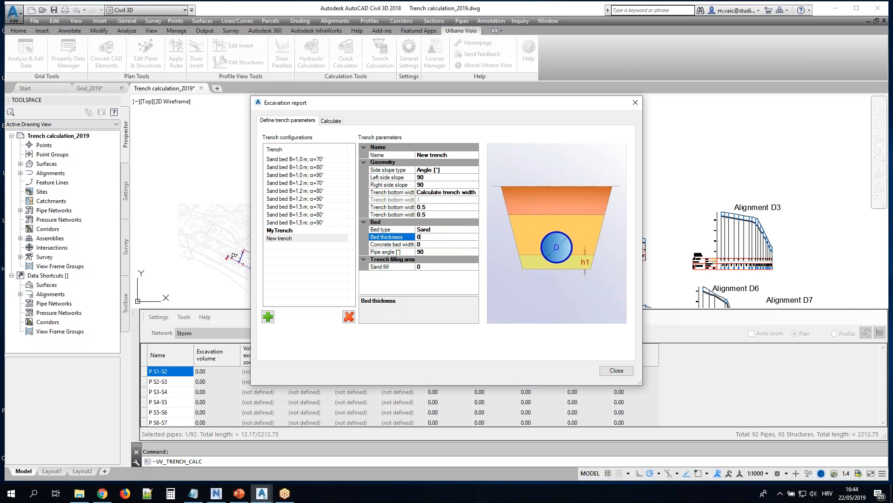
type(".1")
Try pipe angles of 180 and 360 degrees for the new trench's bed and restore 90
left_click(435, 244)
left_click(434, 253)
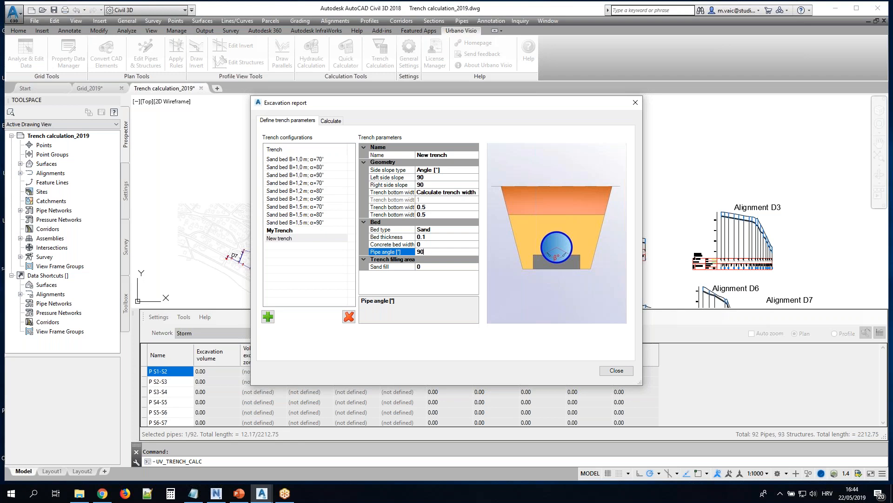
key("BackSpace")
key("BackSpace")
type("180")
key("BackSpace")
key("BackSpace")
type("360")
key("BackSpace")
key("BackSpace")
key("BackSpace")
type("90")
key("Tab")
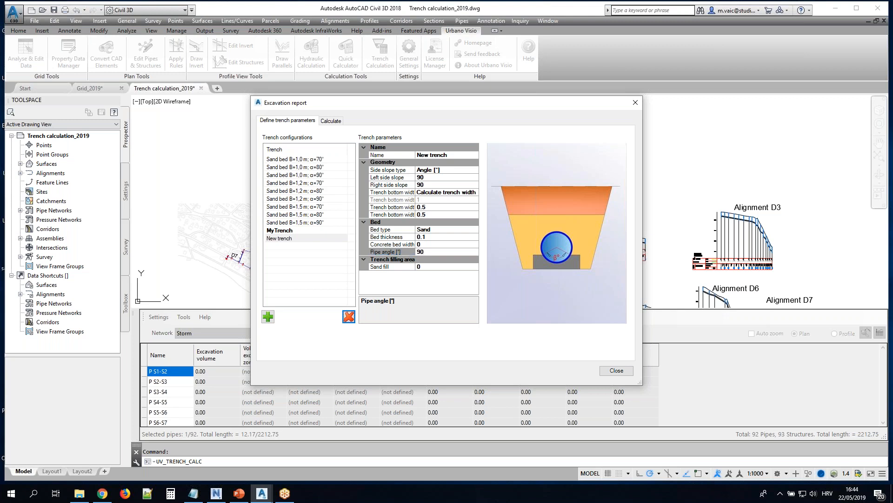
Set the new trench's sand fill to 0.1
left_click(427, 259)
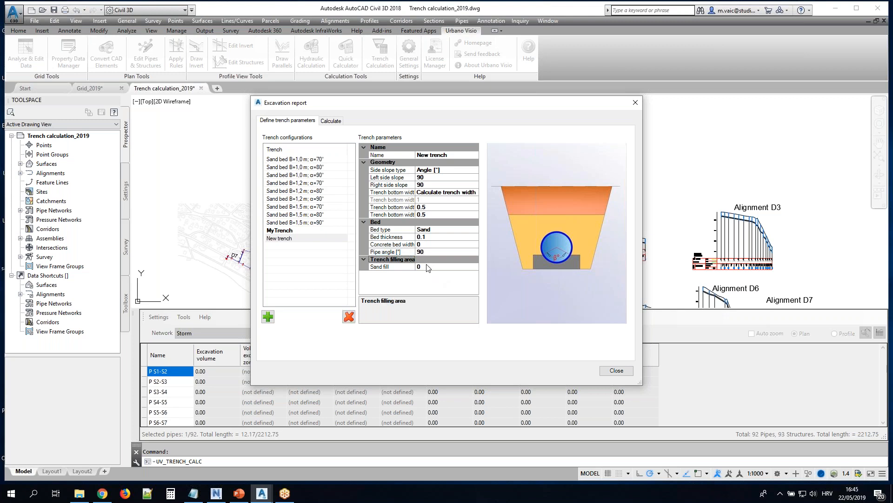
left_click(428, 267)
key("Return")
type(".1")
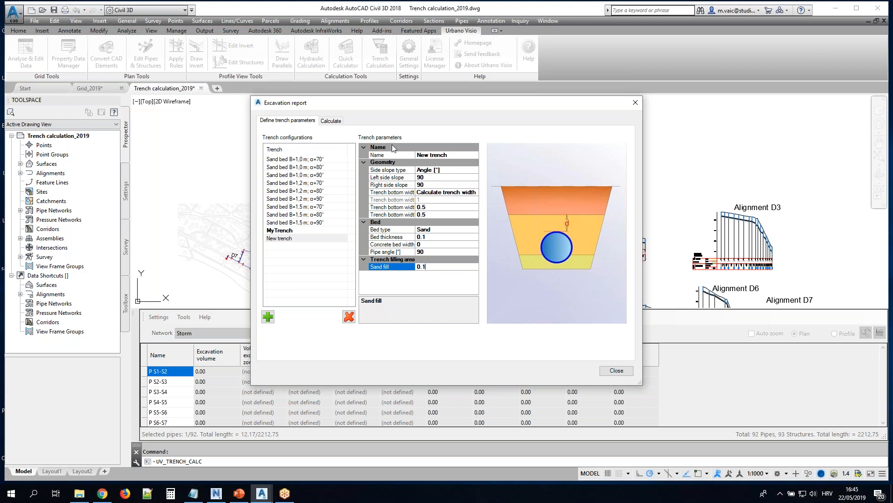
Set up the excavation calculation with the New trench configuration, Storm network, nv surface and MS Excel file format
left_click(331, 121)
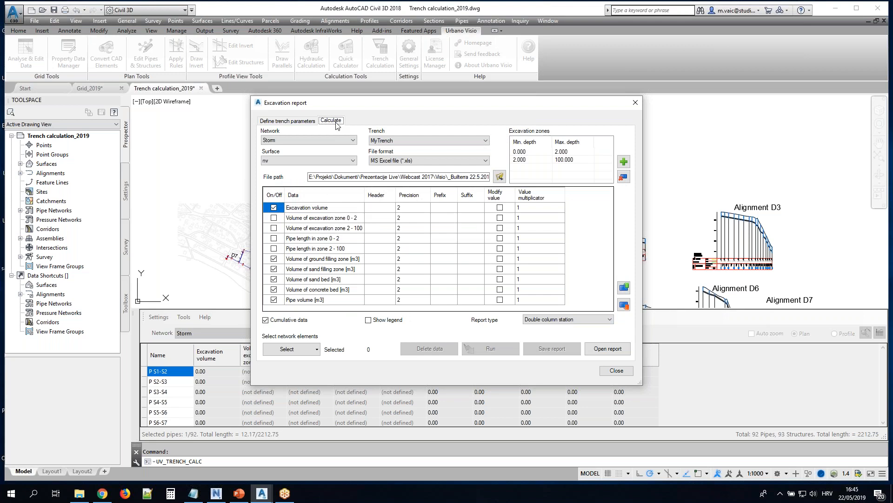
left_click(426, 140)
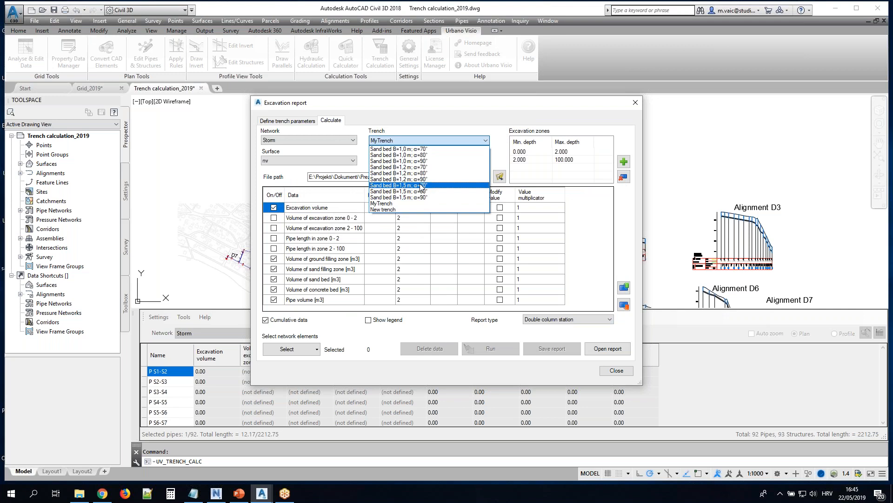
left_click(387, 210)
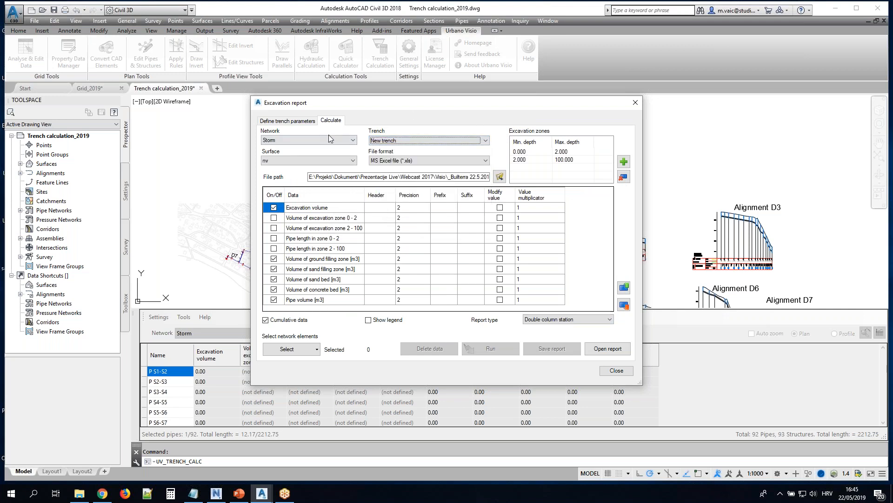
left_click(351, 140)
left_click(349, 153)
left_click(349, 161)
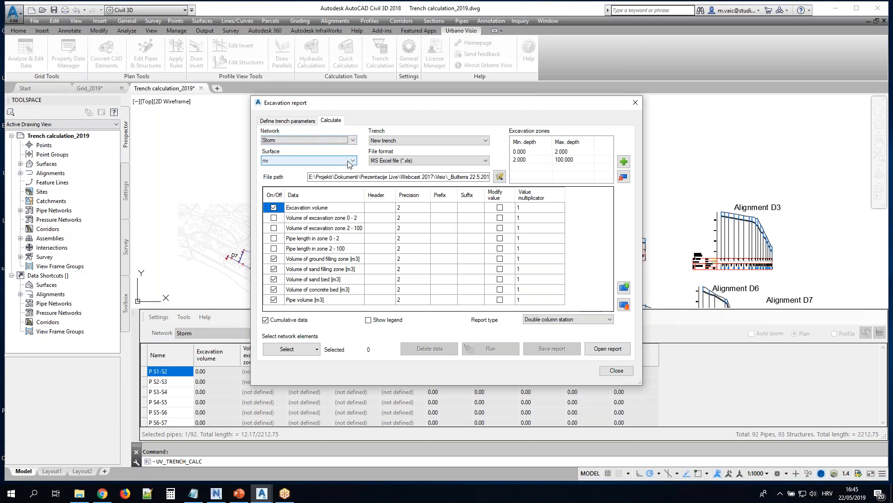
left_click(348, 162)
left_click(350, 162)
left_click(420, 161)
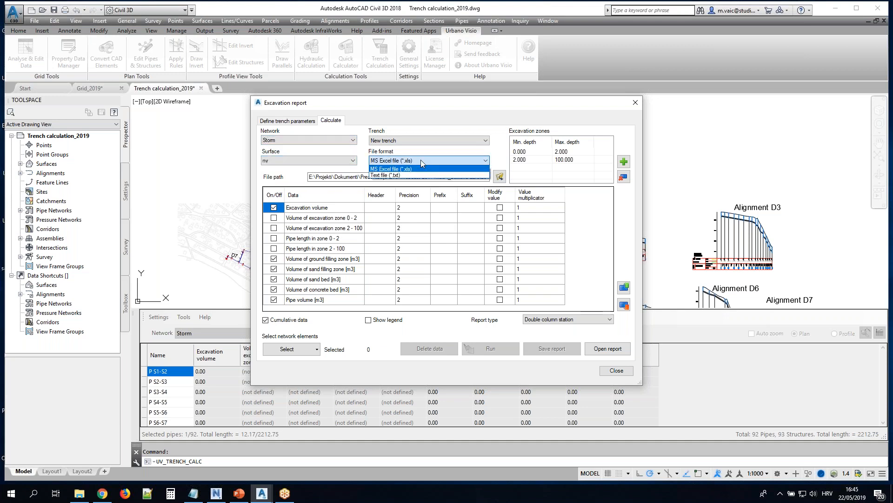
left_click(421, 160)
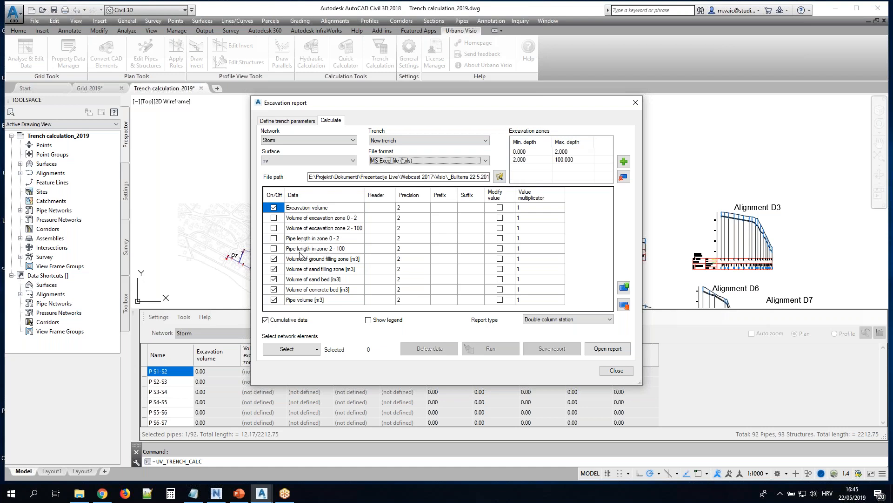
Exclude the concrete bed volume from the report data and run the excavation calculation for all network elements
left_click(274, 289)
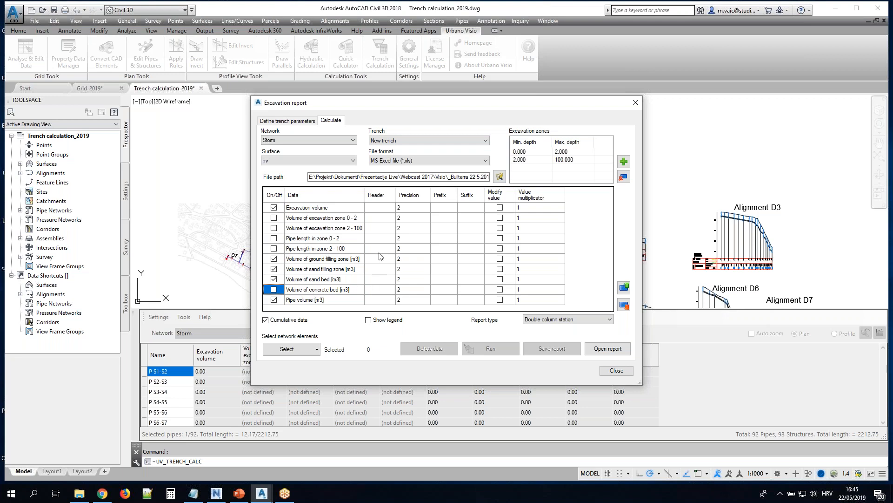
left_click(317, 350)
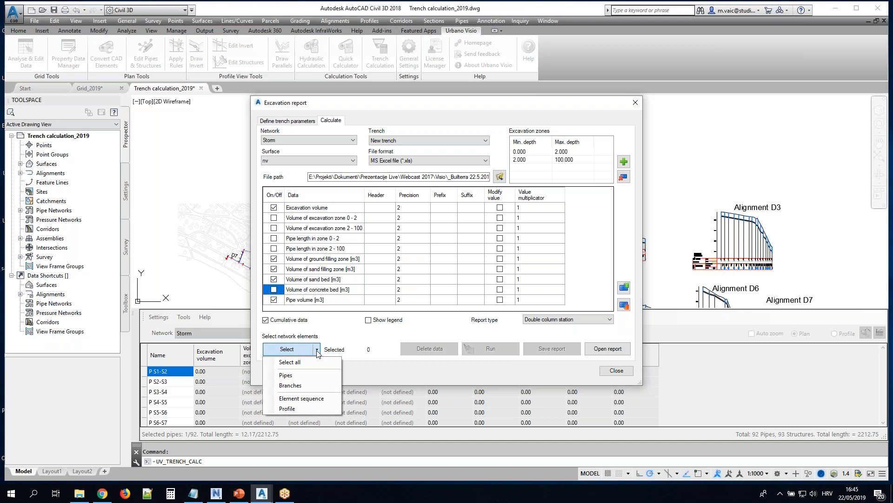
left_click(299, 363)
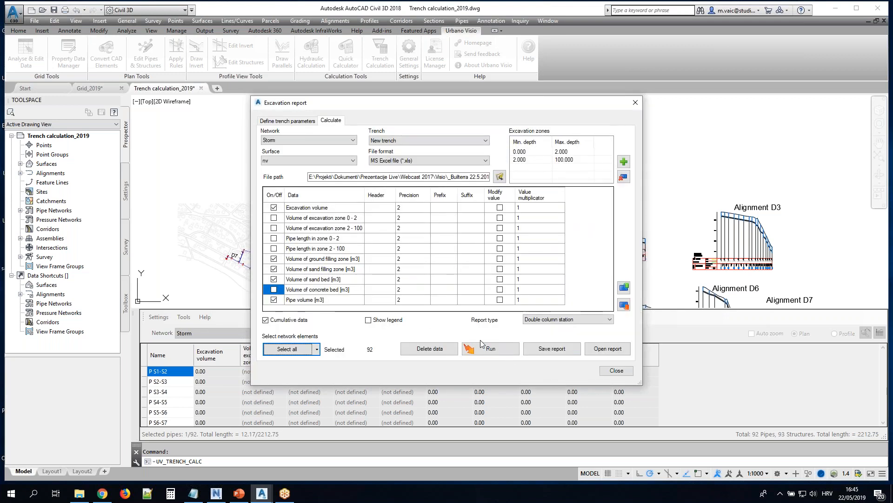
left_click(469, 348)
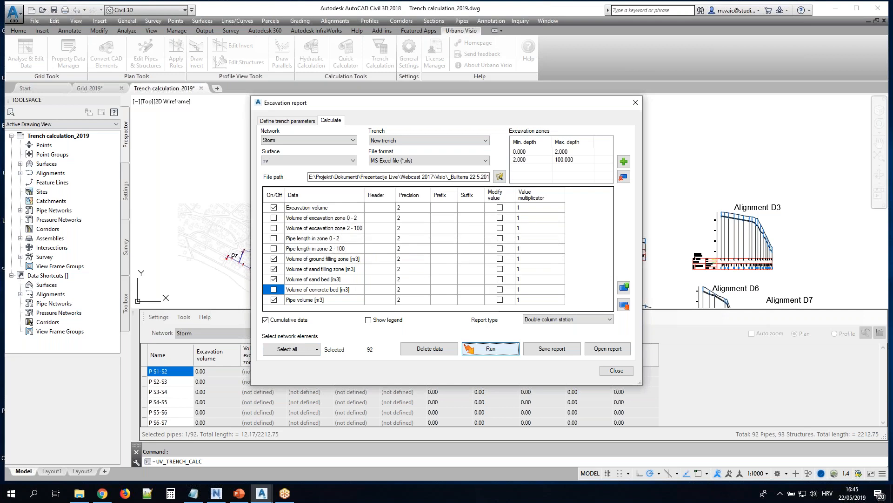
Save the excavation report and open it in Excel
left_click(542, 355)
left_click(450, 267)
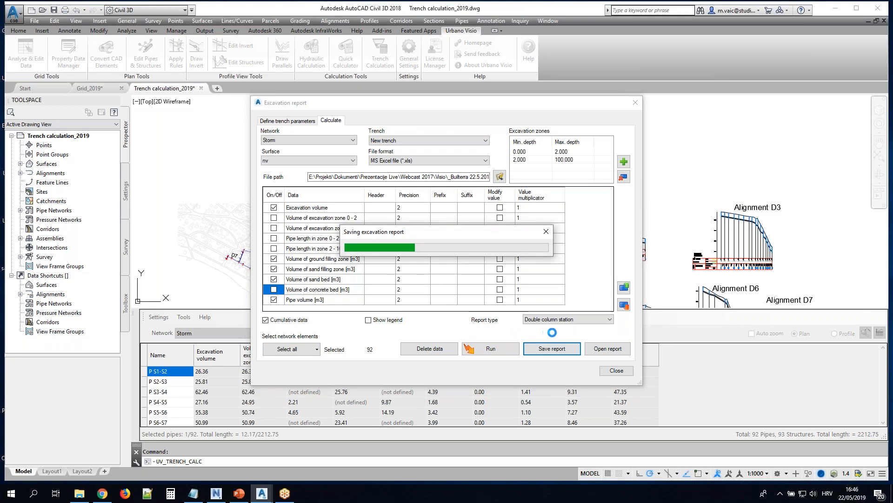
left_click(608, 348)
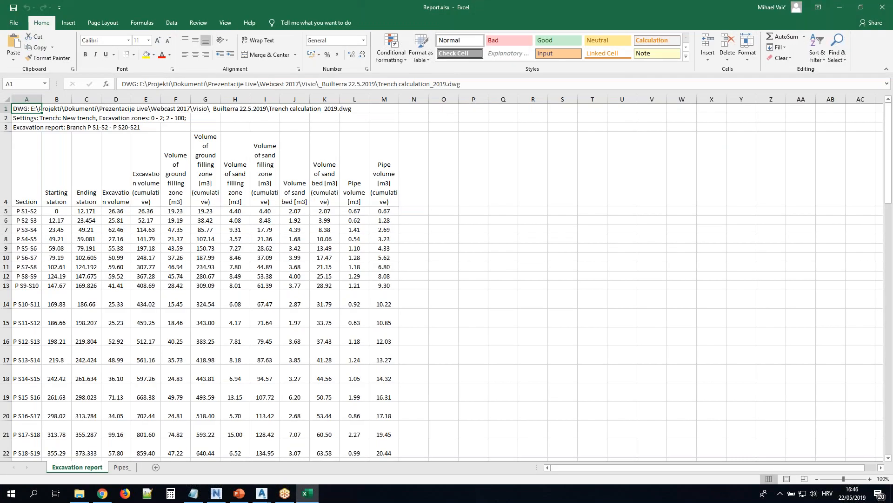
Examine the first branch's pipe rows in the Excavation report sheet, including stations, excavation volumes and cumulative volumes
scroll(286, 260, "down", 1)
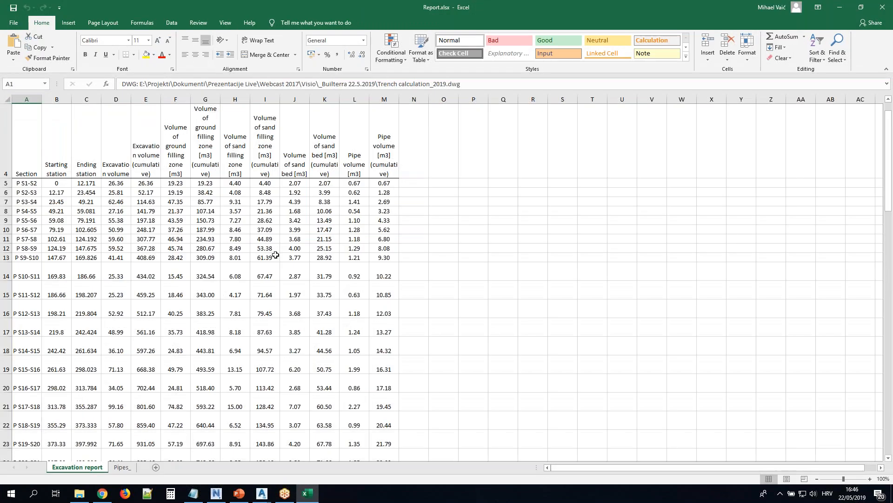
left_click_drag(57, 183, 385, 183)
left_click_drag(23, 192, 383, 195)
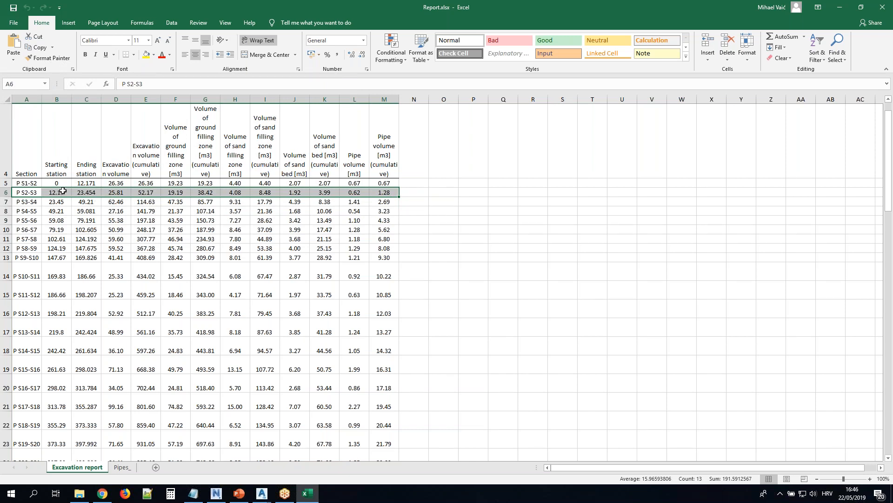
left_click_drag(61, 184, 60, 230)
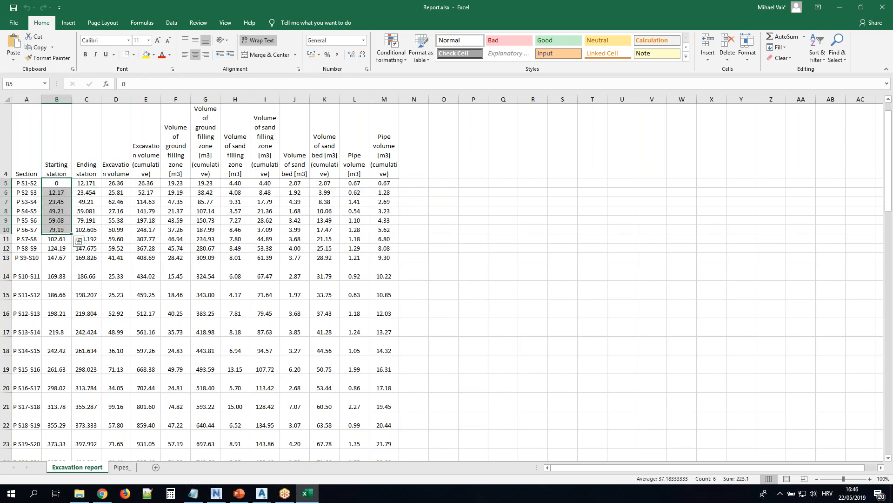
left_click(95, 182)
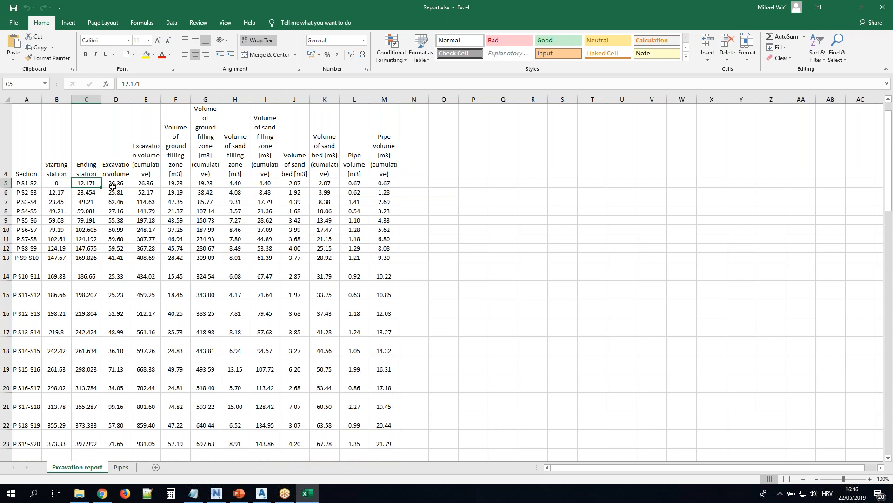
left_click(120, 181)
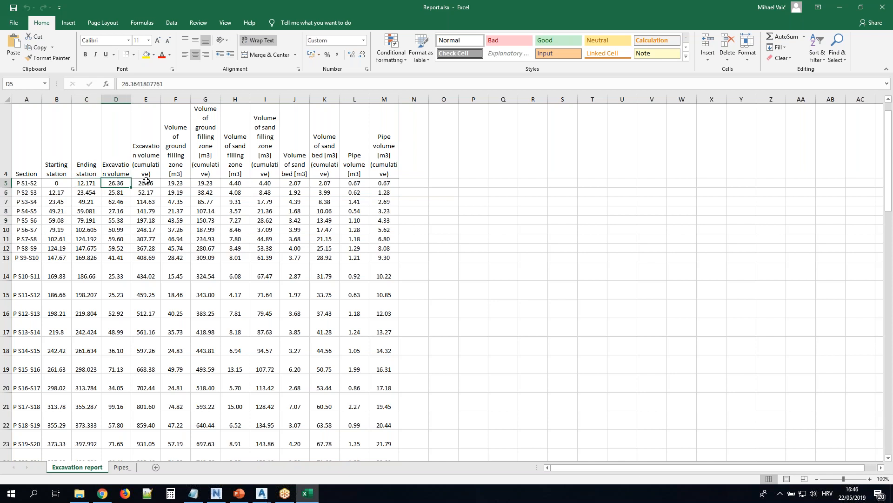
left_click_drag(153, 191, 152, 240)
Examine the sums of the individual branches and the summary table for all branches at the end of the report
scroll(152, 241, "down", 7)
scroll(152, 241, "down", 14)
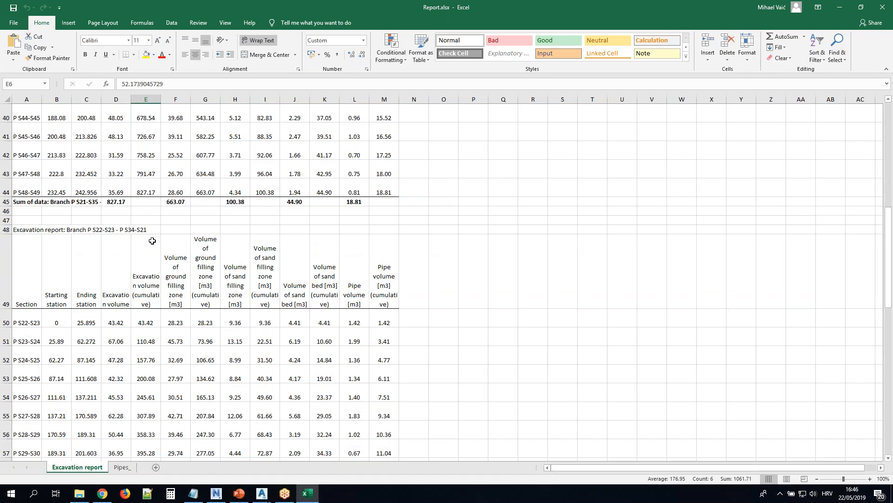
scroll(152, 241, "down", 18)
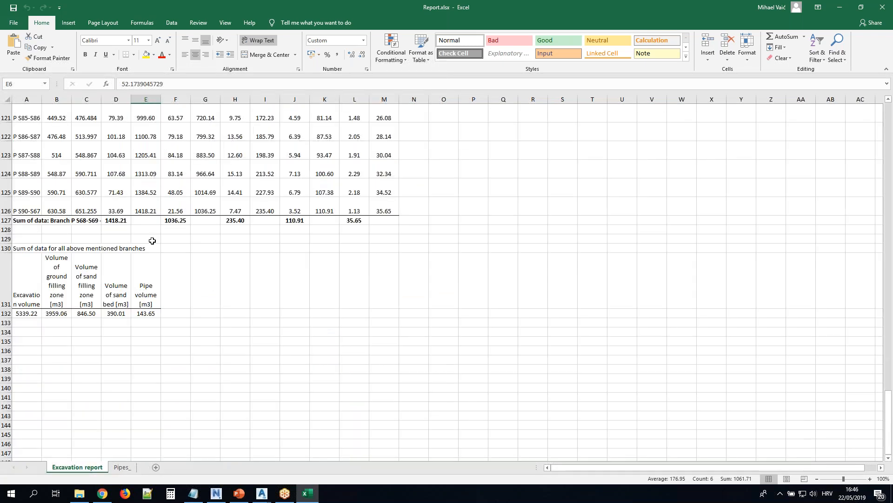
scroll(93, 270, "down", 1)
left_click_drag(26, 235, 151, 258)
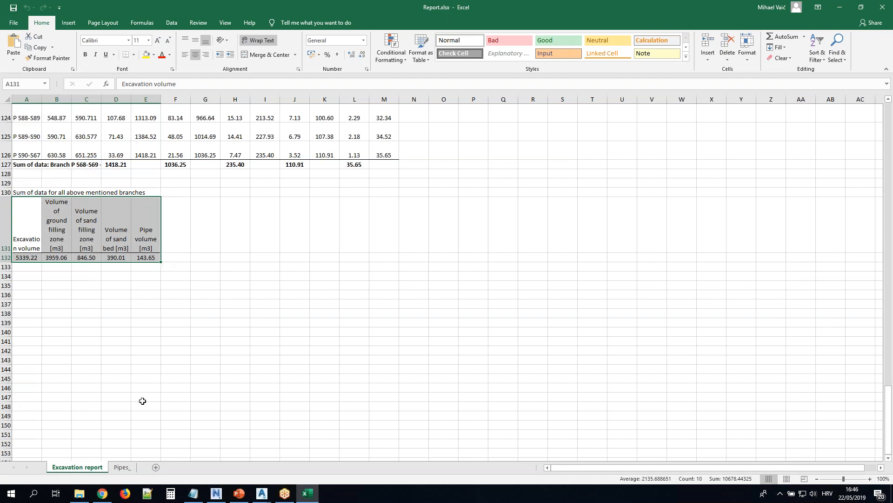
Open the Pipes_ sheet, fit columns A to C to their contents and examine the 3D lengths per pipe diameter
left_click(122, 466)
left_click_drag(26, 99, 86, 99)
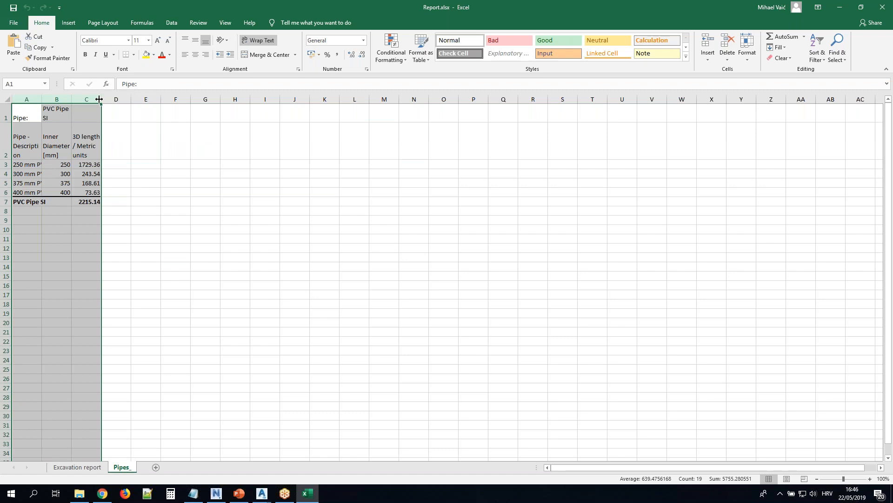
double_click(101, 99)
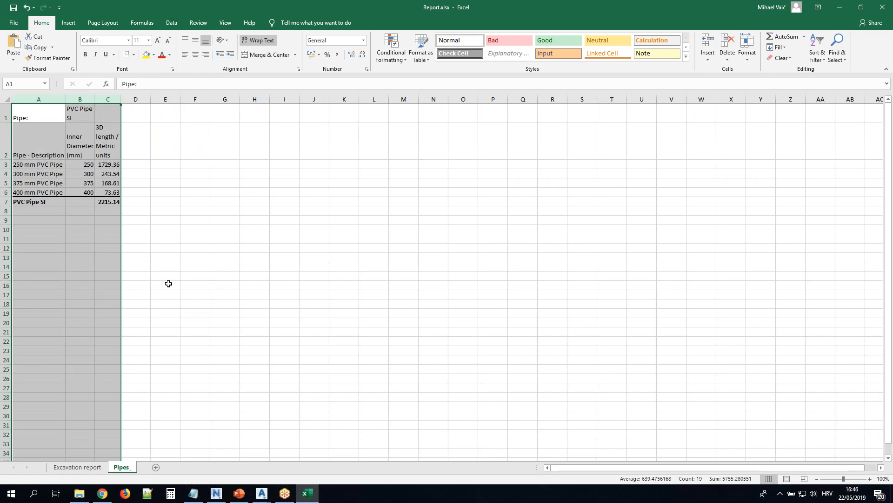
left_click(165, 264)
left_click_drag(48, 168, 114, 191)
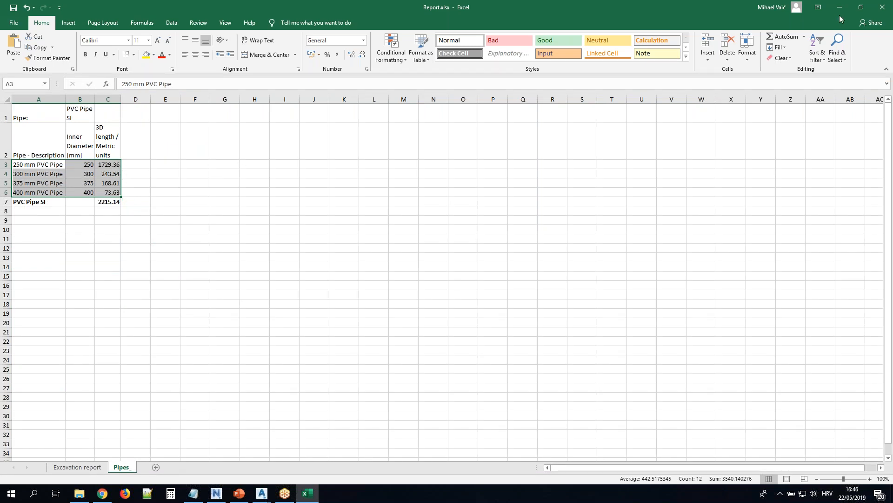
Close the report workbook without saving changes and close the Excavation report dialog in Civil 3D
left_click(883, 7)
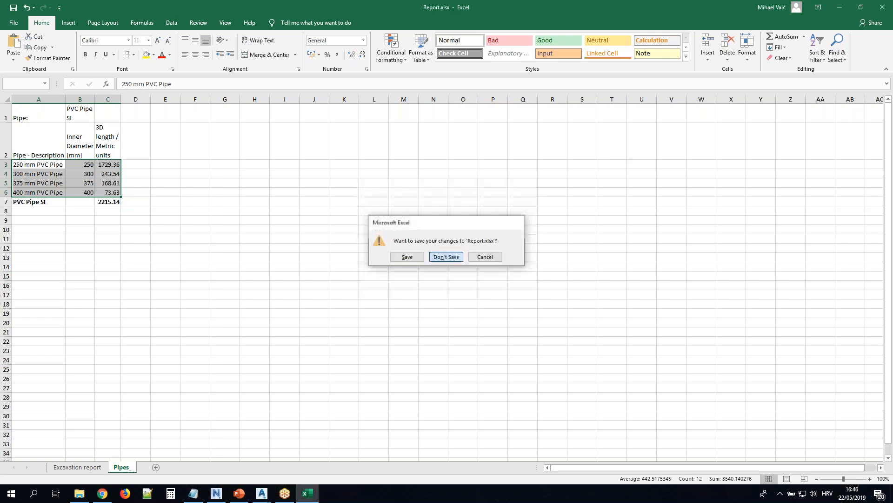
left_click(446, 257)
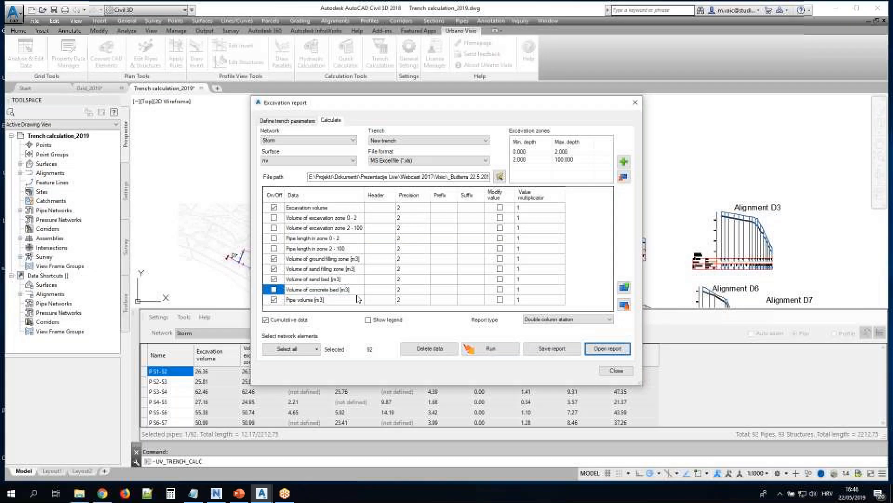
left_click(636, 103)
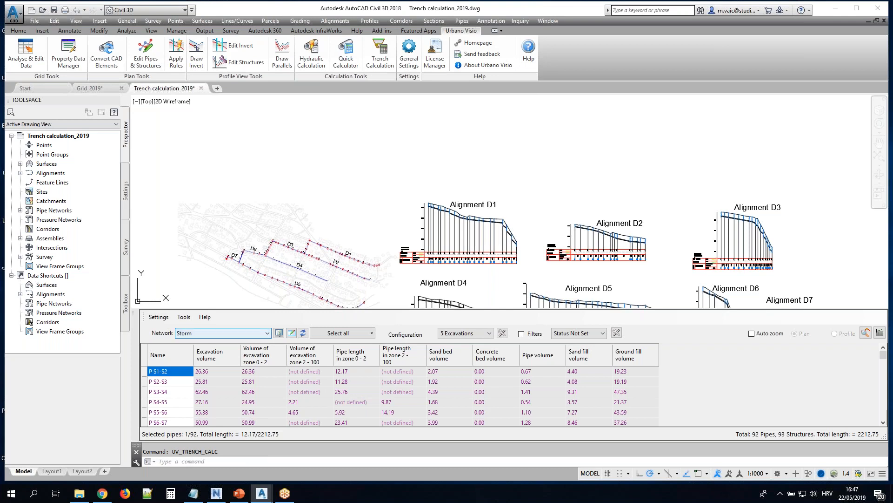
Limit the trench calculation table to the D1 branch and select the first three pipes' lengths in zone 0 - 2 to check their location
left_click(371, 333)
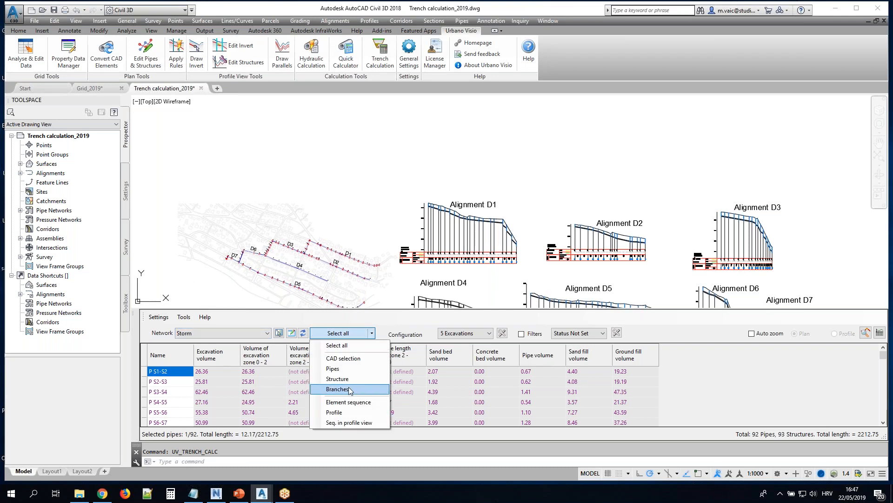
left_click(331, 389)
left_click(356, 265)
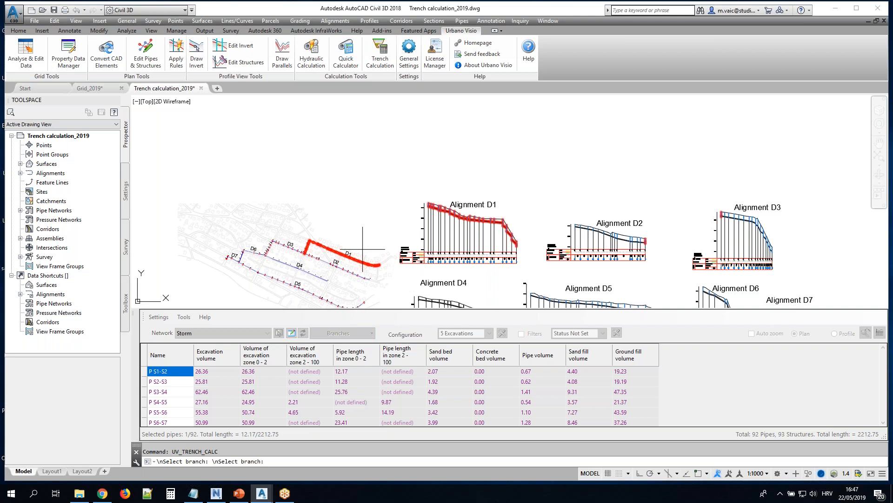
right_click(362, 256)
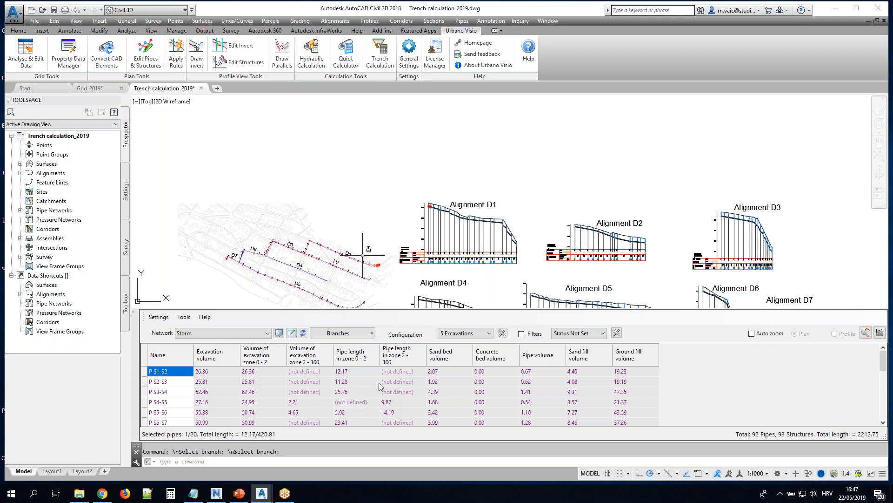
left_click(370, 383)
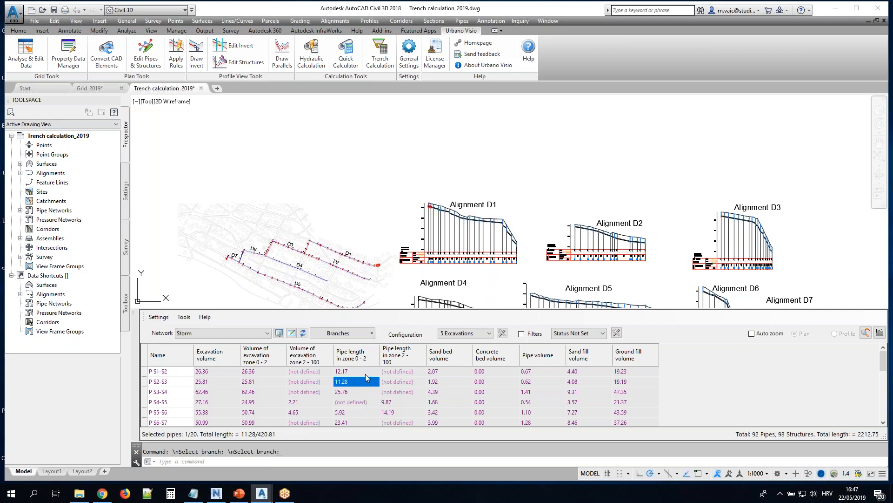
left_click_drag(368, 373, 367, 395)
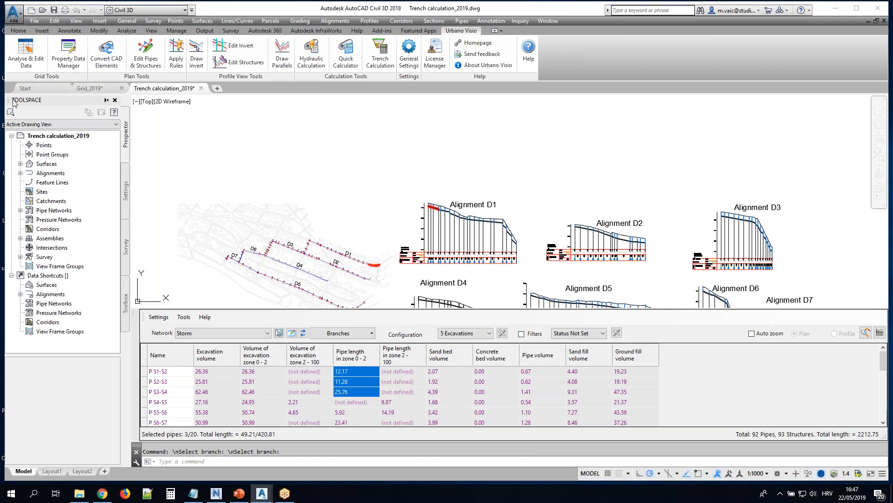
Switch to the Grid_2019 drawing, open the Property Set Data Manager and examine the existing property sets for Storm pipes
left_click(91, 88)
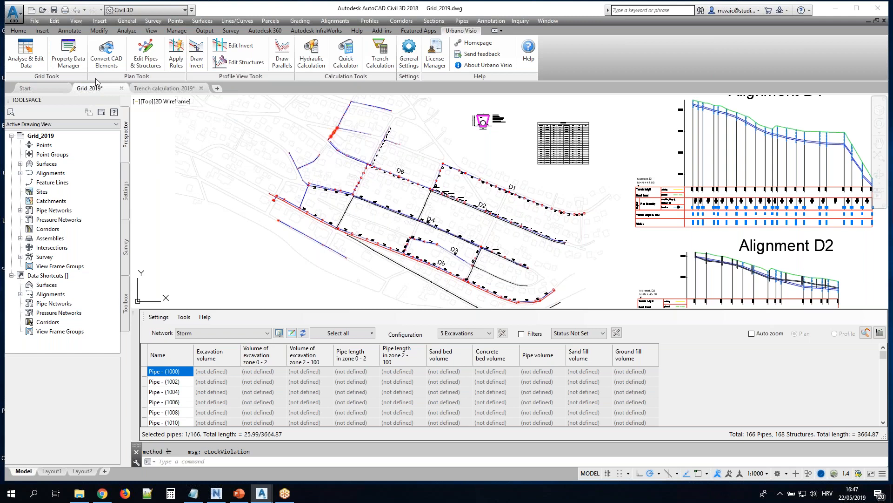
left_click(71, 61)
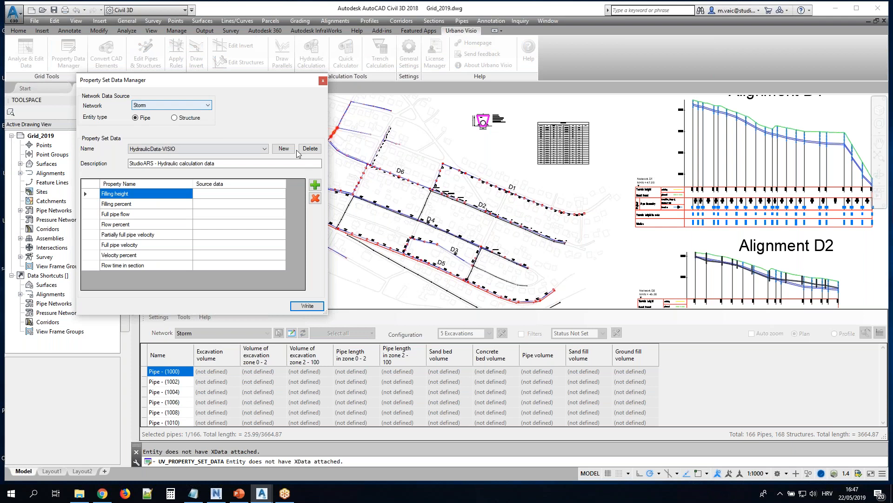
left_click(266, 149)
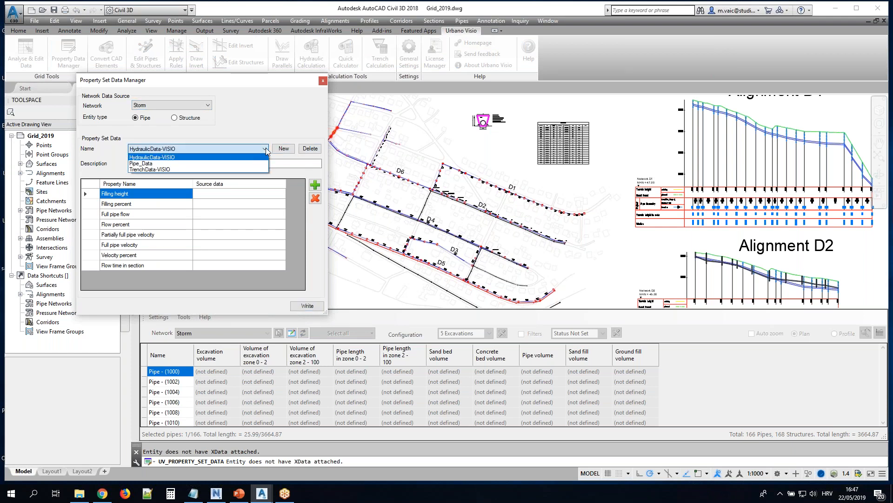
left_click(266, 148)
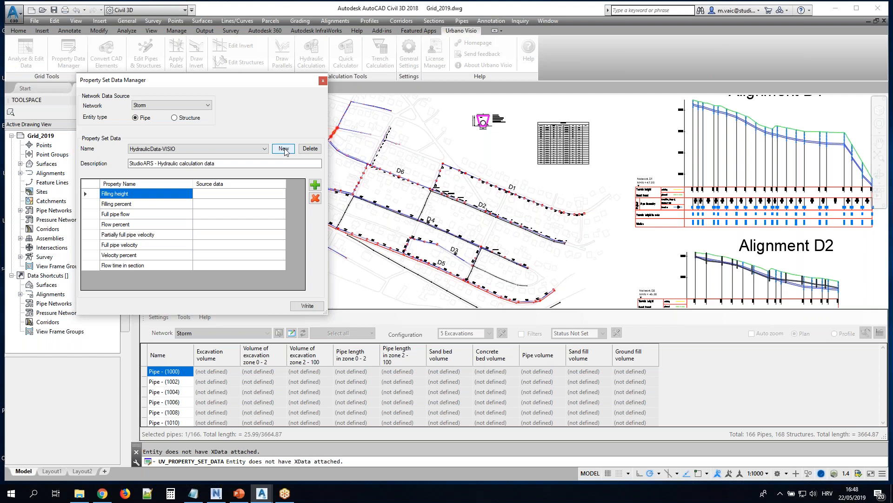
left_click_drag(249, 82, 351, 103)
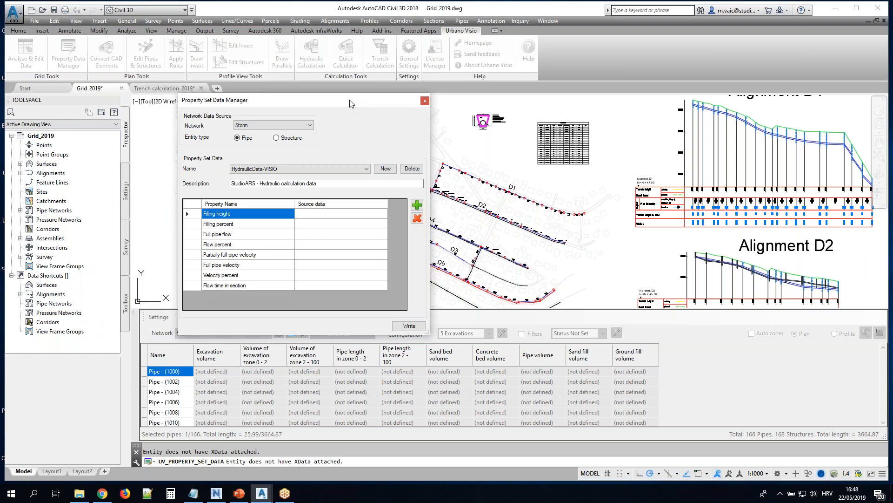
Create a pipe property set named MyPipegroup with four property rows and assign Network Name to the first row
left_click(381, 170)
type("MyPipegroup")
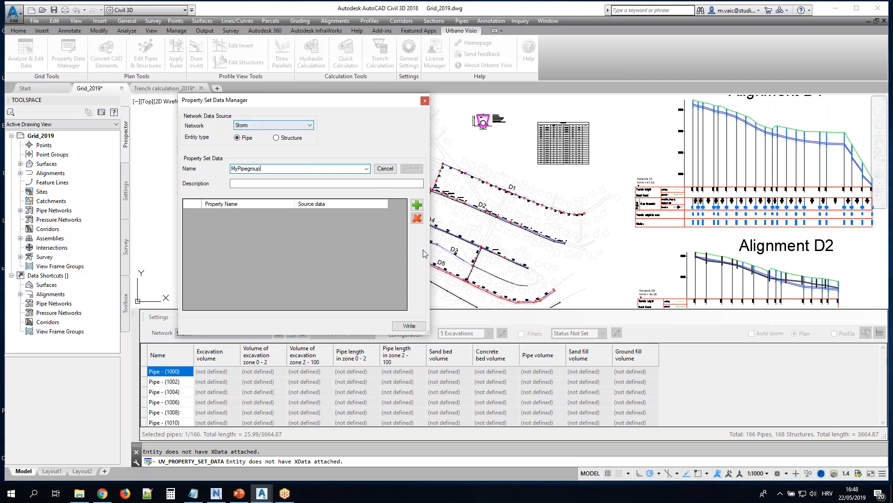
left_click(416, 205)
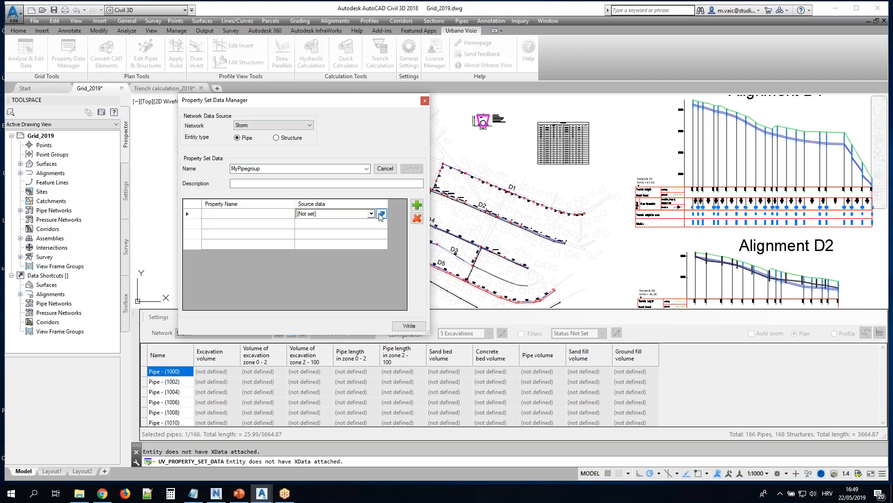
left_click(380, 214)
double_click(240, 170)
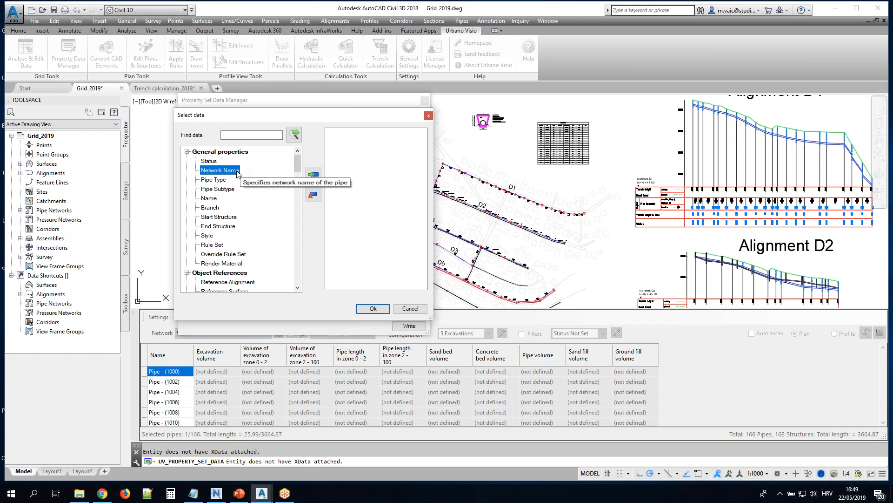
left_click(373, 308)
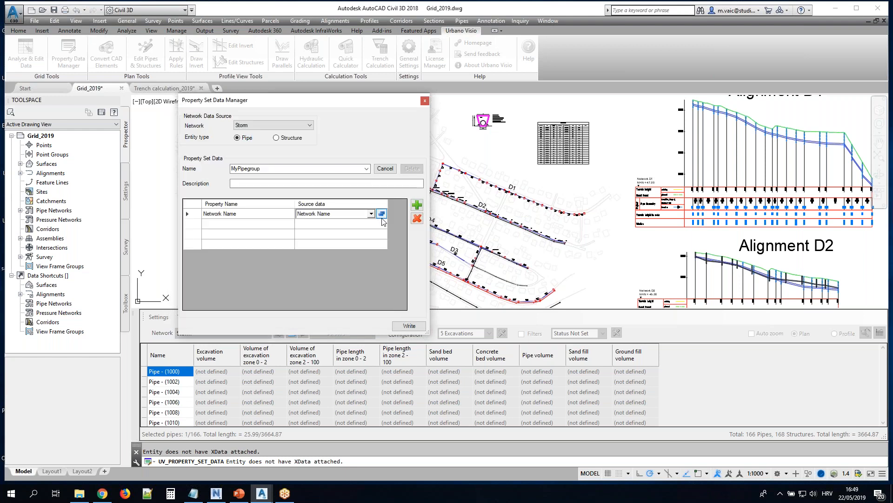
Assign Name to the second and Slope to the third property row of MyPipegroup
left_click(381, 225)
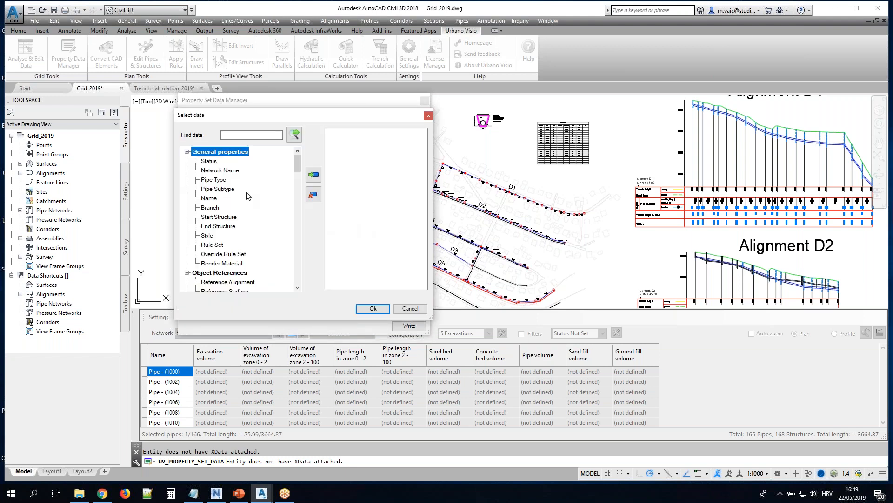
left_click(209, 198)
left_click(313, 175)
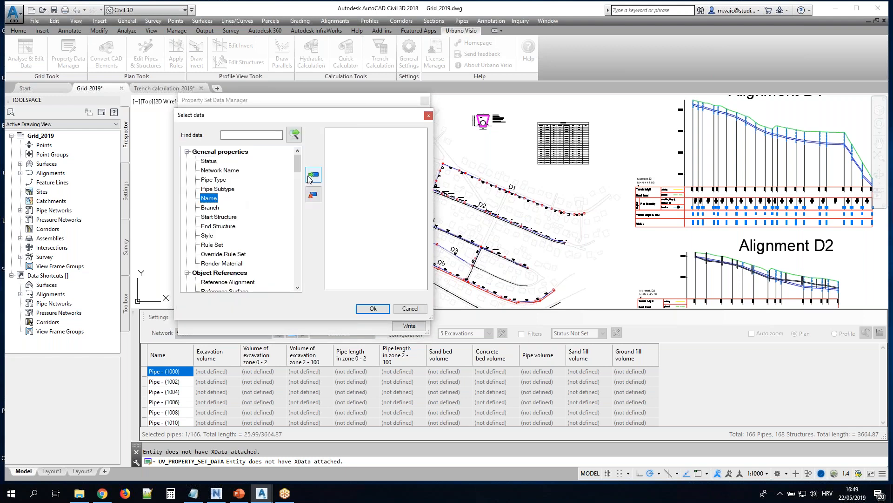
left_click(372, 309)
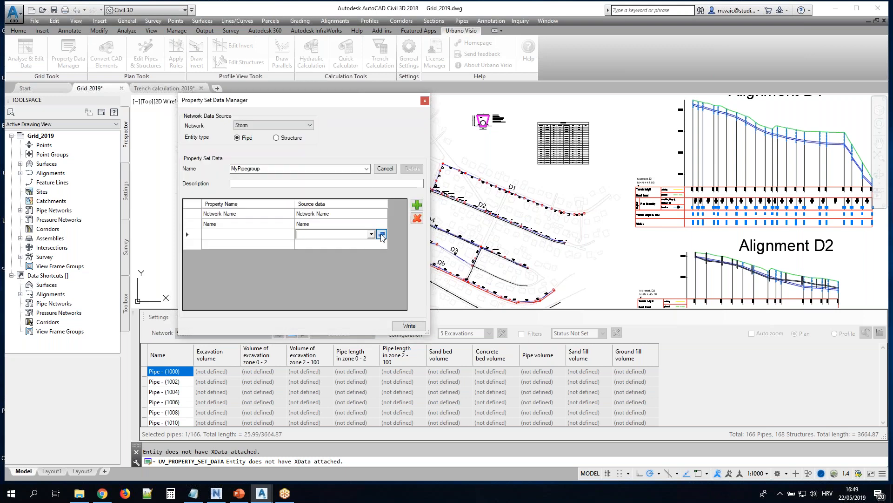
left_click(382, 234)
scroll(279, 198, "down", 10)
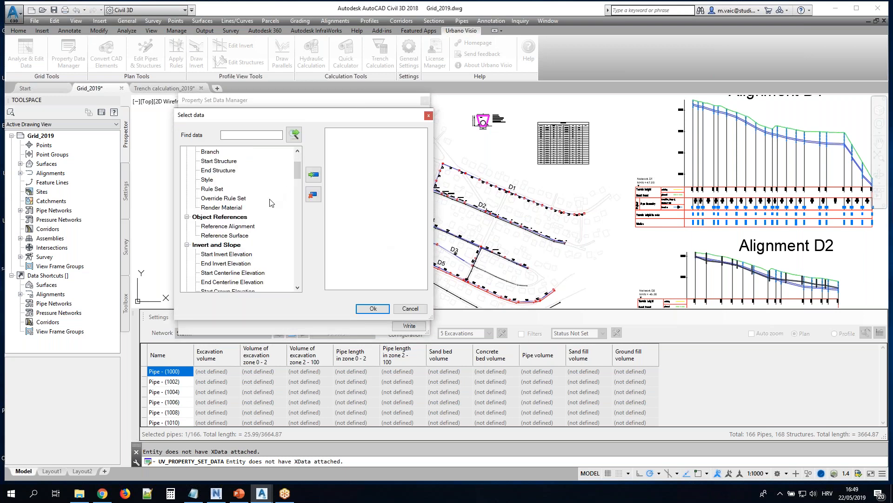
double_click(208, 254)
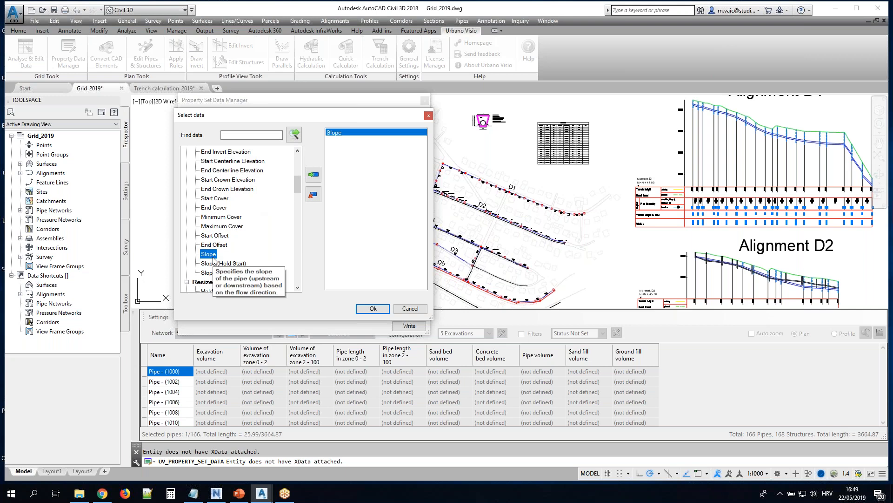
left_click(371, 307)
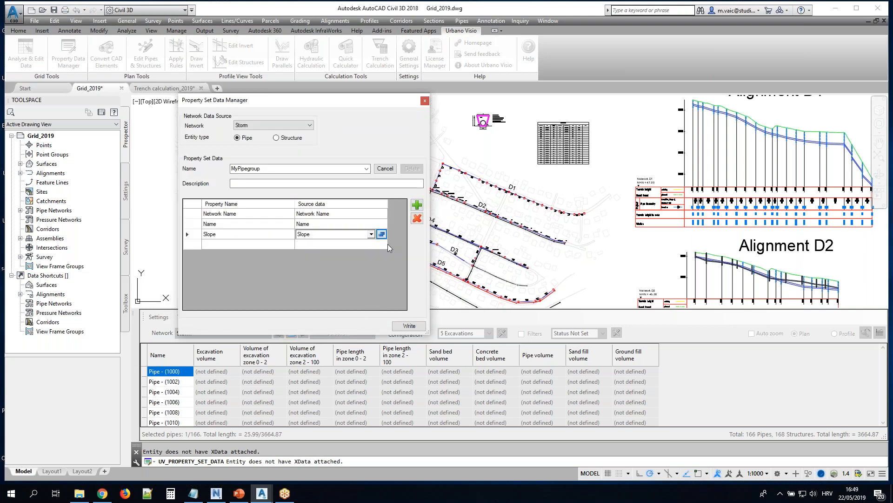
Assign Inner Diameter from the catalog part data to the fourth property row of MyPipegroup
left_click(385, 244)
scroll(264, 229, "down", 9)
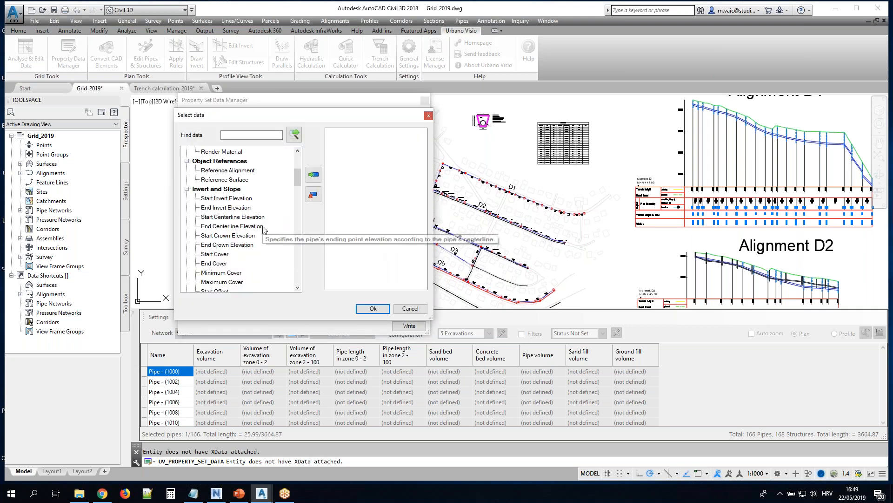
scroll(265, 229, "down", 8)
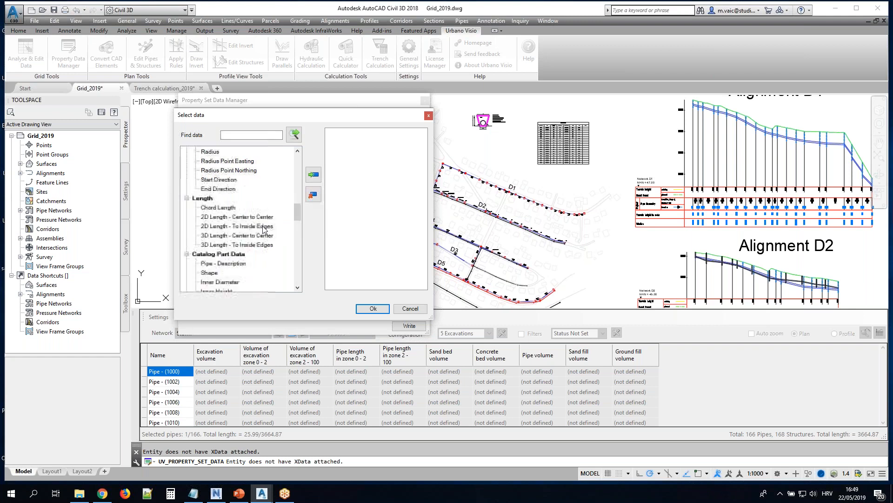
double_click(223, 254)
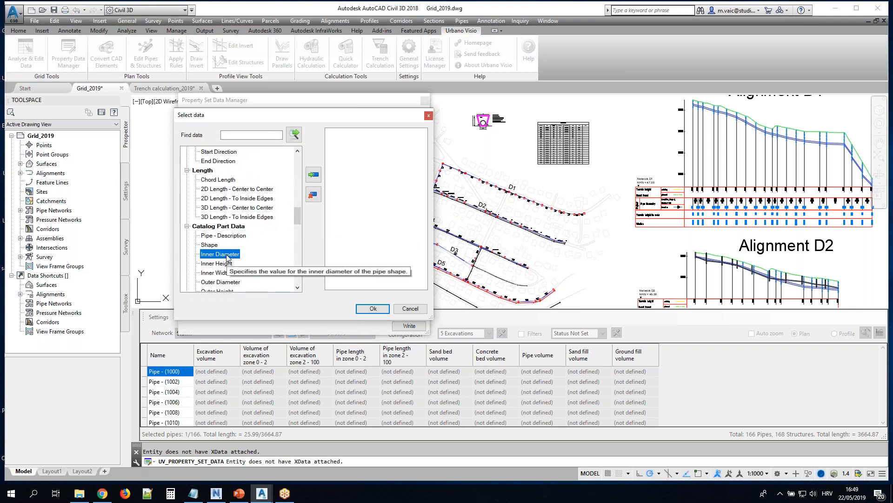
left_click(372, 309)
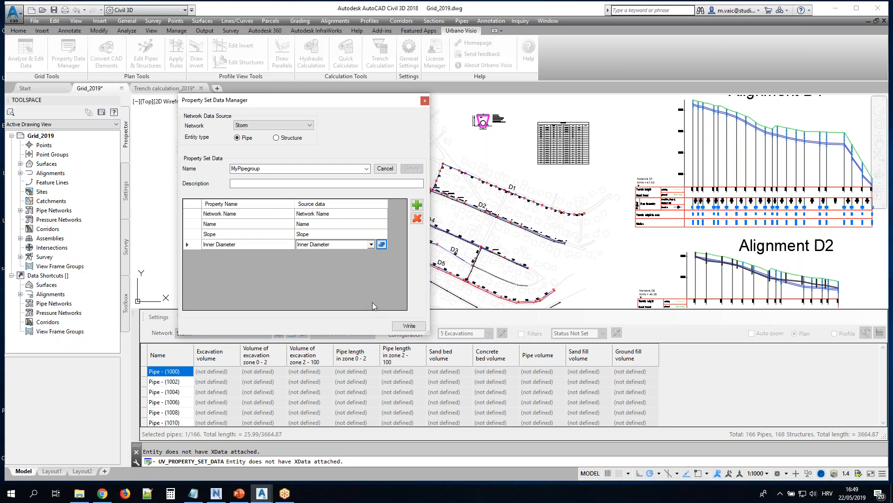
Write the MyPipegroup data to the pipes of the Storm network and of the Sanitary network
left_click(409, 325)
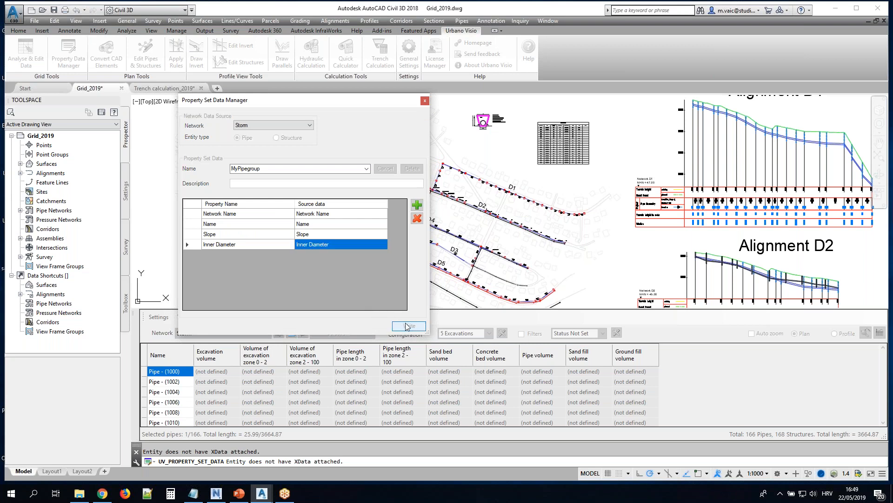
left_click(296, 126)
left_click(270, 139)
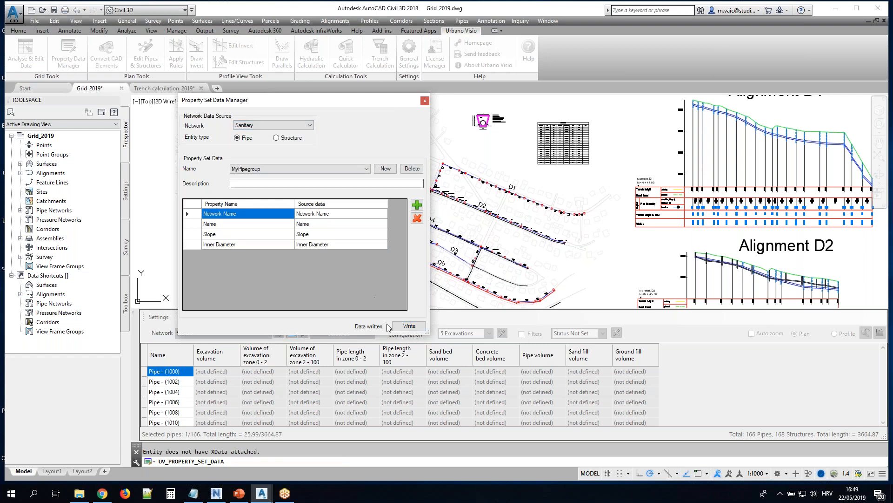
left_click(409, 326)
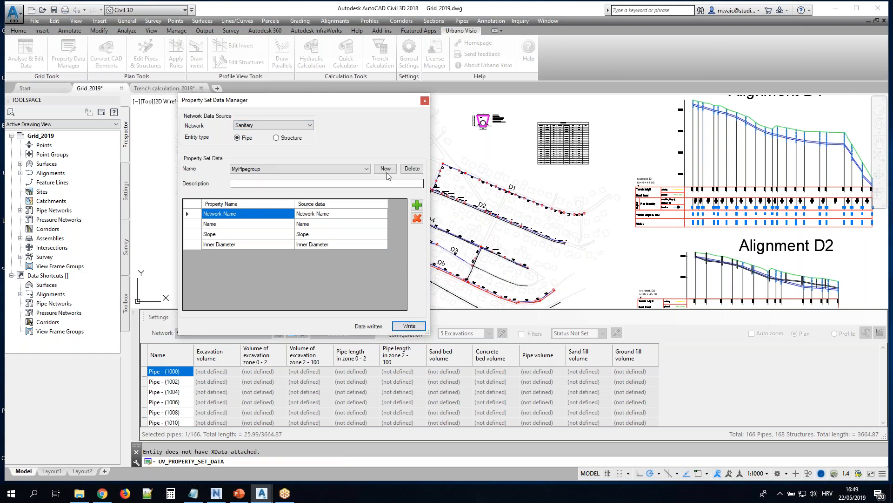
Create a property set named MYStructureGroup for the Sanitary network's structures and add three empty property rows
left_click(278, 138)
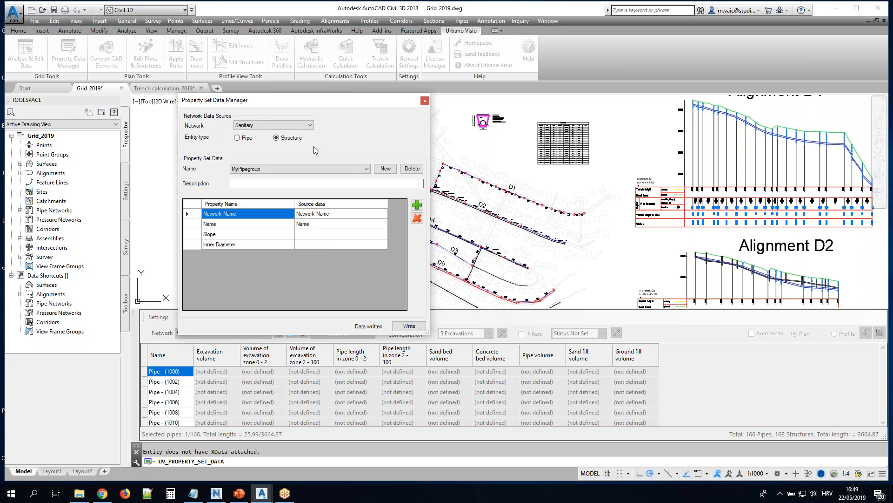
left_click(385, 169)
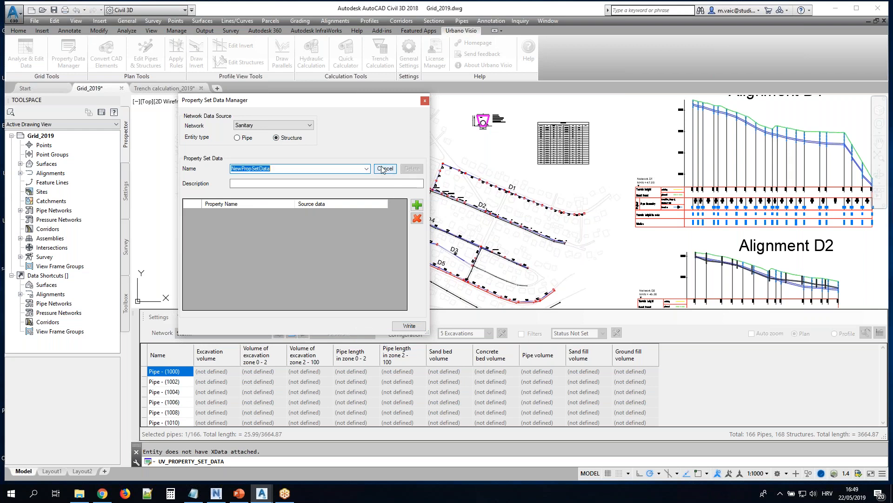
type("N")
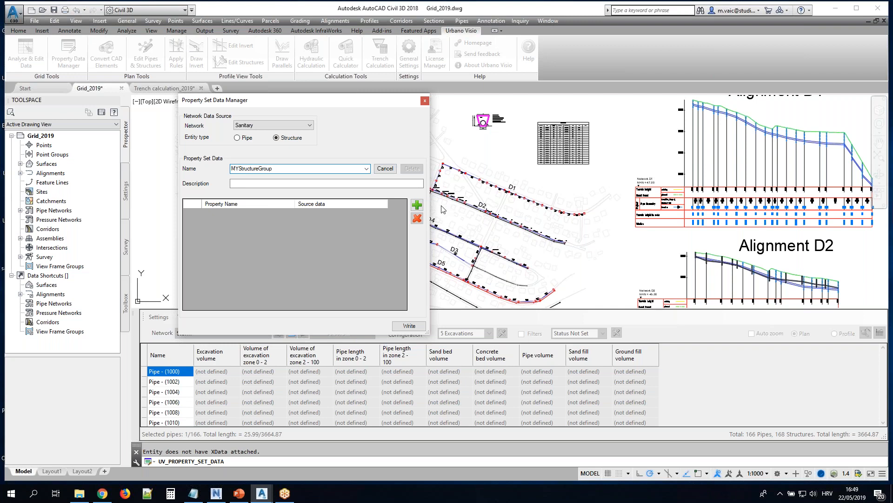
left_click(419, 206)
left_click(420, 207)
left_click(420, 208)
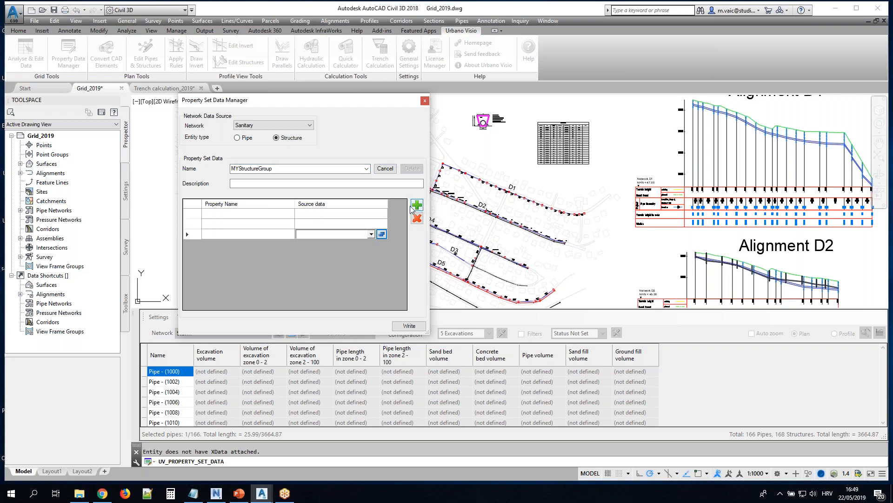
Assign Network Name to the first and Name to the second property row of MYStructureGroup
left_click(374, 213)
left_click(382, 214)
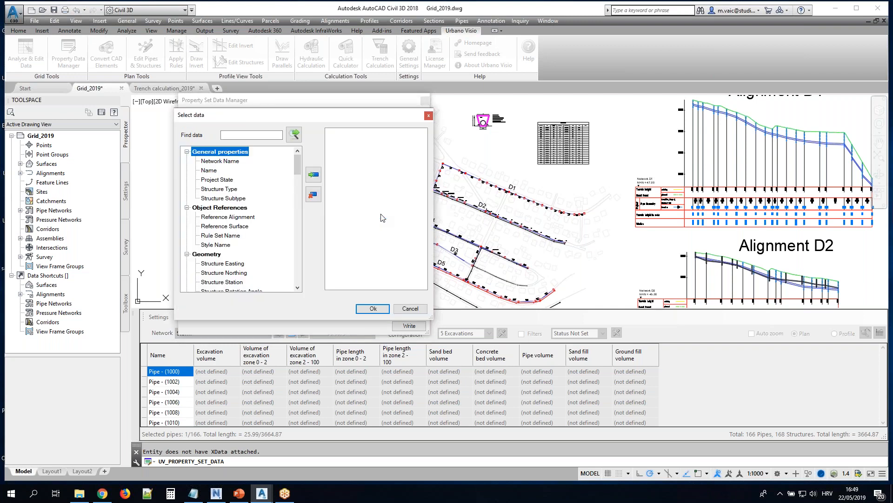
double_click(236, 161)
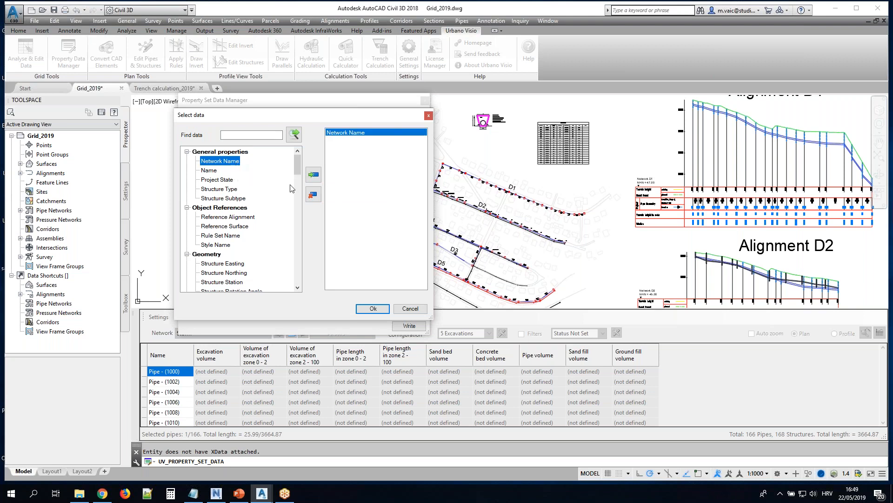
left_click(372, 309)
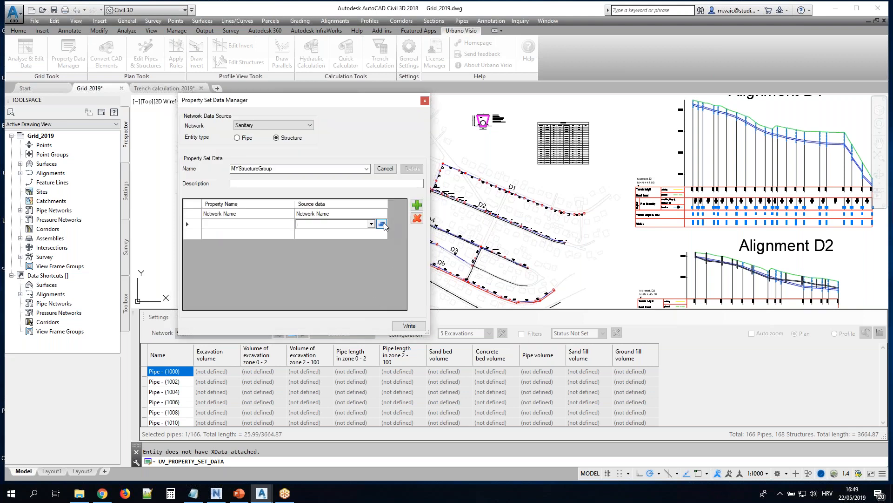
left_click(382, 213)
left_click(209, 171)
left_click(313, 175)
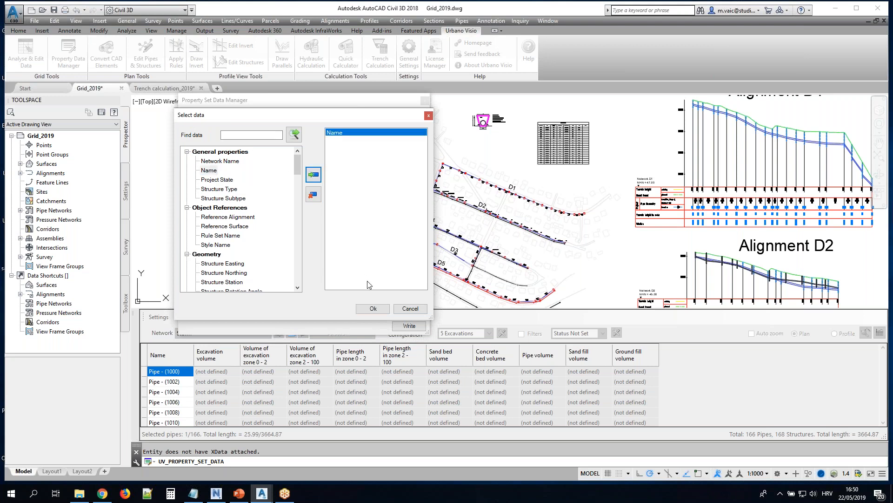
left_click(372, 309)
Assign Diameter Or Width from the geometry data to the third property row of MYStructureGroup
left_click(382, 236)
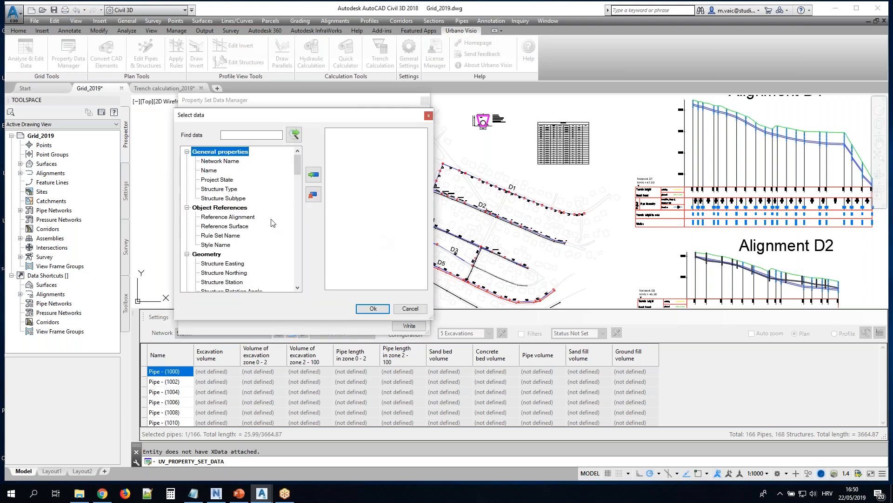
scroll(251, 224, "down", 3)
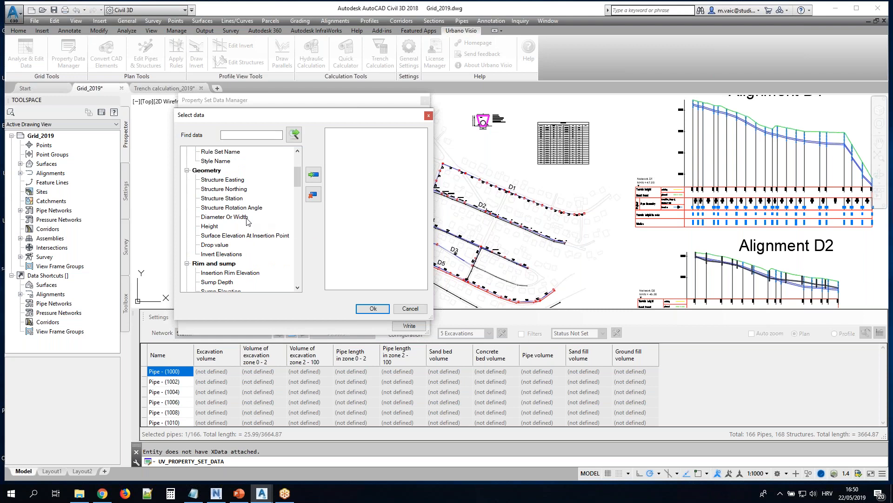
double_click(247, 221)
left_click(373, 309)
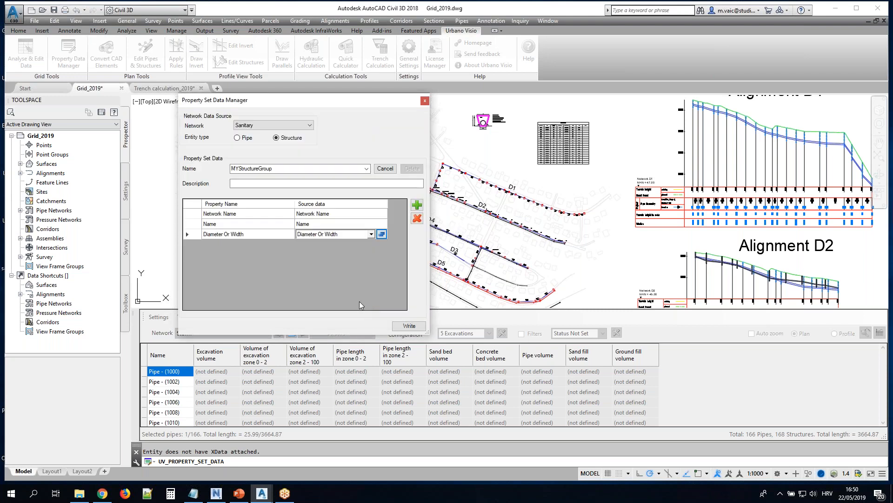
Add a fourth property row to MYStructureGroup and assign Height from the geometry data to it
left_click(417, 205)
left_click(381, 244)
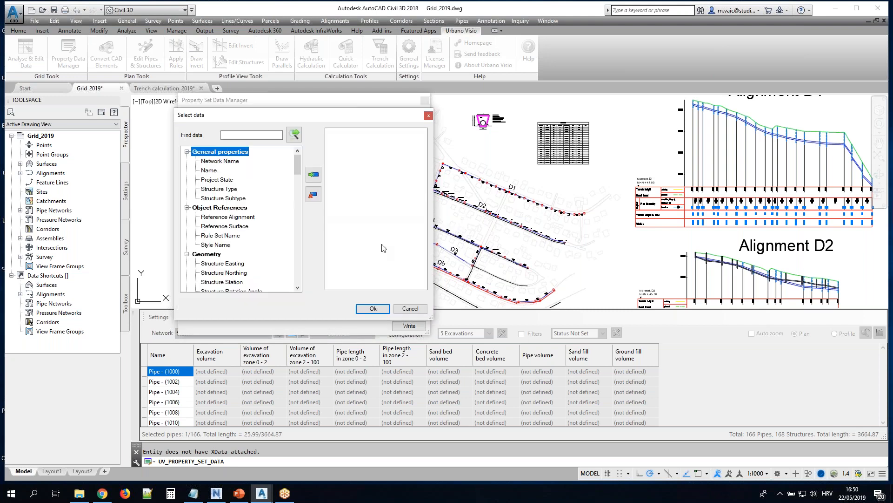
scroll(233, 237, "down", 3)
double_click(210, 226)
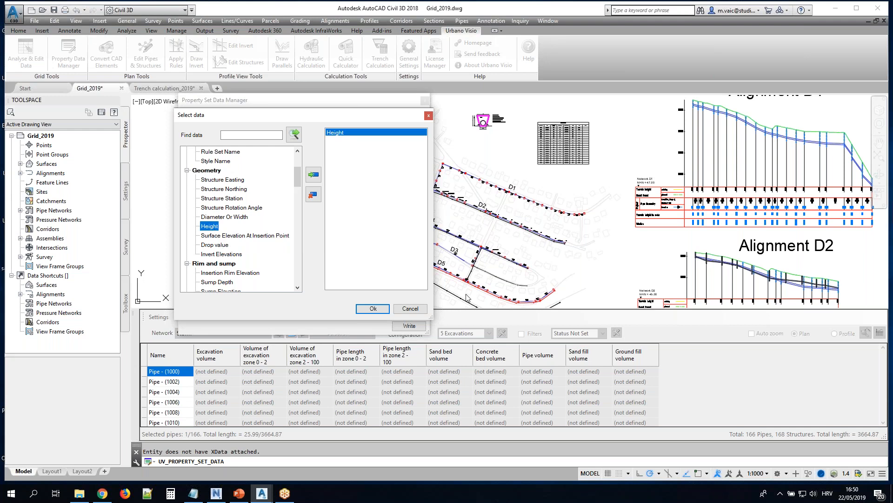
left_click(362, 309)
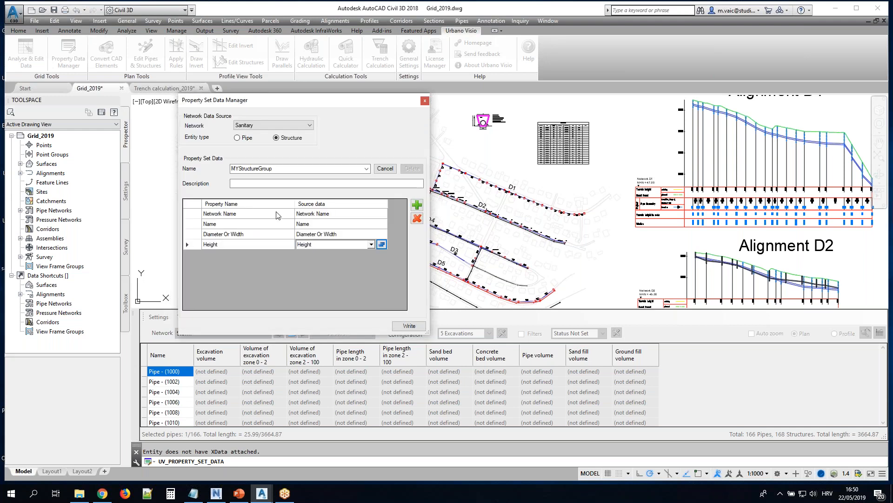
Write the MYStructureGroup data to the Sanitary network's structures and switch the source network to Storm before closing the property set manager
left_click(403, 326)
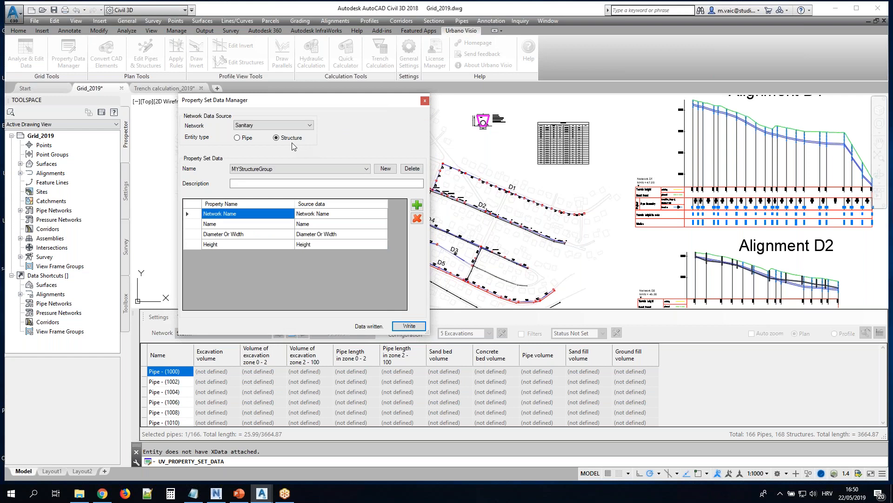
left_click(293, 127)
left_click(280, 134)
left_click(271, 126)
left_click(263, 134)
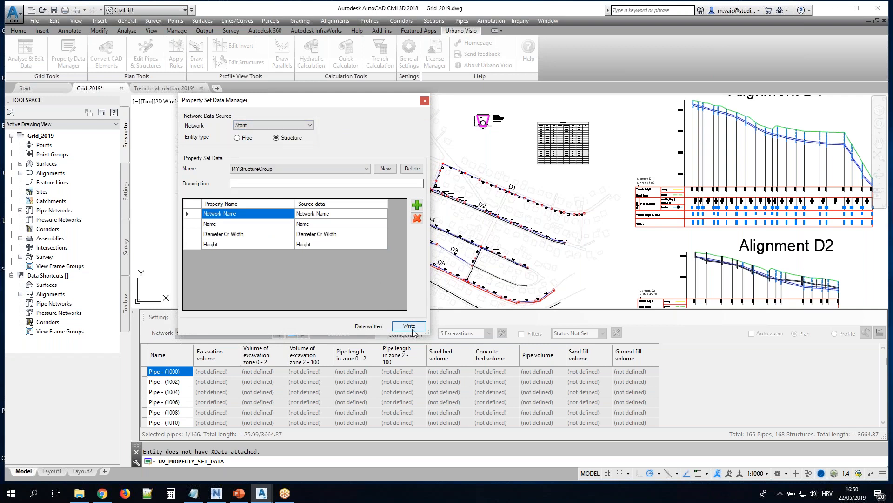
left_click(425, 101)
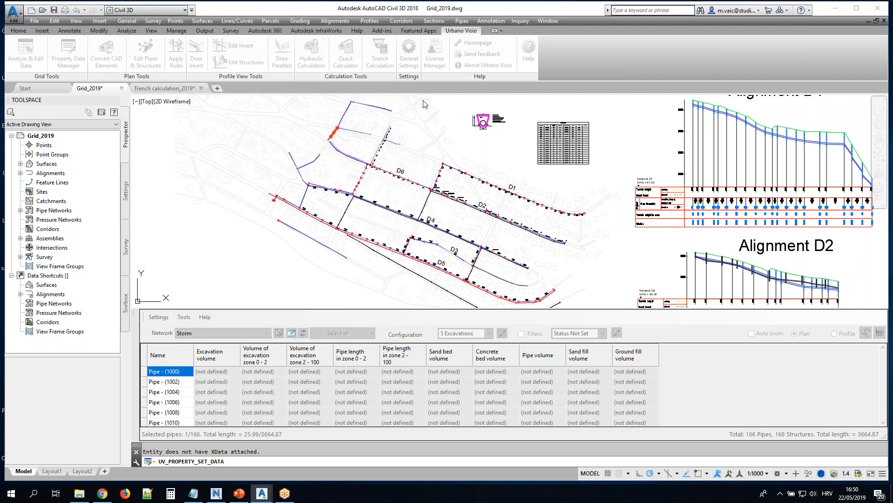
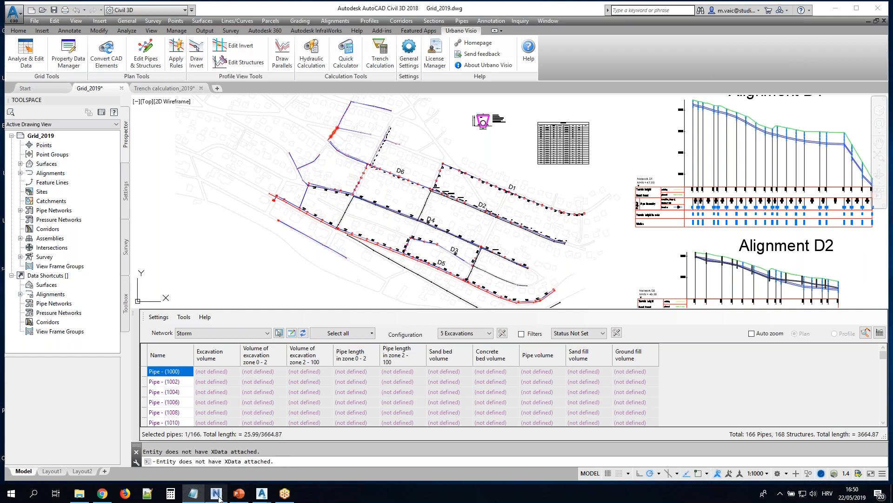
Switch to Navisworks Manage and examine the MyPipeData and MyStructureData property sets of a storm pipe
left_click(217, 494)
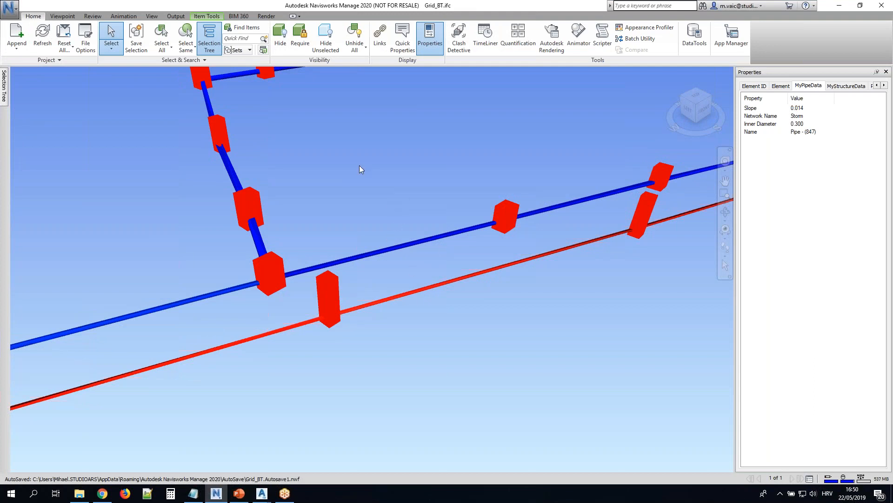
scroll(360, 168, "down", 5)
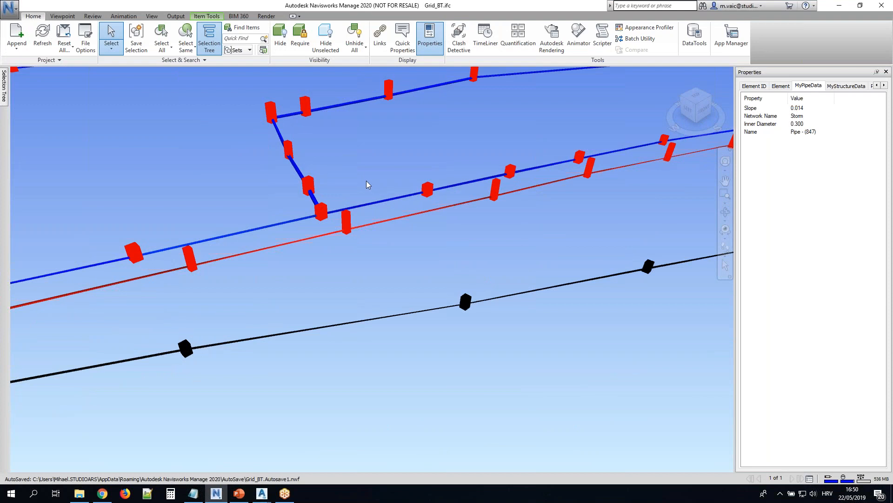
scroll(367, 180, "up", 2)
left_click(323, 227)
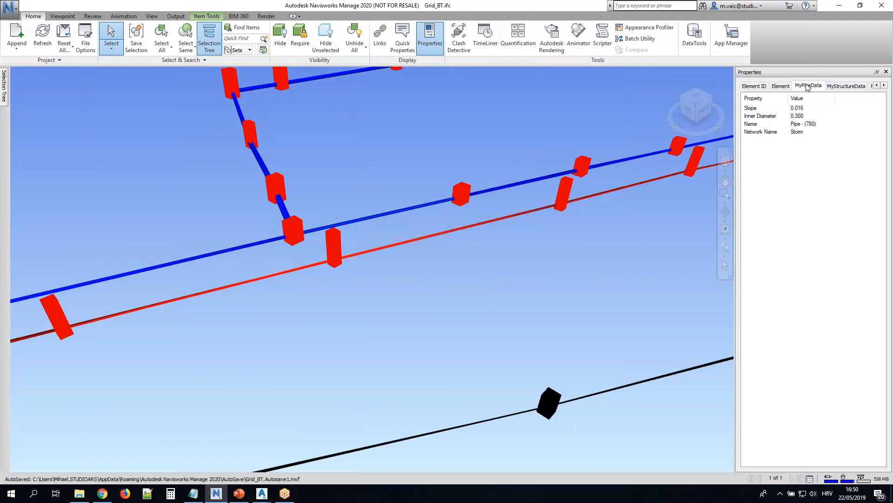
left_click(843, 86)
left_click(819, 86)
left_click(845, 87)
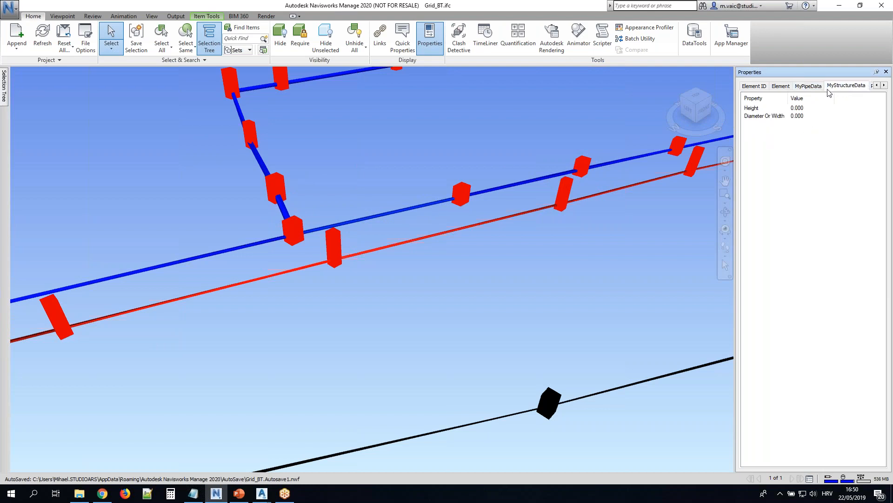
left_click(819, 86)
left_click(840, 88)
left_click(815, 86)
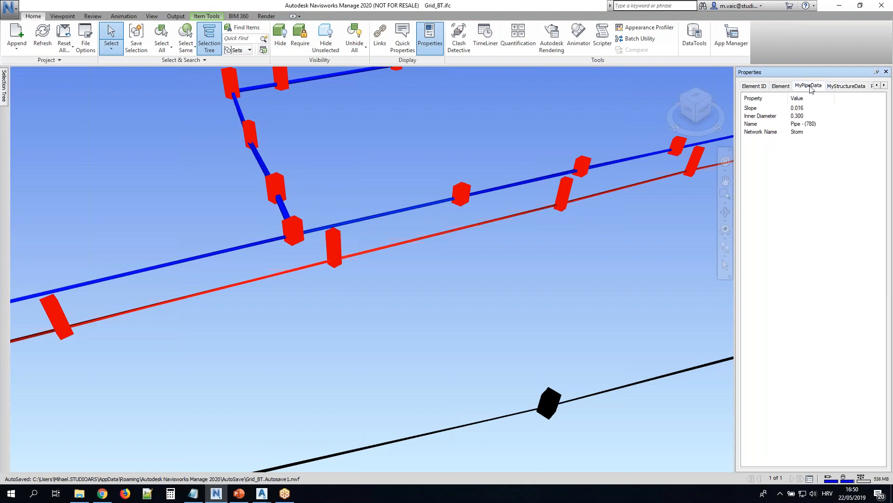
Inspect the MyPipeData properties of two storm pipes and a neighbouring sanitary pipe
left_click(397, 209)
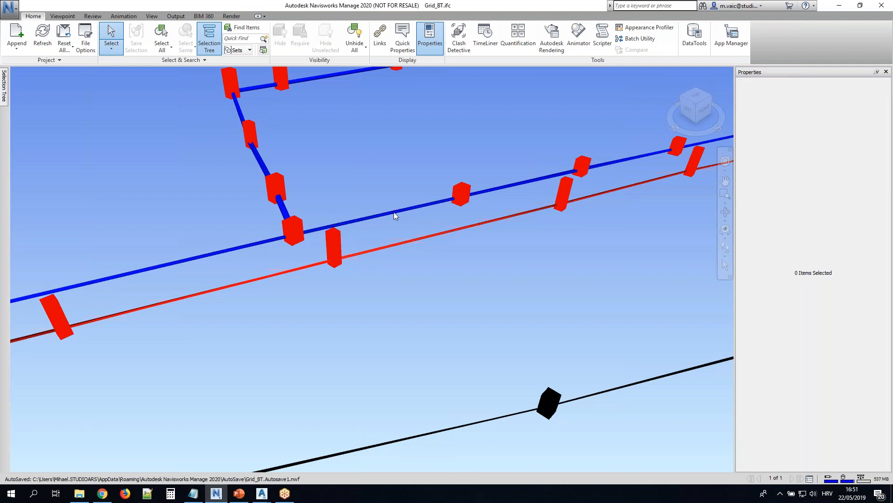
left_click(394, 213)
scroll(332, 214, "up", 5)
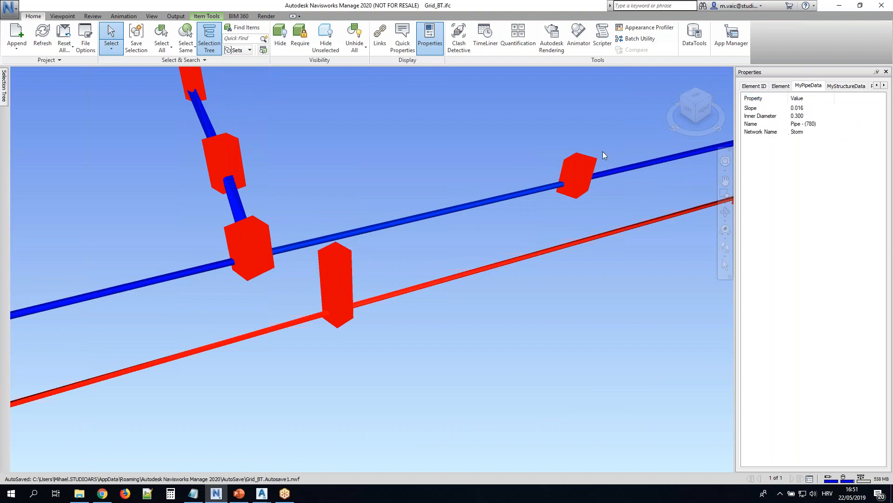
left_click(234, 198)
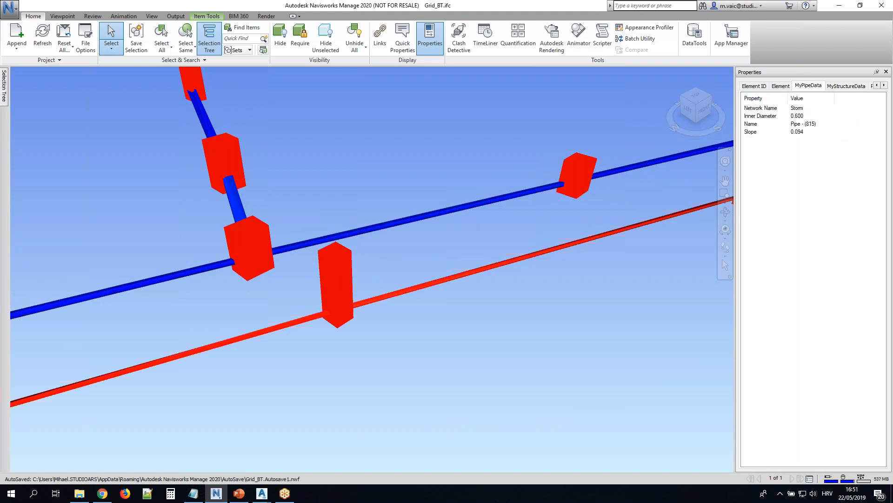
left_click(248, 335)
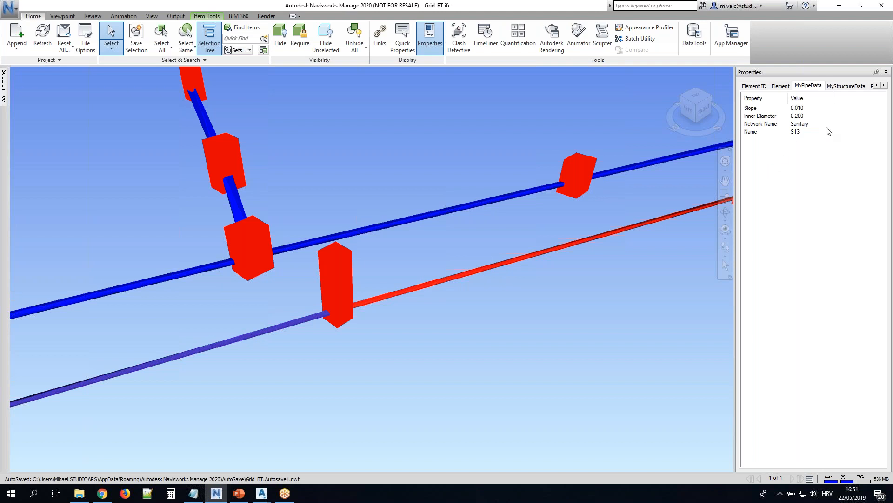
Inspect the MyStructureData properties of a sanitary structure and two storm structures, and return to Civil 3D
left_click(847, 87)
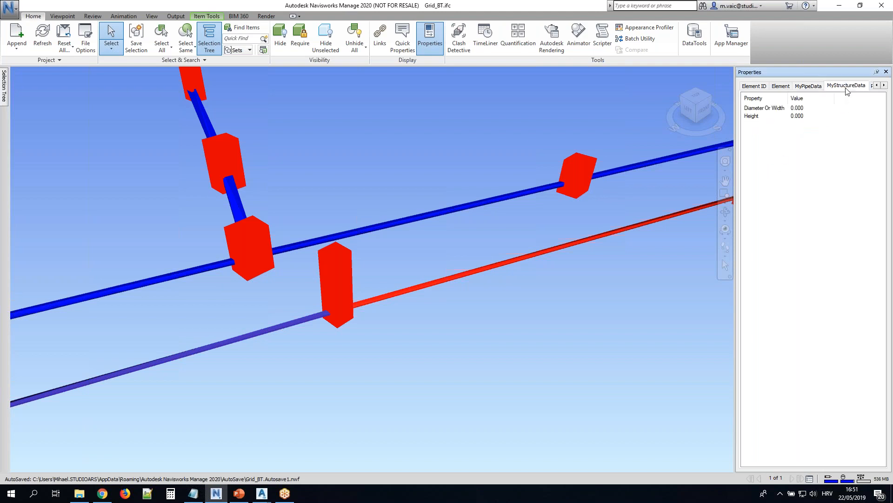
left_click(349, 270)
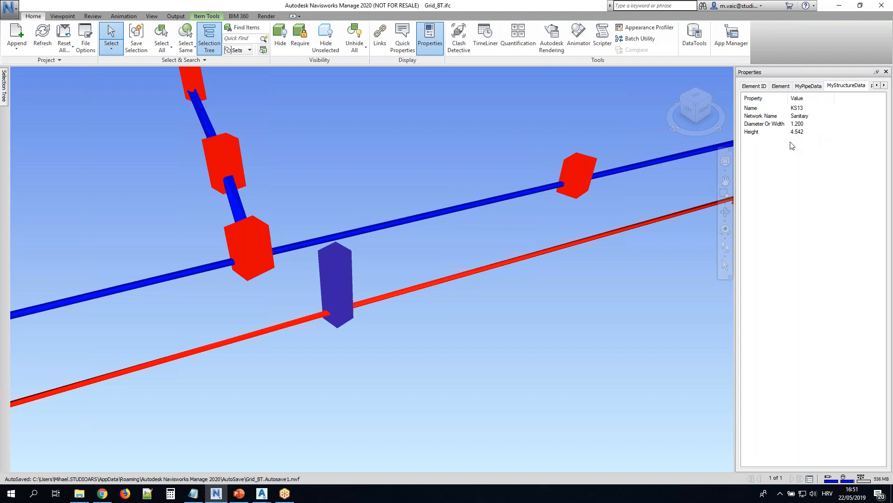
left_click(251, 228)
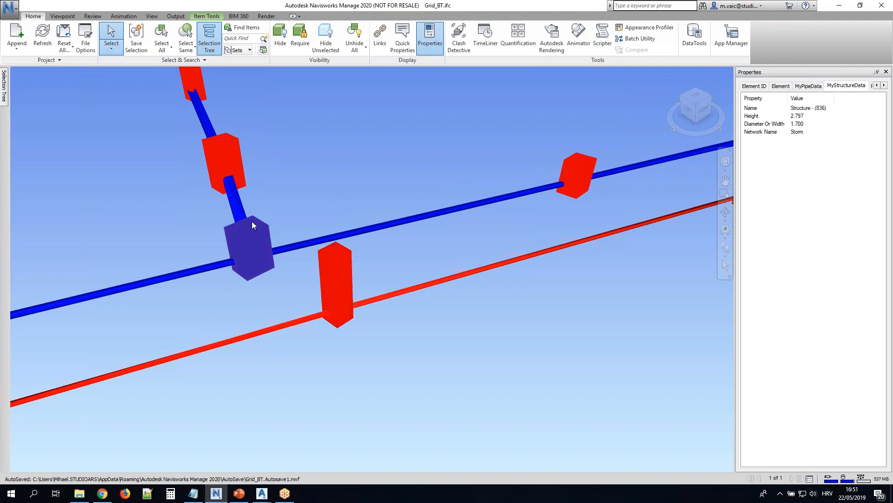
left_click(240, 163)
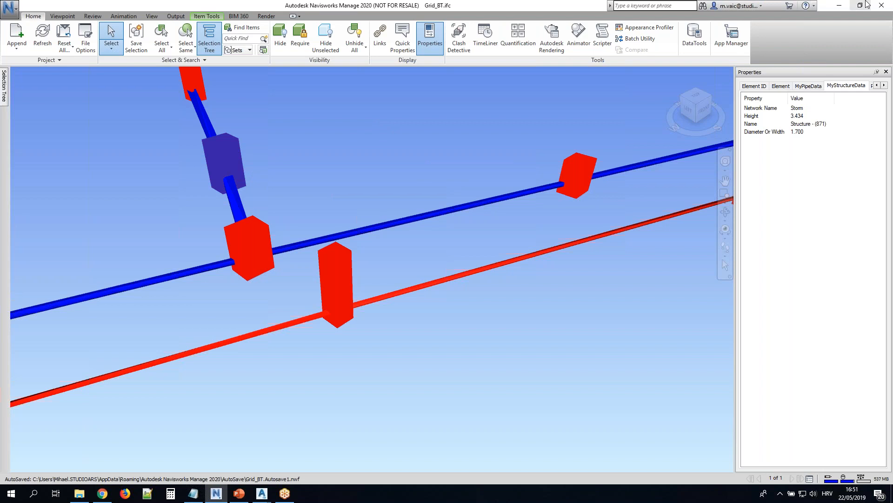
left_click(837, 6)
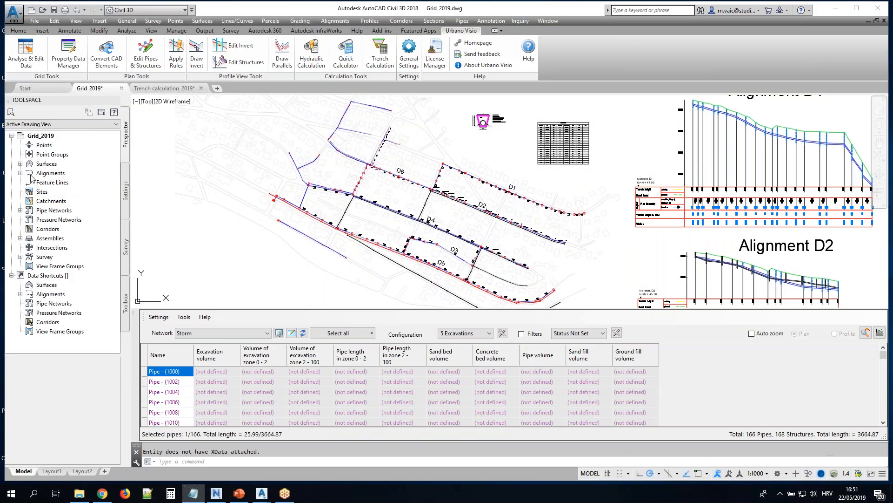
Bring up the Grid_AvgPipeDpth_2019 drawing and apply the MyConfig_Full configuration to the Storm network's pipe table
left_click_drag(0, 205, 353, 463)
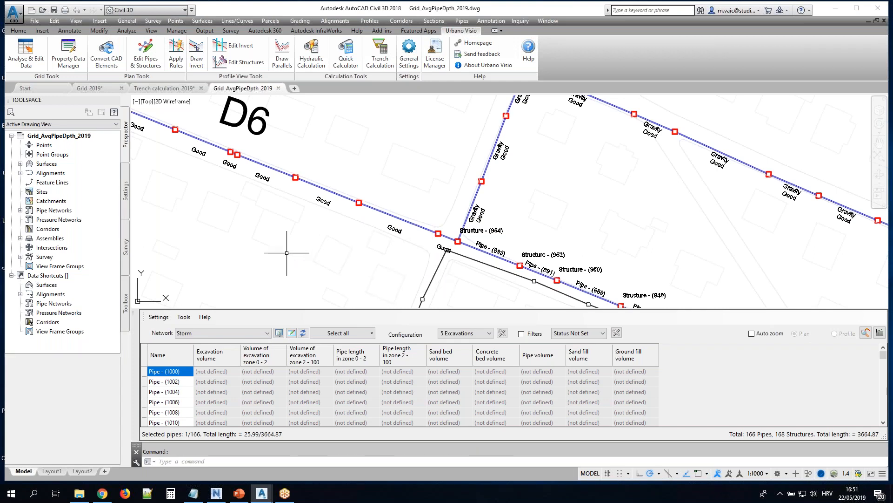
left_click(489, 334)
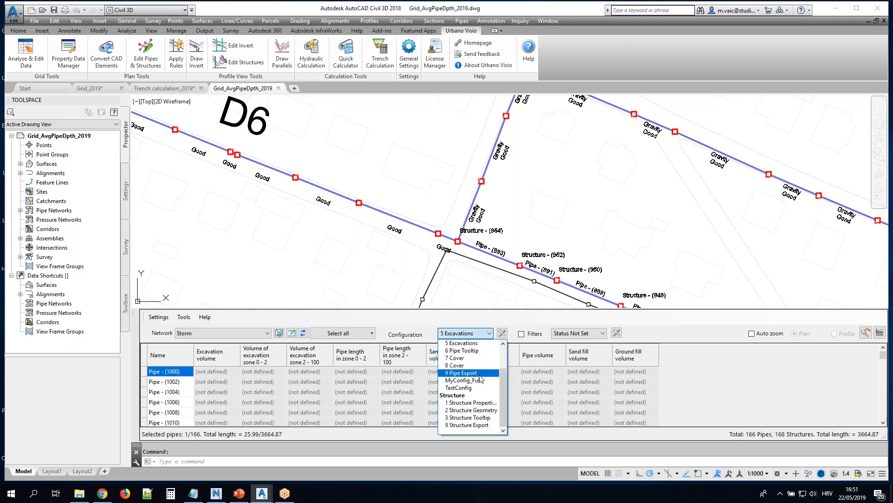
left_click(463, 380)
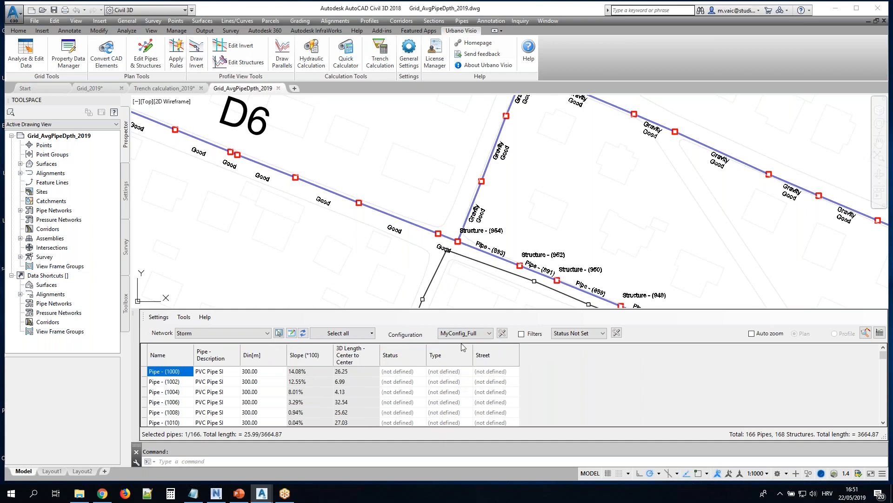
scroll(409, 139, "down", 6)
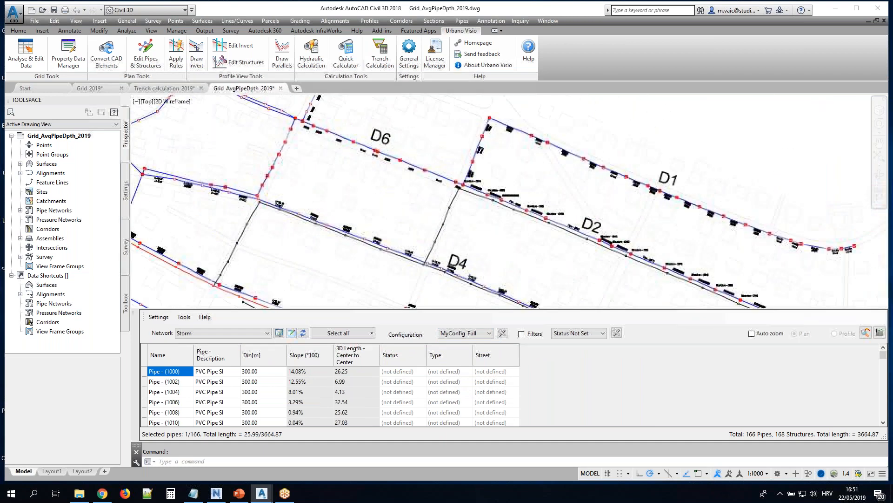
scroll(455, 155, "up", 2)
scroll(406, 163, "down", 3)
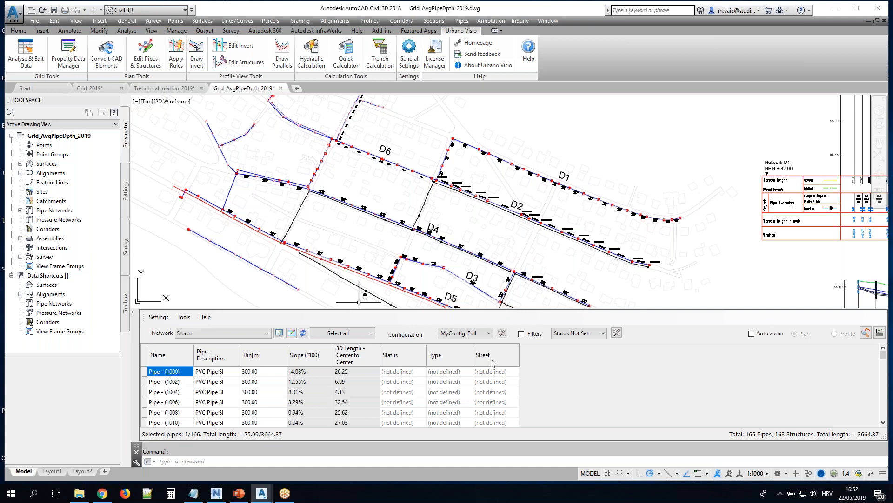
Sort the Storm pipe table by Status and highlight the first five pipes marked Good in the plan
left_click(410, 358)
left_click(409, 358)
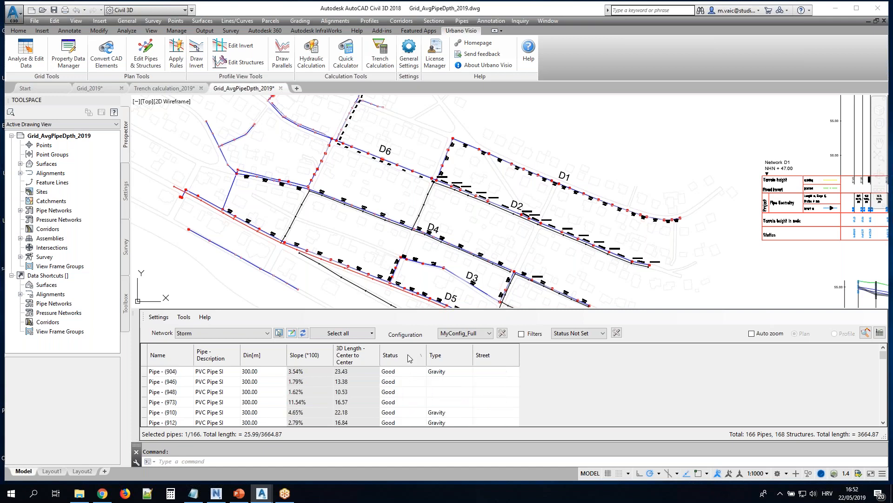
left_click_drag(394, 372, 409, 418)
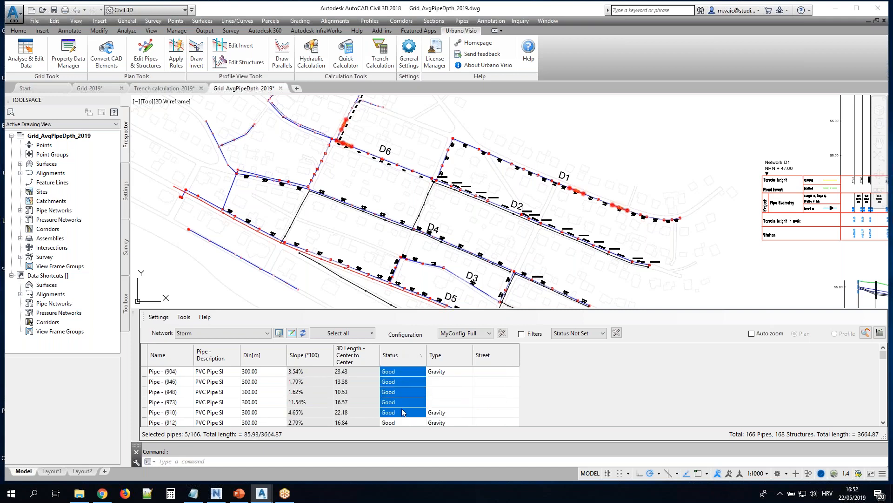
left_click(372, 333)
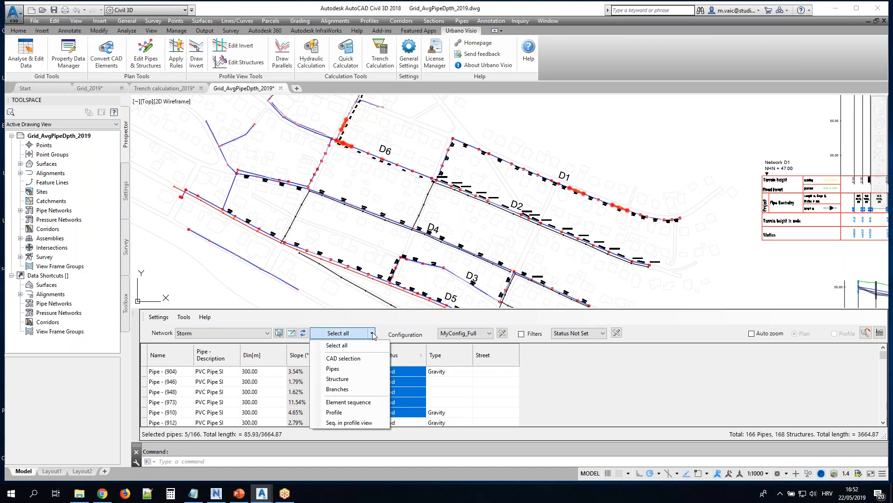
left_click(381, 323)
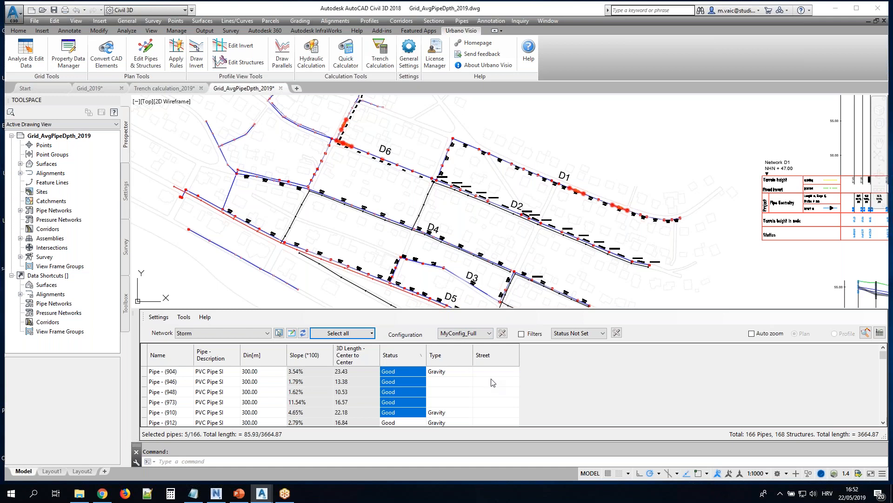
Use the Branches selection to limit the pipe table to the D1 branch
left_click(372, 332)
left_click(355, 389)
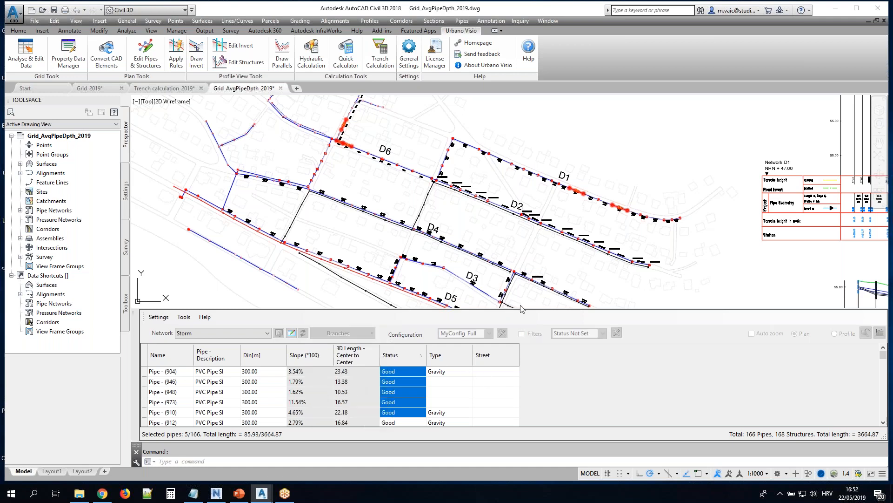
left_click(596, 198)
key("Return")
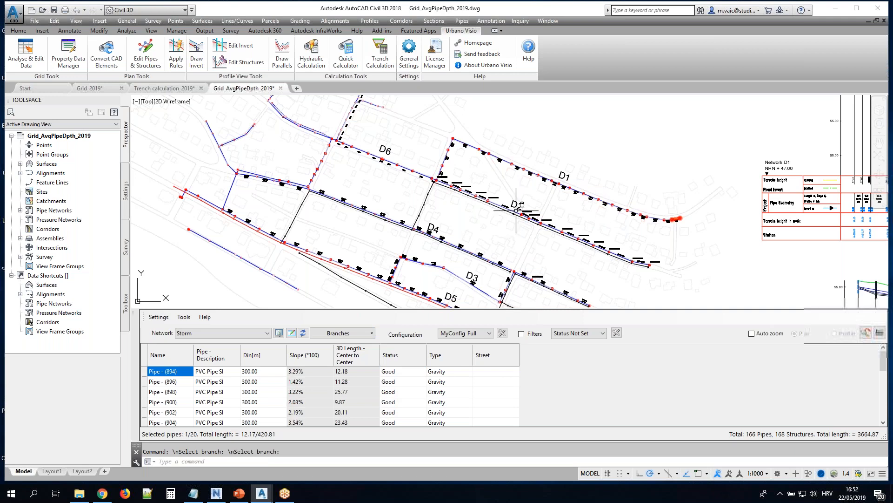
Set the Street value of all pipes in the D1 branch to "Cherry str"
left_click(502, 372)
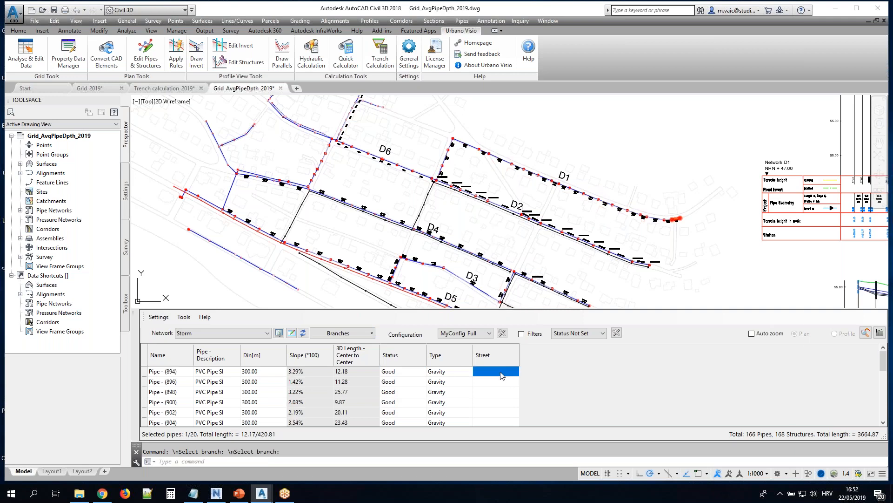
right_click(502, 372)
left_click(535, 273)
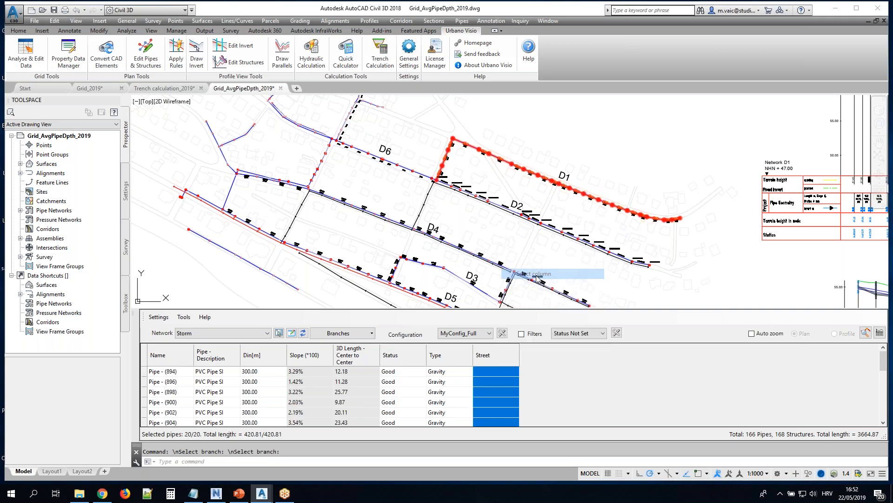
right_click(493, 372)
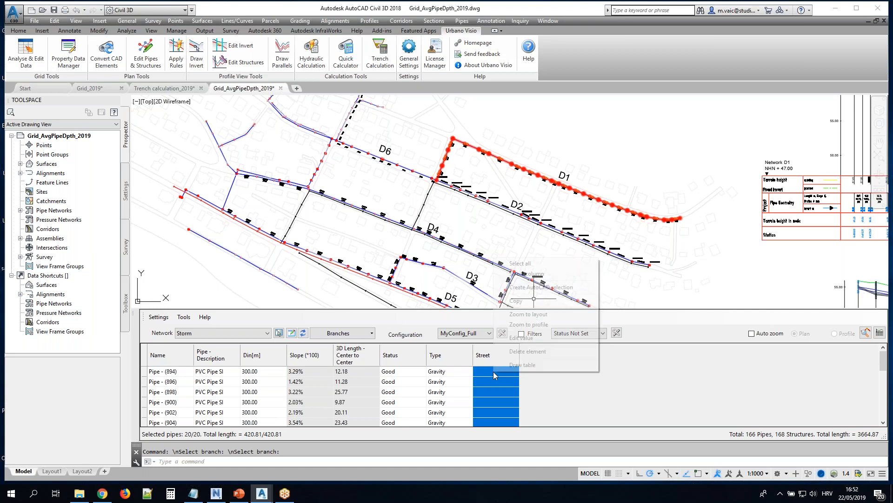
left_click(529, 342)
type("Cherry str")
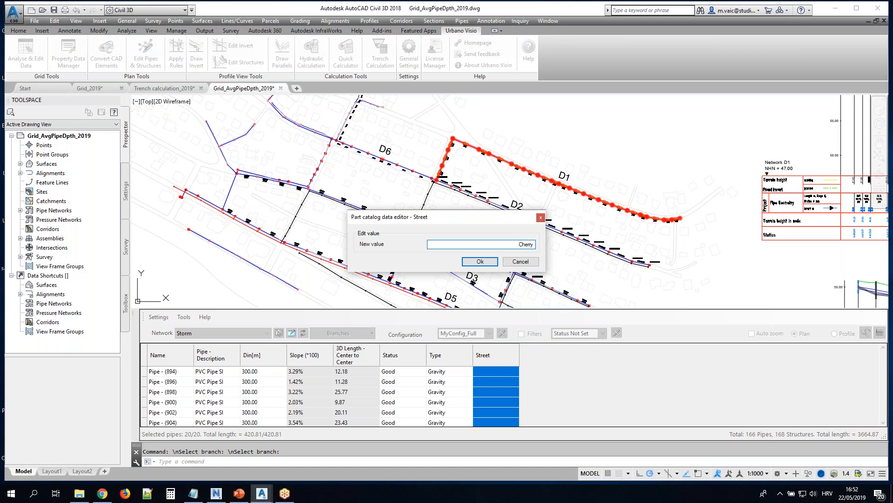
left_click(484, 262)
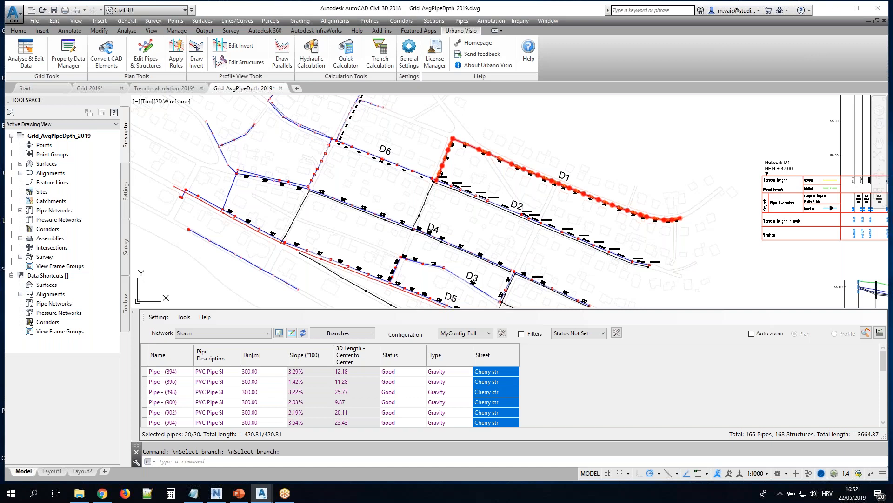
Load the D6 branch into the pipe table and set the Street value of all its pipes to "Rose str"
scroll(360, 177, "up", 5)
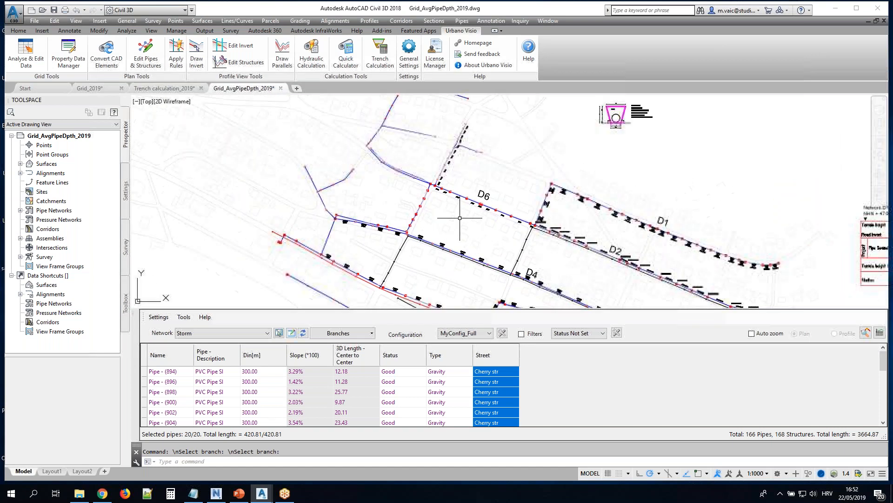
left_click(335, 333)
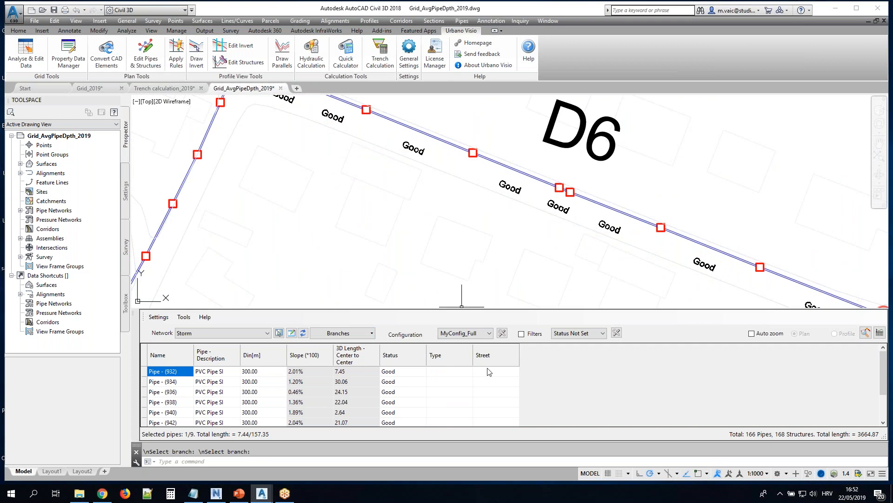
left_click(489, 371)
right_click(489, 372)
left_click(521, 275)
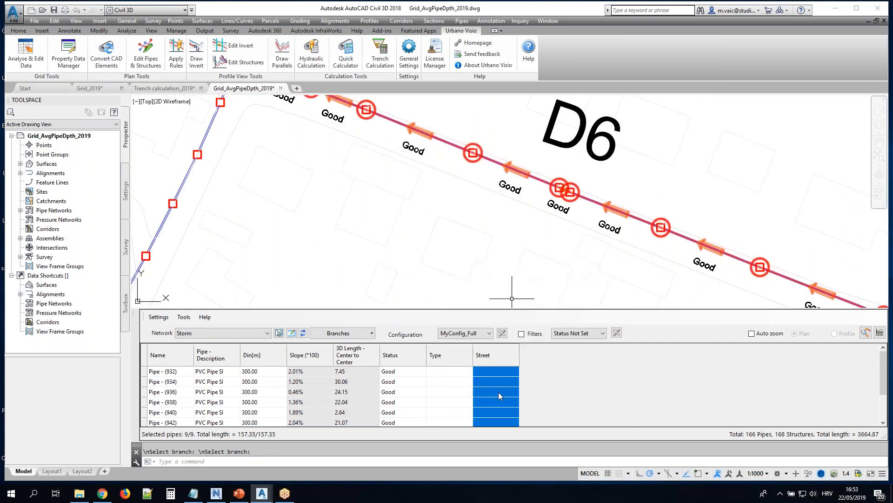
right_click(492, 382)
left_click(524, 347)
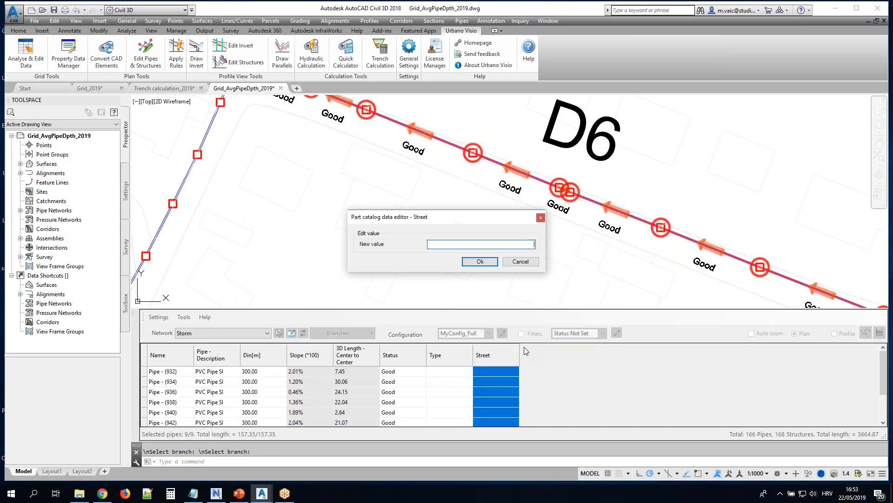
type("Rose str")
key("Return")
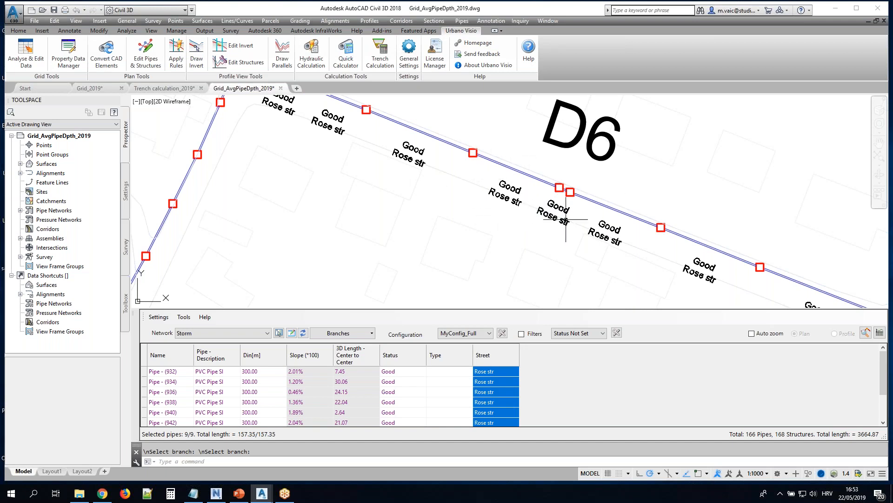
List the Expressions defined for the pipe Plan Profile label styles in the Toolspace settings
scroll(477, 207, "down", 5)
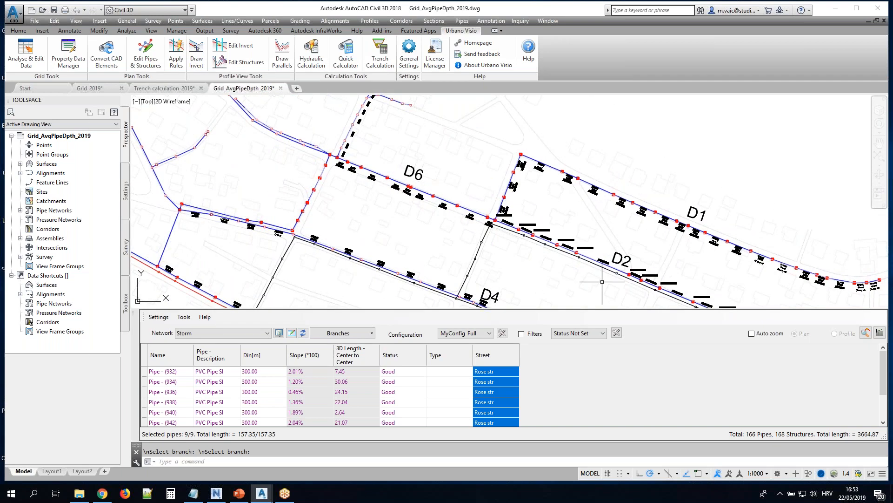
left_click(126, 192)
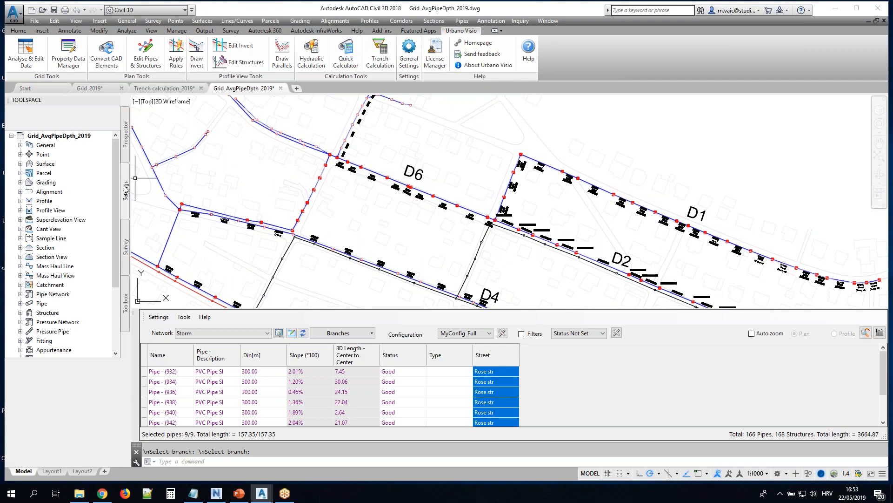
left_click(20, 303)
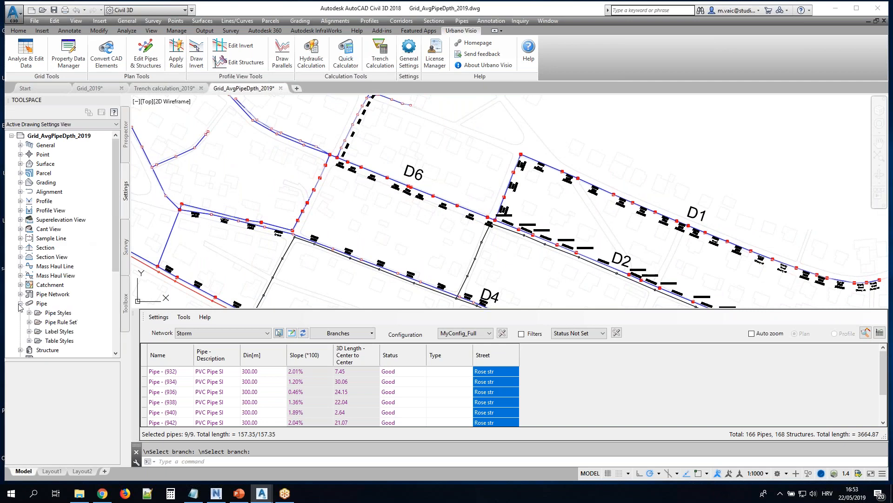
left_click(29, 331)
left_click(38, 330)
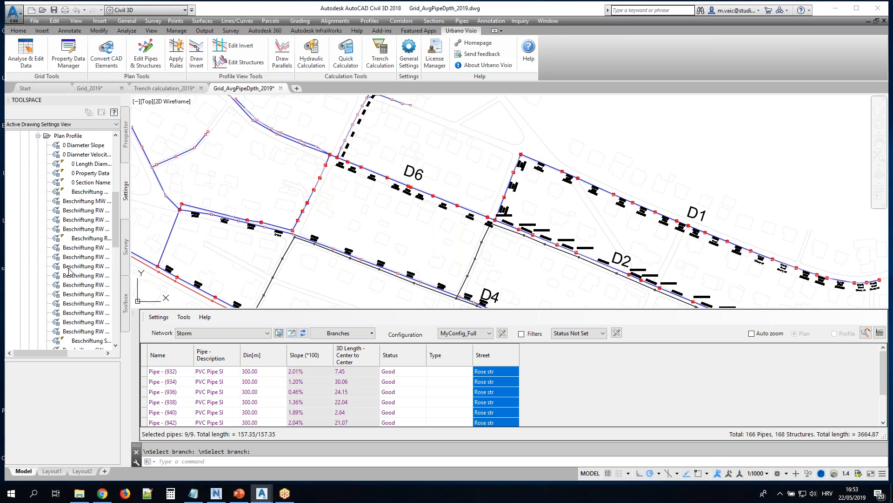
scroll(63, 267, "down", 10)
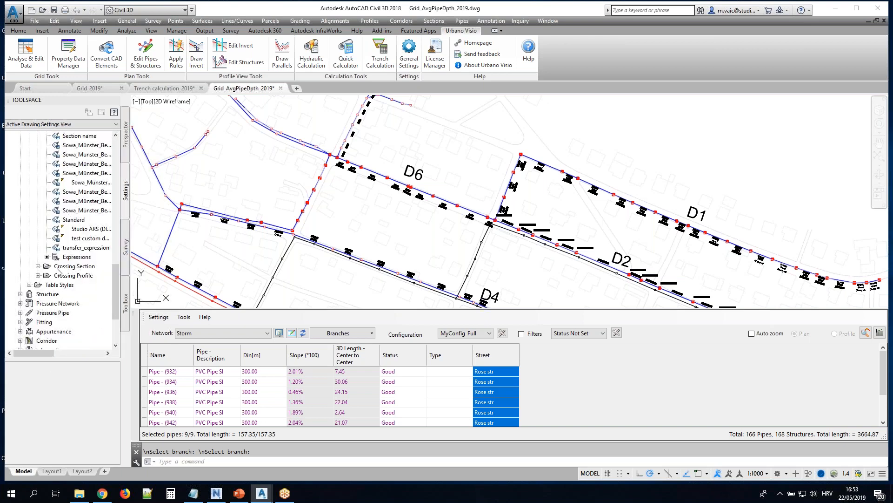
left_click(72, 258)
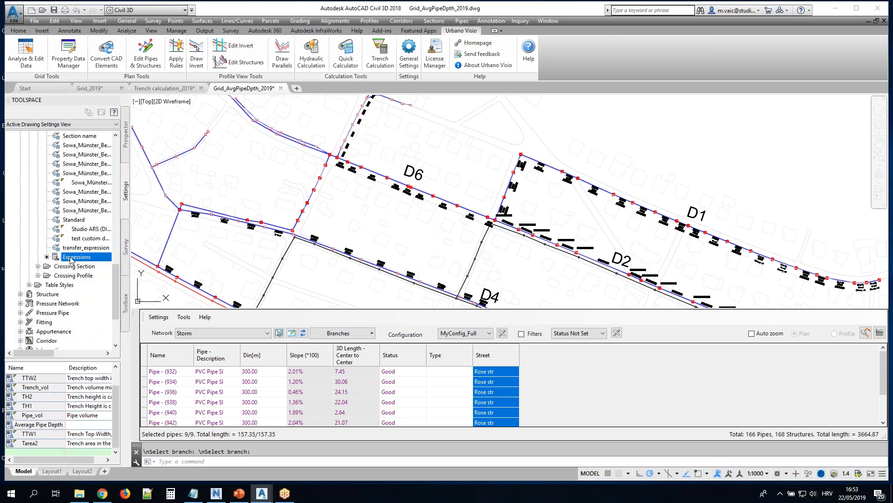
Review the formula of the Average Pipe Depth expression and close it without changes
left_click(54, 426)
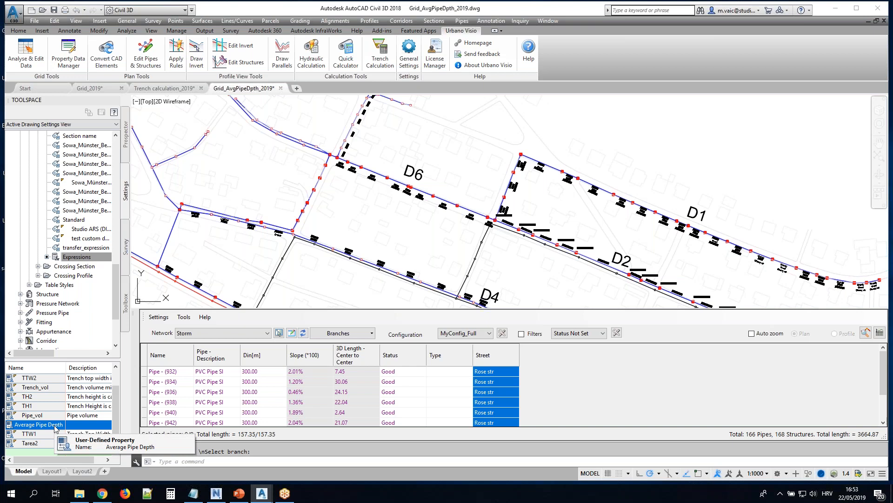
right_click(54, 426)
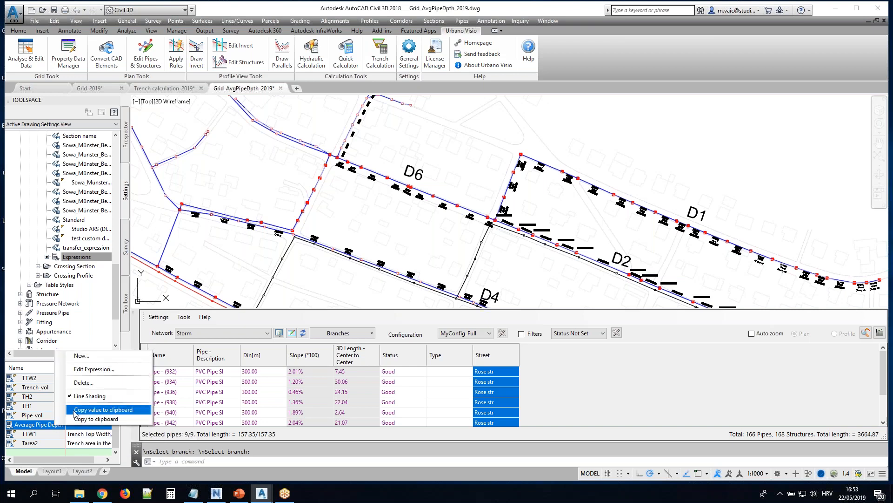
left_click(85, 370)
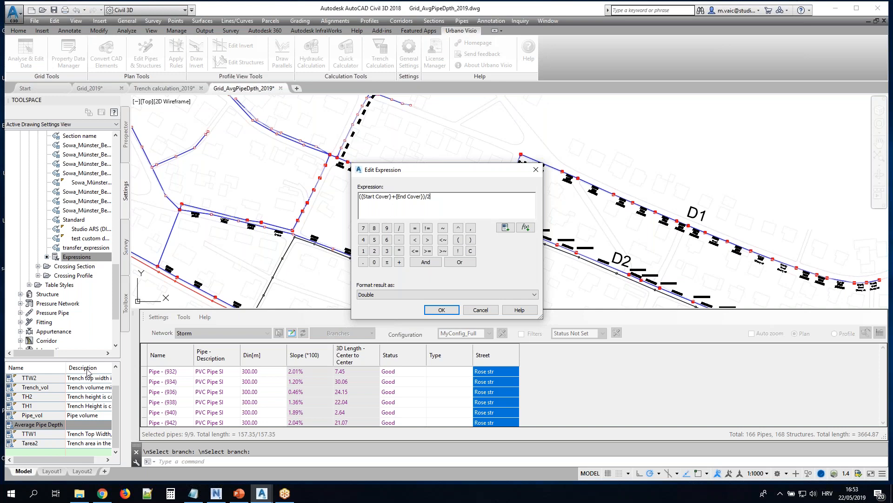
left_click(479, 310)
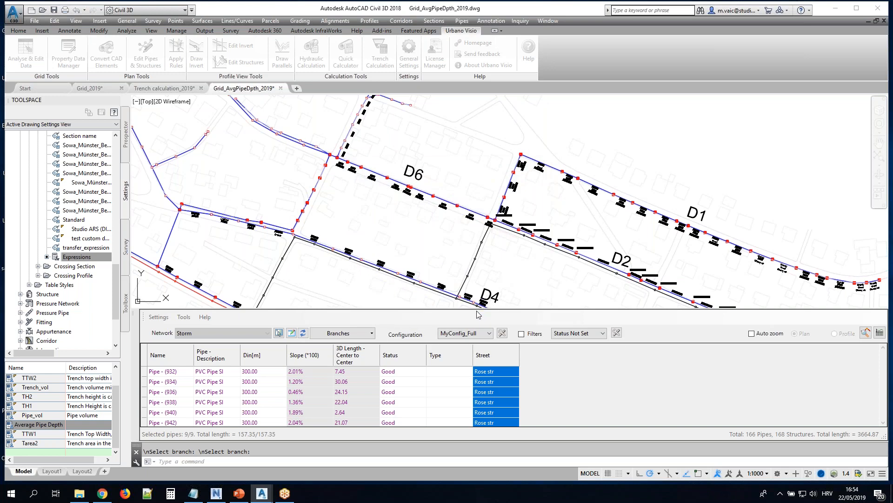
left_click(55, 427)
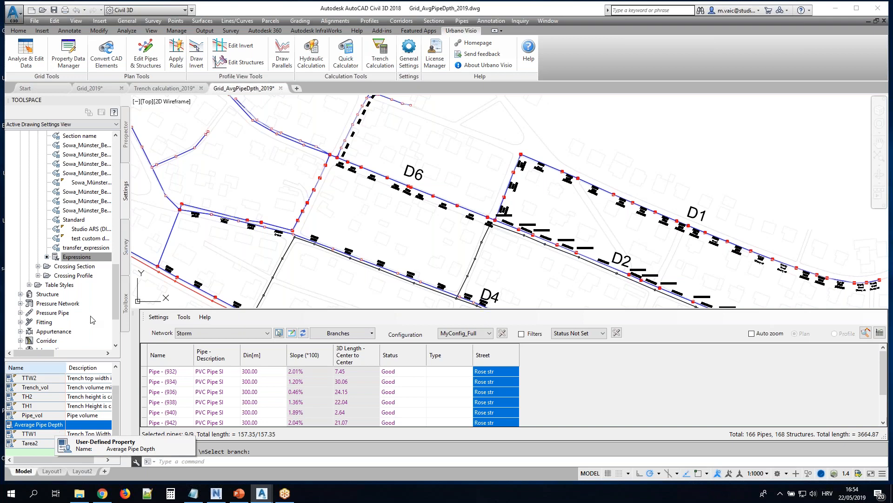
Add the Average Pipe Depth expression to the MyConfig_Full table configuration and apply it
left_click(503, 333)
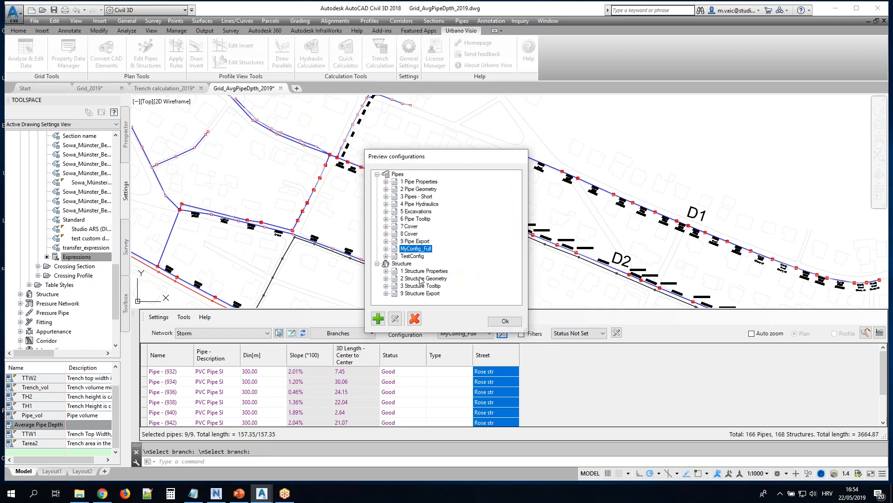
left_click(395, 318)
left_click(294, 206)
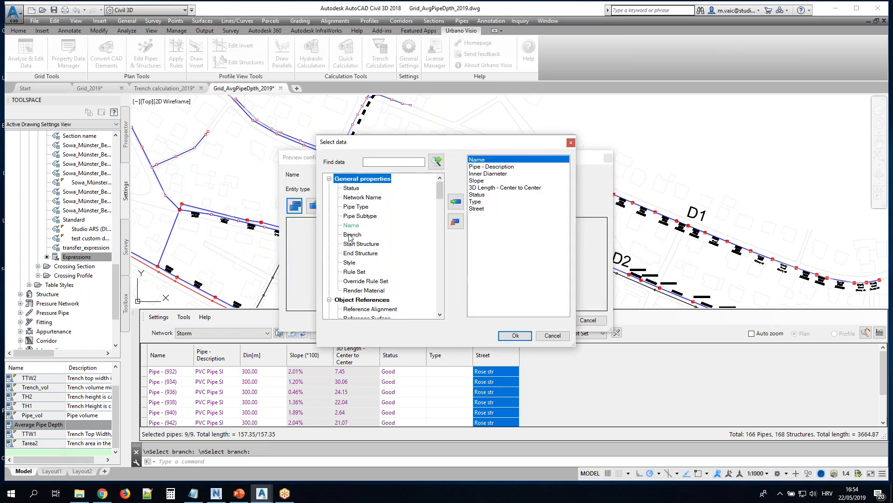
scroll(441, 318, "down", 10)
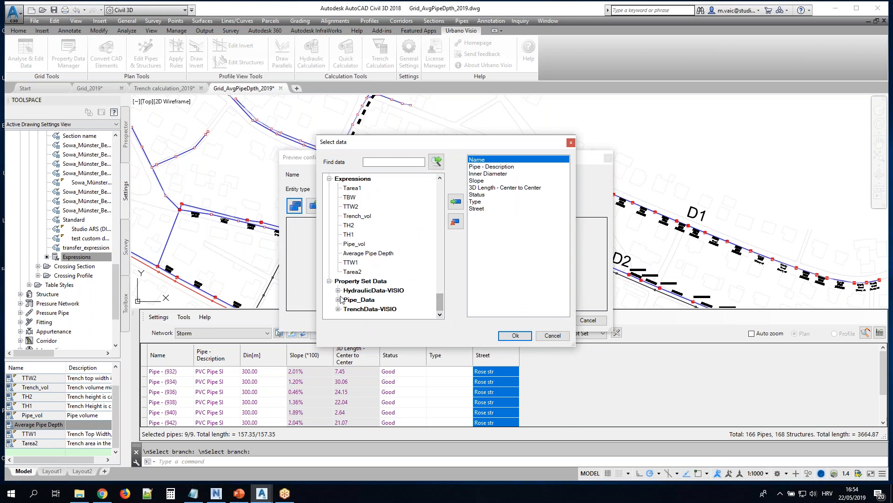
left_click(357, 254)
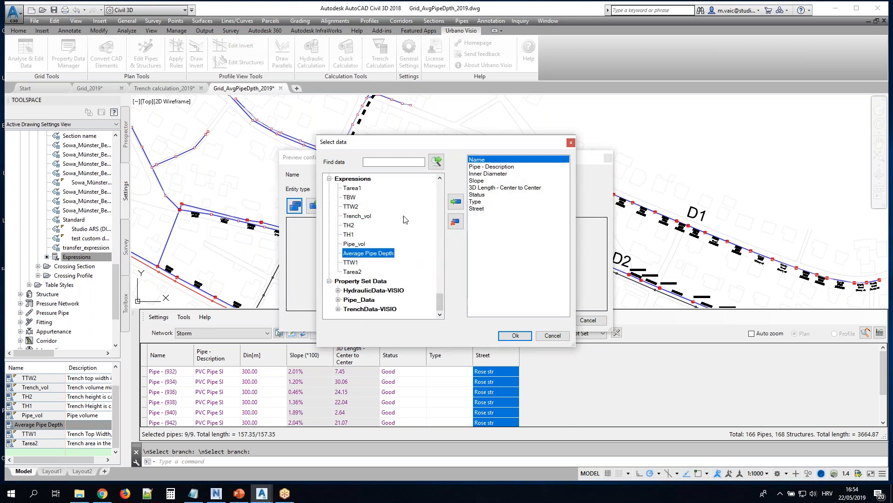
left_click(456, 201)
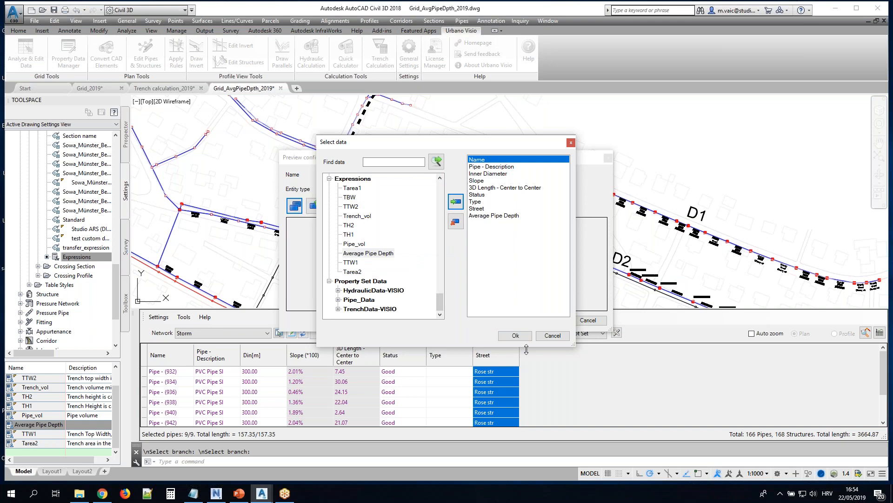
left_click(515, 335)
left_click(543, 320)
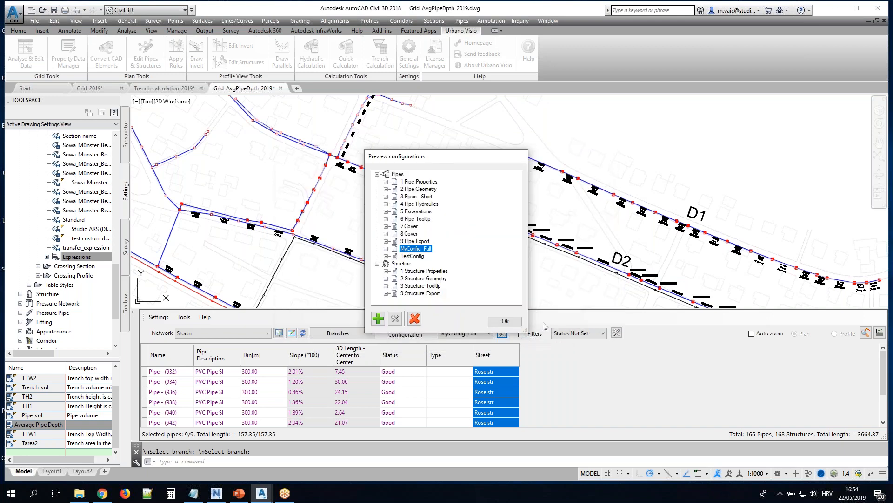
left_click(502, 321)
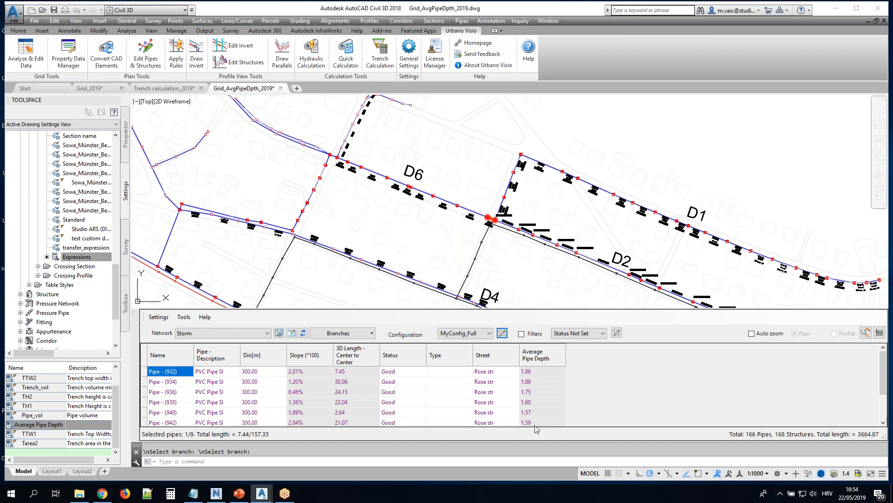
Switch the table to the 9 Pipe Export configuration and copy all pipe rows of the D6 branch
left_click(490, 333)
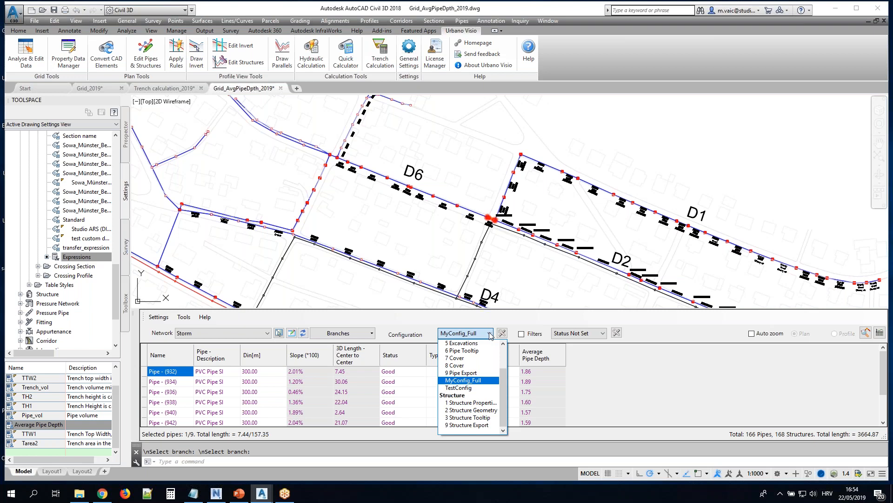
left_click(462, 372)
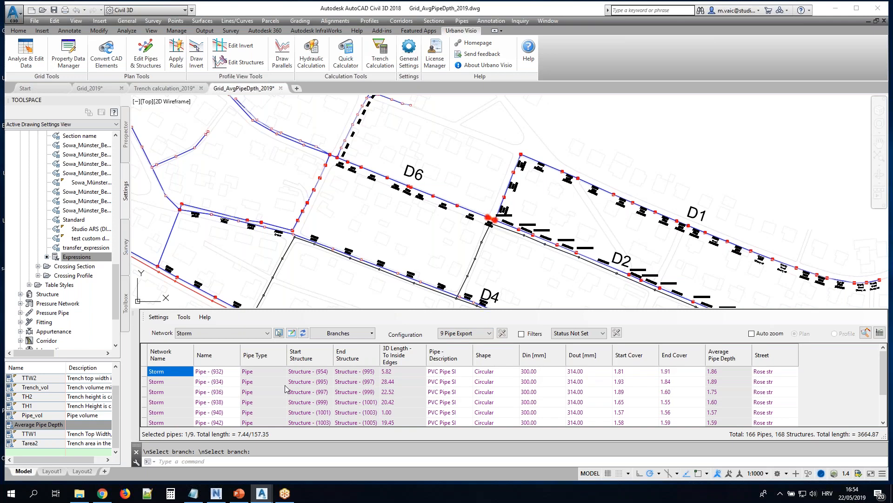
left_click(146, 356)
right_click(145, 356)
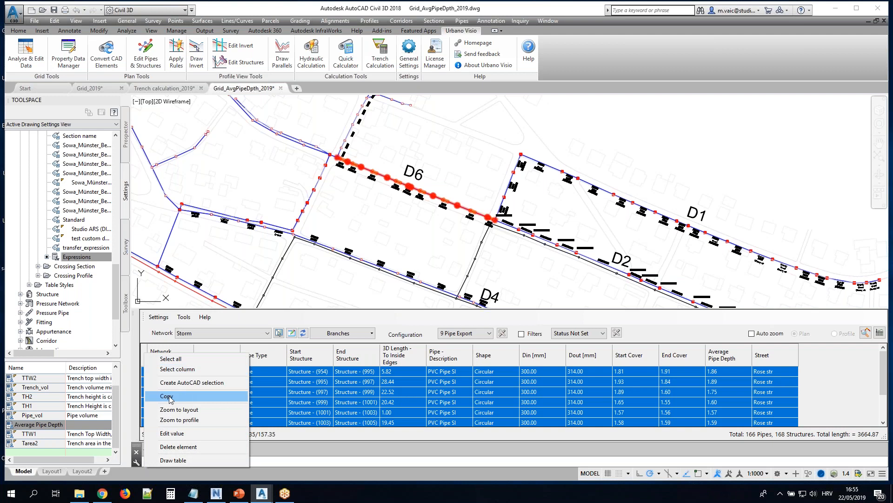
left_click(169, 399)
Start Excel with a blank workbook and paste the copied D6 pipe rows at cell A1
key("super")
left_click(232, 274)
key("super")
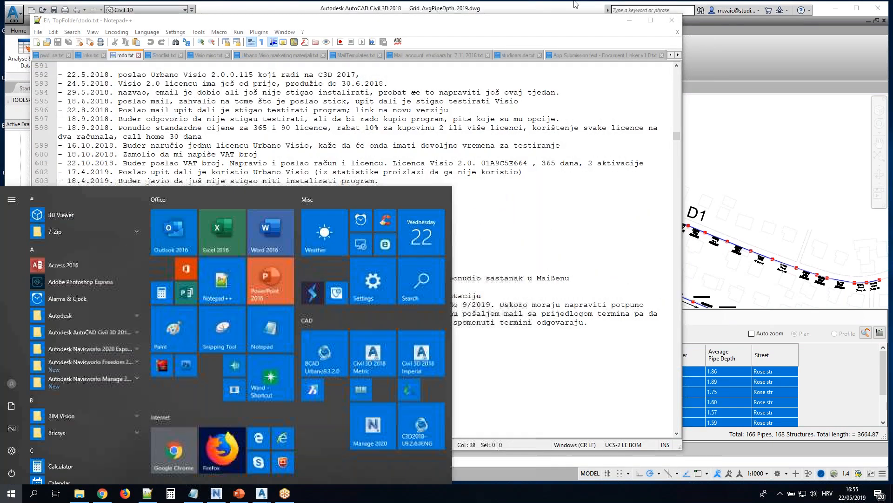
left_click(670, 24)
left_click(660, 26)
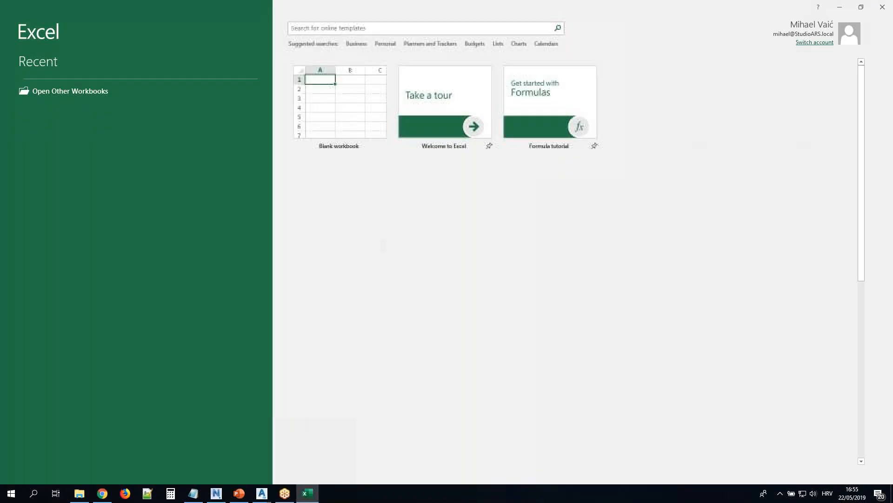
left_click(333, 115)
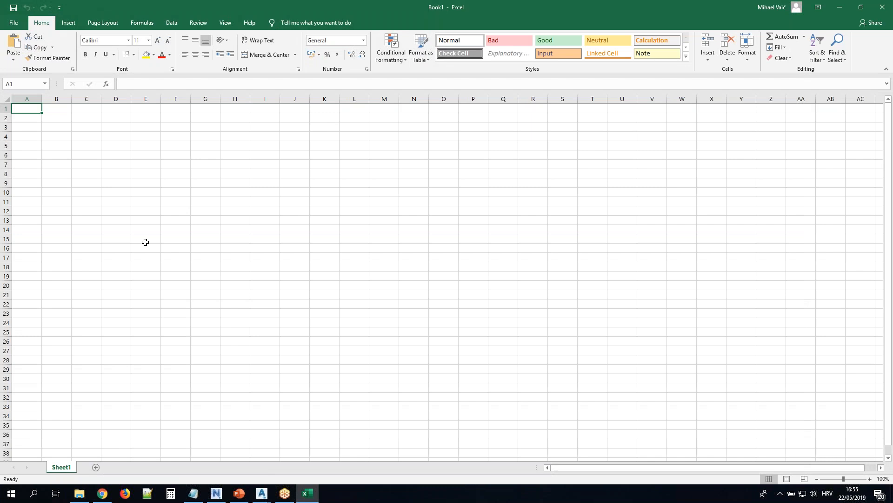
key("ctrl+v")
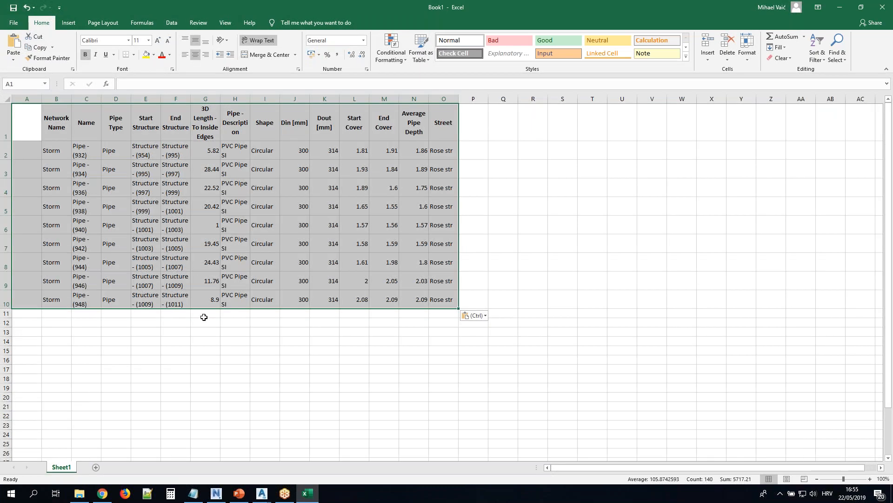
Select the pasted pipe data in B2:O10 and switch back to Civil 3D
left_click(309, 176)
left_click_drag(53, 151, 447, 303)
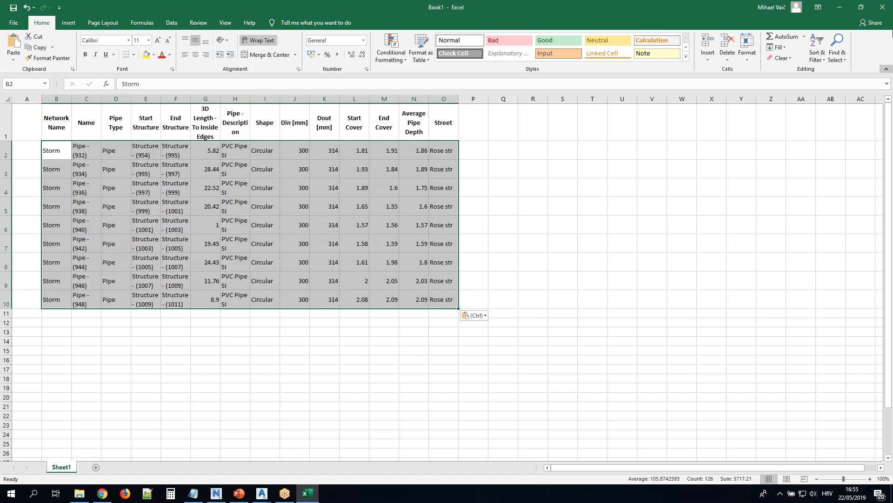
left_click(840, 7)
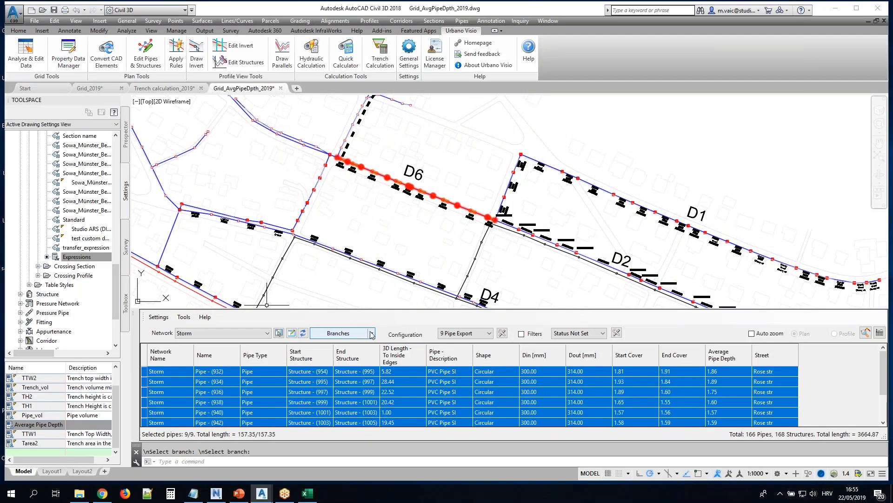
Load all pipes of the Storm network into the table and copy every row
left_click(372, 333)
left_click(348, 345)
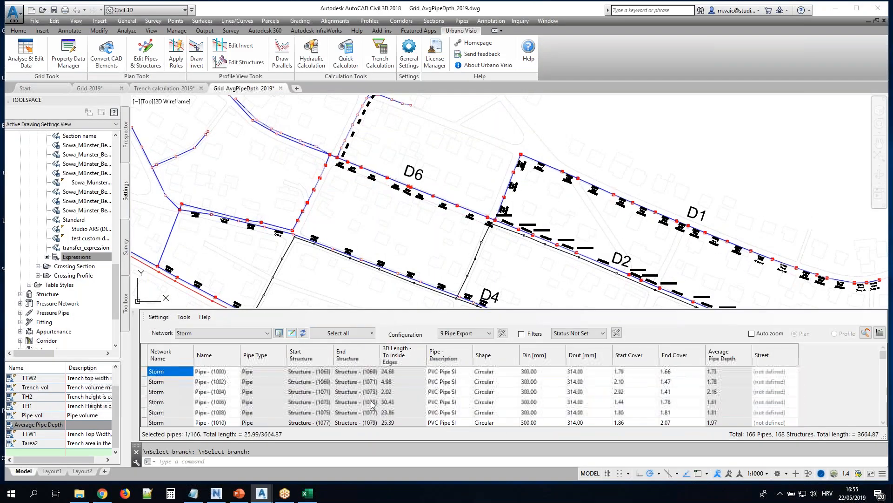
left_click(346, 382)
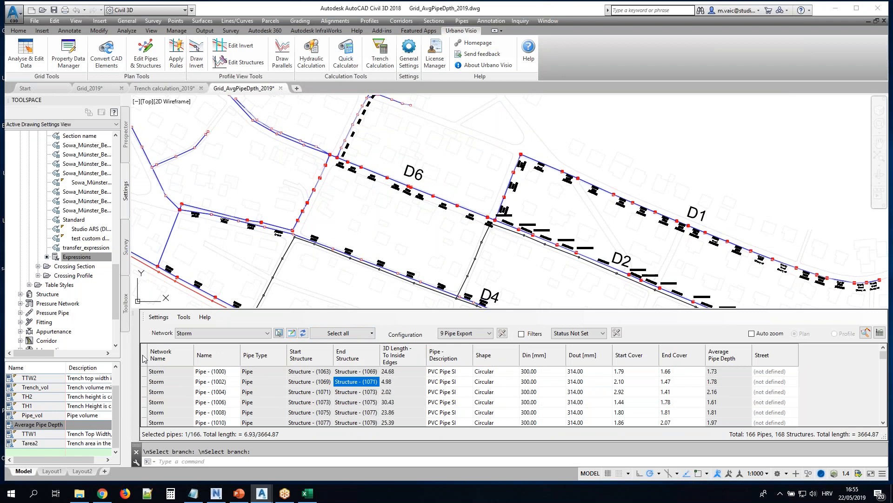
left_click(144, 359)
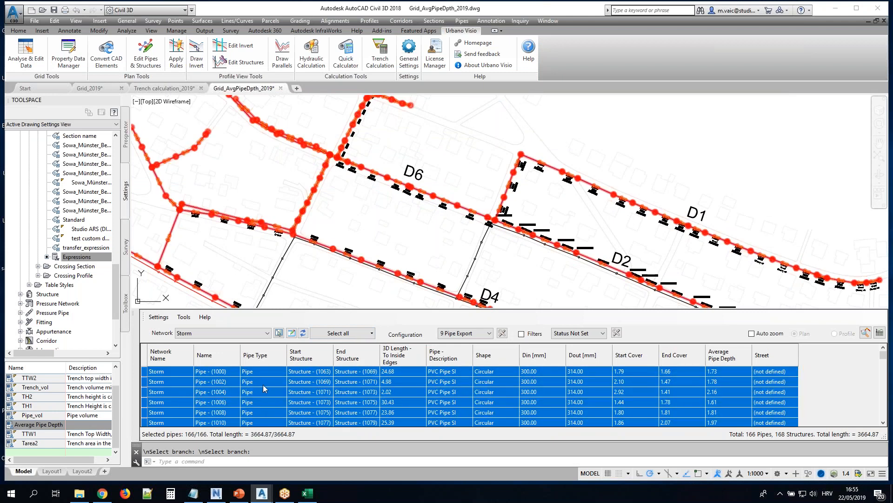
right_click(264, 388)
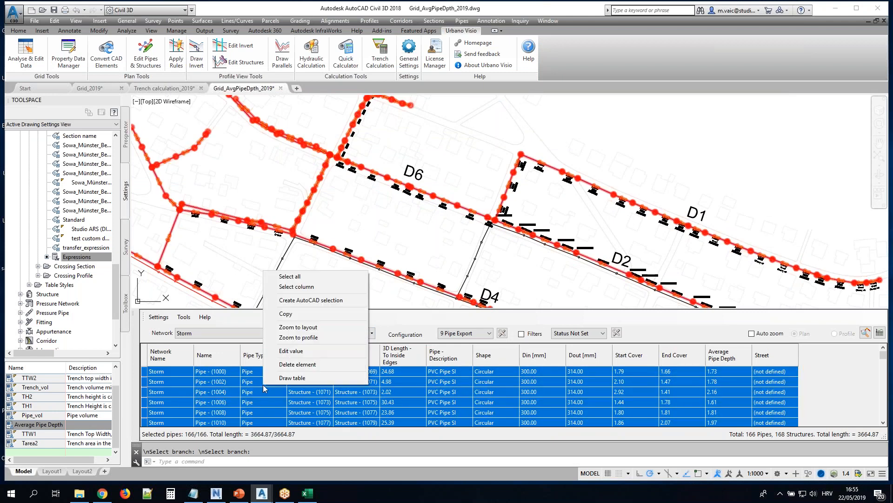
left_click(295, 315)
Paste the full network's pipe rows at cell A1 in the Excel workbook, check them, and return to Civil 3D
left_click(308, 493)
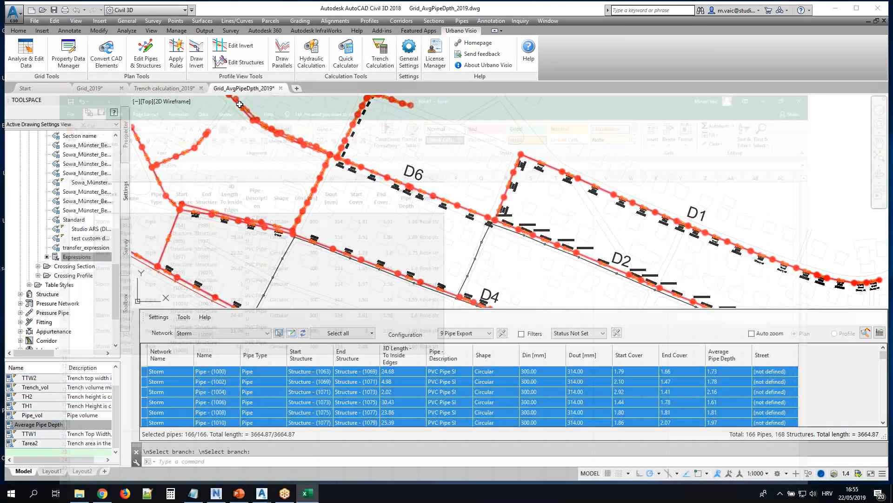
left_click(30, 110)
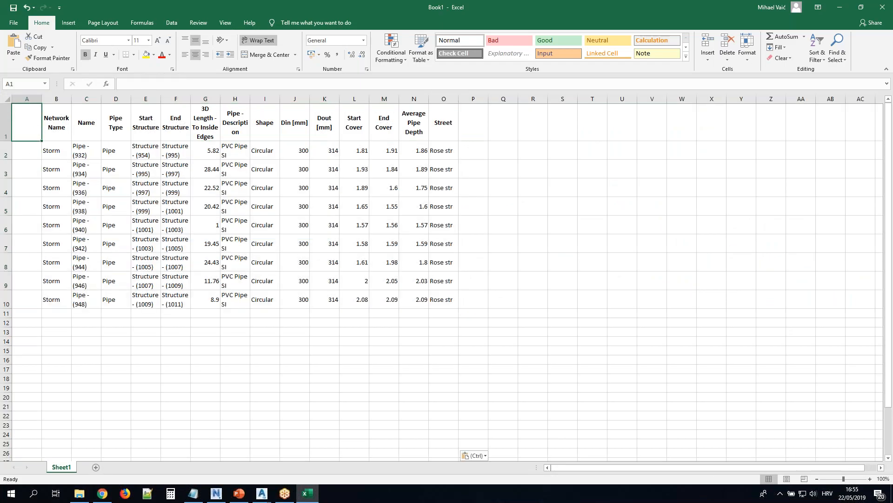
key("ctrl+v")
scroll(398, 225, "down", 20)
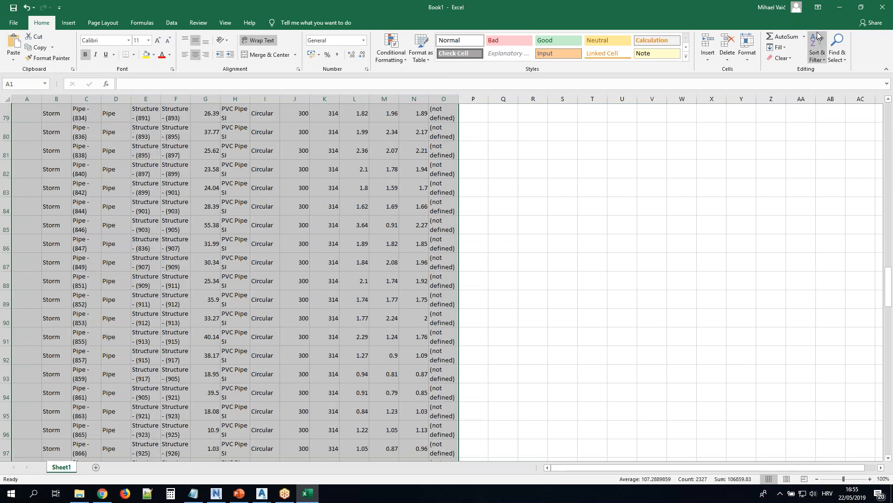
left_click(840, 7)
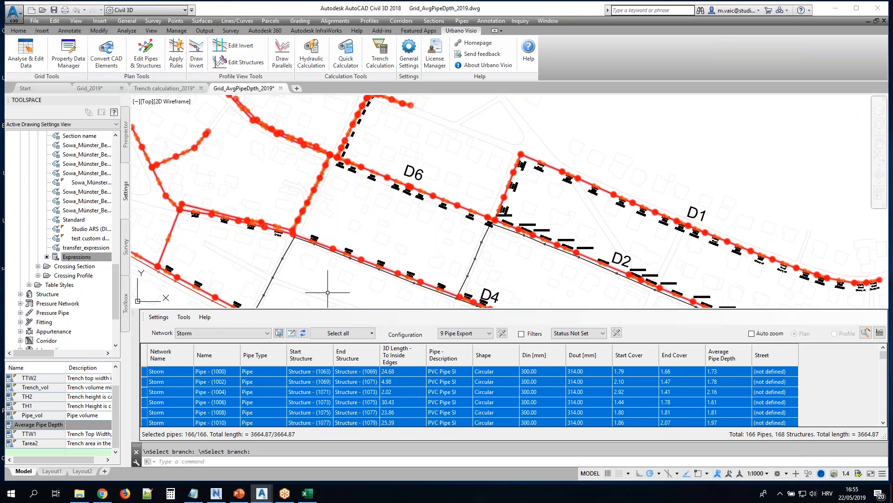
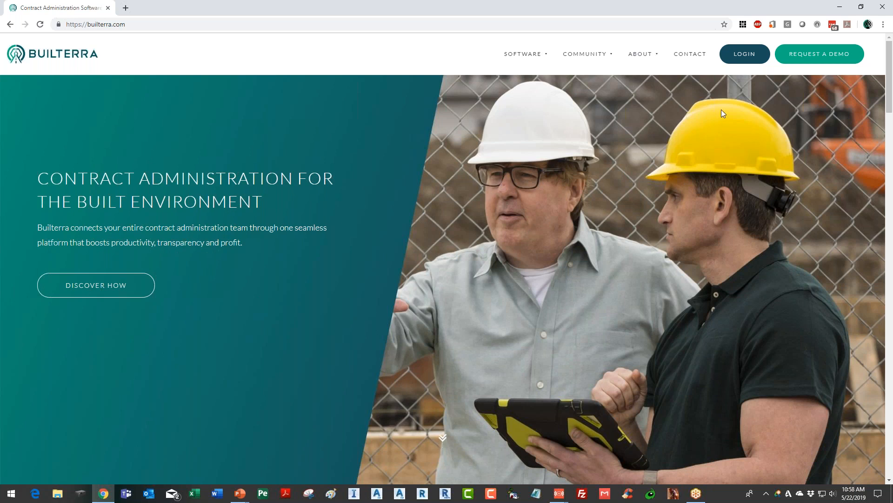
Log in to the Builterra portal and open the Road Recon project of Studio ARS in the project portal
left_click(744, 54)
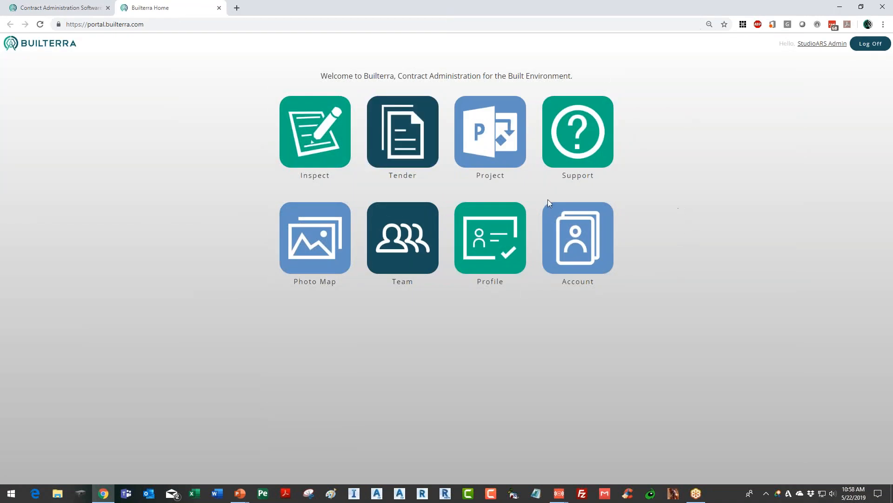
left_click(490, 140)
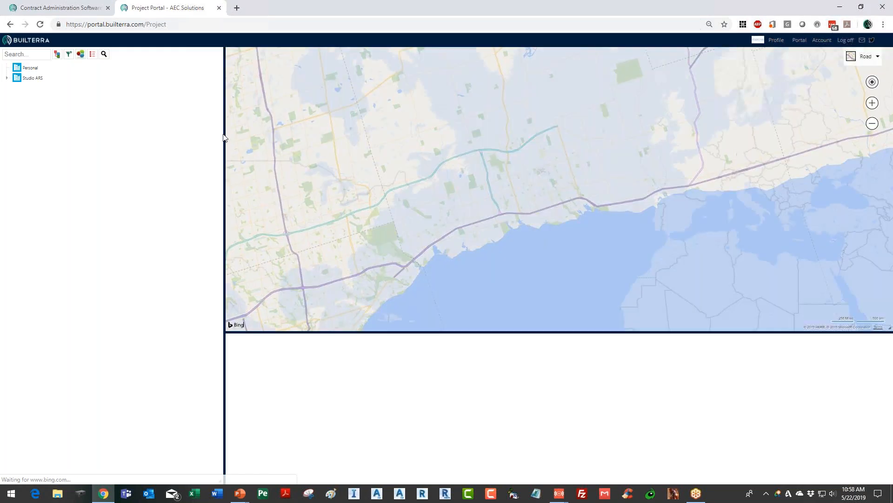
left_click(34, 78)
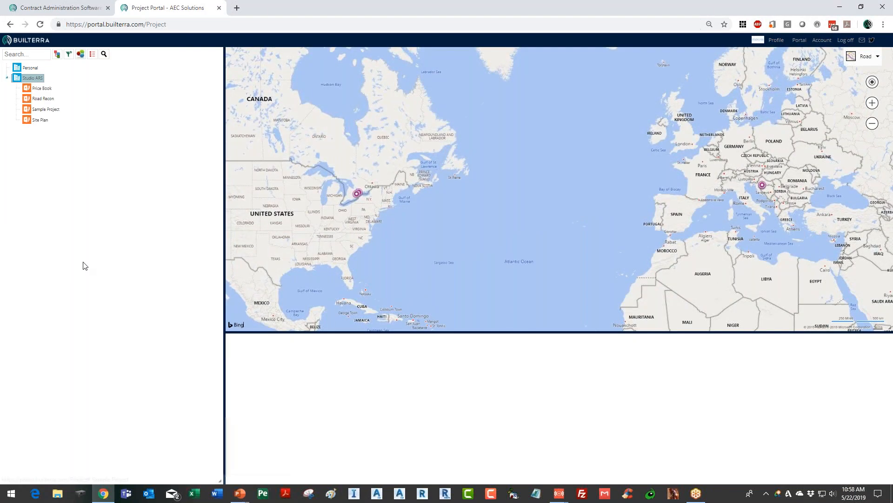
left_click(45, 100)
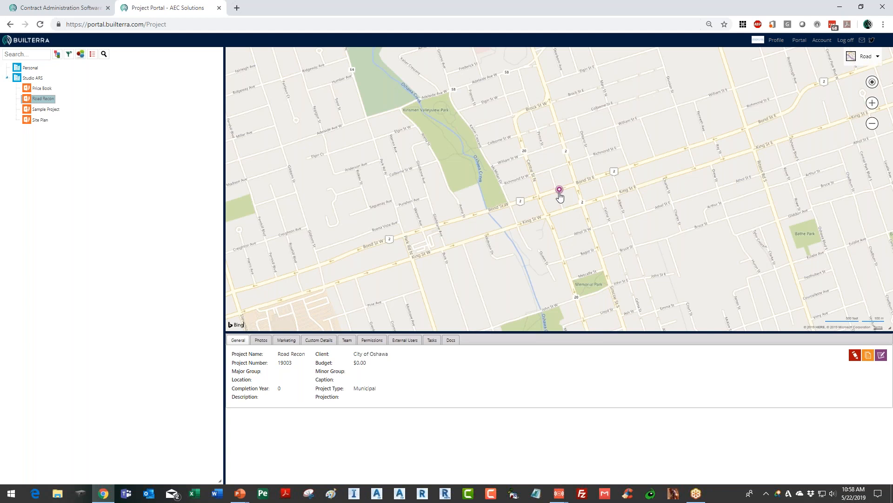
Start a tender for Road Recon with StudioARS Admin as project manager, type Active, number 1 and the name Road recon
left_click(868, 358)
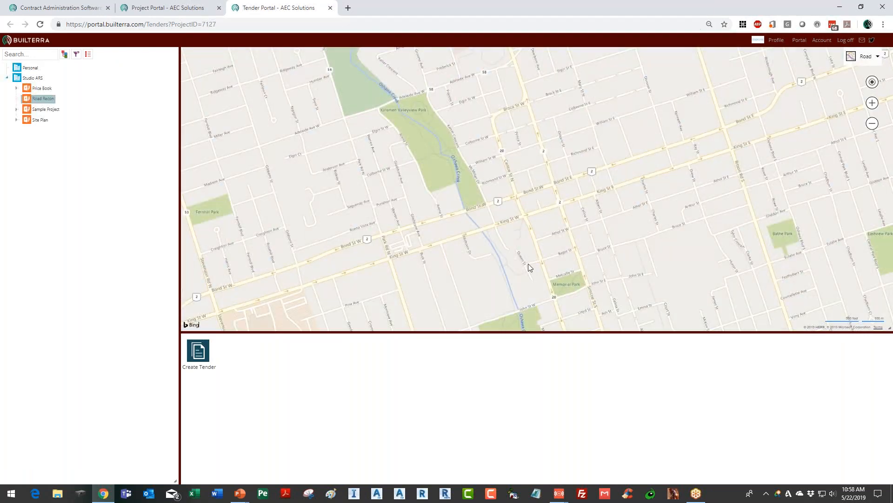
left_click(201, 353)
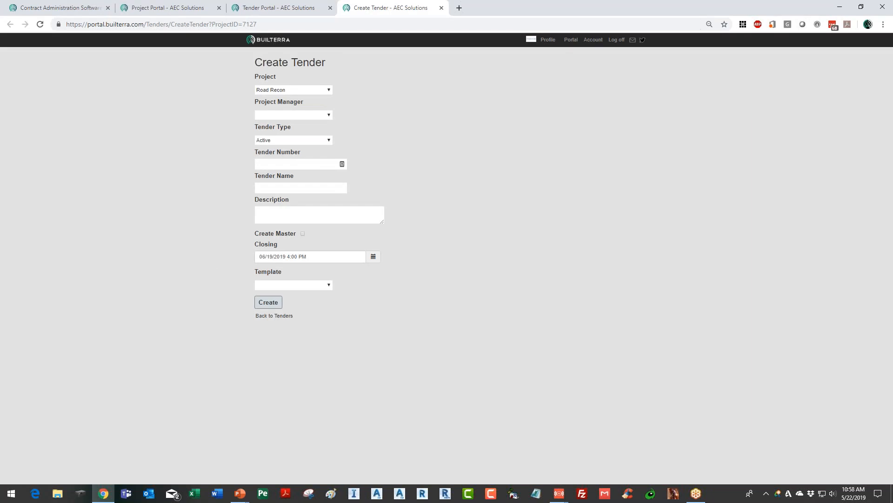
left_click(328, 116)
left_click(303, 125)
left_click(323, 138)
left_click(289, 148)
left_click(312, 164)
left_click(288, 187)
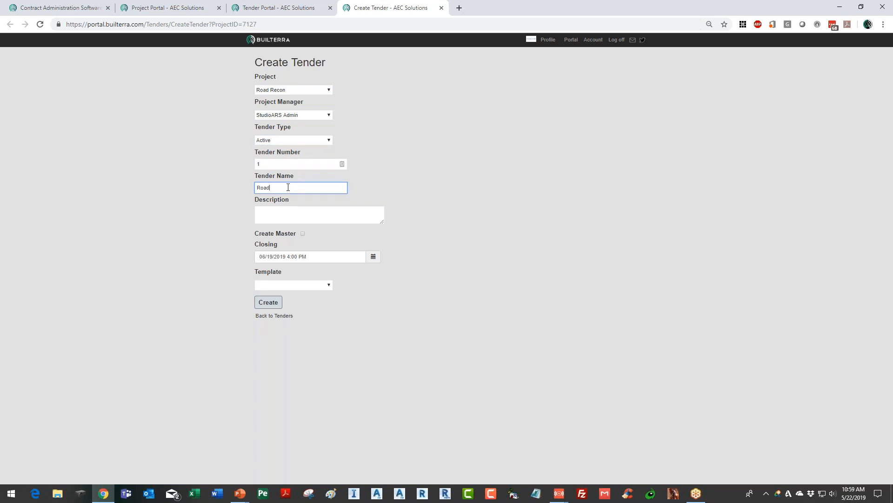
Create the tender from the Civil Design Project template and look over its section summary
left_click(312, 284)
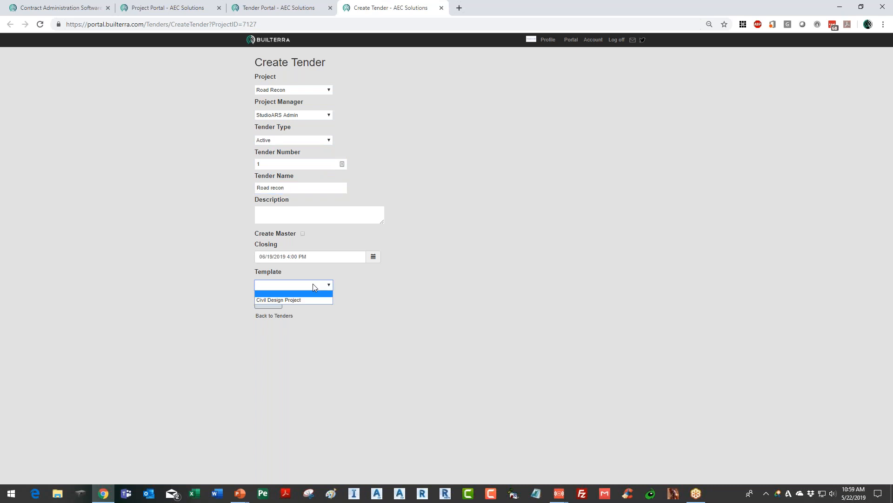
left_click(293, 300)
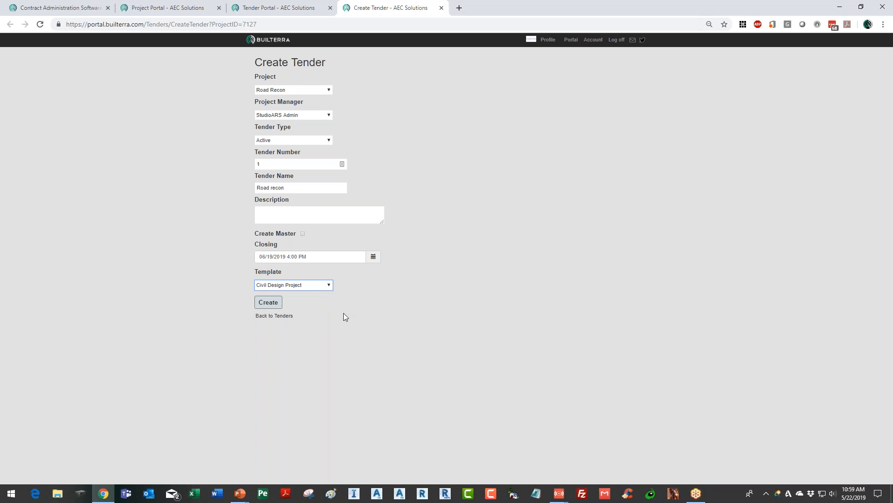
left_click(269, 304)
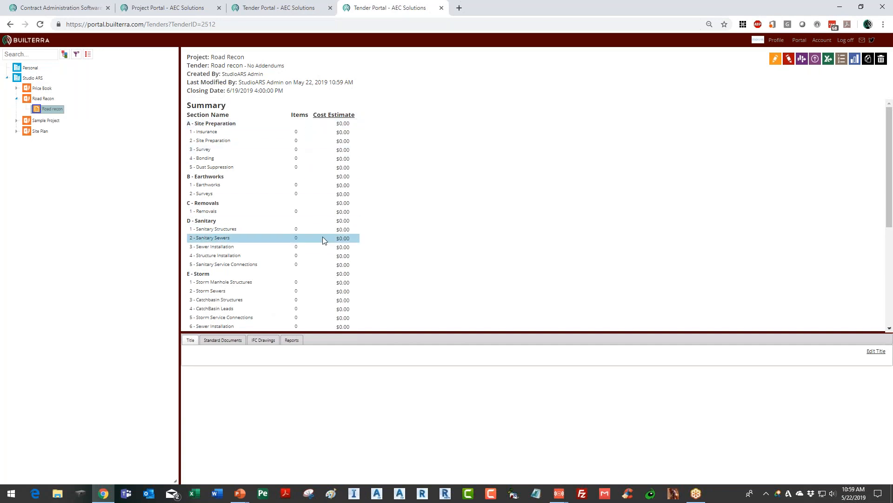
scroll(326, 256, "down", 3)
scroll(326, 224, "up", 4)
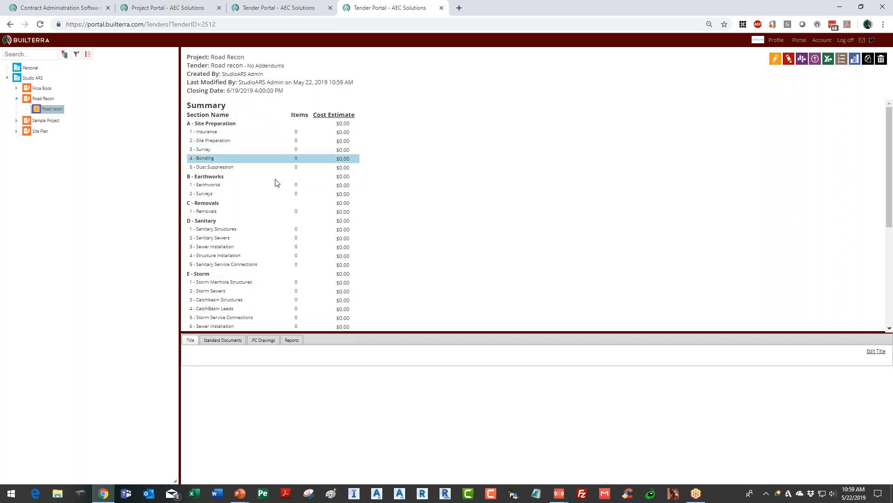
Add the Site Trailer, Traffic Control and Vibration Monitoring catalog items to table A.2 Site Preparation and review their cost estimate
left_click(790, 64)
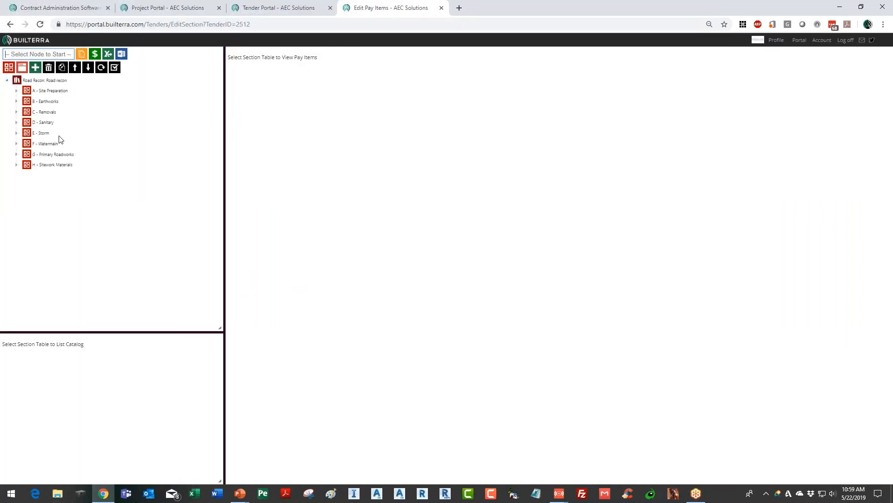
left_click(53, 92)
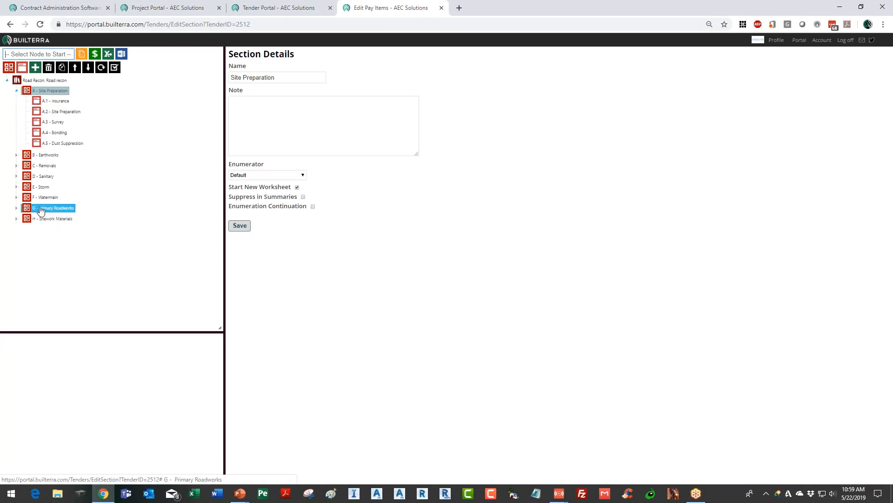
left_click(64, 114)
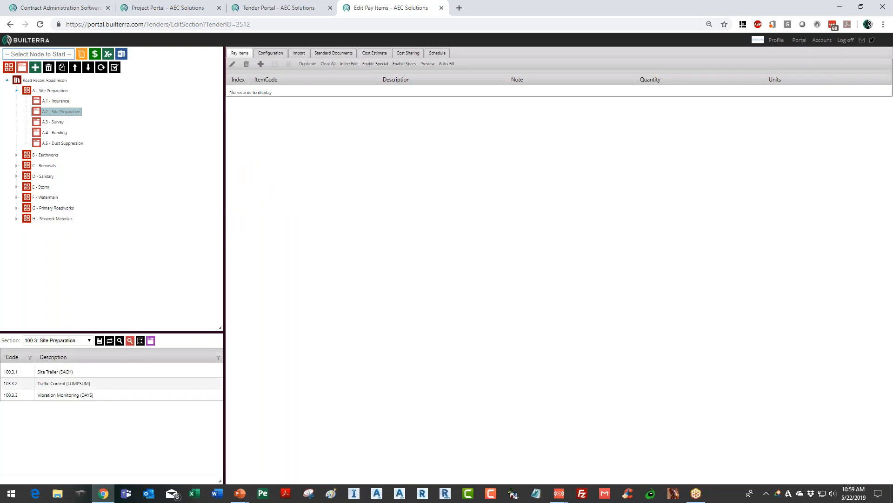
left_click_drag(25, 371, 396, 96)
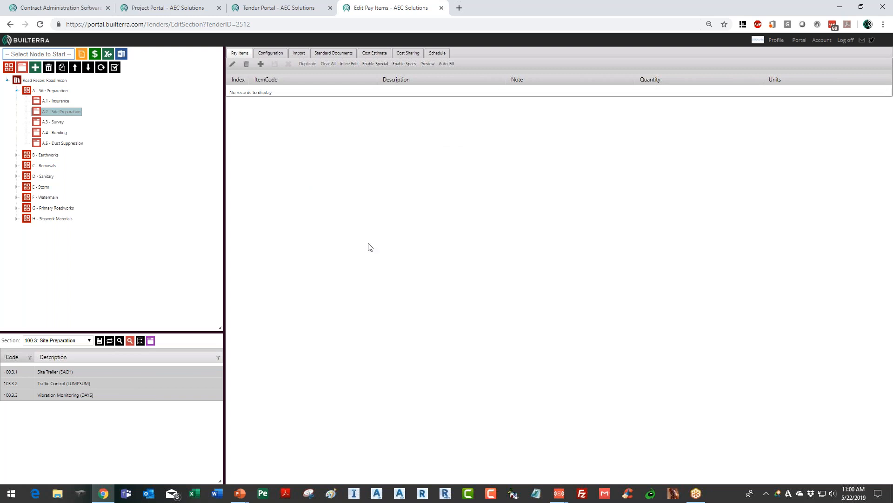
left_click(376, 57)
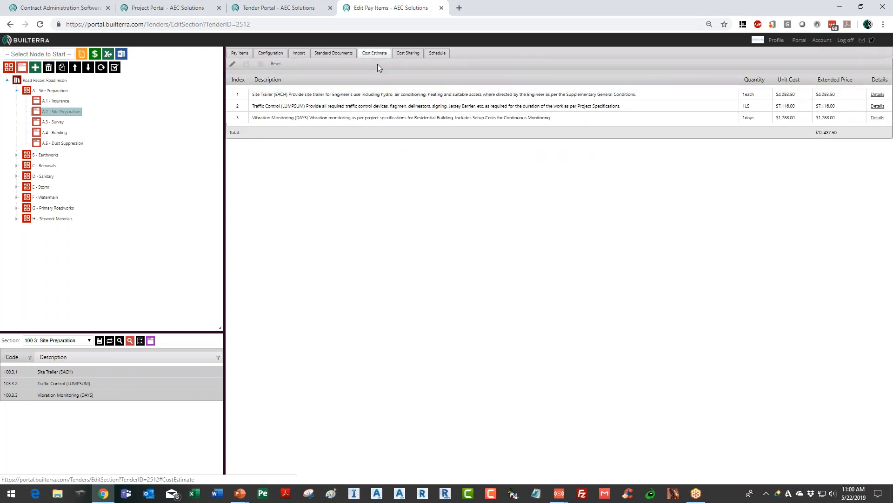
left_click_drag(776, 94, 797, 94)
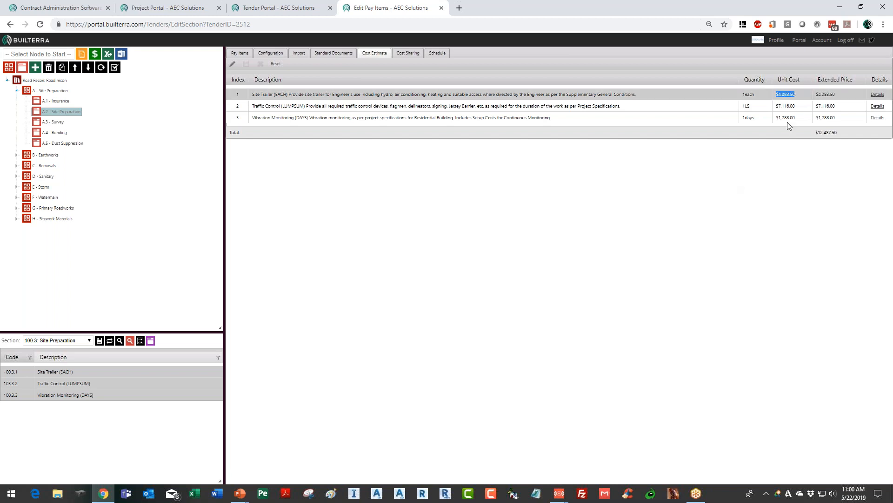
Expand the Earthworks, Sanitary and Storm sections and open the E.1 Storm Manhole Structures table
left_click(57, 134)
left_click(53, 155)
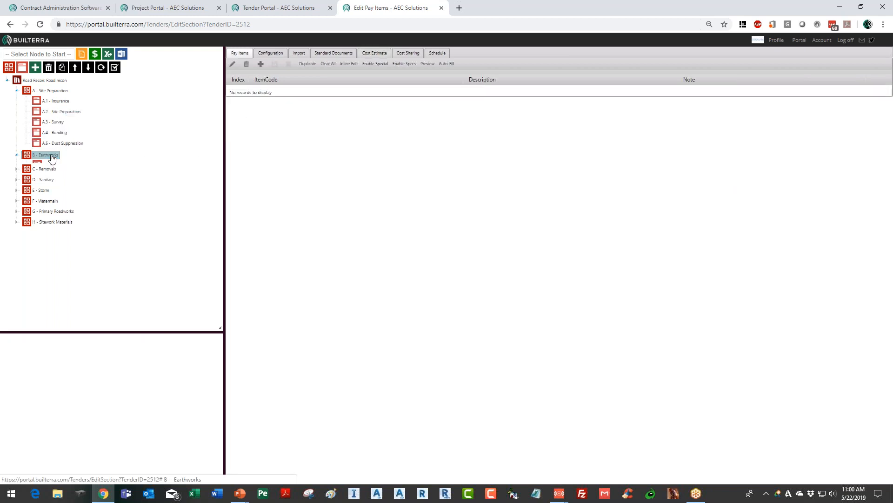
left_click(44, 198)
left_click(43, 263)
left_click_drag(220, 206, 219, 255)
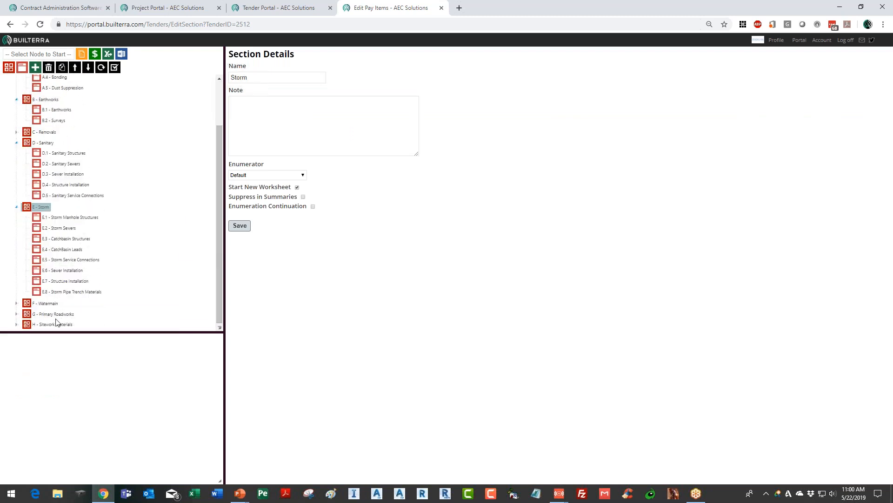
left_click(73, 219)
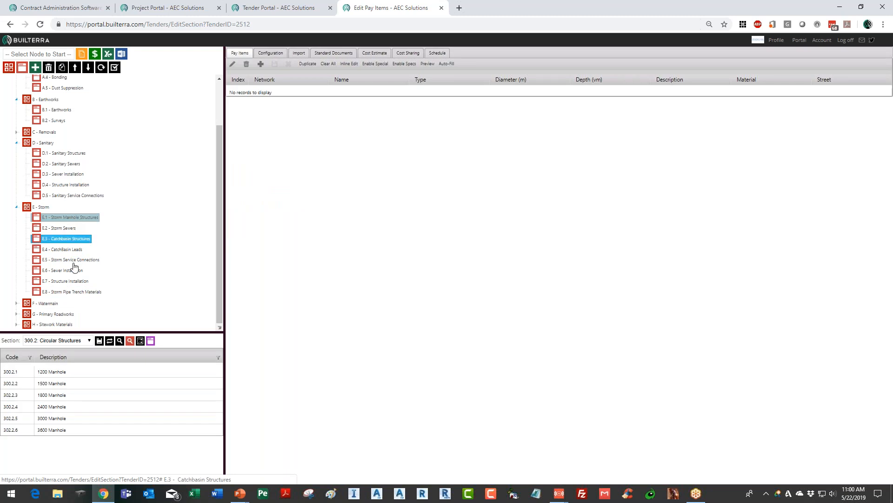
Add the 1200 Manhole catalog item to Storm Manhole Structures with a depth of 2.5 and view its cost estimate
left_click_drag(24, 374, 431, 115)
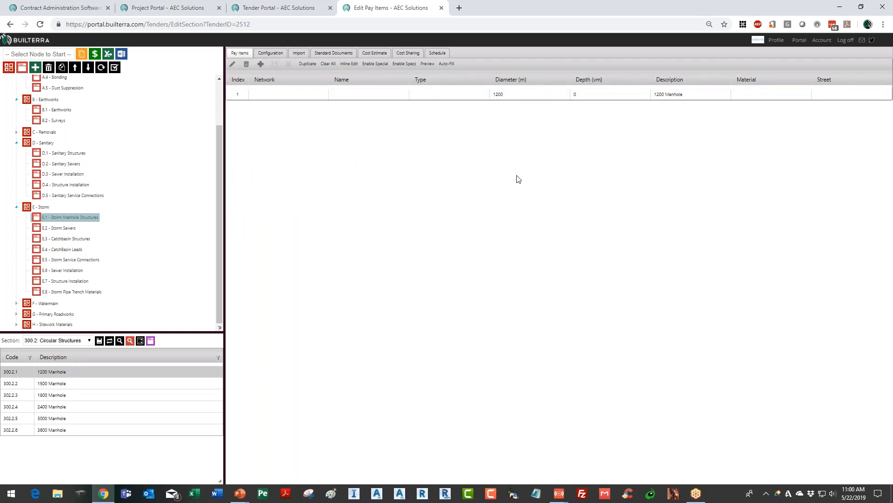
double_click(613, 100)
double_click(591, 102)
type("2.5")
key("Return")
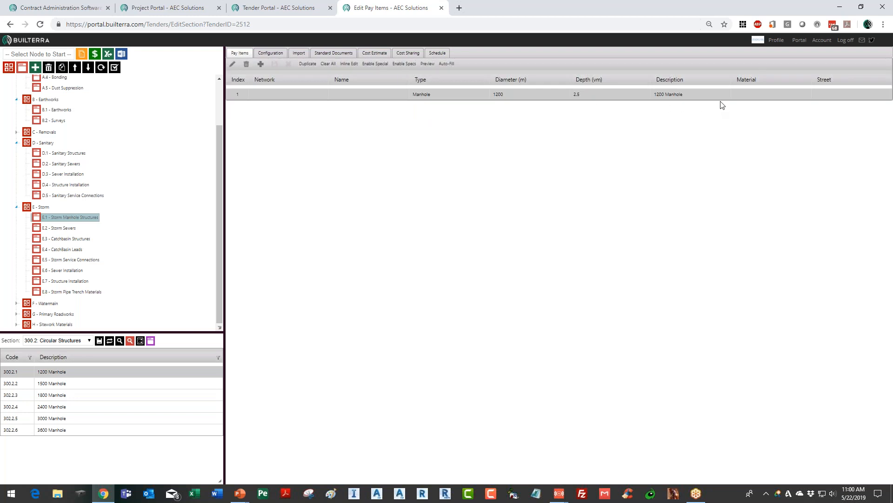
left_click(375, 53)
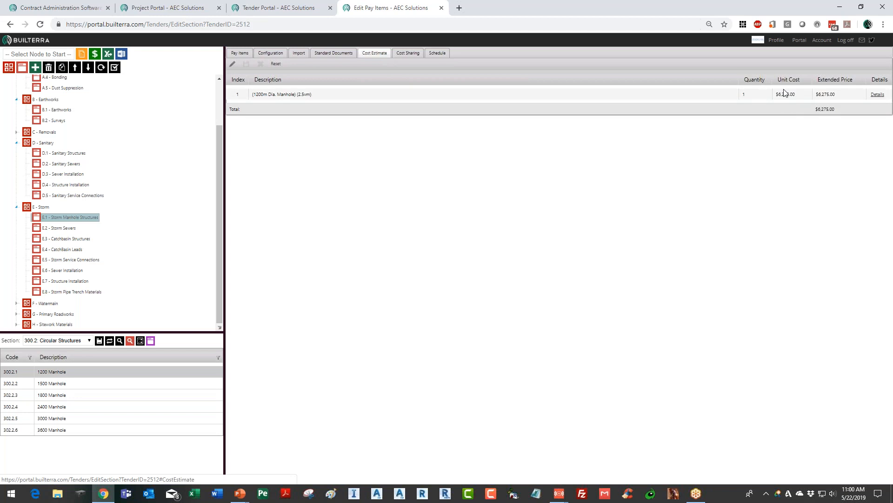
Clear all pay items from the Storm Manhole Structures table
left_click(240, 53)
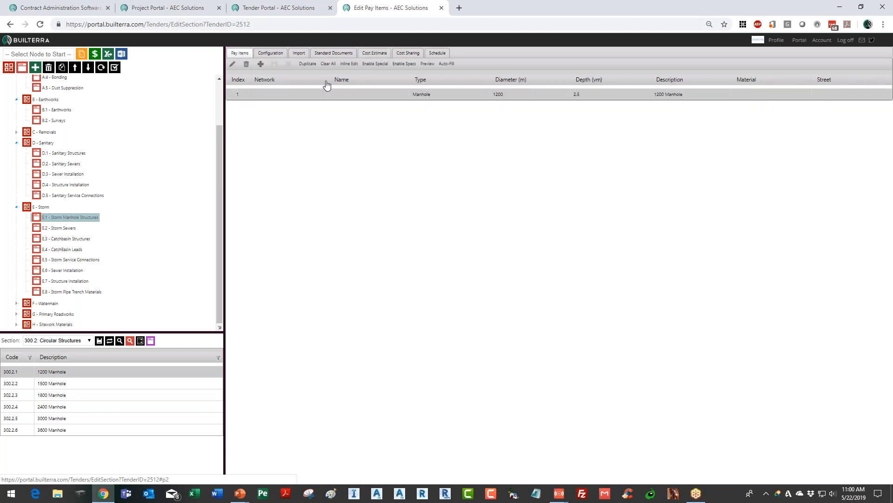
left_click(329, 64)
left_click(495, 79)
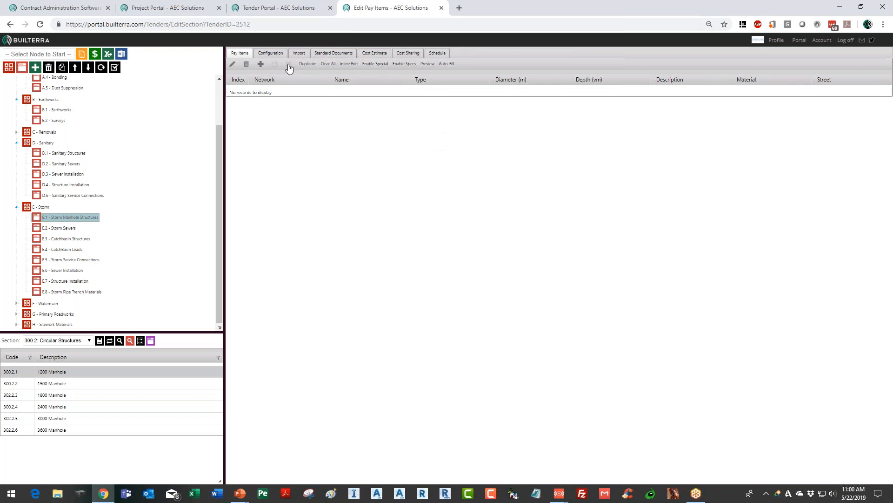
Check the Storm Manhole Structures columns and import options, and set the CSV import format to Urbano Visio
left_click(299, 54)
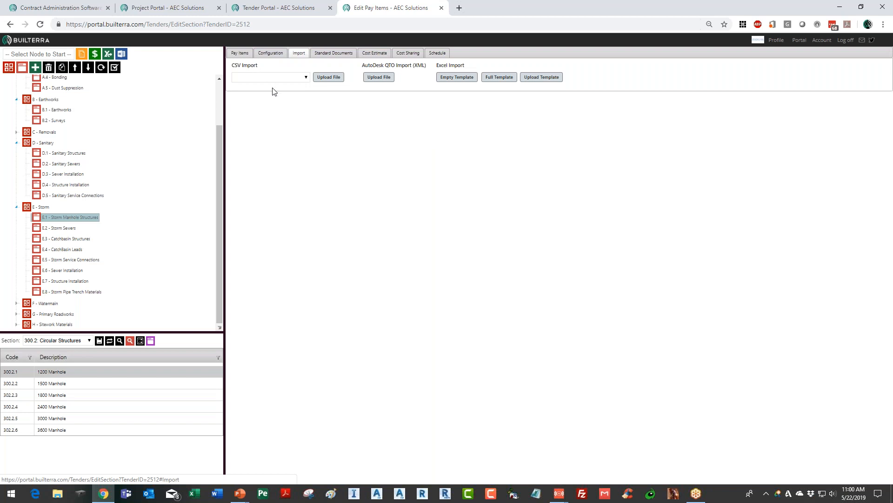
left_click(305, 77)
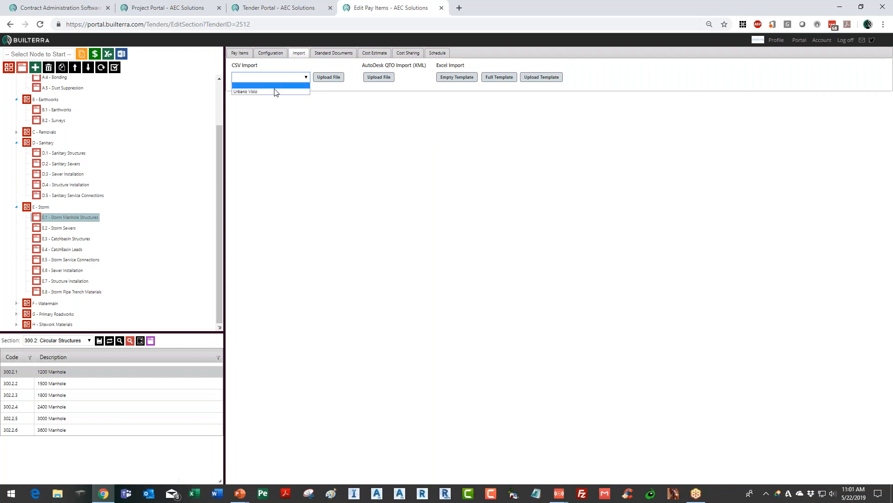
left_click(240, 52)
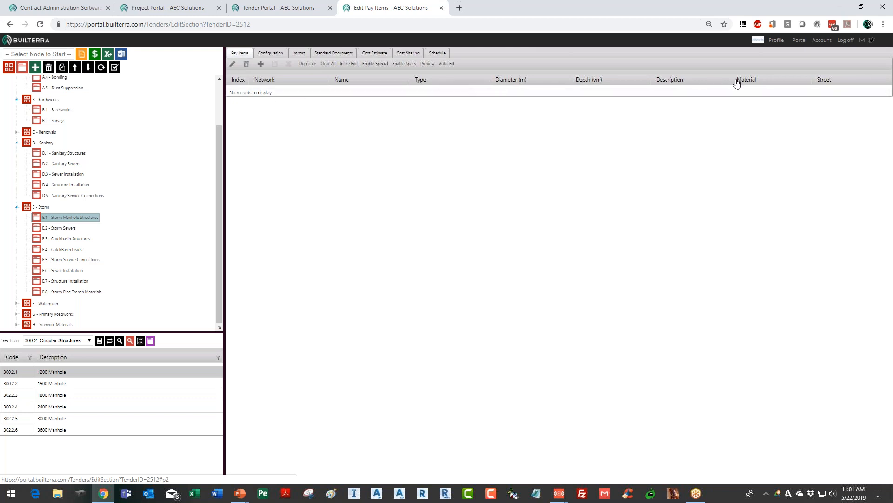
left_click(276, 54)
left_click(300, 53)
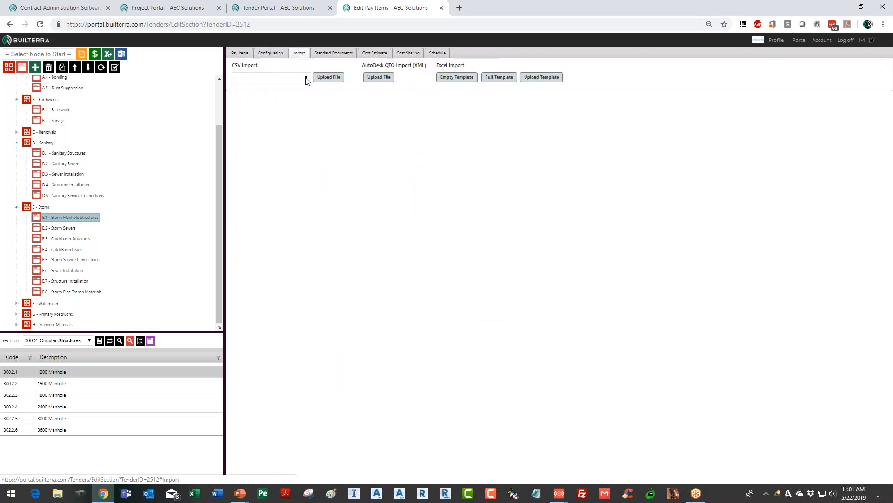
left_click(267, 78)
left_click(247, 92)
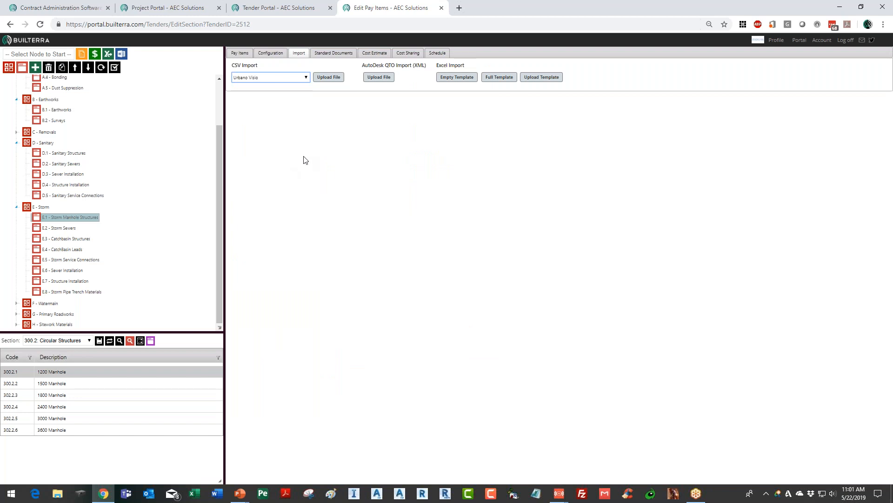
Upload UrbanoVisio_PipeStructure_DataExport-Structures.csv from the StudioARS folder on the Desktop for the Storm Manhole Structures import
left_click(332, 78)
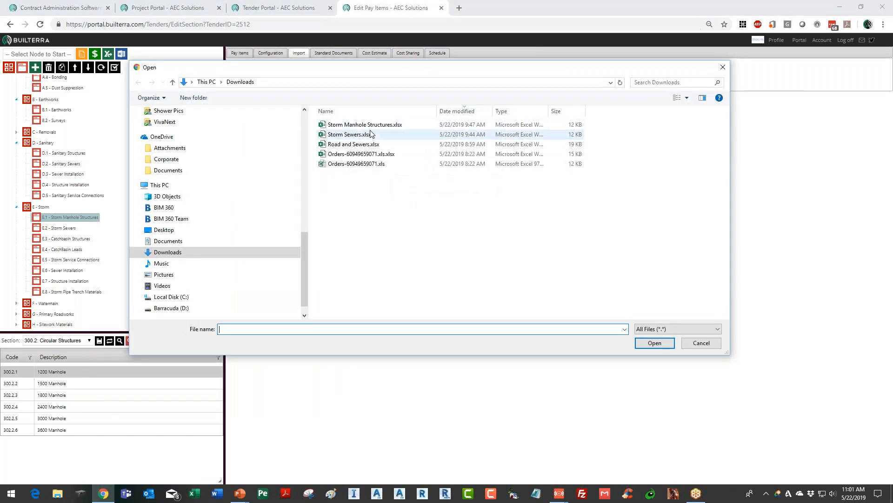
left_click_drag(305, 242, 312, 141)
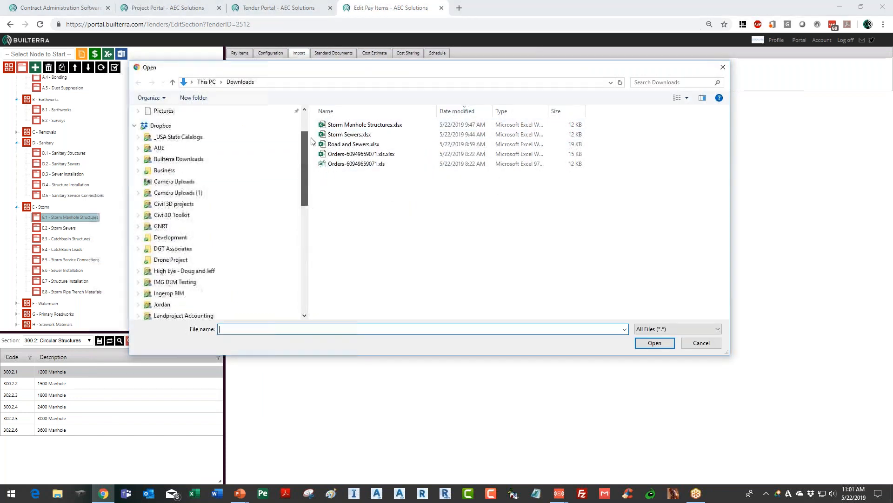
scroll(172, 140, "up", 2)
left_click(163, 129)
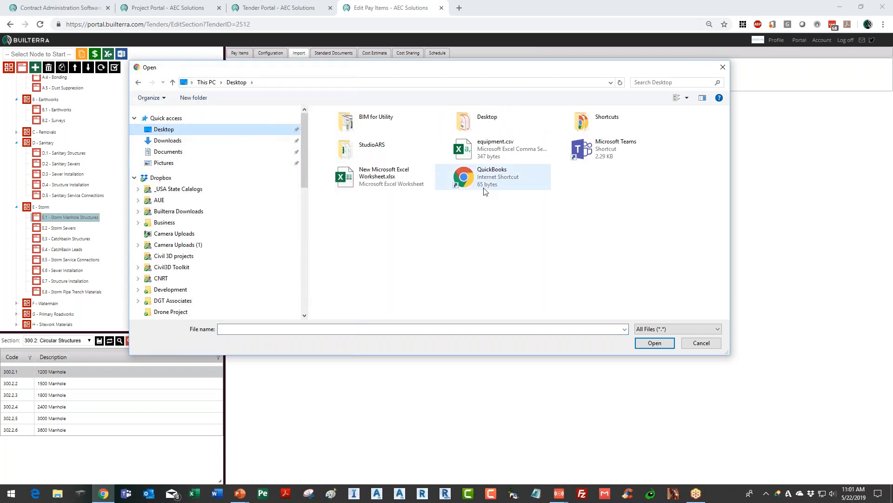
double_click(374, 150)
left_click_drag(433, 73, 567, 108)
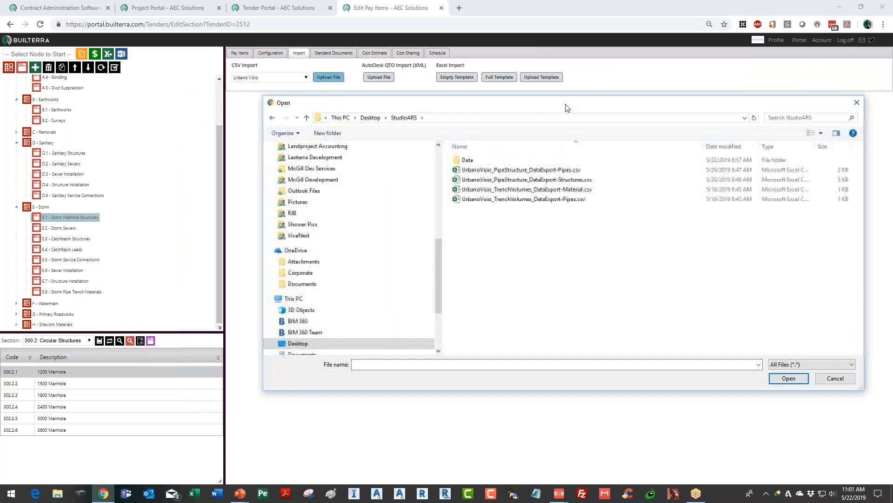
left_click(553, 180)
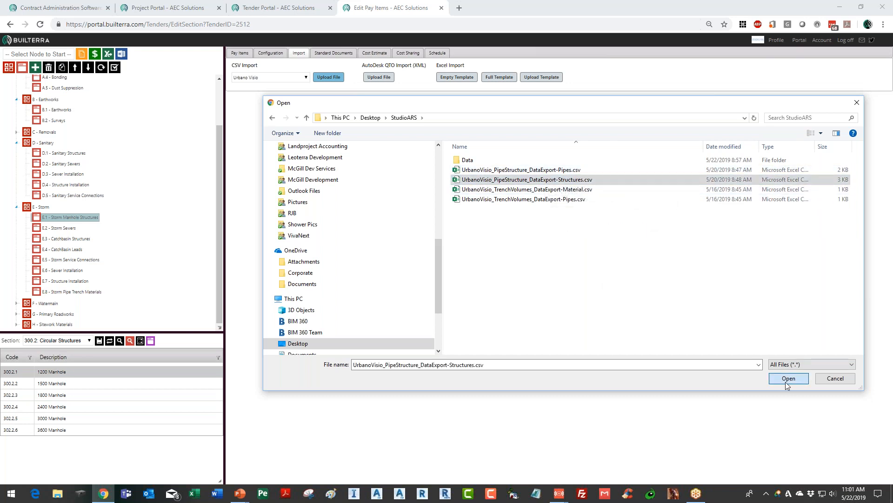
left_click(786, 381)
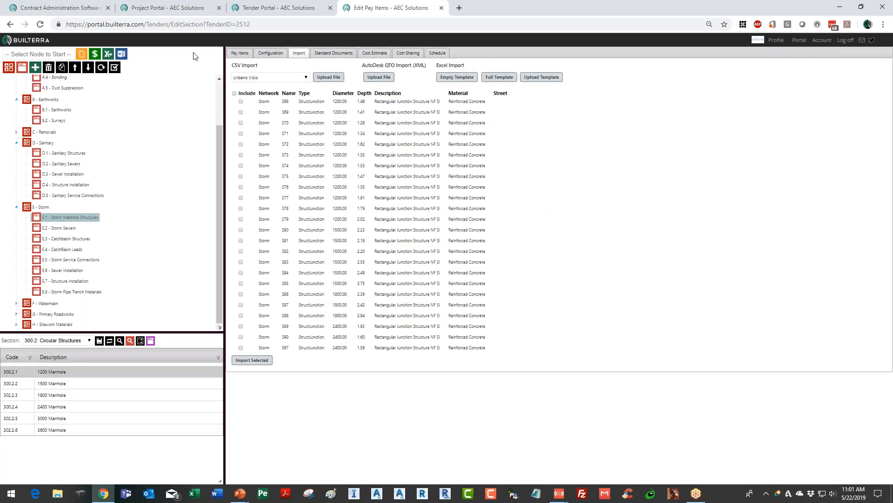
Import all listed structures into Storm Manhole Structures and view their cost estimate total
left_click(234, 93)
left_click(260, 360)
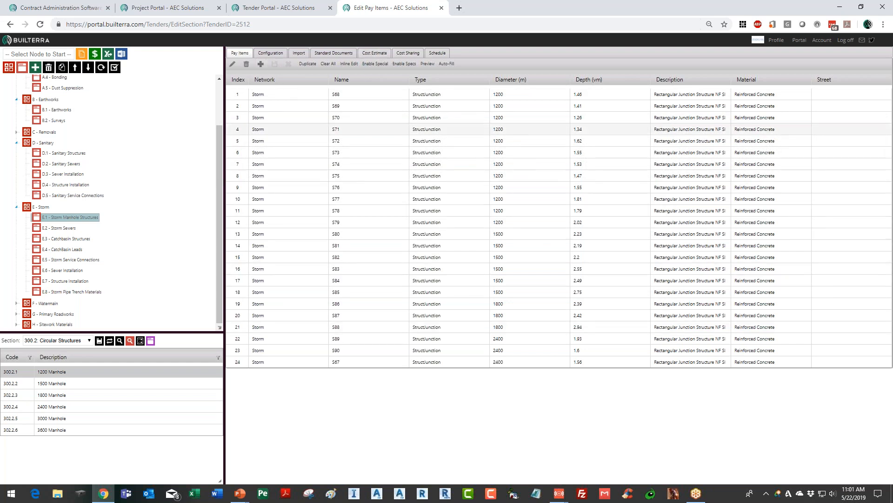
left_click(379, 54)
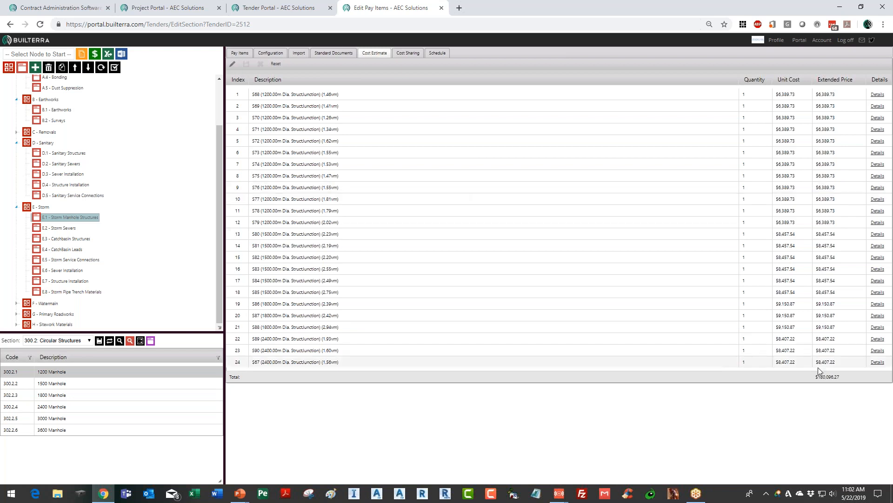
left_click_drag(840, 378, 815, 378)
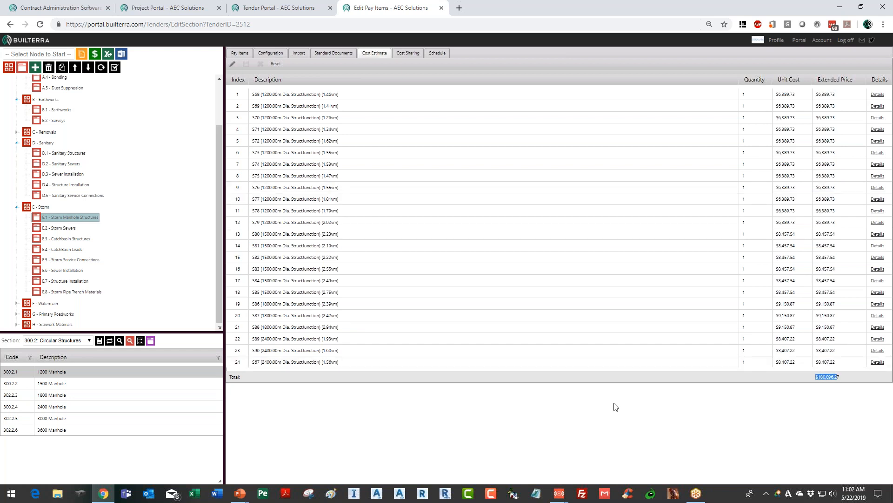
In E.2 Storm Sewers, upload UrbanoVisio_PipeStructure_DataExport-Pipes.csv using the Urbano Visio CSV import format
left_click(65, 232)
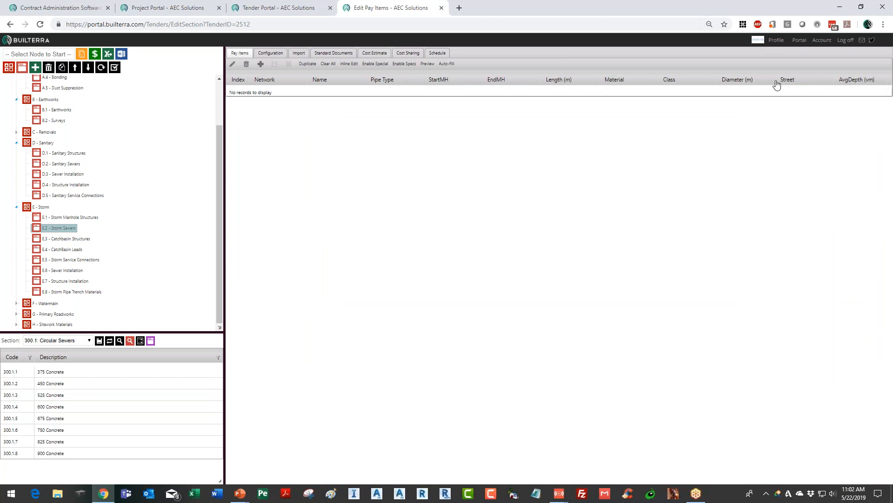
left_click(298, 55)
left_click(270, 78)
left_click(281, 90)
left_click(329, 77)
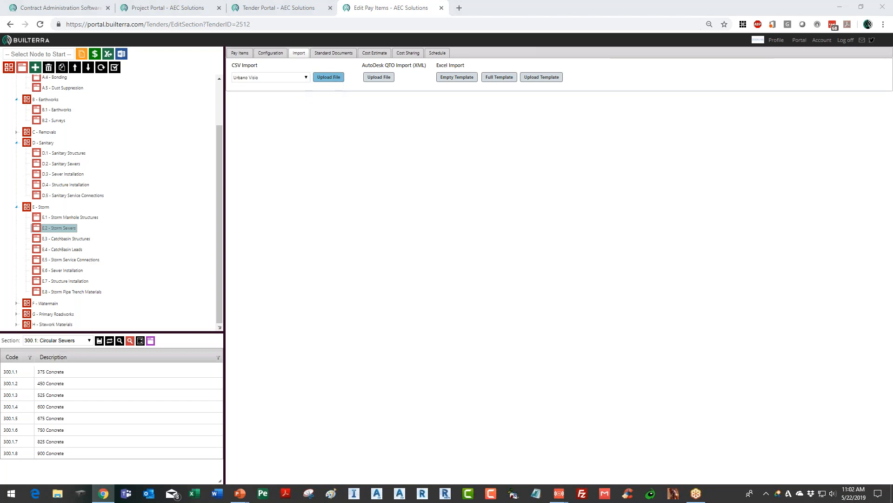
left_click(522, 169)
left_click(793, 380)
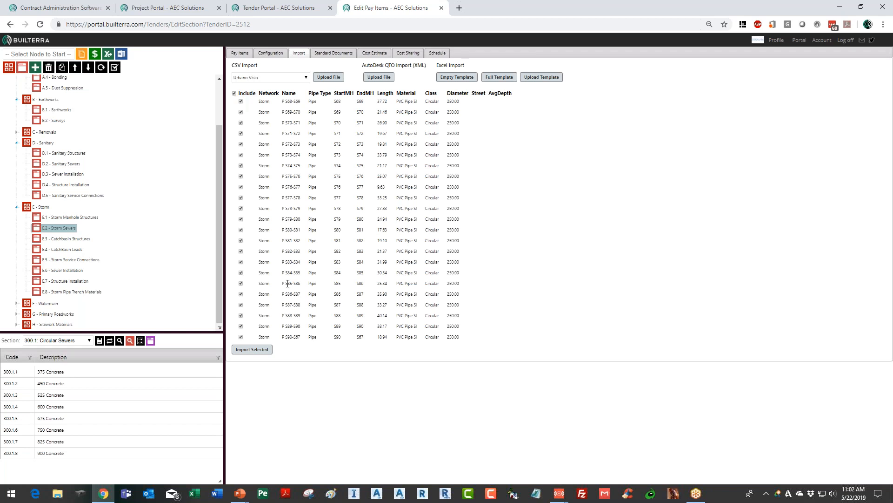
Import all selected pipes into Storm Sewers, check their cost estimate total and return to the pay items
left_click(252, 349)
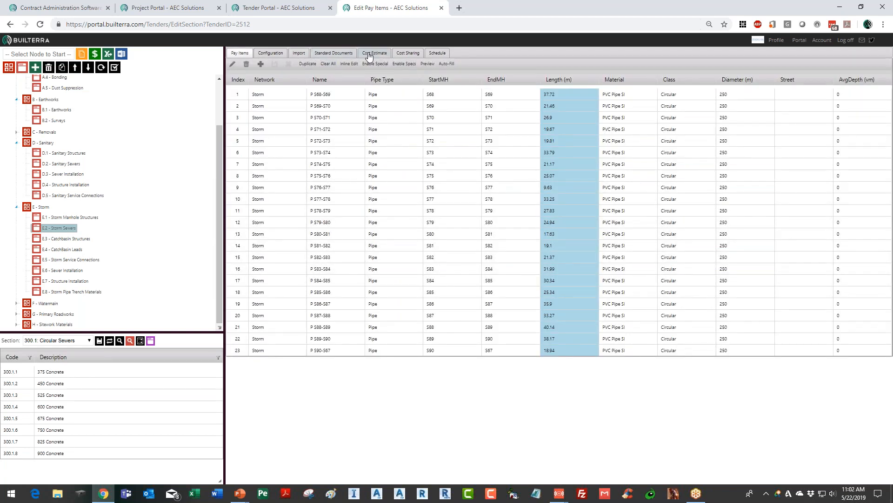
left_click(369, 55)
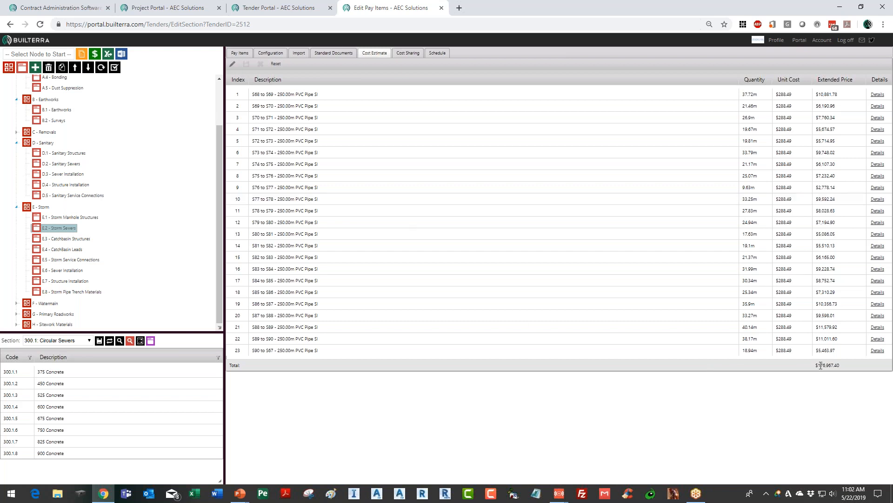
left_click_drag(819, 365, 834, 365)
left_click(247, 55)
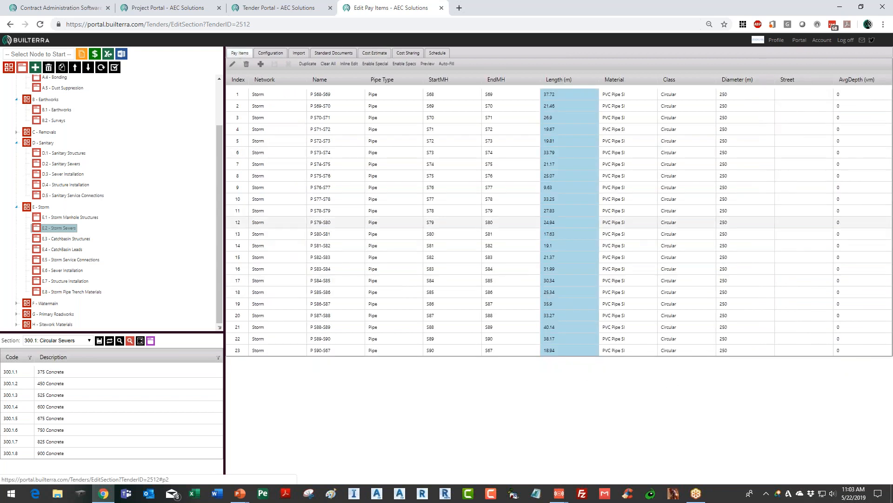
In E.8 Storm Pipe Trench Materials, upload UrbanoVisio_TrenchVolumes_DataExport-Material.csv using the Urbano Visio Volumes CSV format
left_click(82, 293)
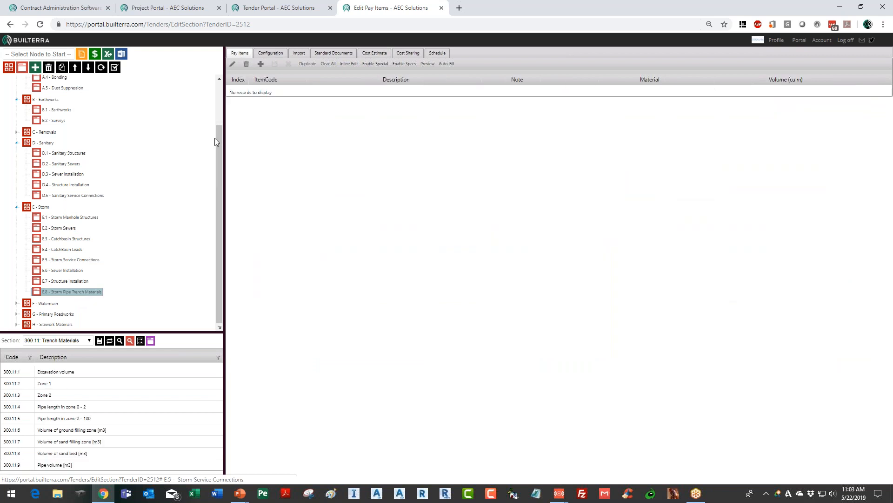
left_click(299, 53)
left_click(299, 76)
left_click(276, 92)
left_click(332, 78)
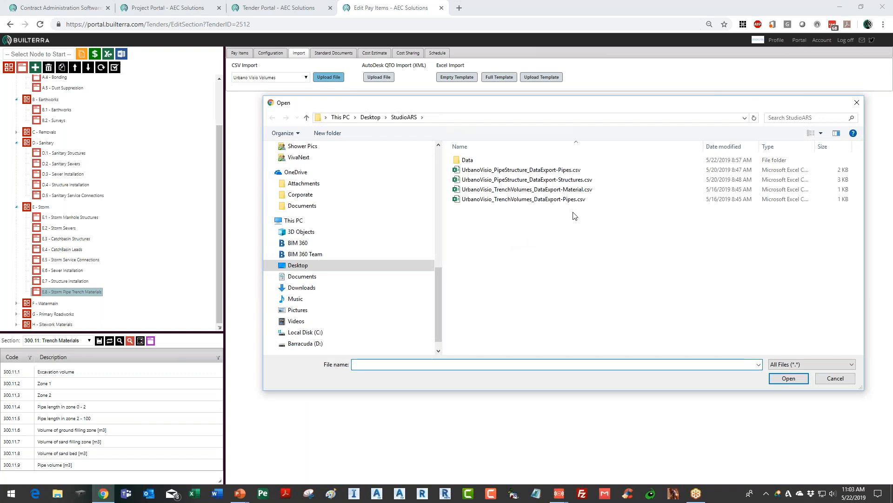
left_click(560, 179)
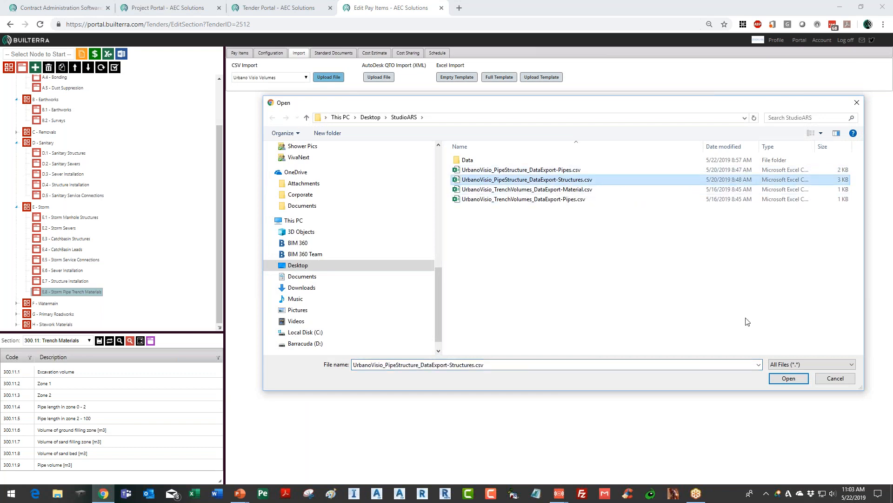
left_click(561, 191)
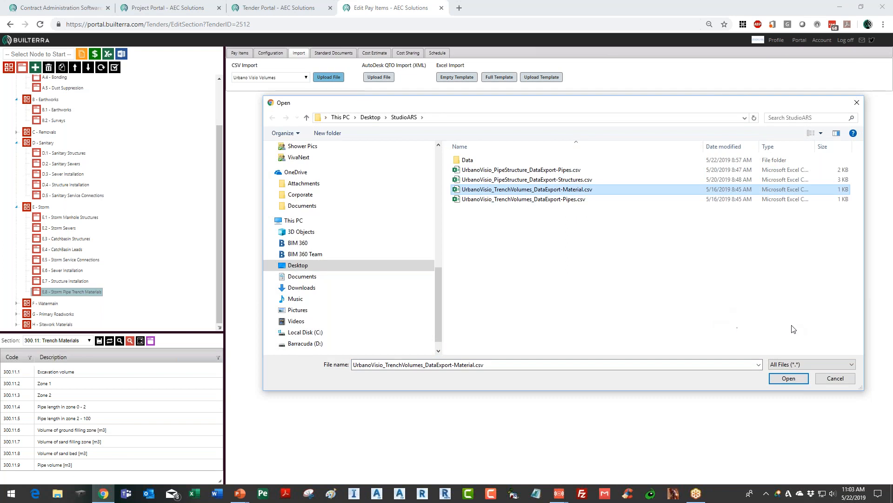
left_click(793, 378)
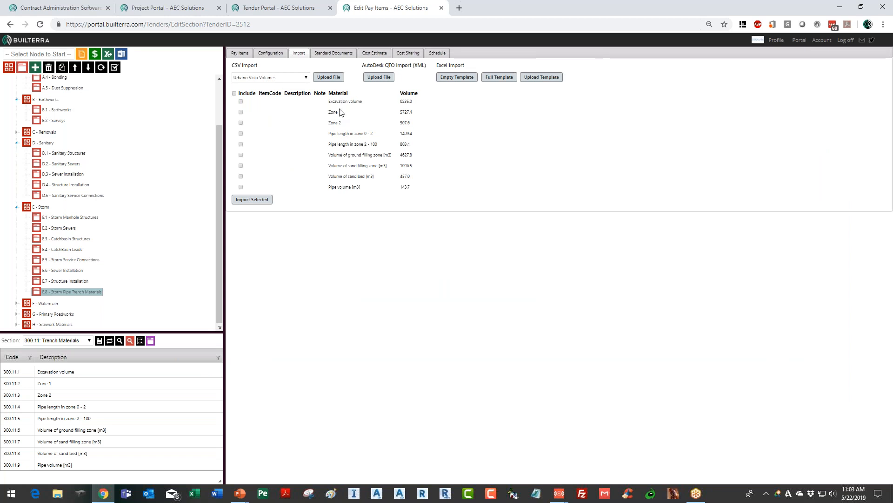
Import all listed trench materials and auto-fill their item codes and descriptions from the catalog
left_click(234, 94)
left_click(267, 201)
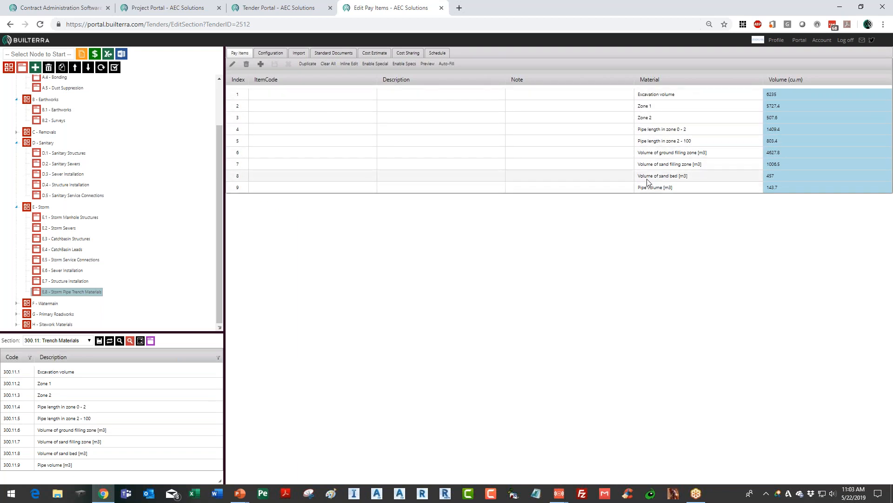
left_click(447, 64)
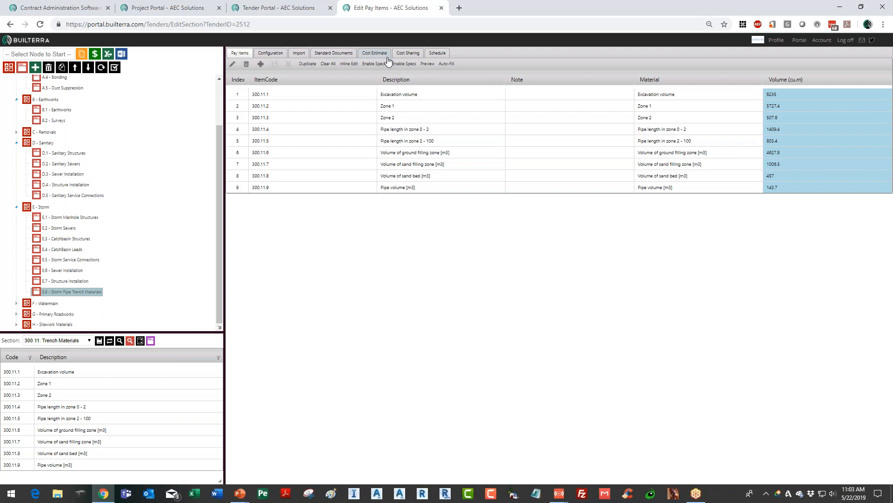
Reset the Storm Pipe Trench Materials cost estimate and check the unit cost for Zone 2
left_click(374, 53)
left_click(276, 64)
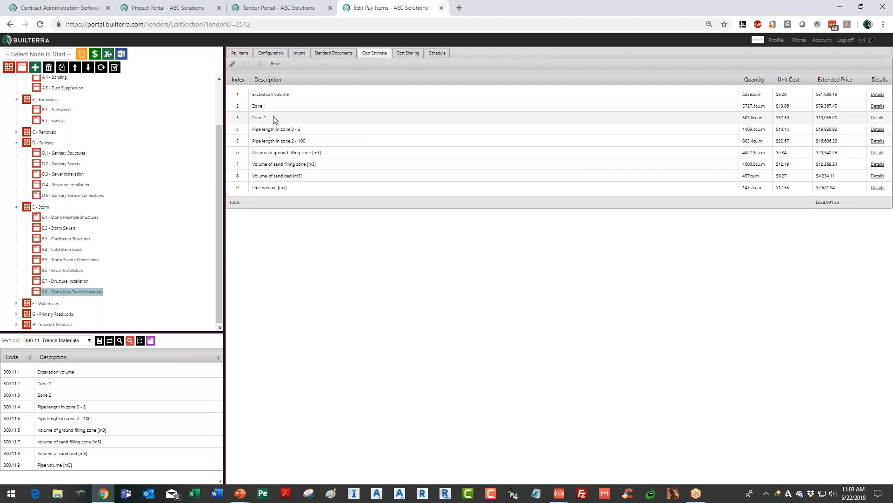
left_click_drag(780, 119, 792, 119)
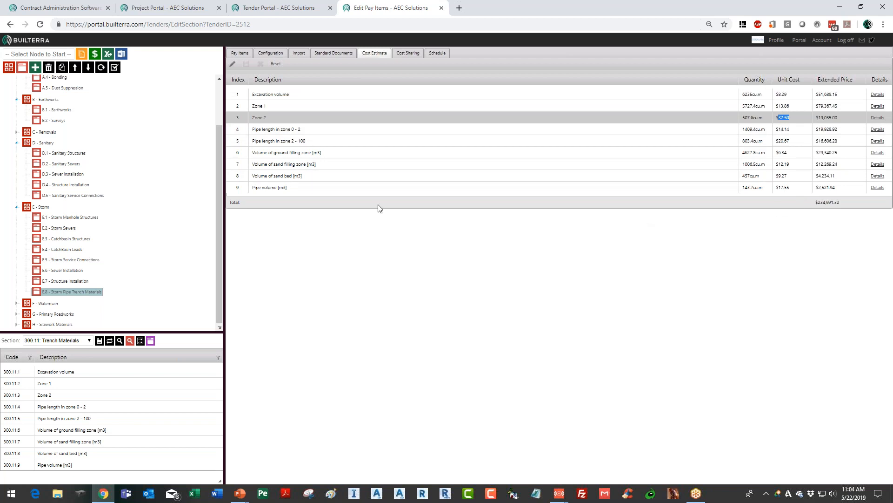
Export the tender's cost estimate to Excel and open Road recon.xlsx with editing enabled
left_click(97, 56)
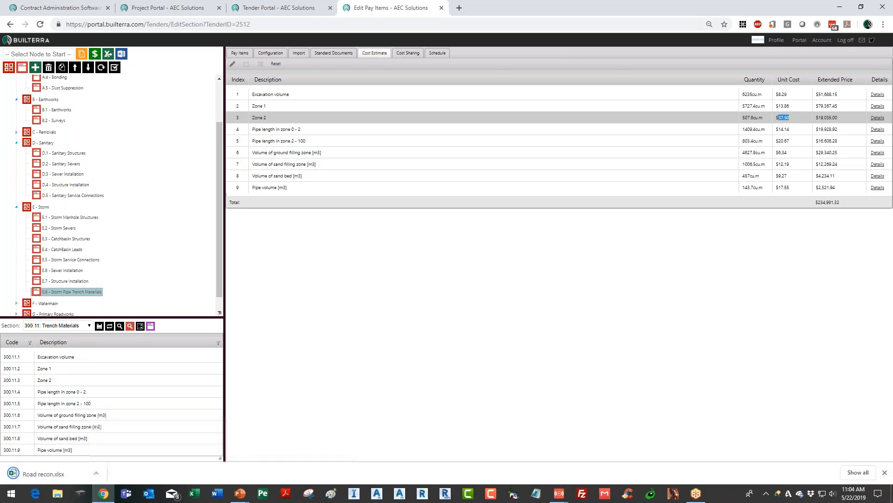
left_click(58, 471)
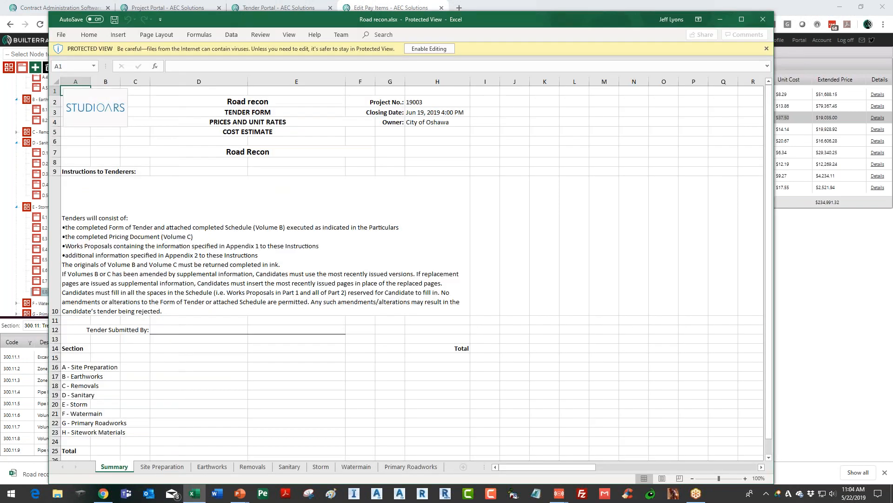
left_click(435, 49)
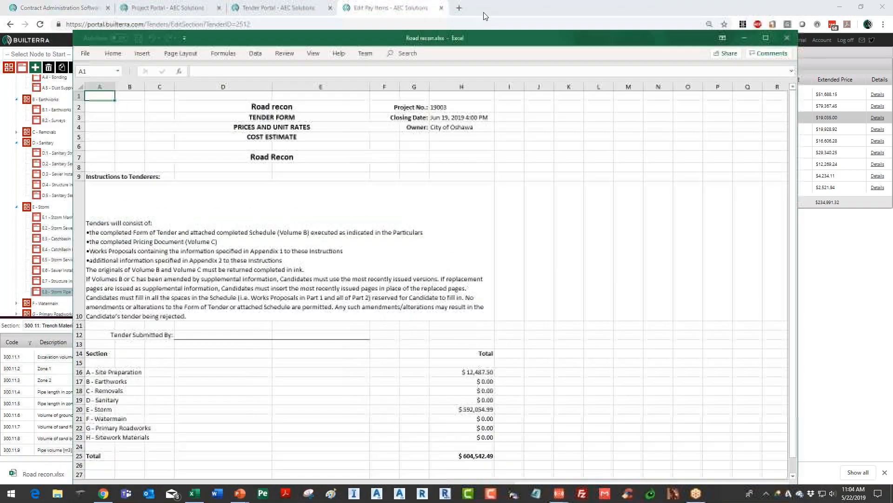
left_click_drag(485, 37, 495, 11)
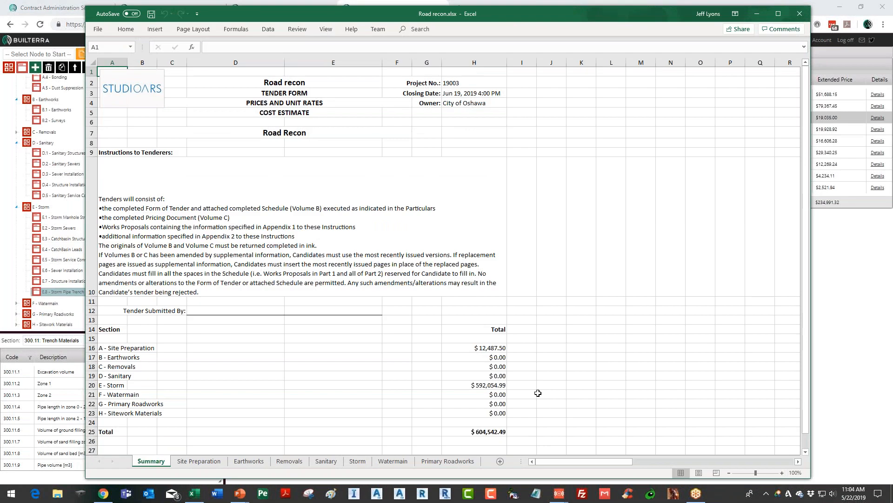
Review the section totals on the Summary sheet and the priced items on the Storm sheet
scroll(523, 358, "down", 1)
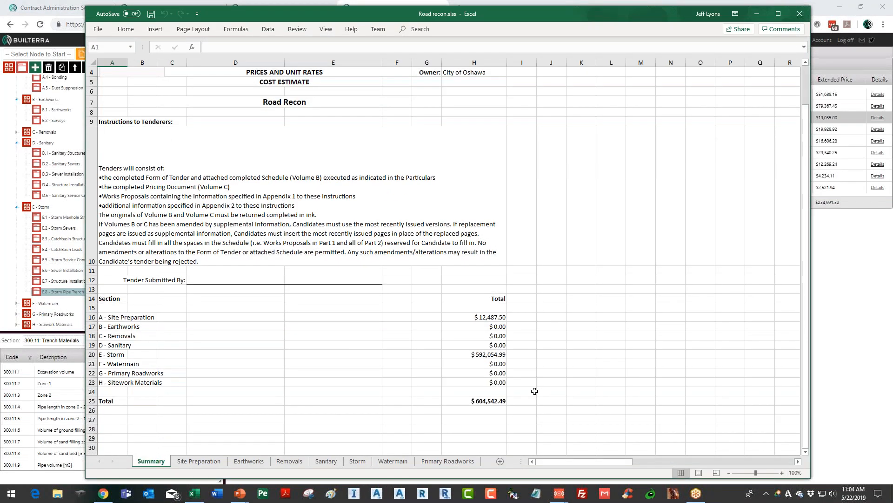
left_click(357, 460)
scroll(382, 252, "down", 5)
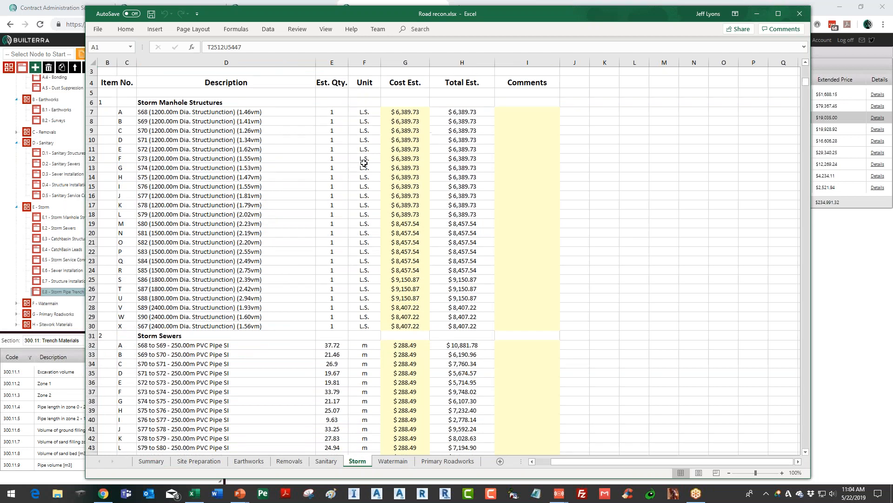
scroll(382, 251, "down", 9)
scroll(382, 251, "up", 14)
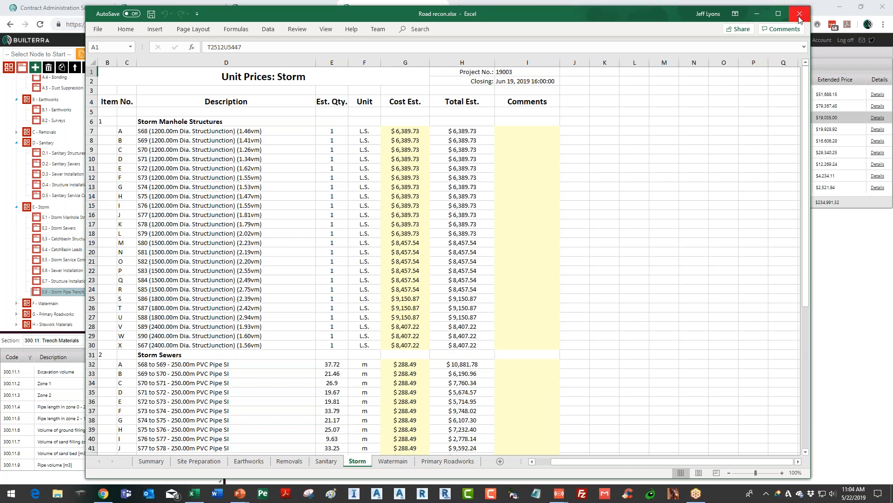
Close the exported workbook and return to the Road recon tender's summary in Builterra
left_click(801, 16)
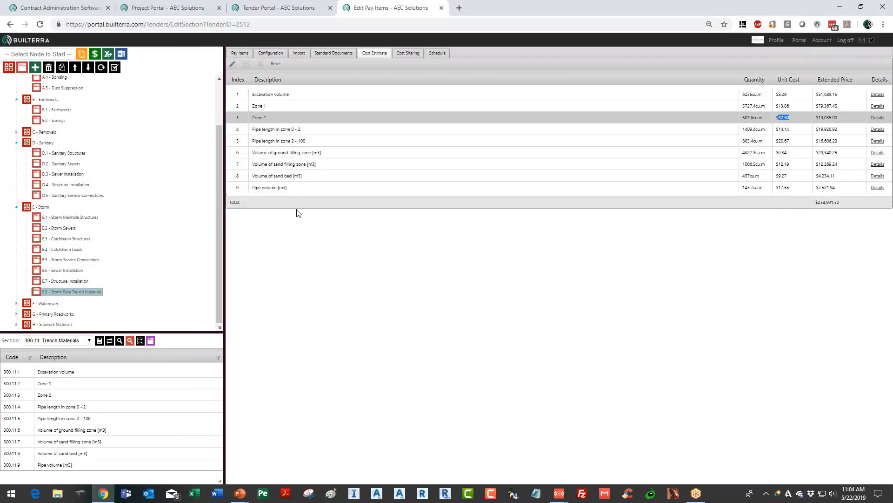
left_click(83, 55)
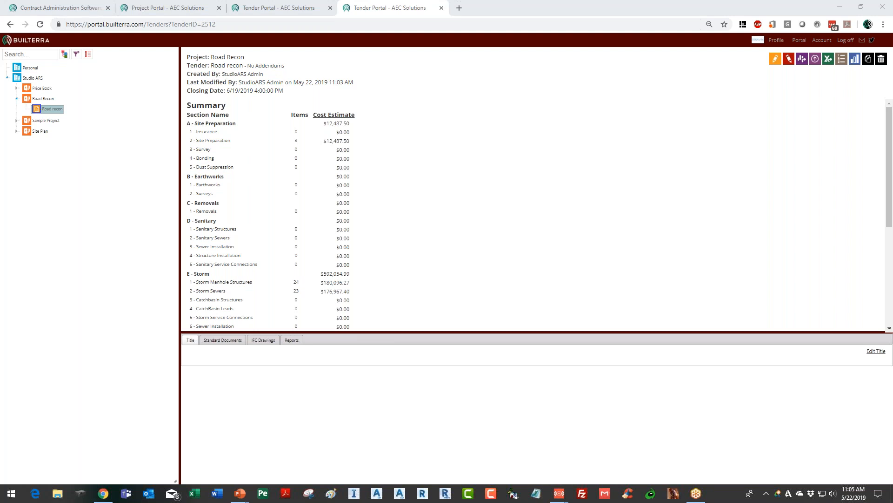
key("alt+Tab")
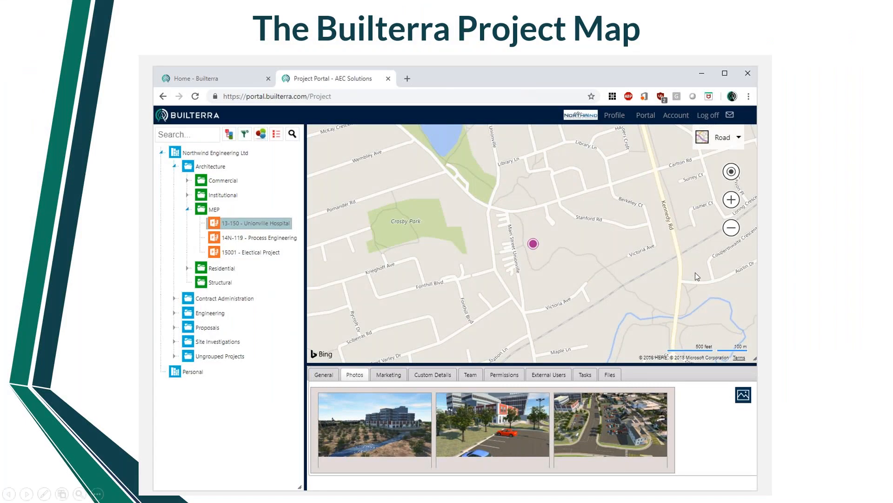
left_click(652, 289)
left_click(662, 281)
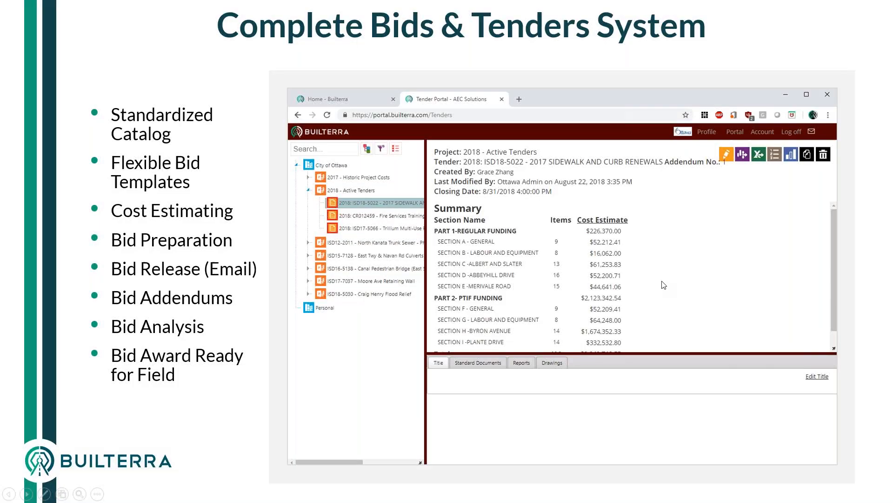
left_click(662, 281)
left_click(662, 281)
left_click(662, 281)
left_click(662, 281)
left_click(661, 281)
left_click(662, 281)
key("Right")
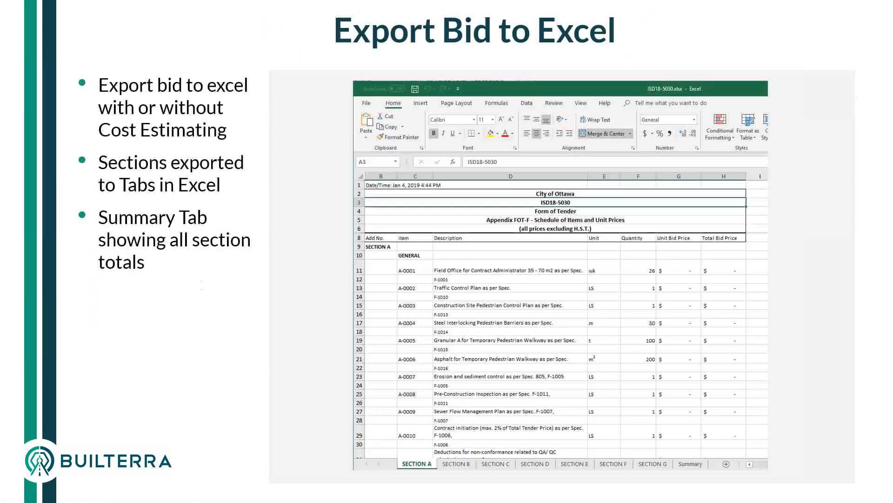
key("Right")
key("Right")
key("Right")
key("Right")
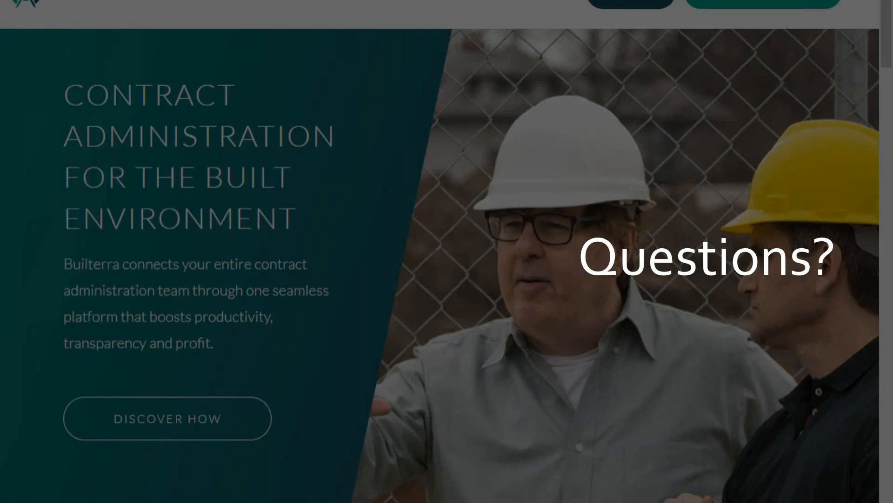